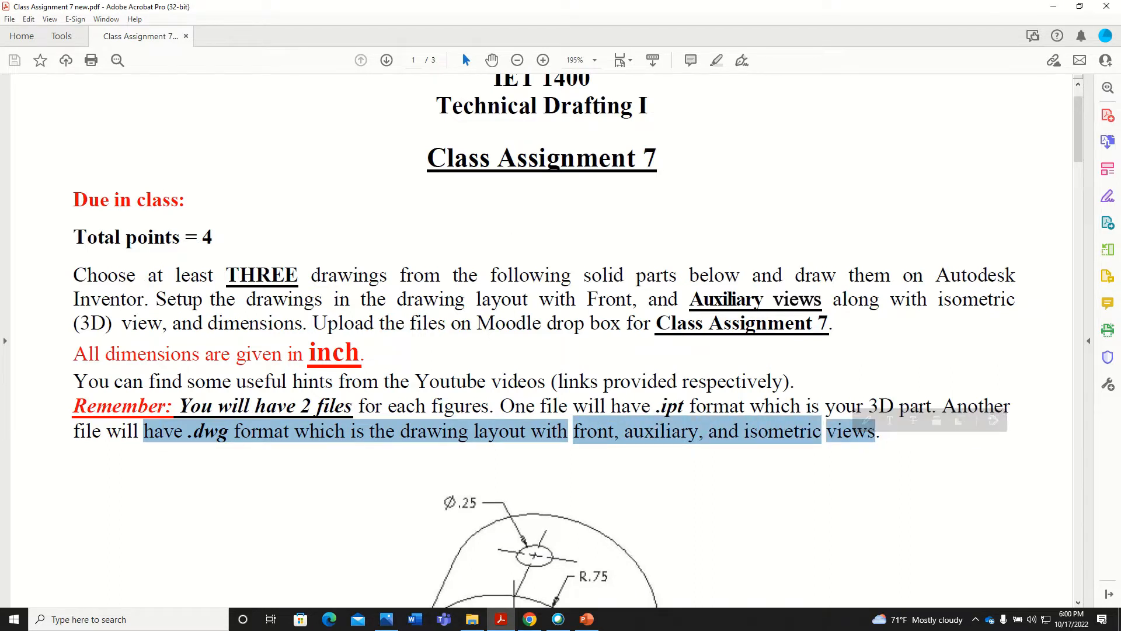
# Review the Class Assignment 7 instructions, including the inch units note, and the dimensioned Figure 7.1 Rod Guide drawing.
pyautogui.scroll(-3, 940, 362)
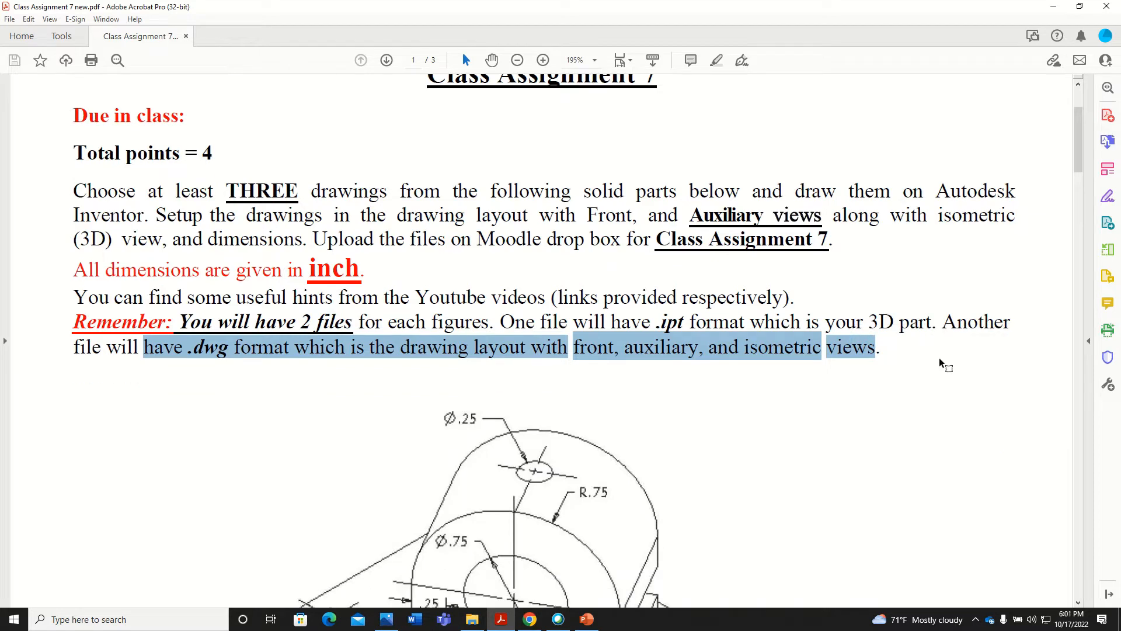
pyautogui.scroll(-10, 940, 359)
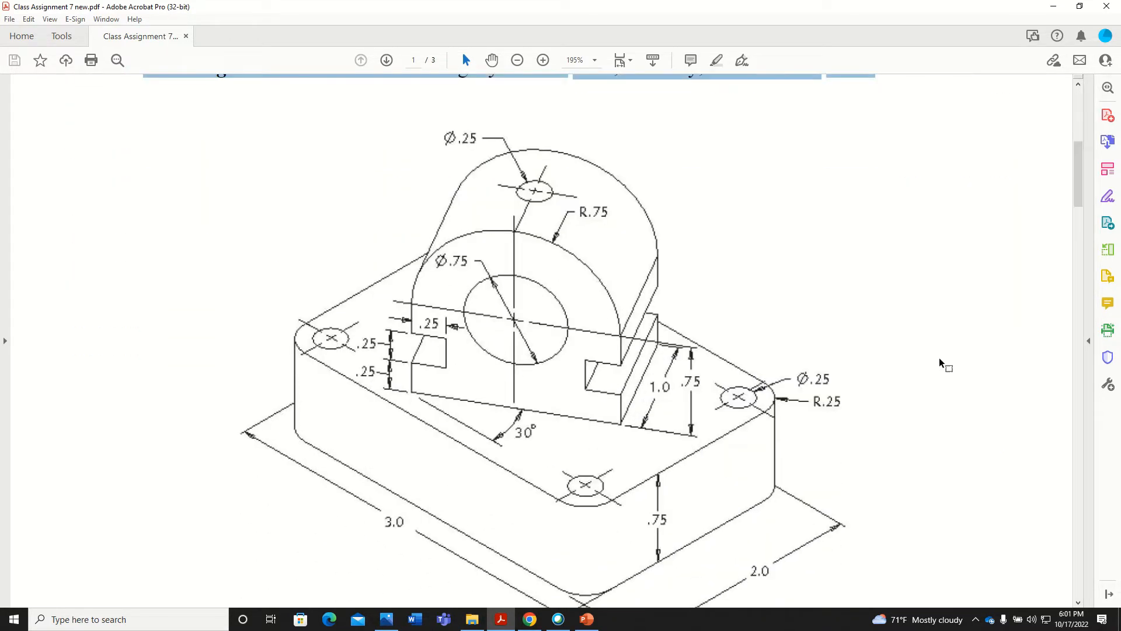
pyautogui.keyDown('ctrl'); pyautogui.scroll(-3, 939, 357); pyautogui.keyUp('ctrl')
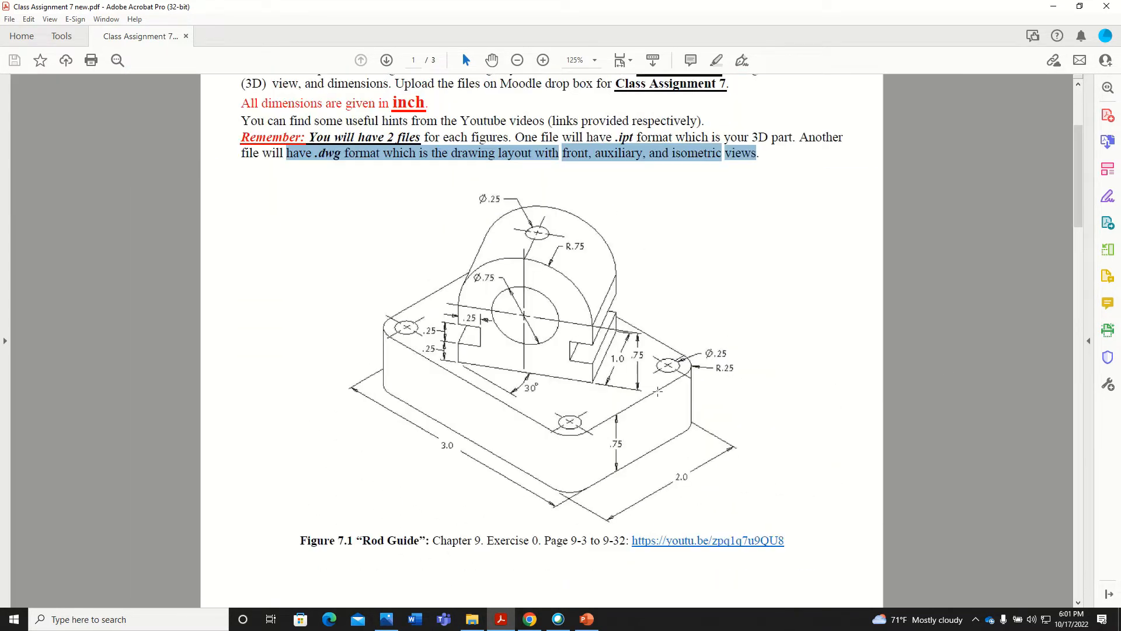
pyautogui.scroll(1, 658, 391)
pyautogui.moveTo(356, 568); pyautogui.dragTo(394, 574)
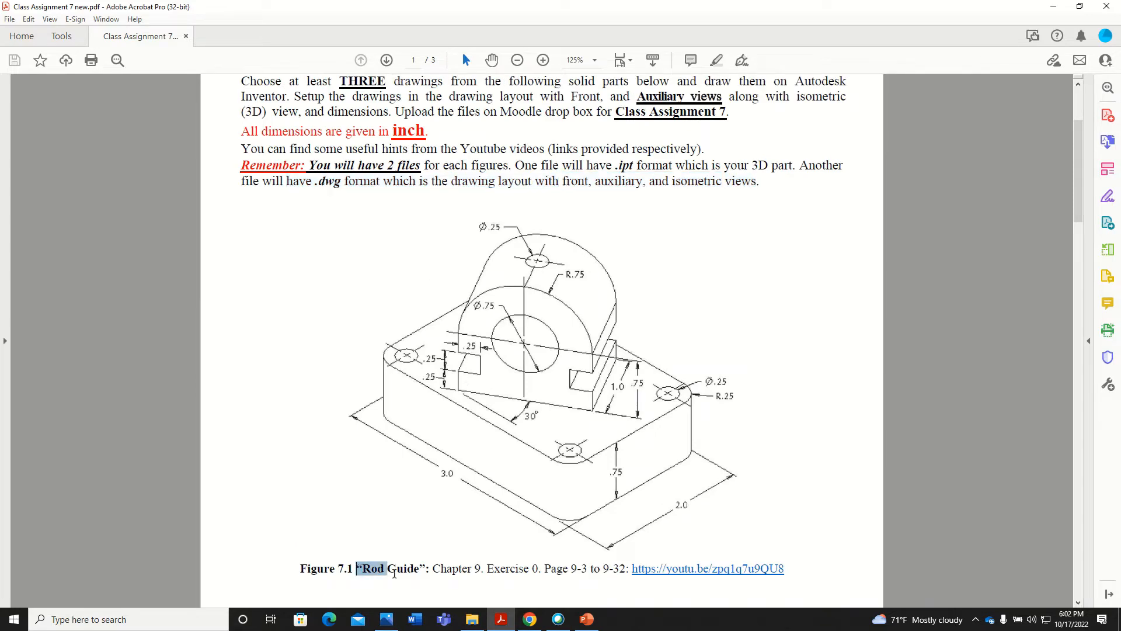
pyautogui.scroll(6, 427, 337)
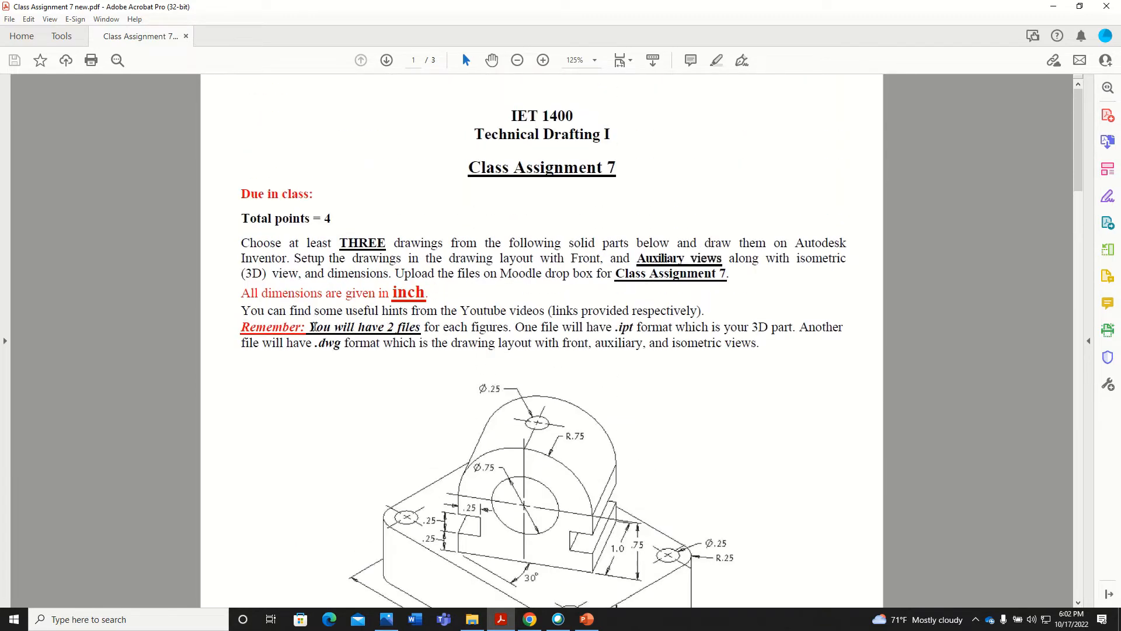
pyautogui.moveTo(241, 292); pyautogui.dragTo(433, 294)
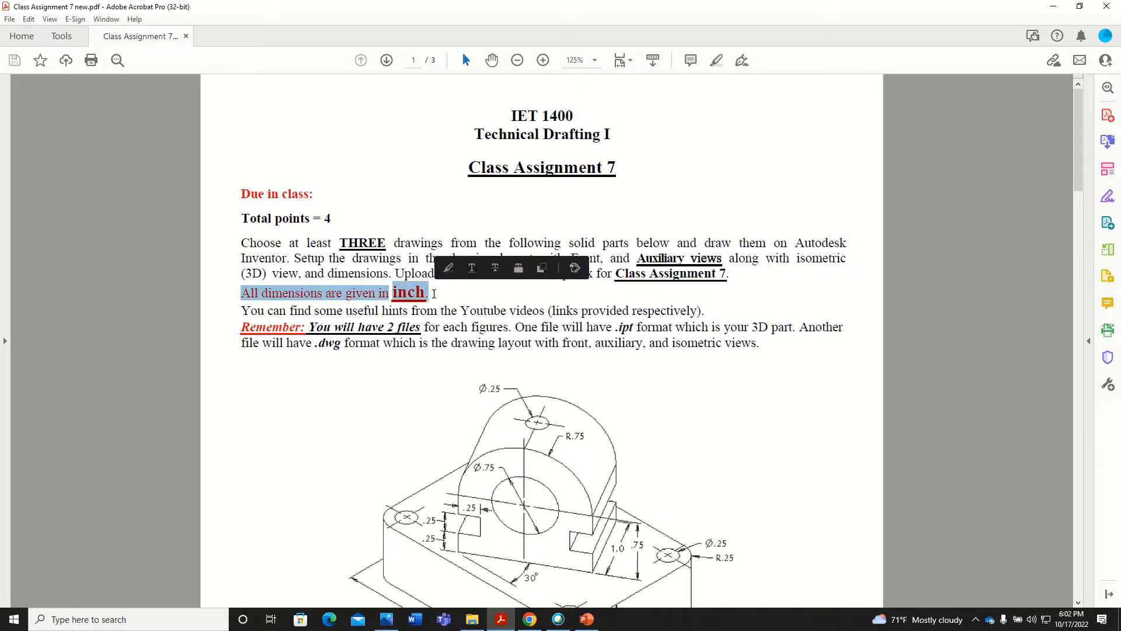
pyautogui.scroll(-6, 117, 590)
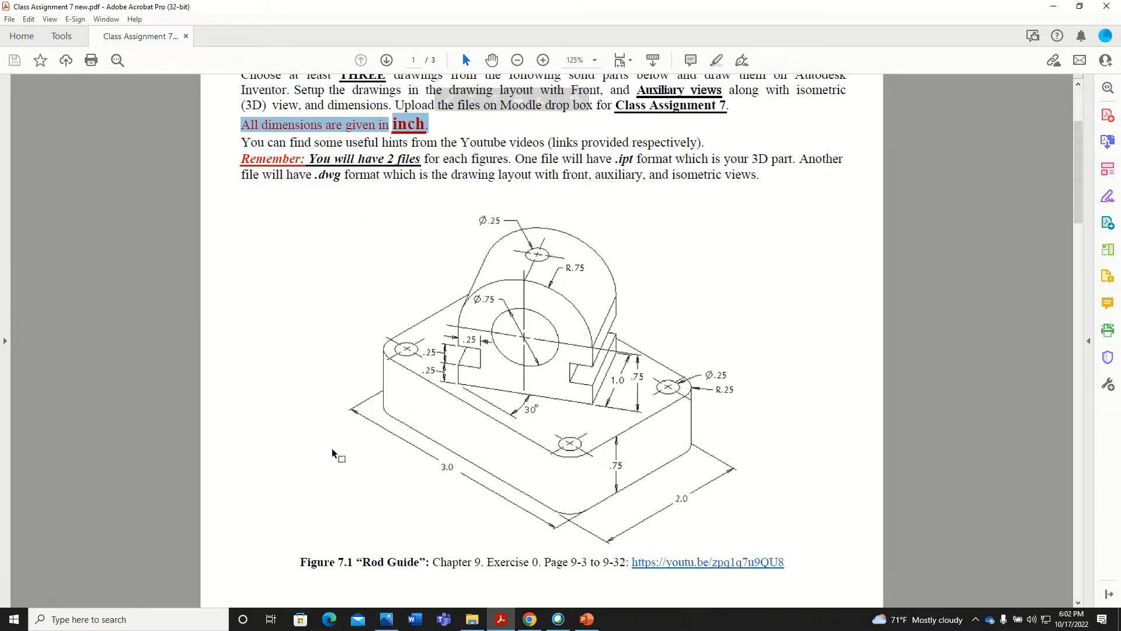
# Find and launch Autodesk Inventor Professional 2023.
pyautogui.click(122, 619)
pyautogui.write('in')
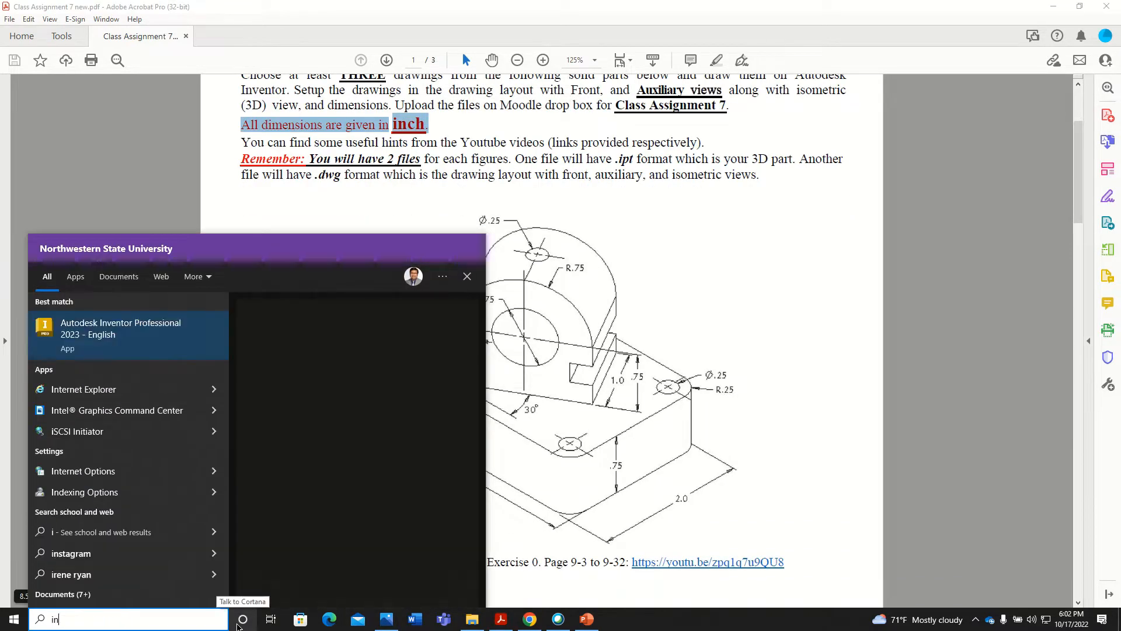
pyautogui.write('ventor')
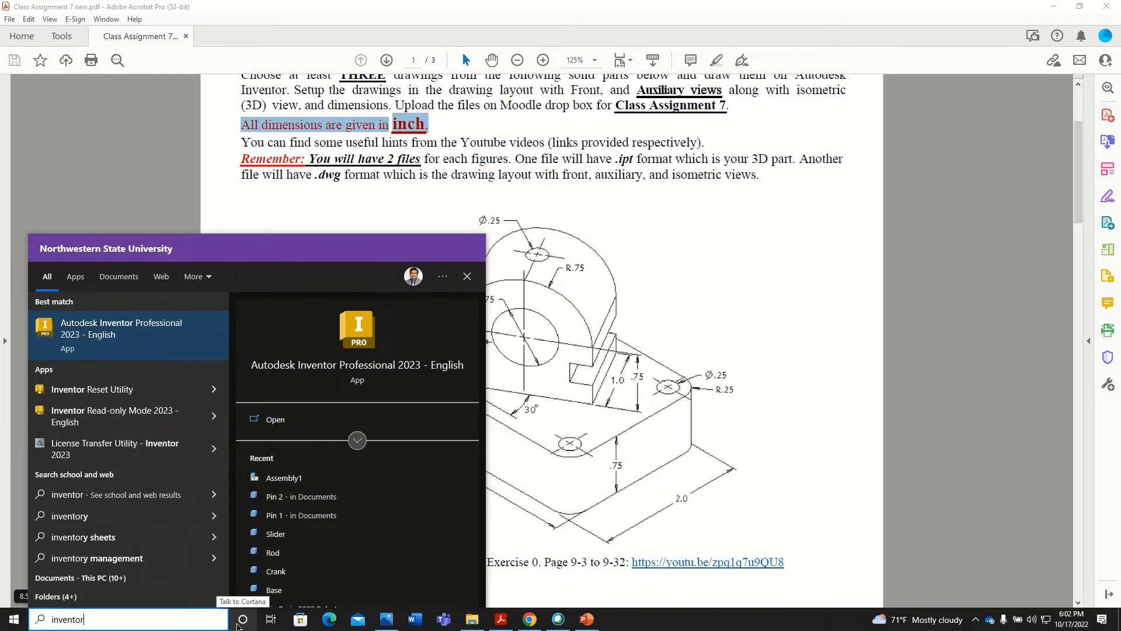
pyautogui.click(134, 333)
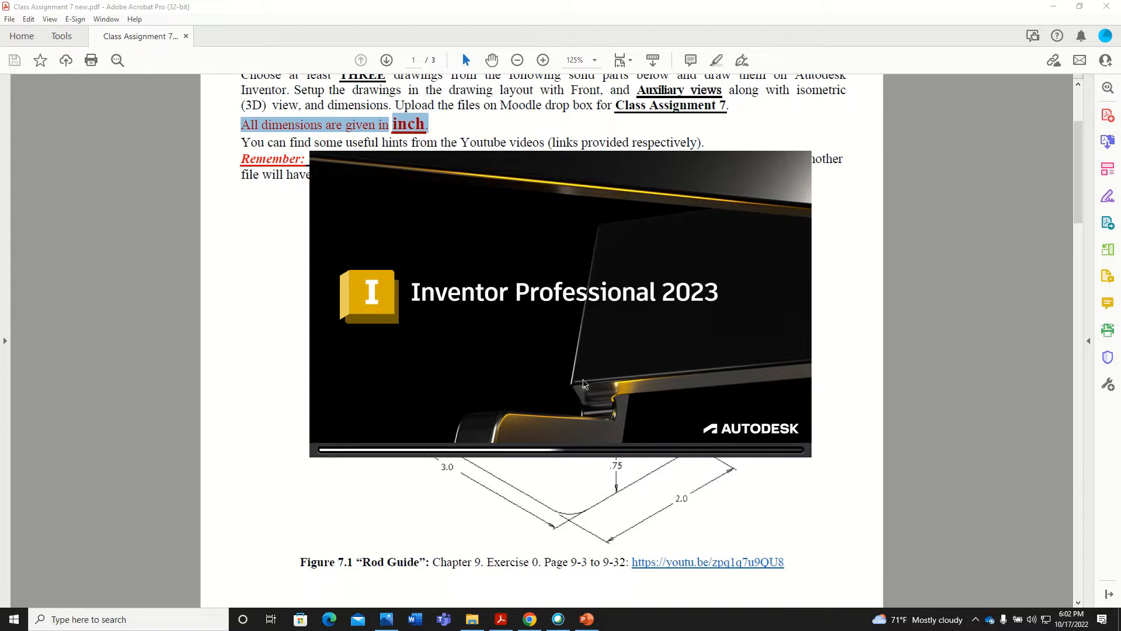
# Reduce the assignment PDF to a floating window, close the Cisco Webex Meetings window, and bring the PDF in front of Inventor.
pyautogui.click(1079, 7)
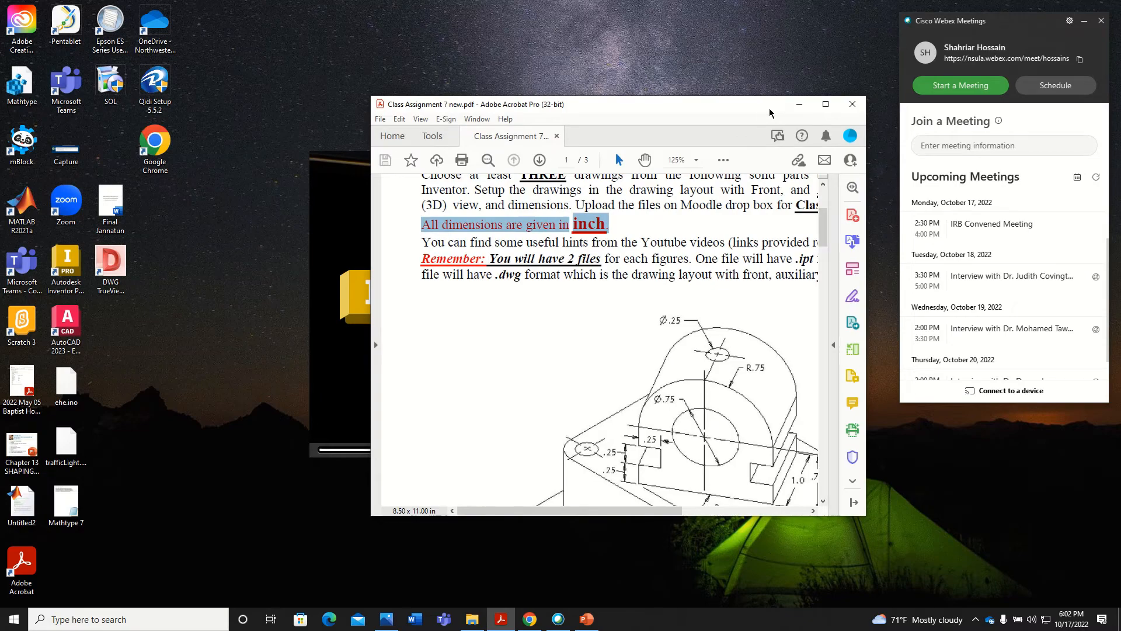
pyautogui.click(1101, 21)
pyautogui.moveTo(682, 115); pyautogui.dragTo(639, 122)
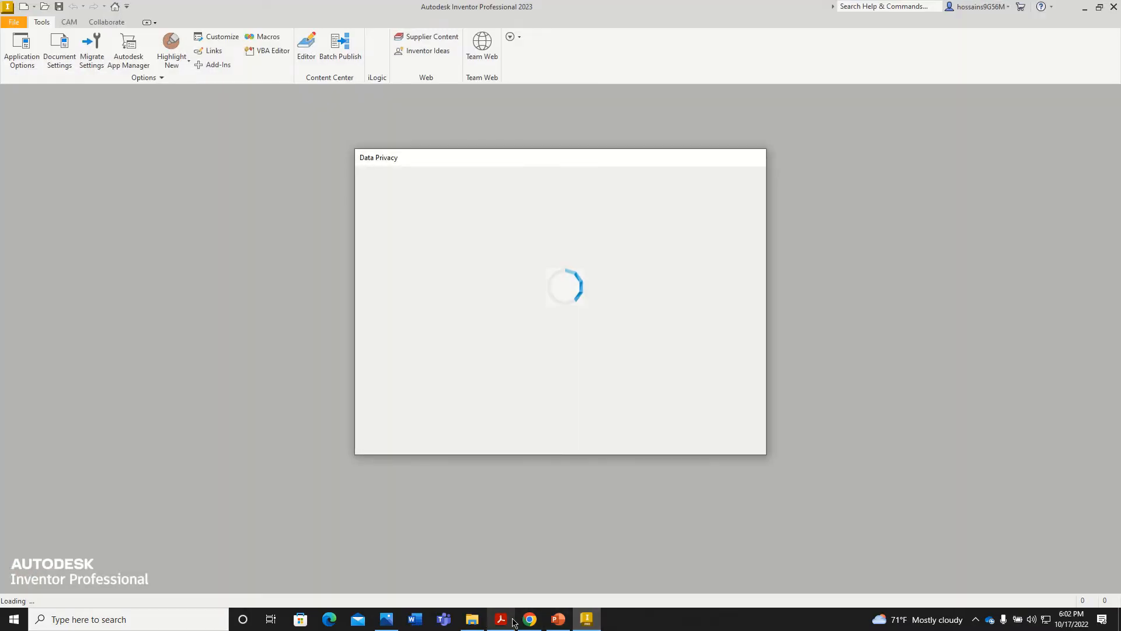
pyautogui.click(512, 621)
pyautogui.moveTo(644, 115); pyautogui.dragTo(187, 110)
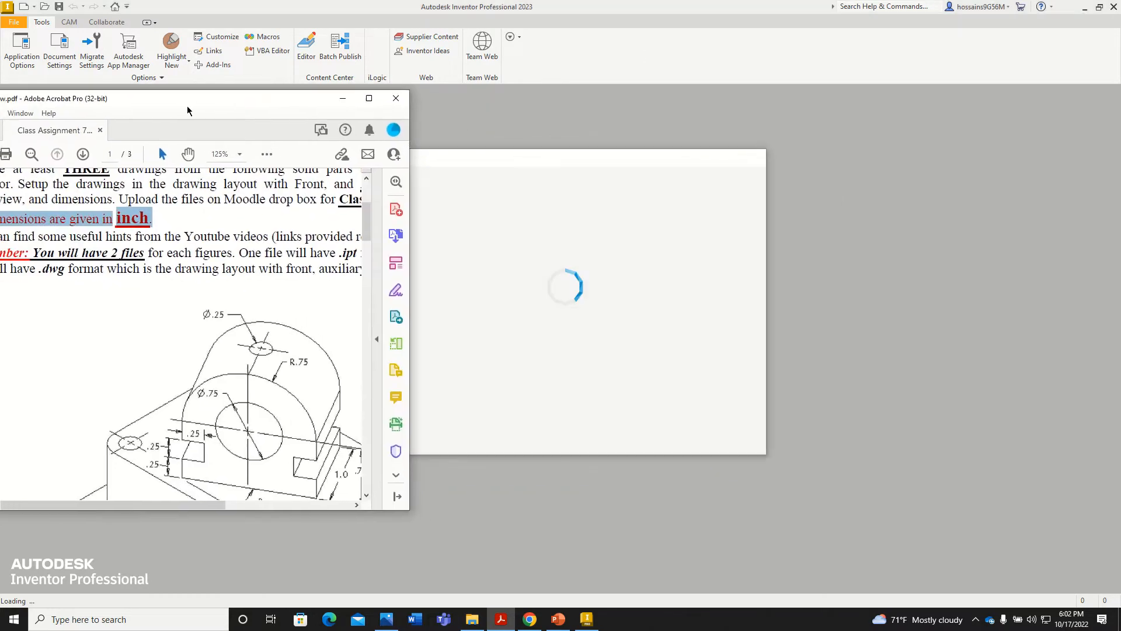
pyautogui.moveTo(295, 102); pyautogui.dragTo(686, 135)
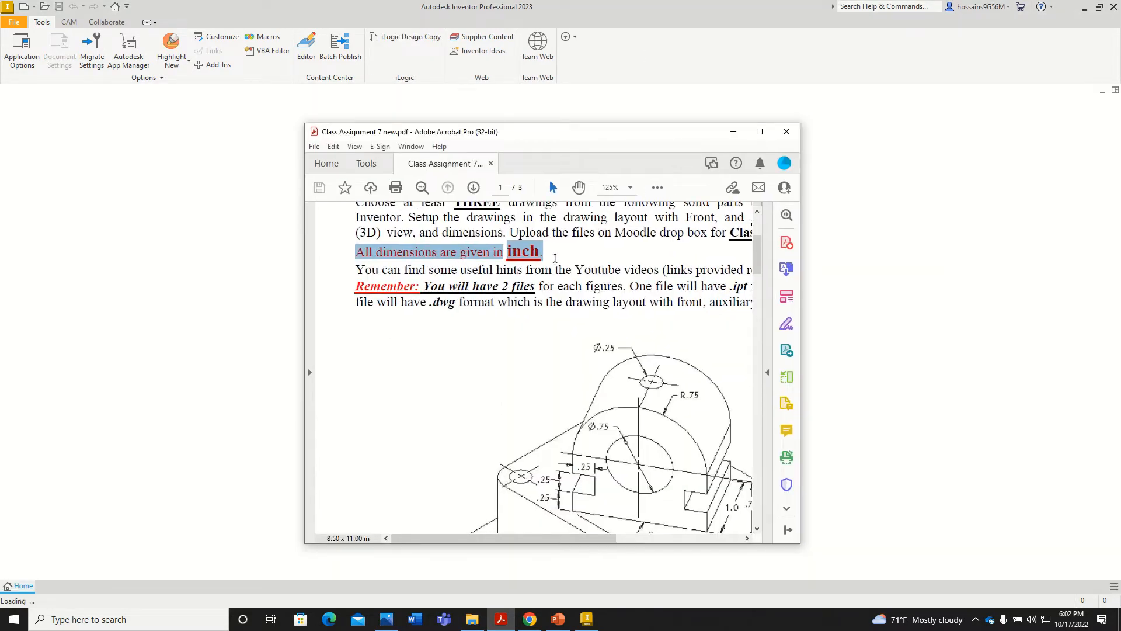
# Create a new part file in Inventor from the English Standard (in).ipt template.
pyautogui.click(21, 25)
pyautogui.click(14, 22)
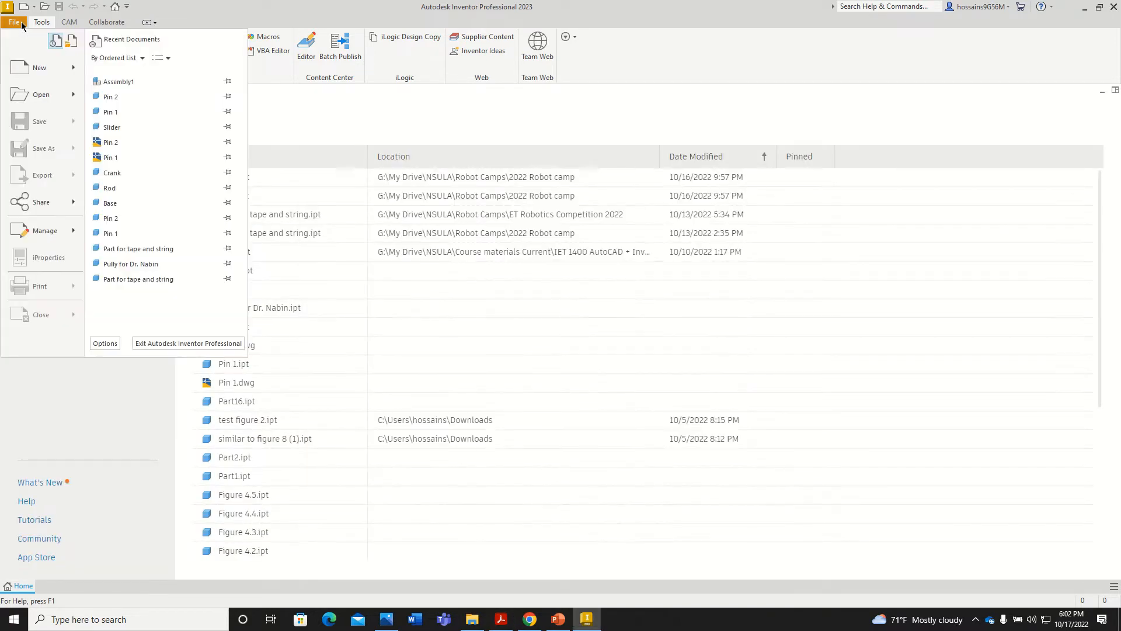
pyautogui.click(14, 22)
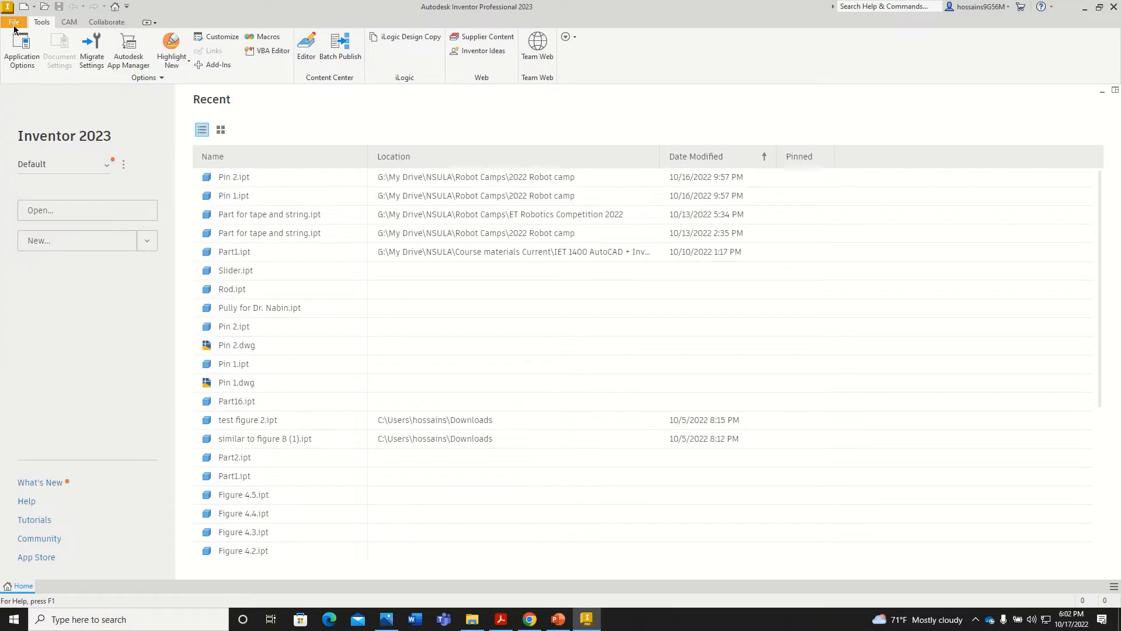
pyautogui.click(14, 22)
pyautogui.click(36, 69)
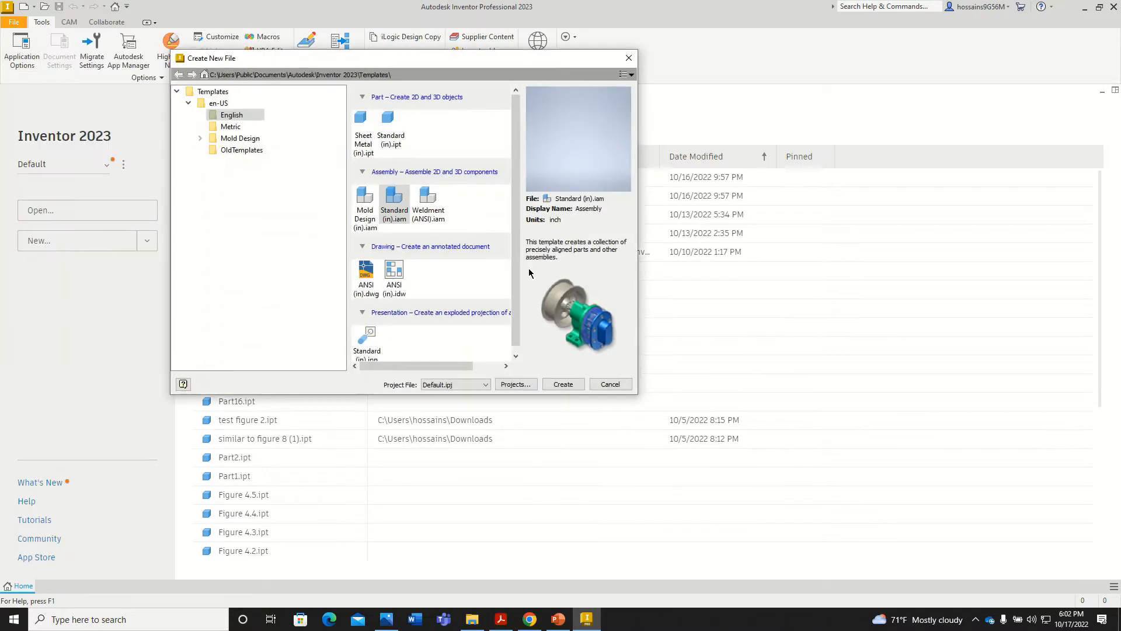
pyautogui.click(237, 117)
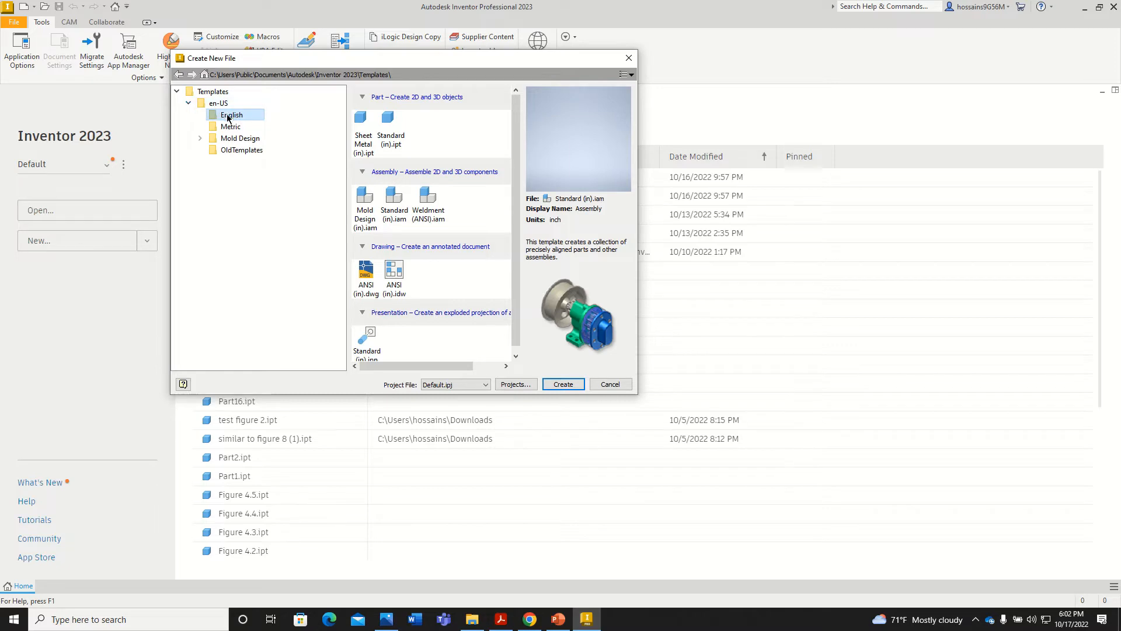
pyautogui.click(389, 125)
pyautogui.click(565, 385)
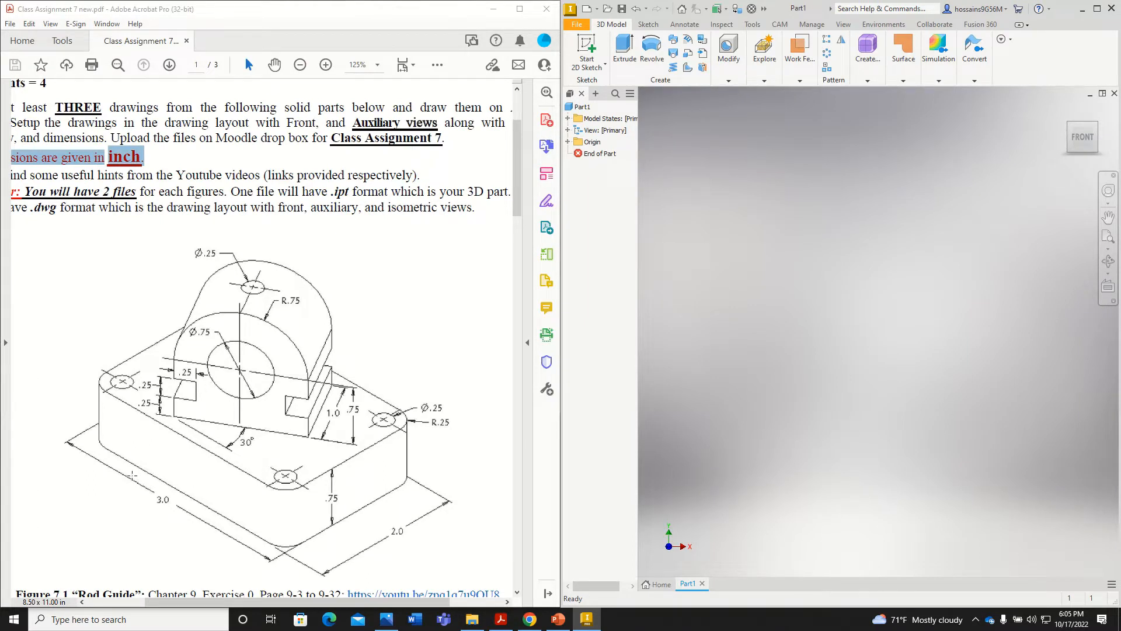
# Check the base's 3.0 and 2.0 dimensions in the Rod Guide figure and start a 2D sketch on the horizontal XZ plane.
pyautogui.moveTo(132, 476); pyautogui.dragTo(192, 528)
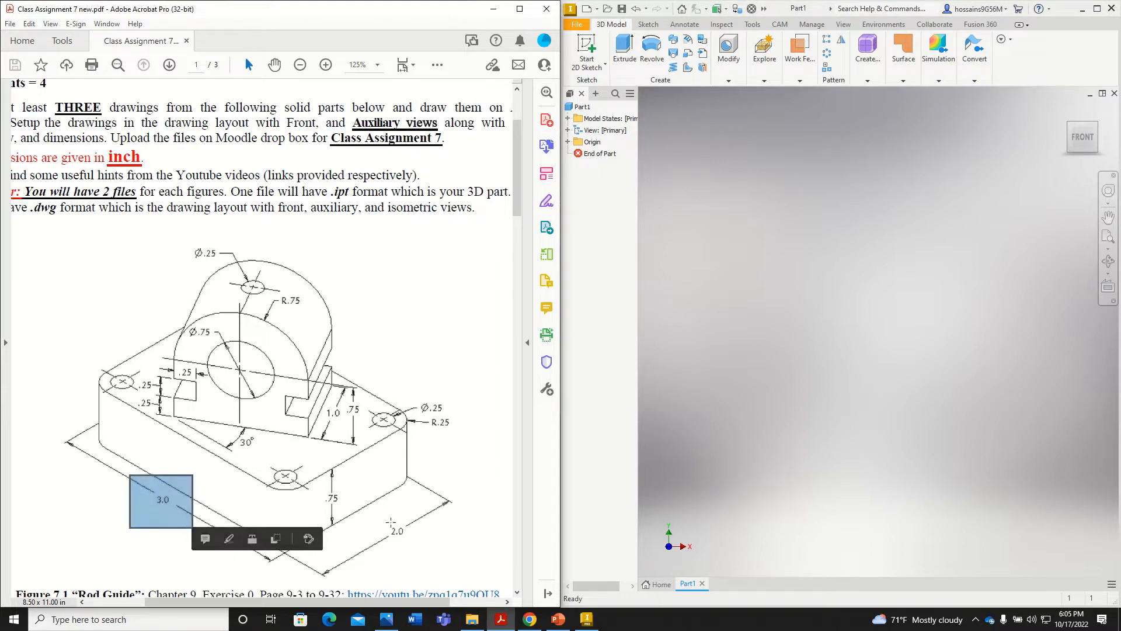
pyautogui.moveTo(385, 524); pyautogui.dragTo(413, 546)
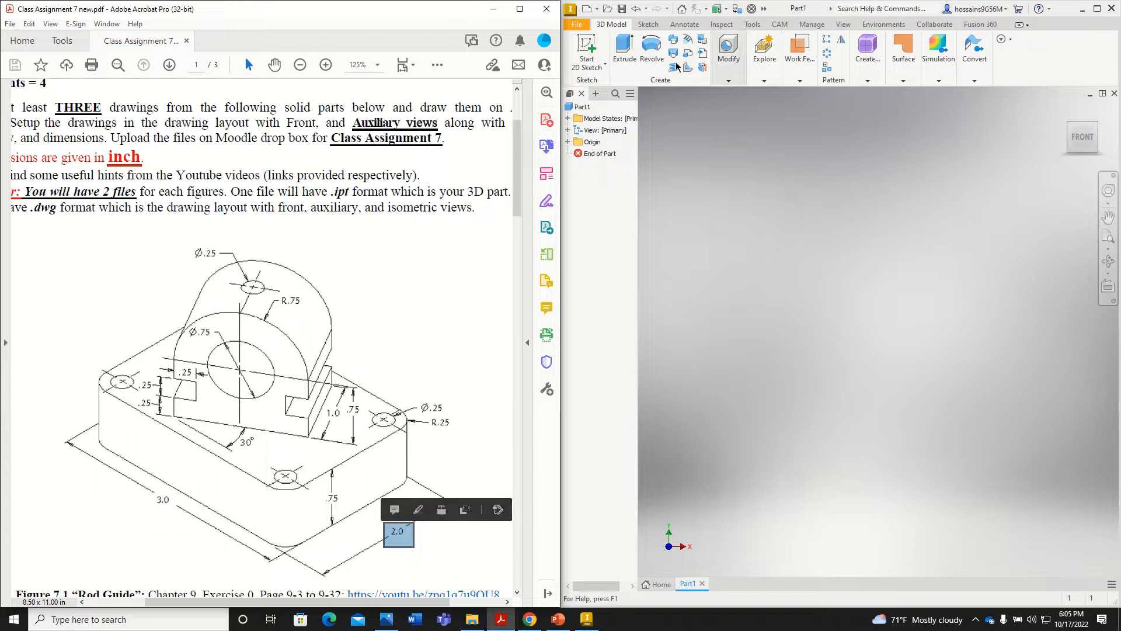
pyautogui.click(600, 46)
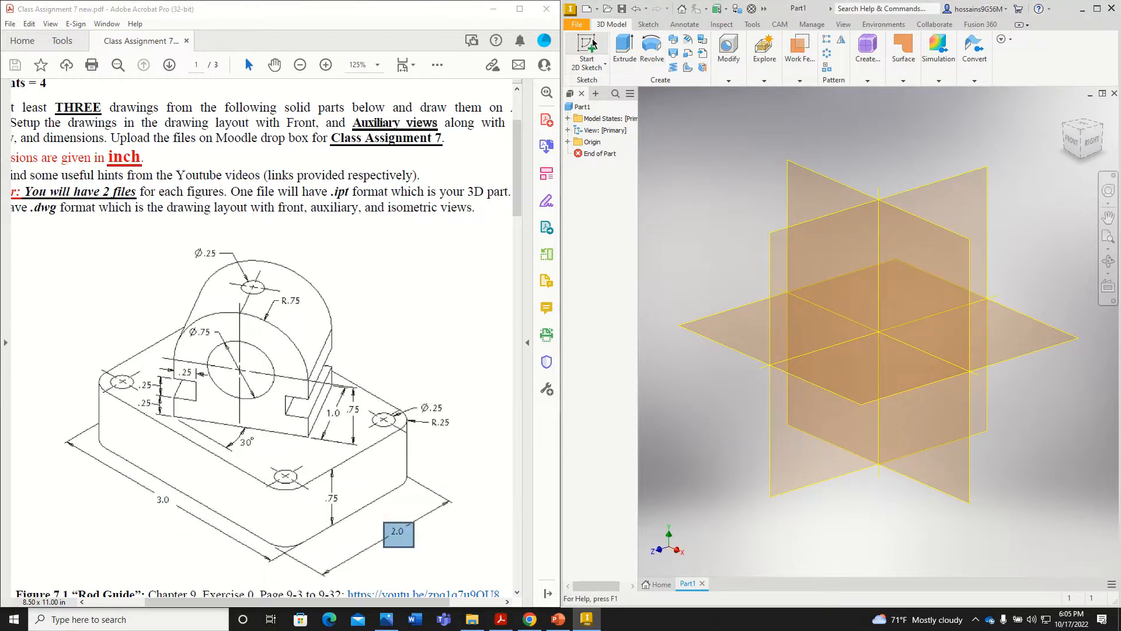
pyautogui.click(739, 310)
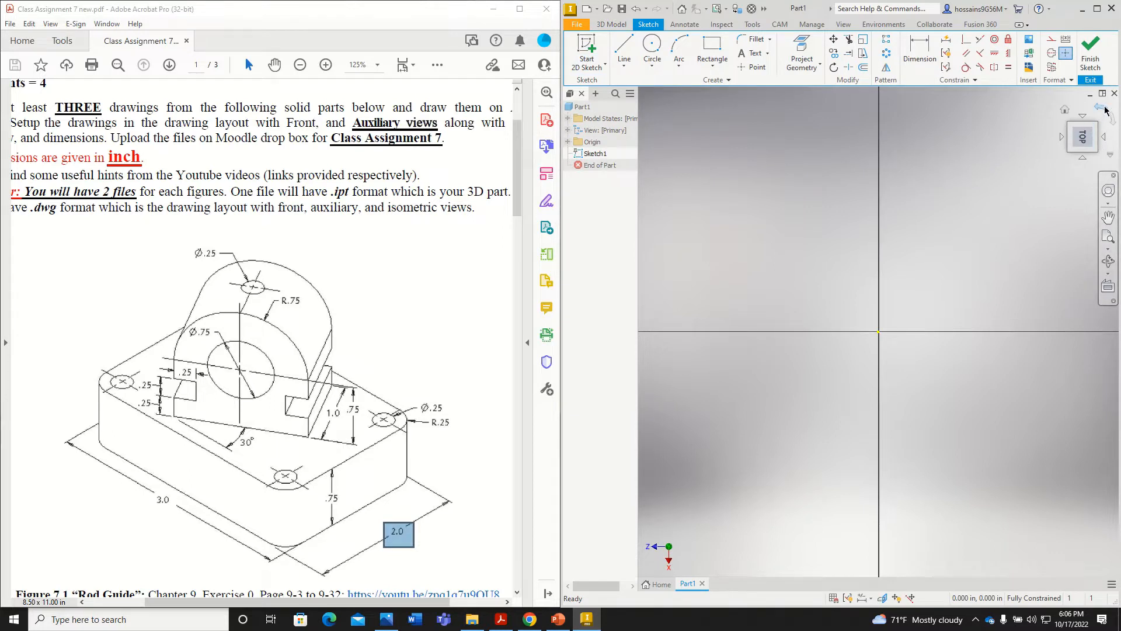
pyautogui.click(1105, 111)
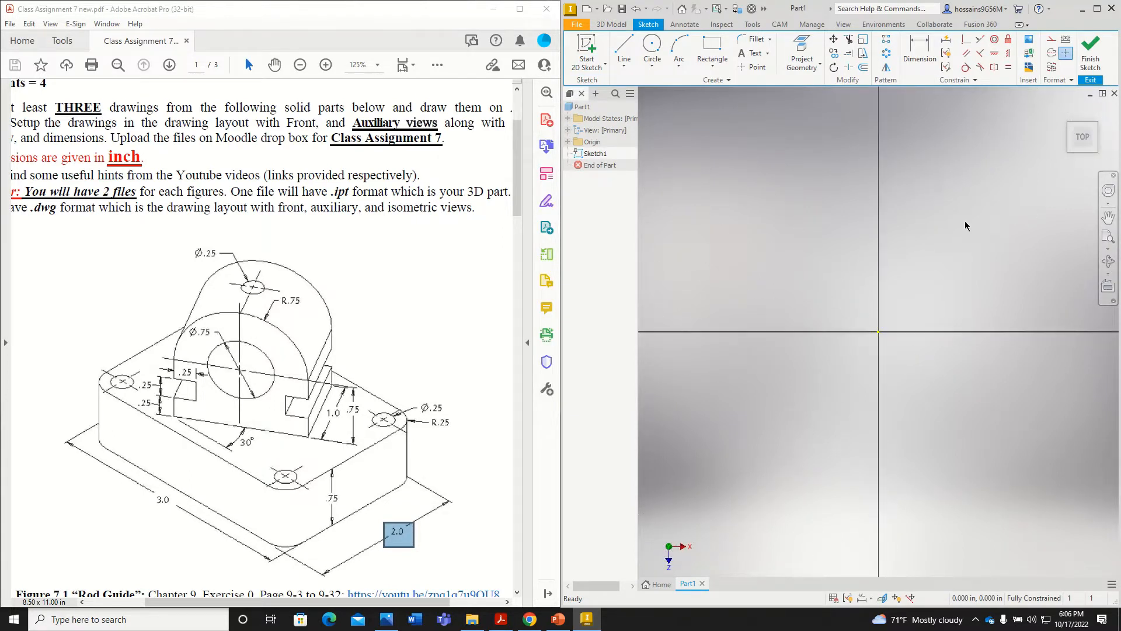
# Sketch a two-point center rectangle about 8.9 in wide and 5.6 in high, centered on the origin.
pyautogui.click(710, 69)
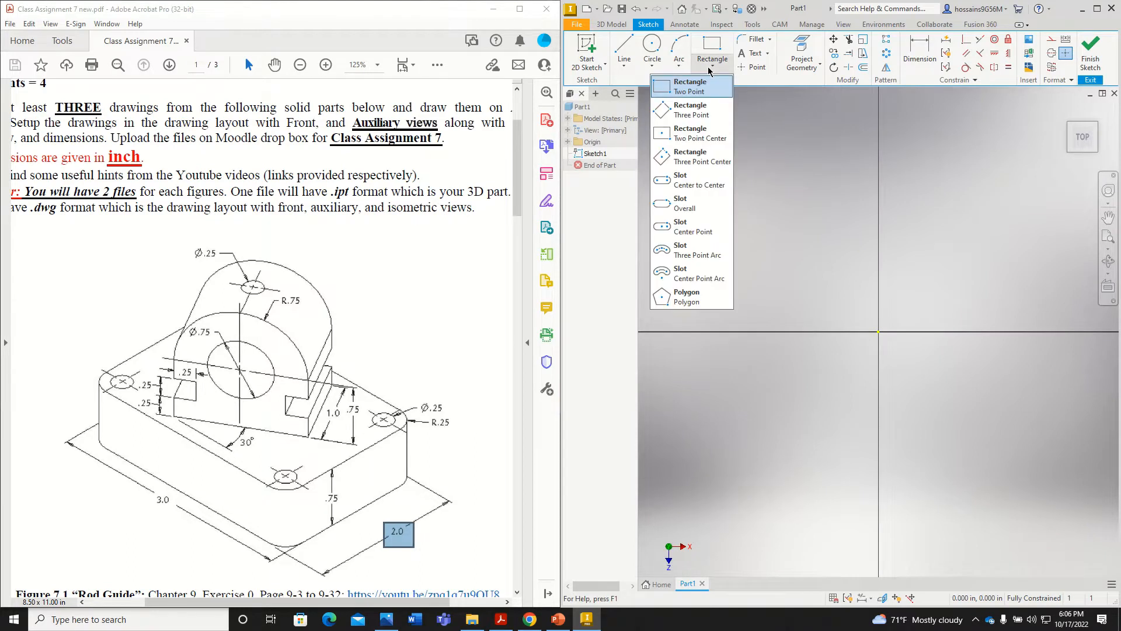
pyautogui.click(694, 139)
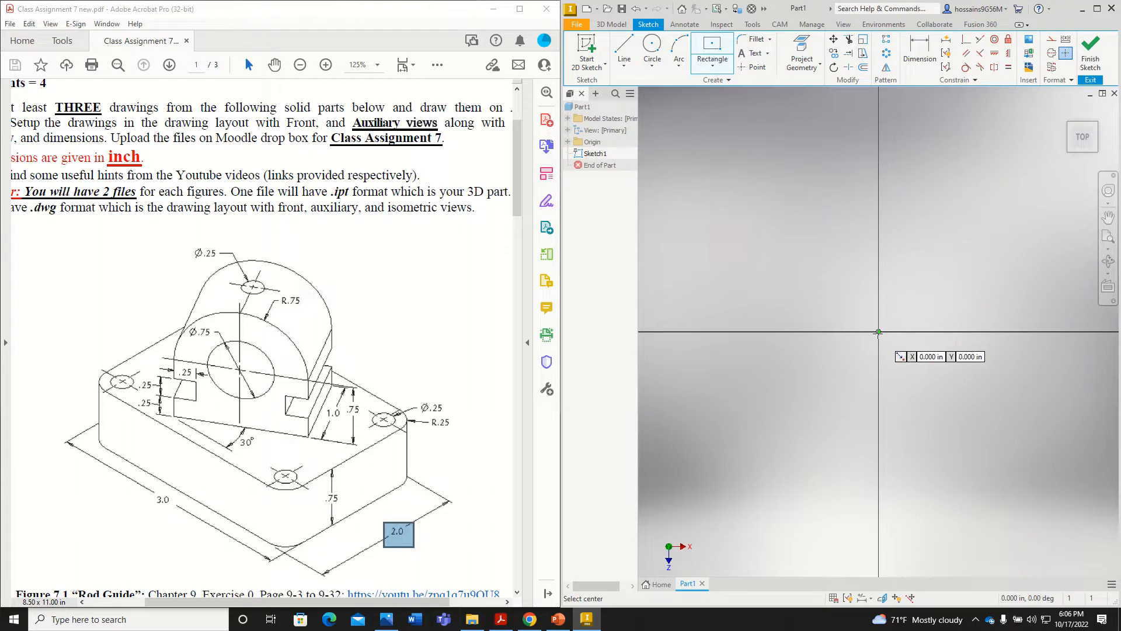
pyautogui.click(879, 332)
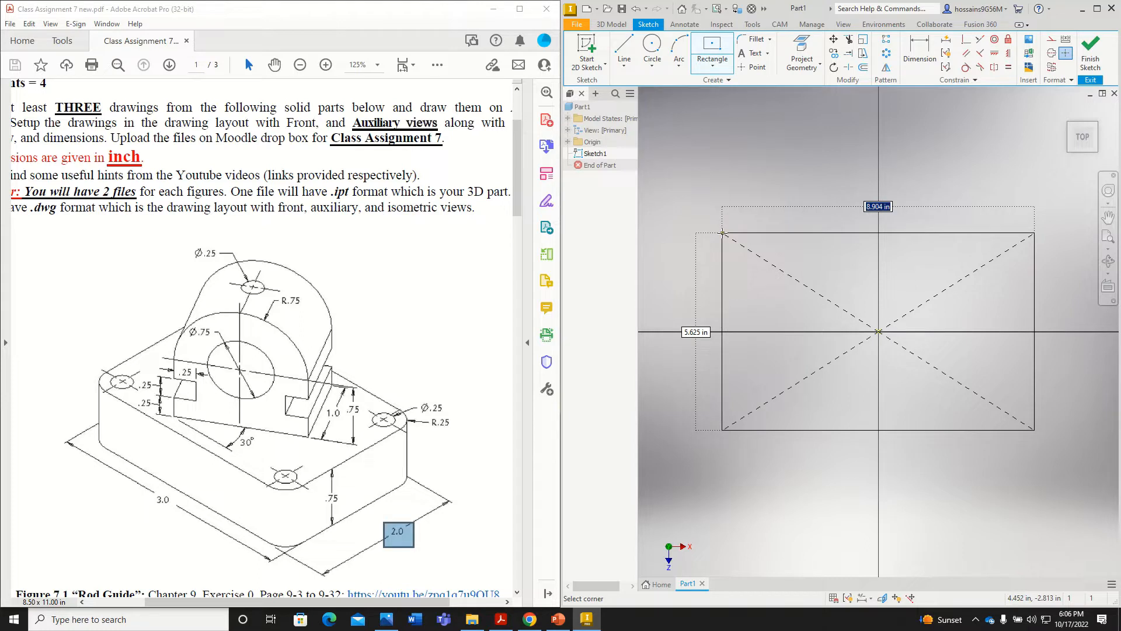
pyautogui.click(723, 233)
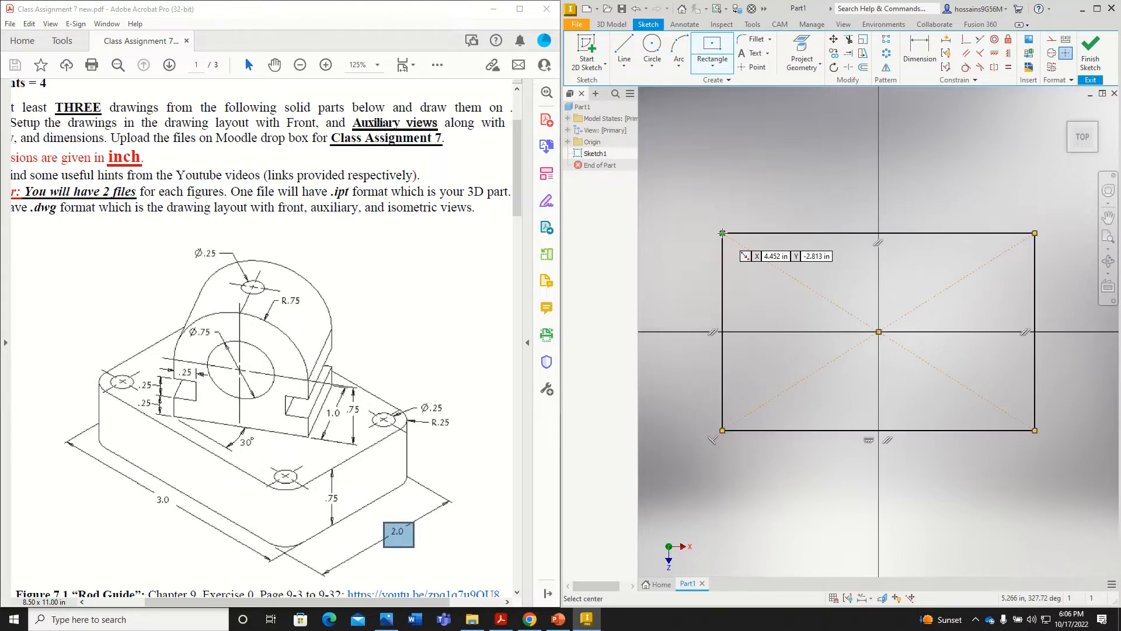
# Dimension the rectangle to 3 in wide and 2 in high.
pyautogui.click(927, 58)
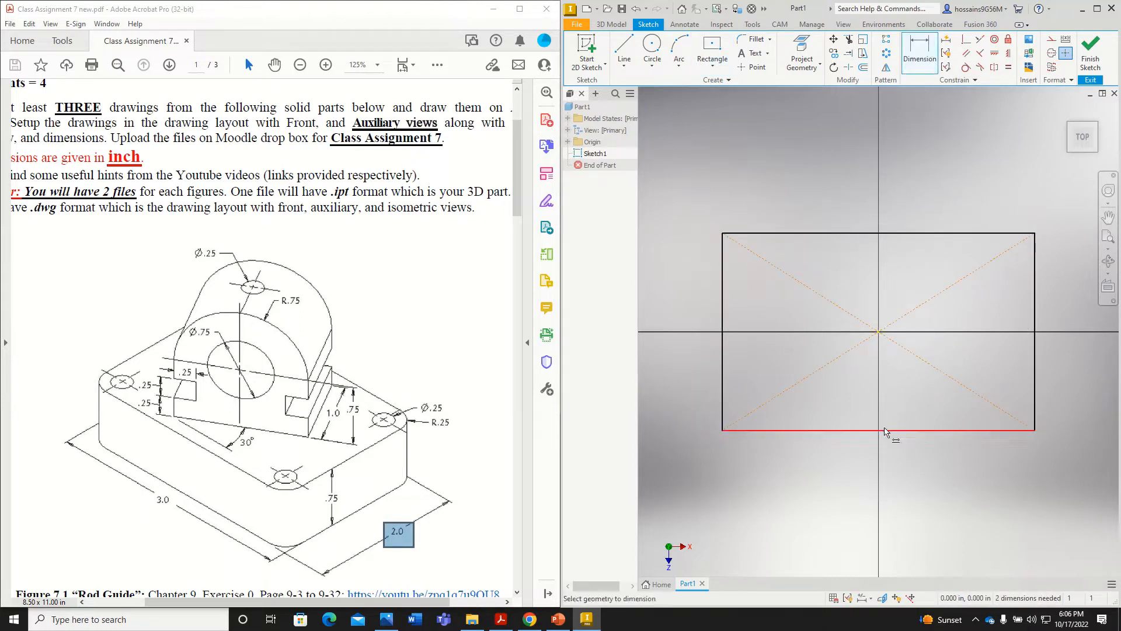
pyautogui.click(858, 431)
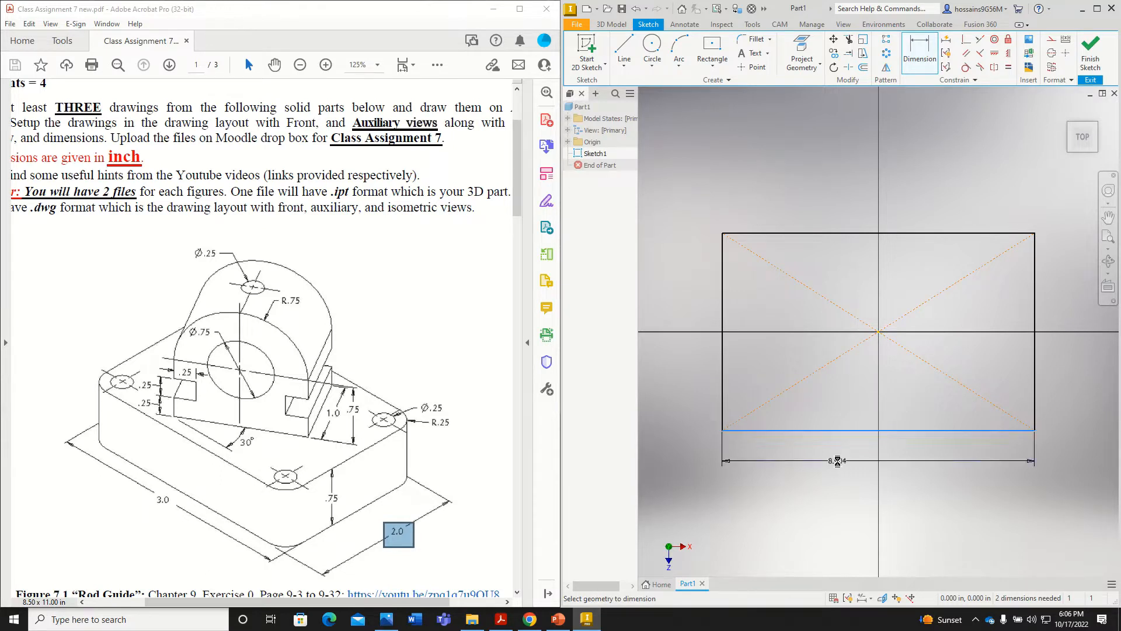
pyautogui.click(841, 462)
pyautogui.write('3')
pyautogui.press('Return')
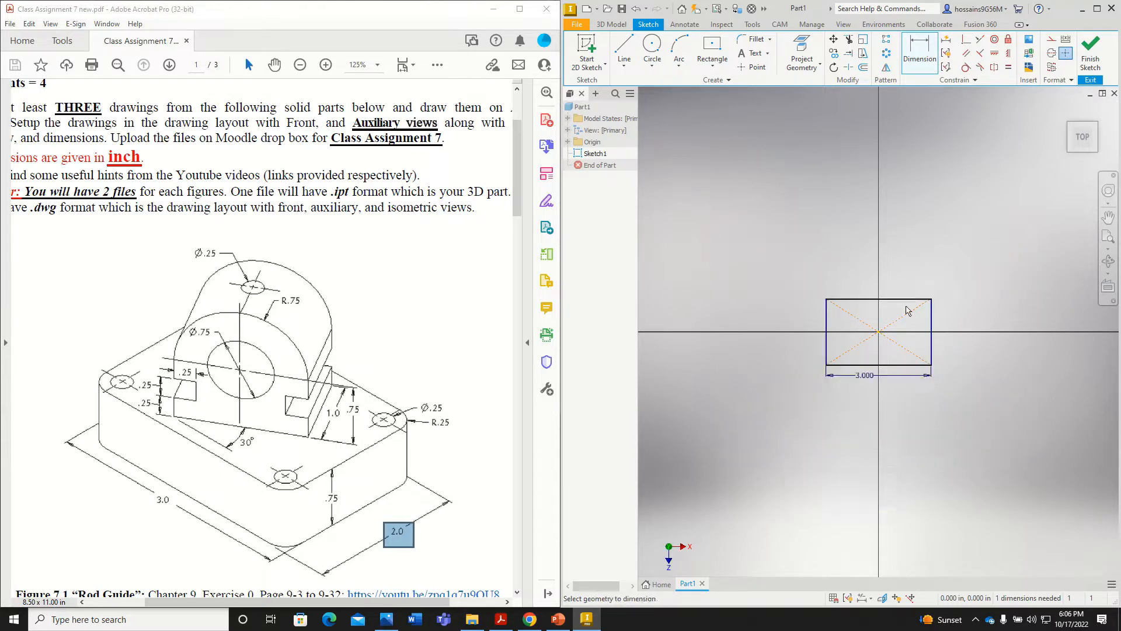
pyautogui.click(931, 318)
pyautogui.click(987, 320)
pyautogui.write('2')
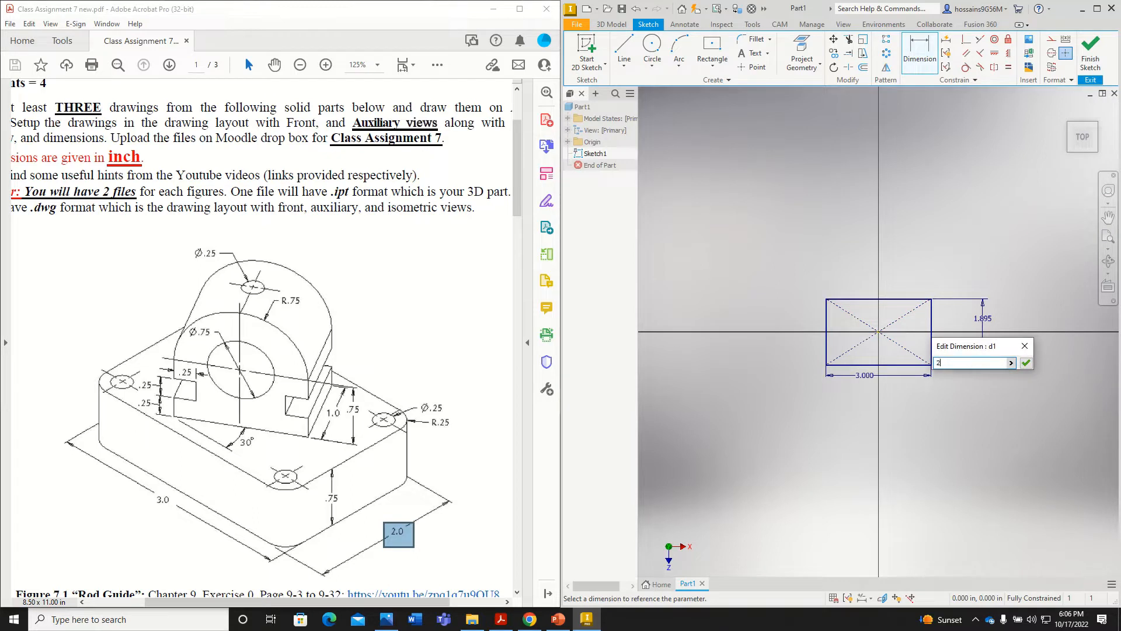
pyautogui.press('Return')
pyautogui.scroll(3, 839, 301)
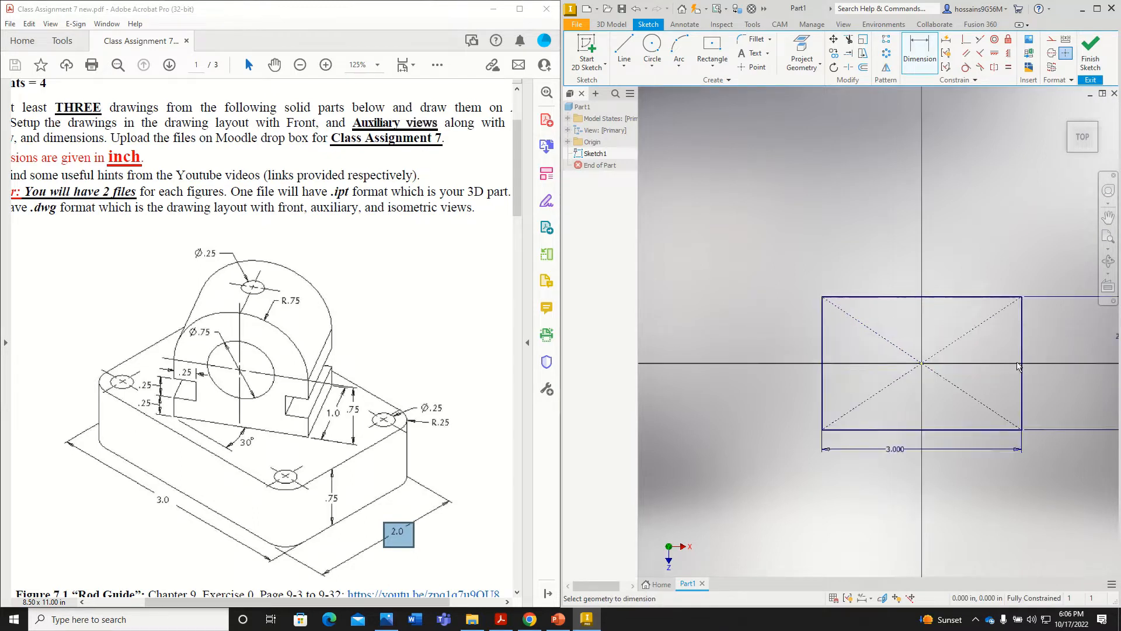
pyautogui.moveTo(1017, 366); pyautogui.dragTo(946, 363, button='middle')
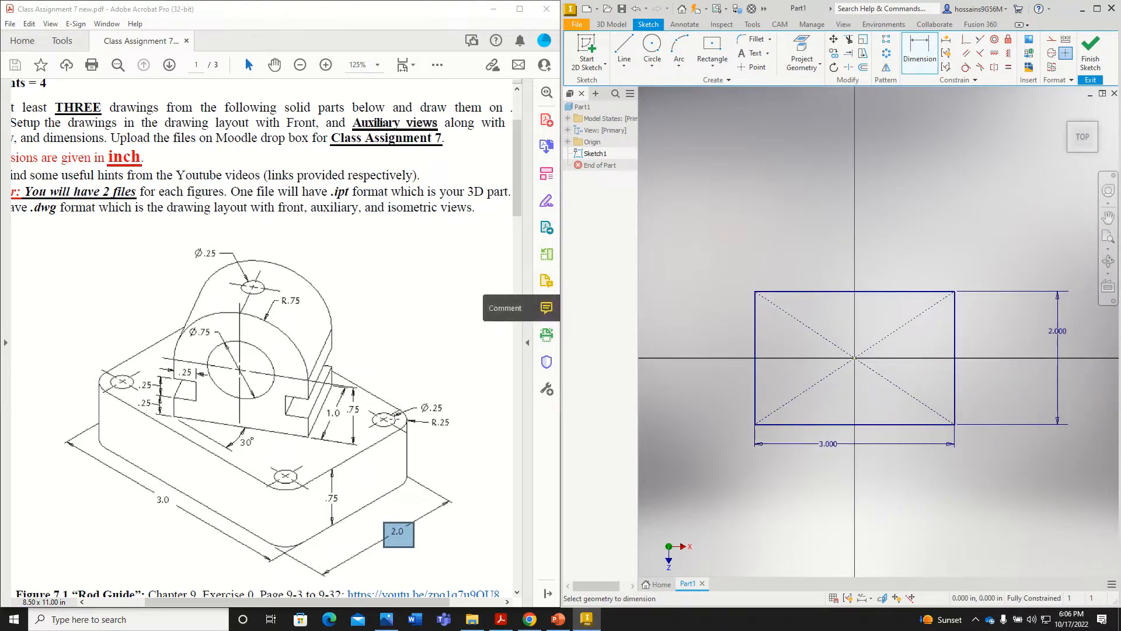
# Check the corner radius in the Rod Guide figure, fillet all four rectangle corners at 0.25 in, and finish the sketch.
pyautogui.moveTo(421, 416); pyautogui.dragTo(456, 442)
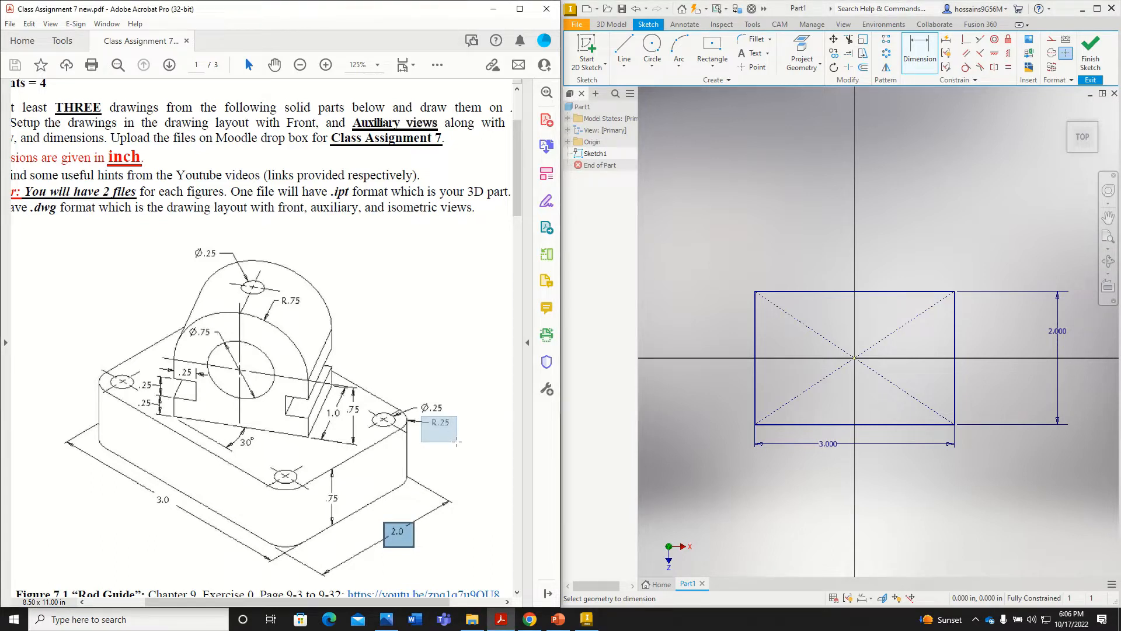
pyautogui.moveTo(456, 442); pyautogui.dragTo(457, 442)
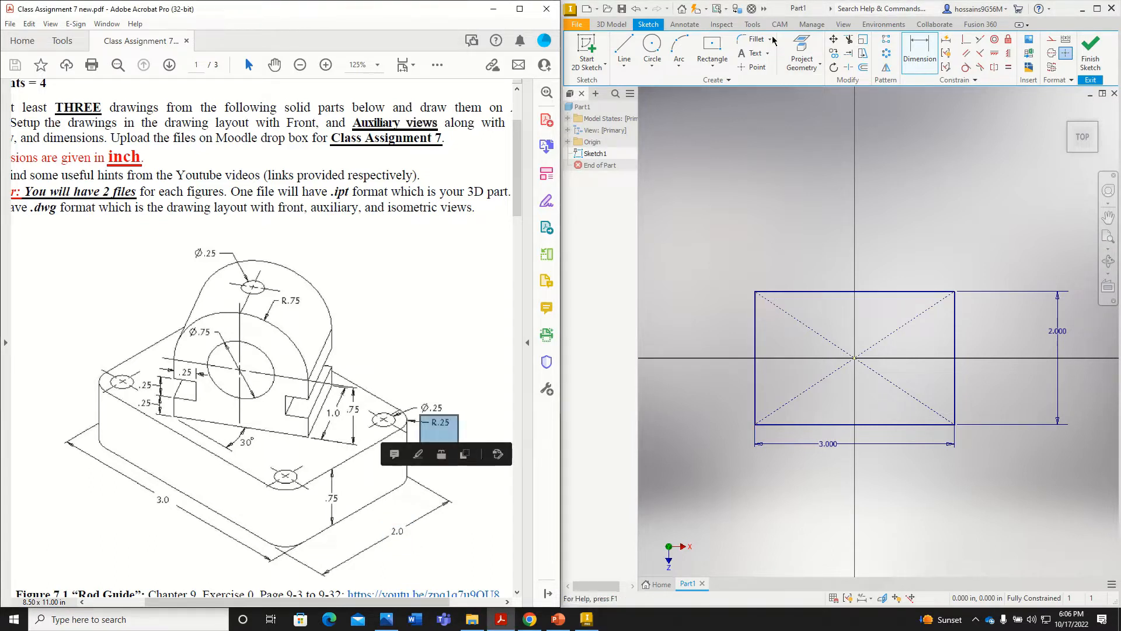
pyautogui.click(758, 39)
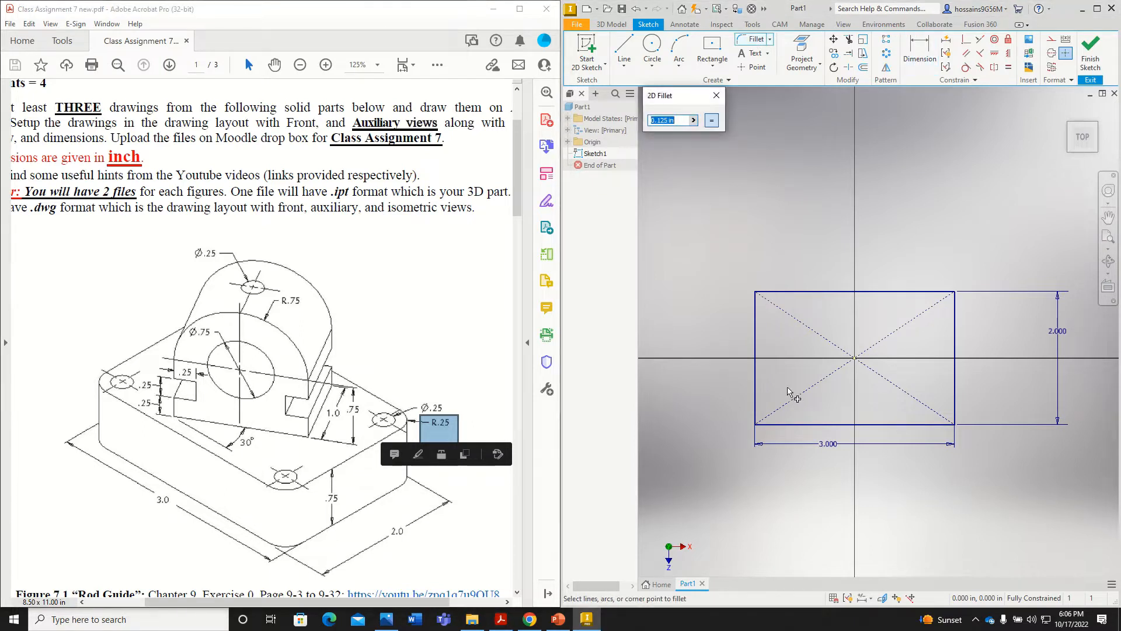
pyautogui.write('0.')
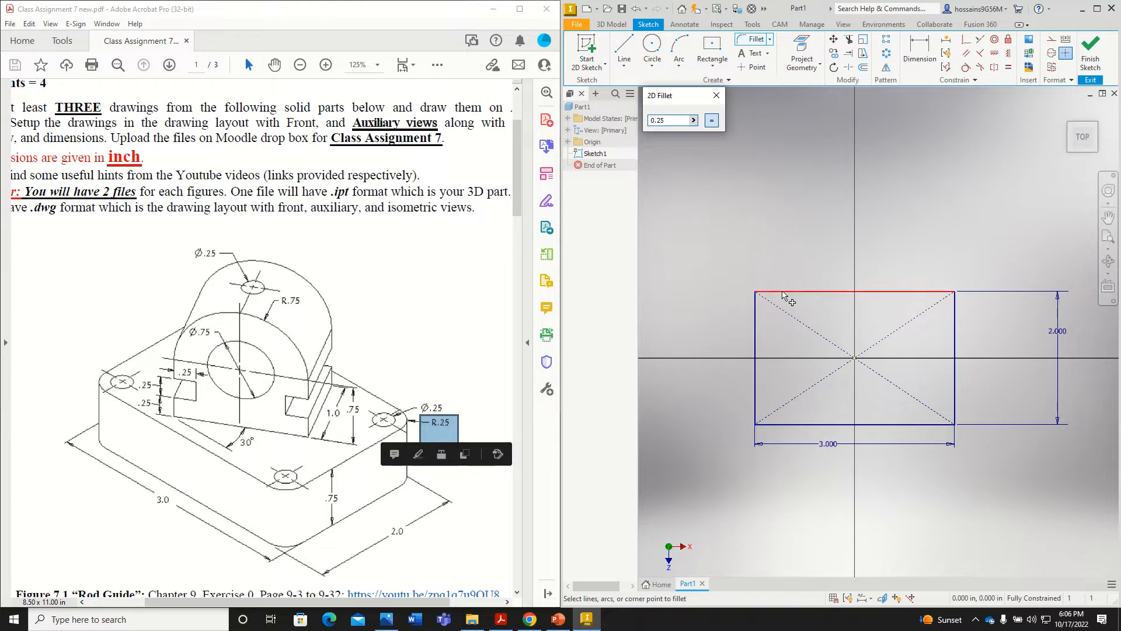
pyautogui.click(786, 292)
pyautogui.click(755, 319)
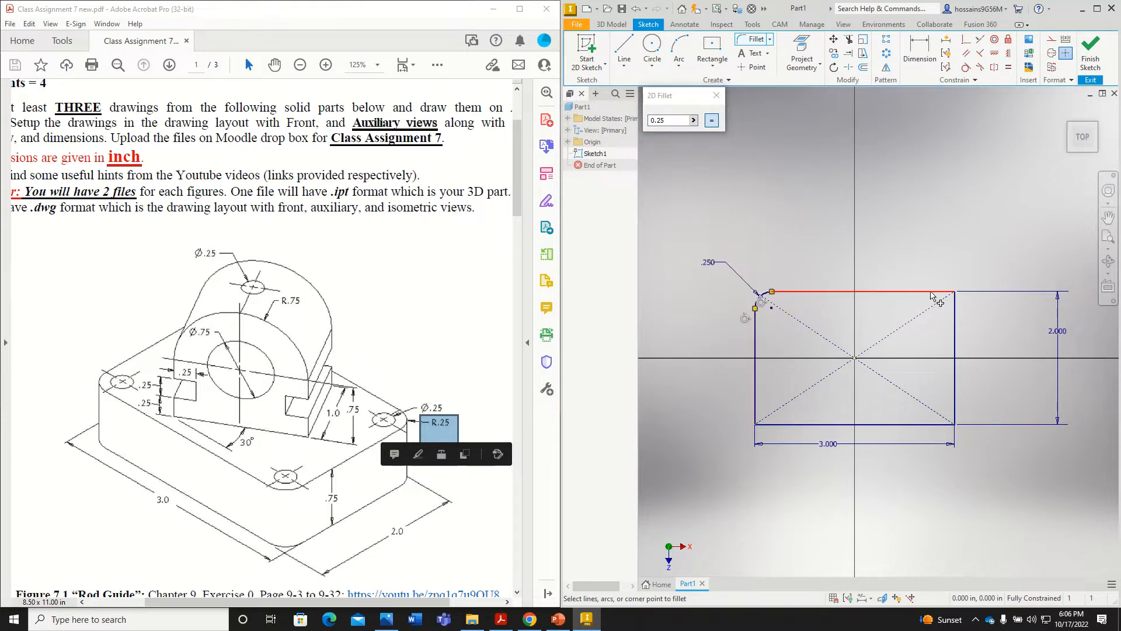
pyautogui.click(958, 309)
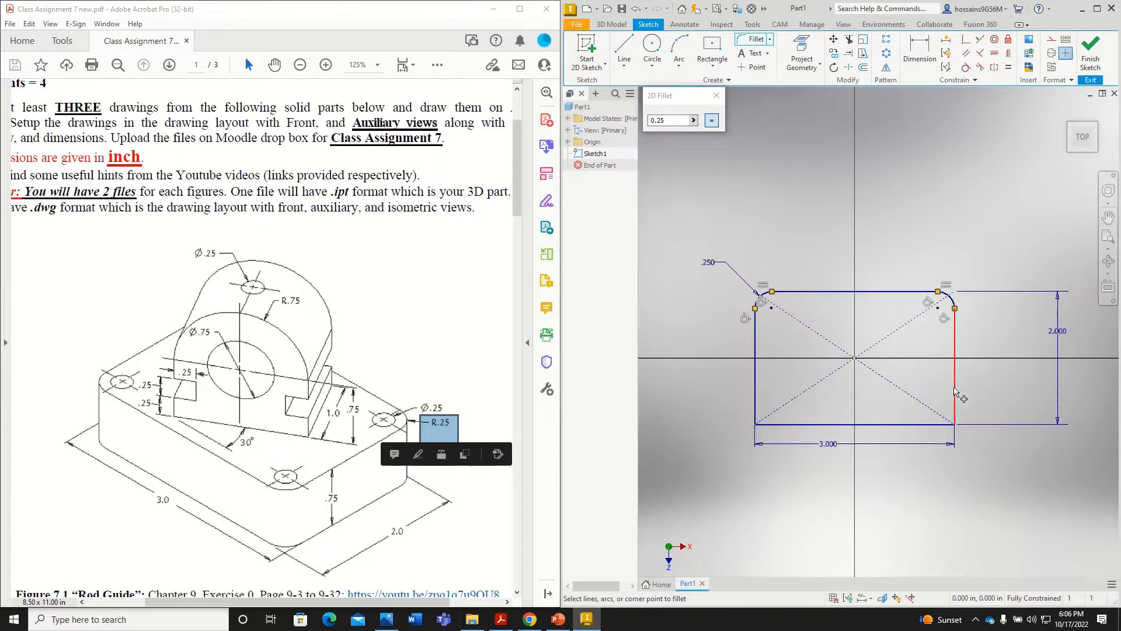
pyautogui.click(955, 389)
pyautogui.click(931, 424)
pyautogui.click(786, 424)
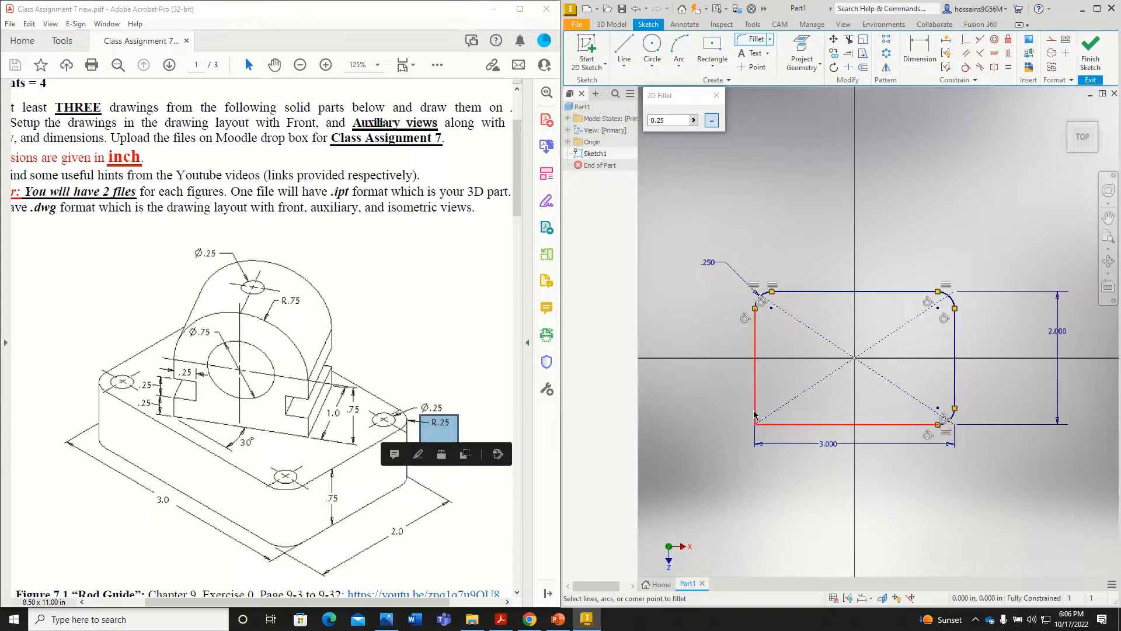
pyautogui.click(756, 397)
pyautogui.click(1090, 58)
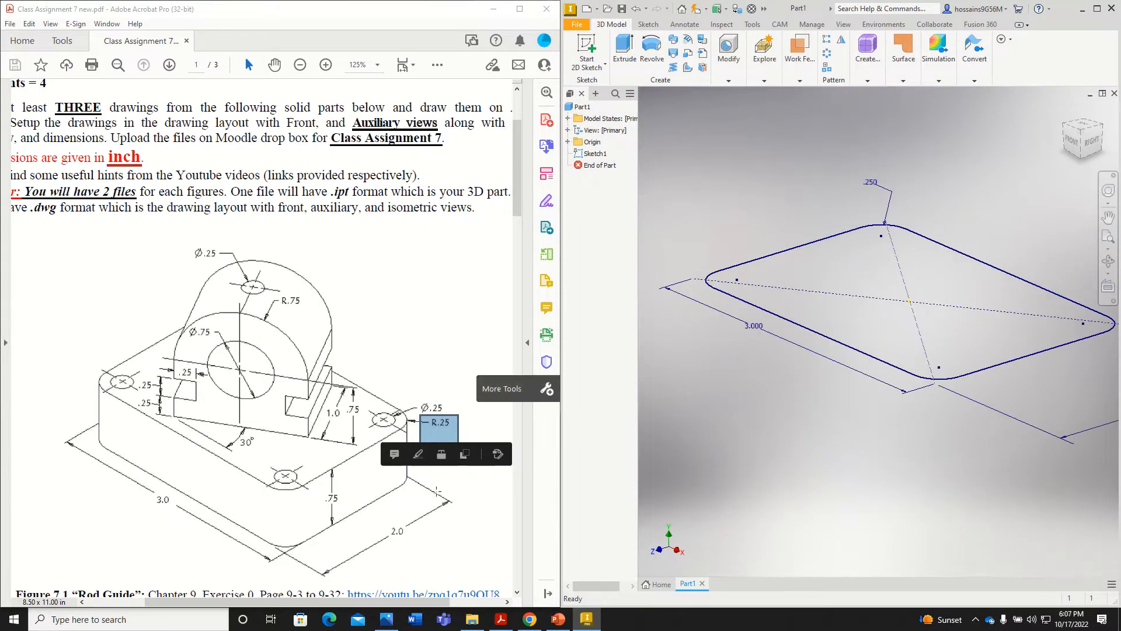
# Check the base thickness in the figure and extrude the rounded rectangle upward 0.75 in.
pyautogui.click(330, 489)
pyautogui.click(329, 492)
pyautogui.moveTo(324, 497); pyautogui.dragTo(345, 509)
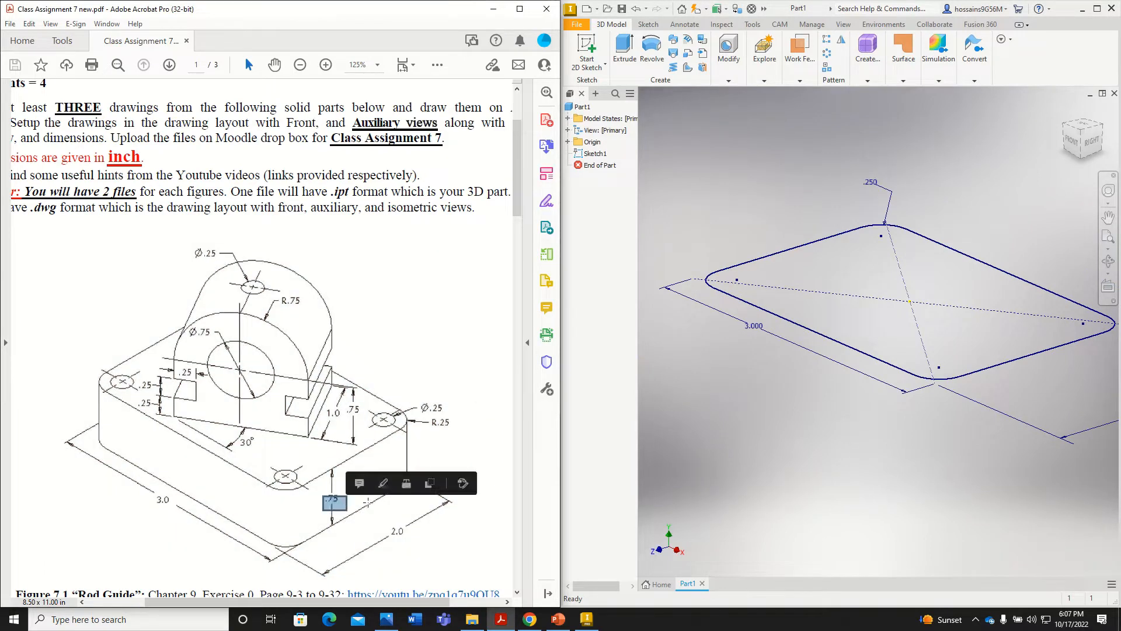
pyautogui.click(625, 49)
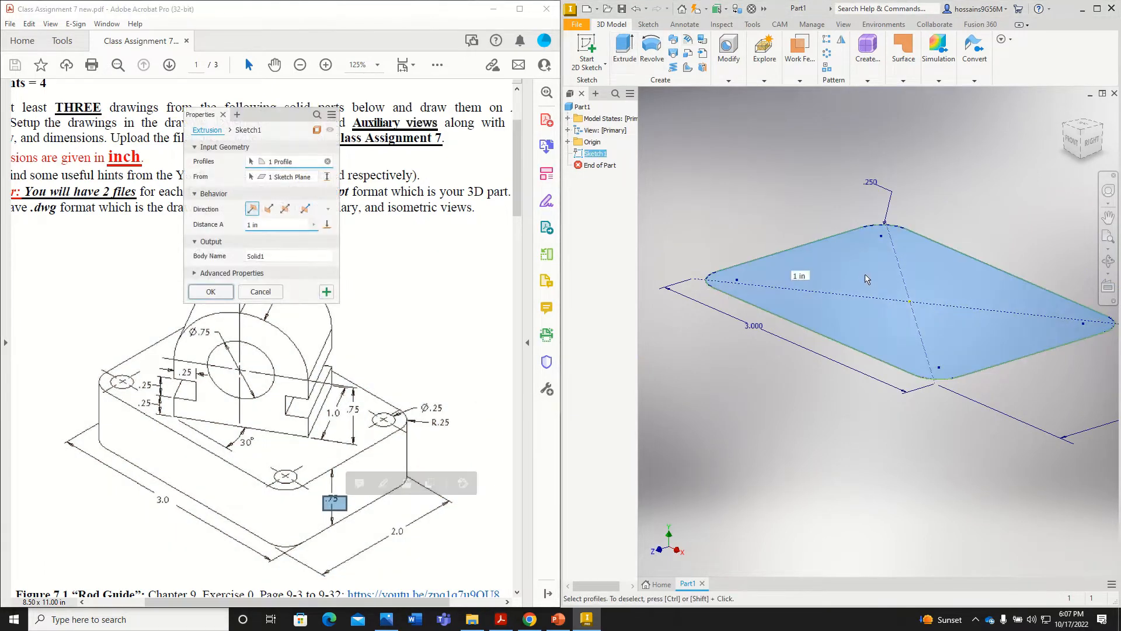
pyautogui.write('0.75')
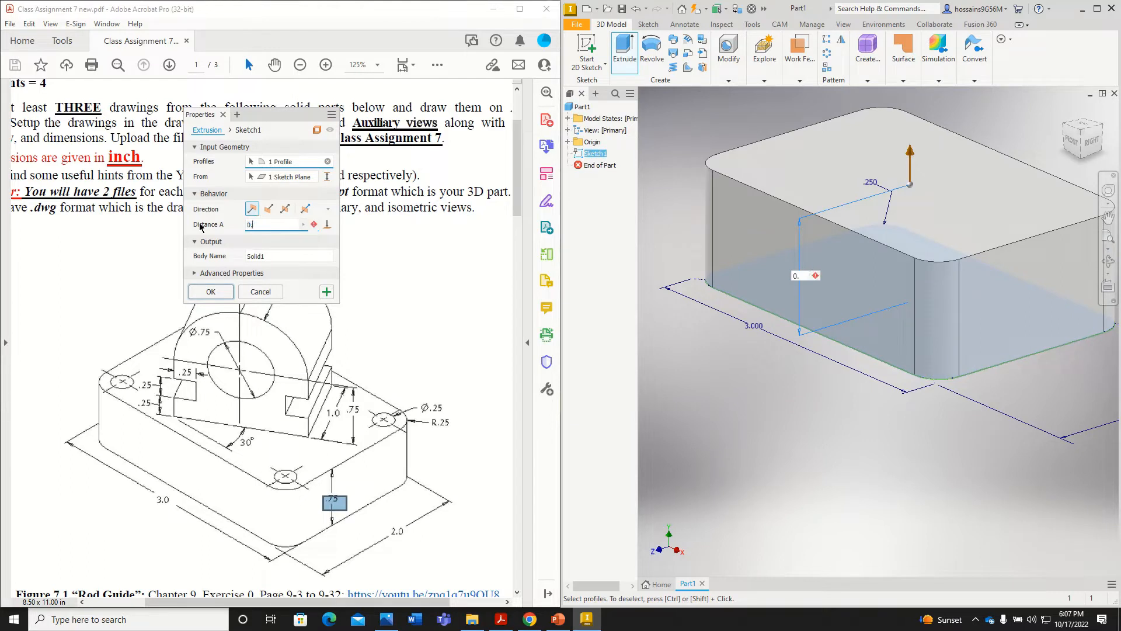
pyautogui.press('Return')
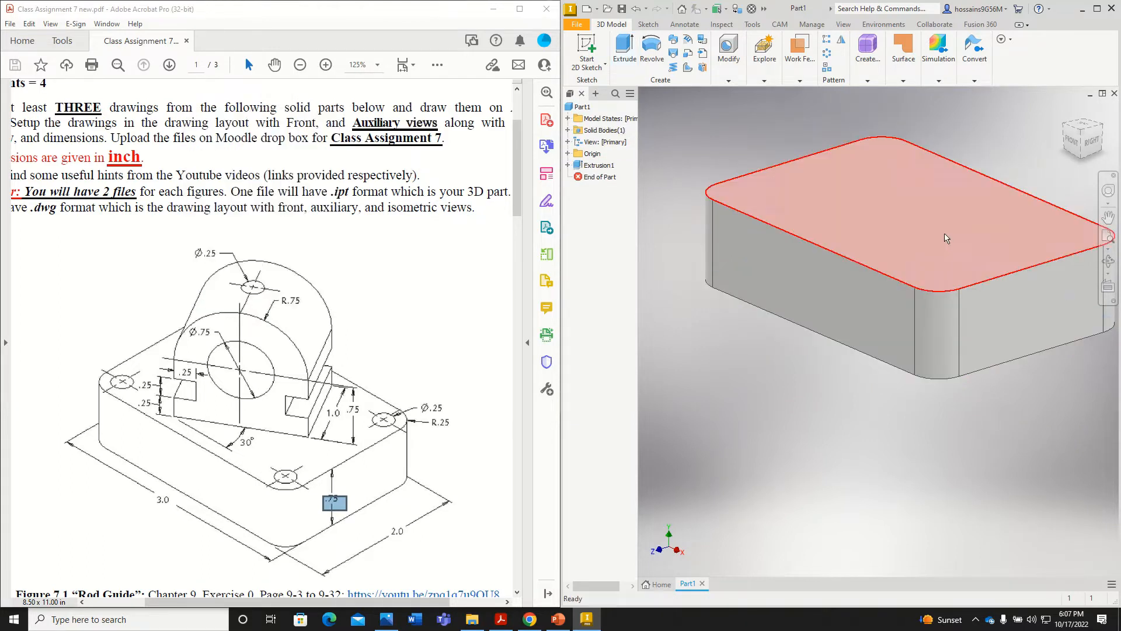
# Start a sketch on the base's top face and draw a circle about 0.64 in in diameter centered on one corner arc's center.
pyautogui.click(850, 209)
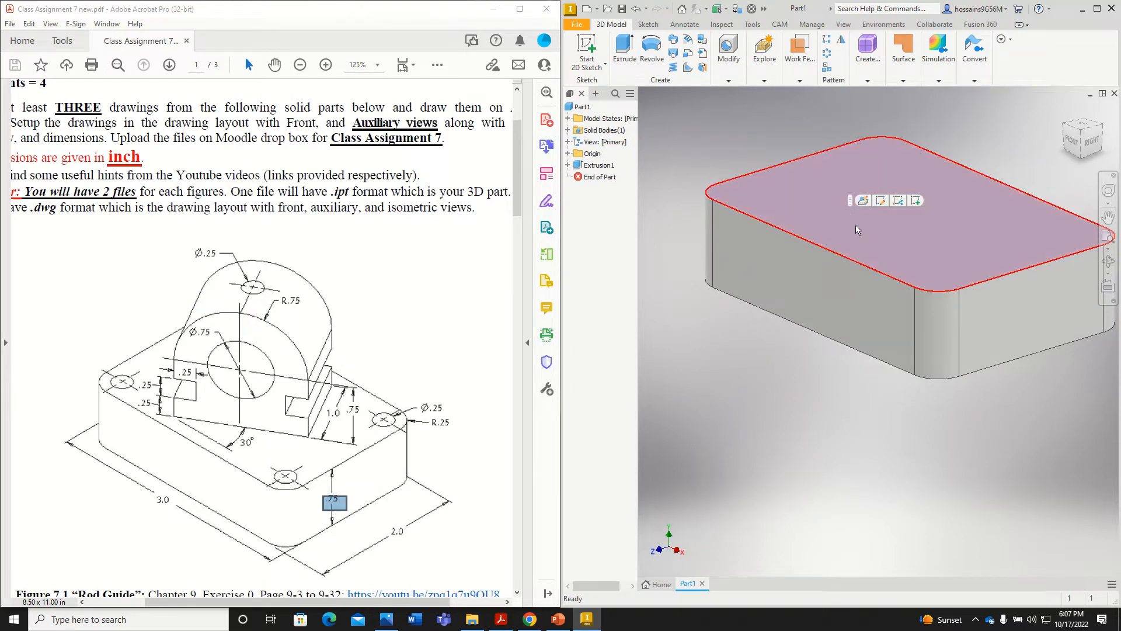
pyautogui.click(588, 47)
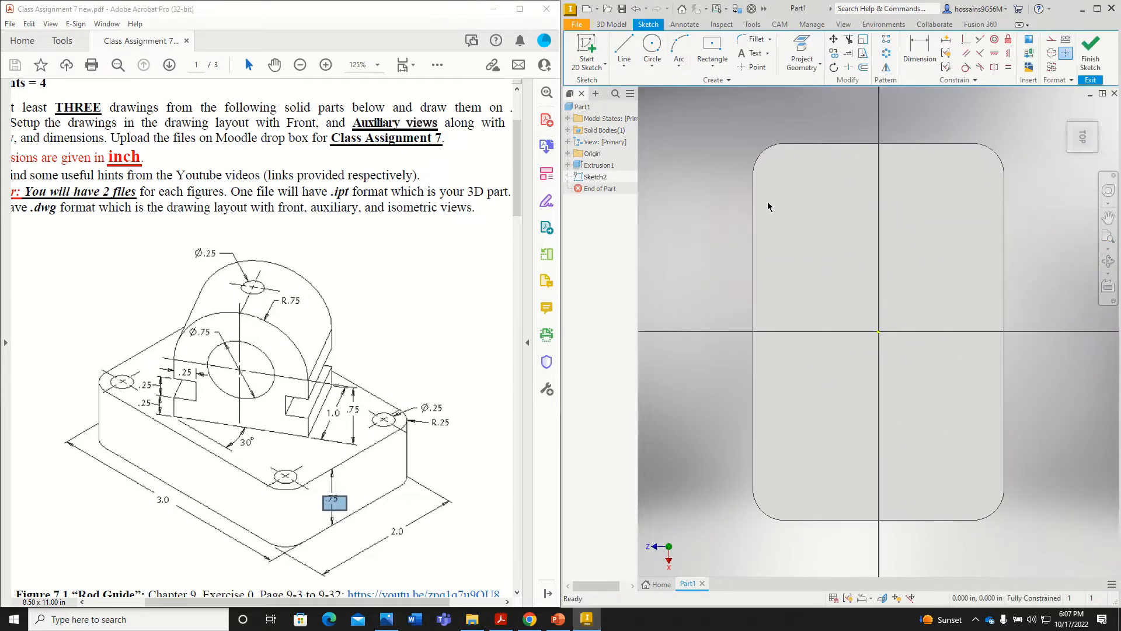
pyautogui.click(651, 45)
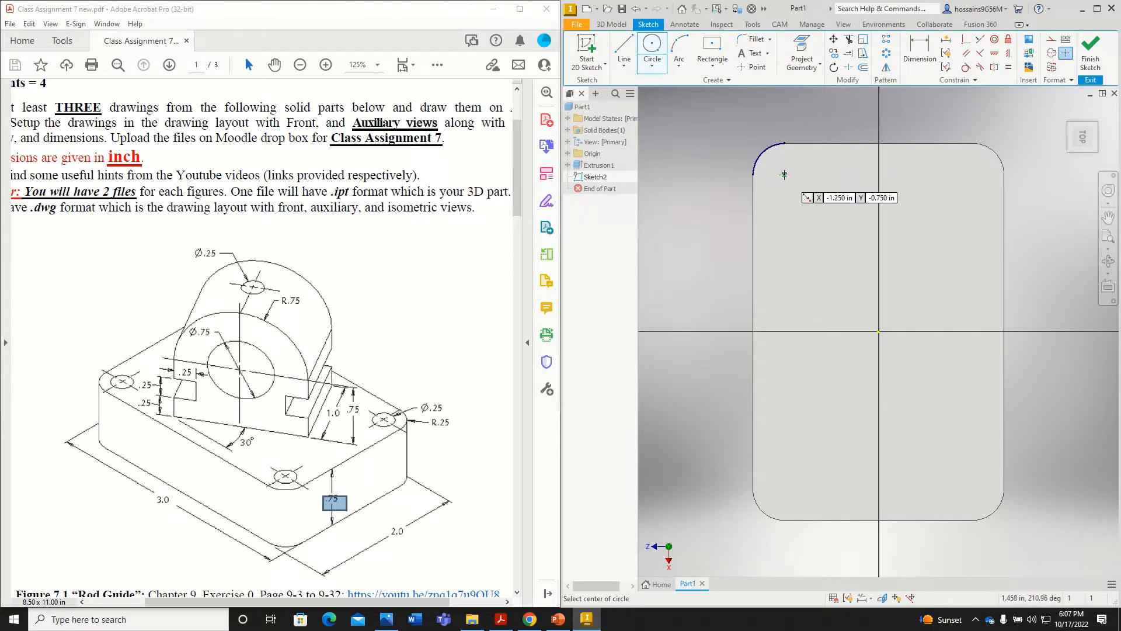
pyautogui.click(784, 174)
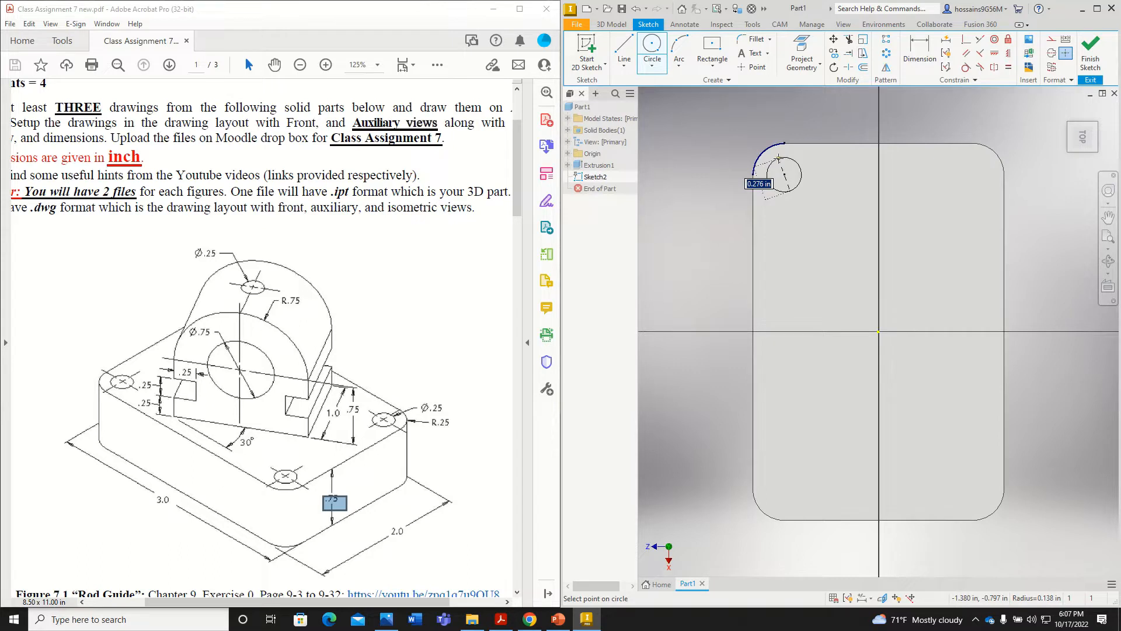
pyautogui.click(439, 413)
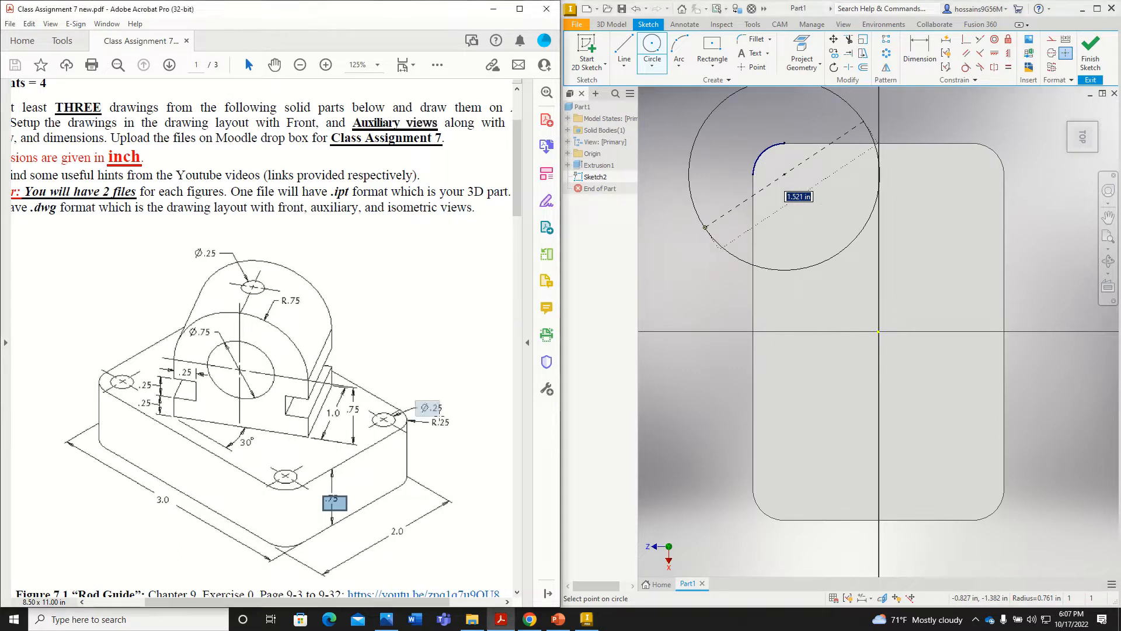
pyautogui.click(441, 414)
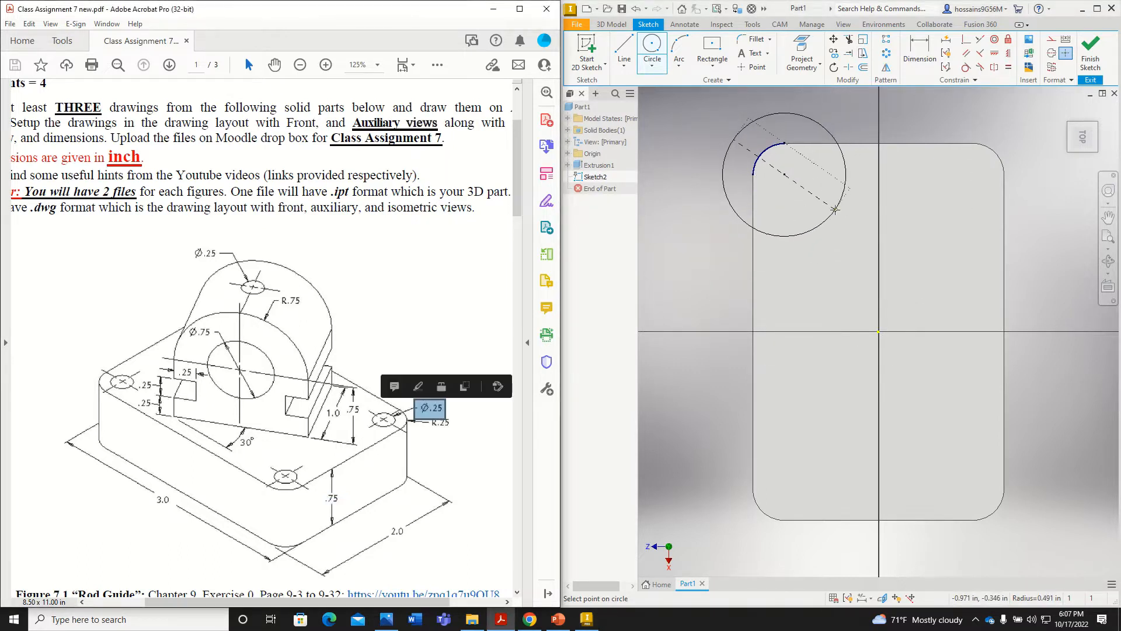
pyautogui.press('pagedown')
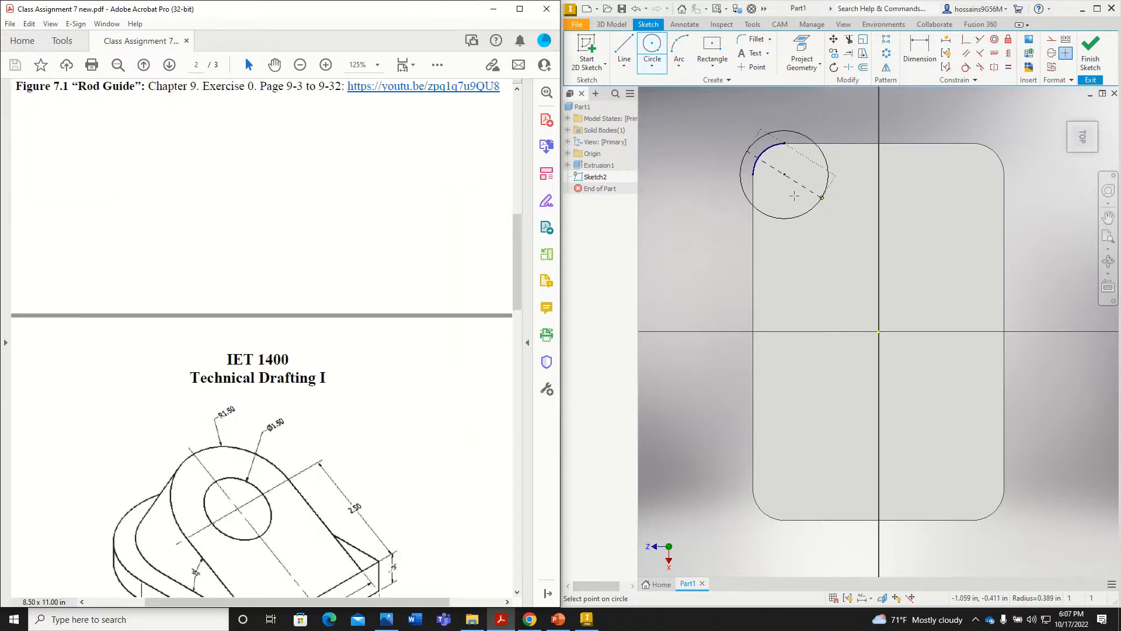
pyautogui.click(824, 175)
# Dimension the corner circle's diameter to 0.25 in and return to the Rod Guide figure in the assignment PDF.
pyautogui.press('d')
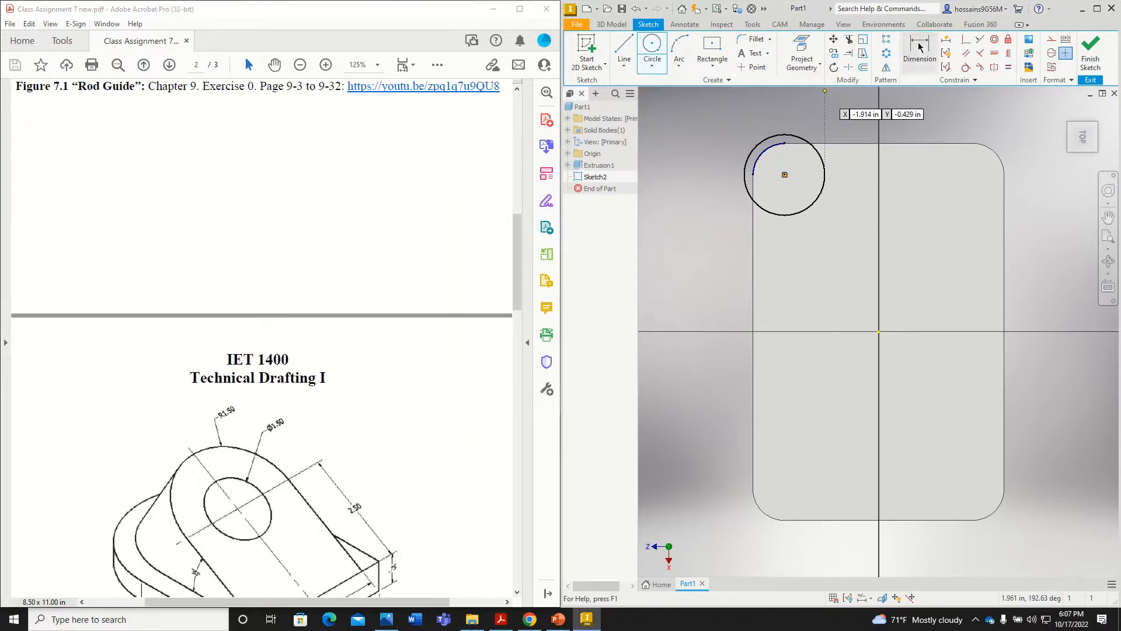
pyautogui.click(813, 138)
pyautogui.click(823, 98)
pyautogui.write('0')
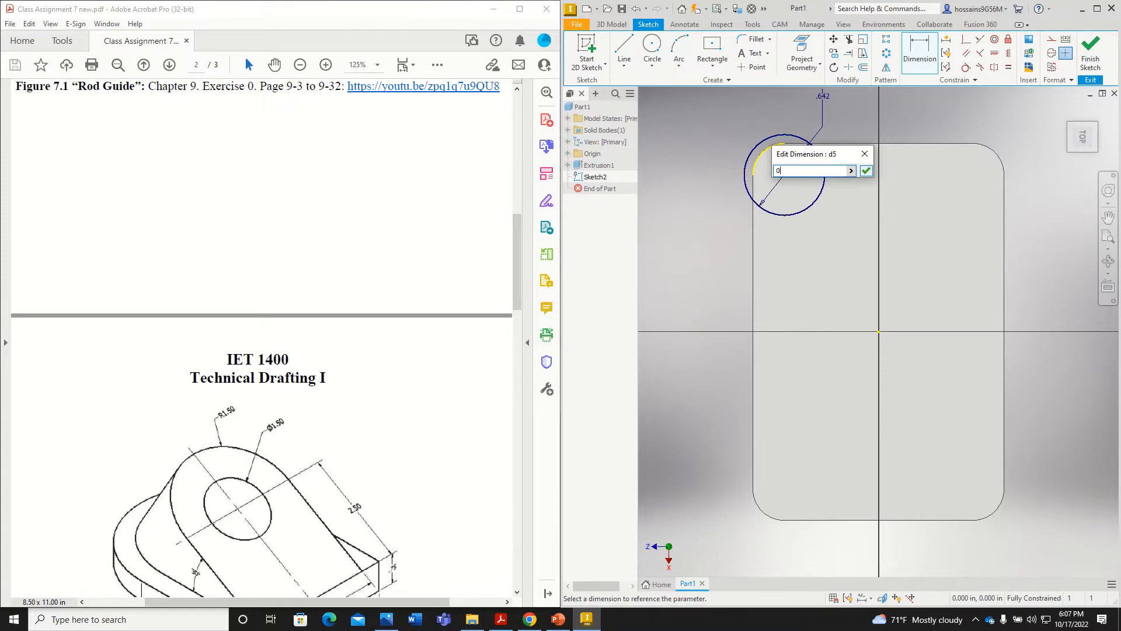
pyautogui.write('.25')
pyautogui.press('Return')
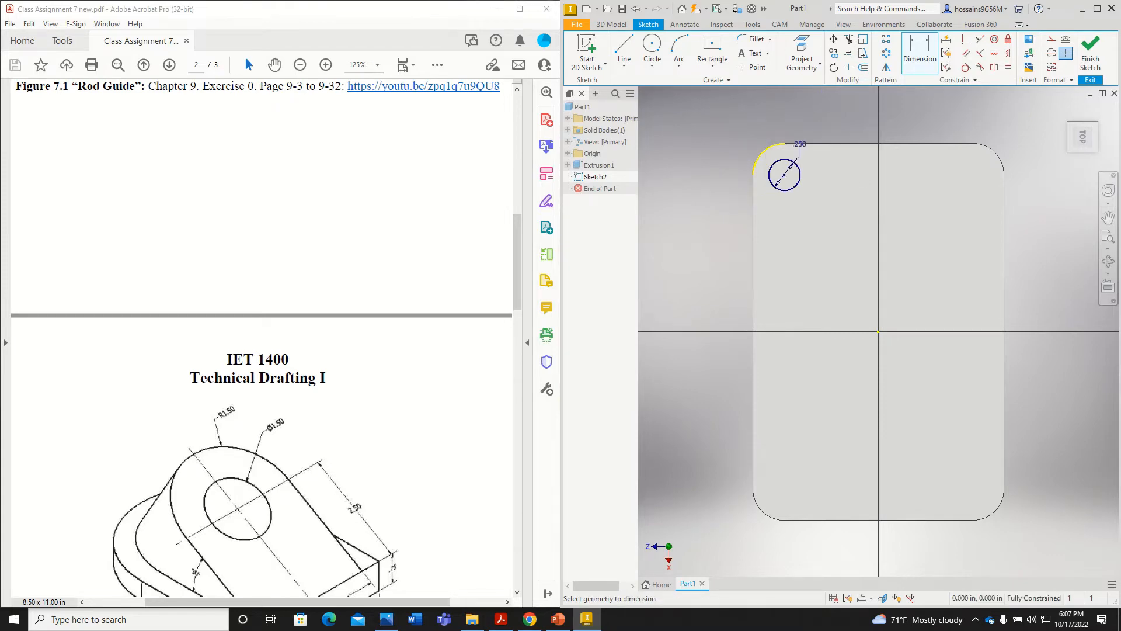
pyautogui.scroll(6, 293, 318)
pyautogui.scroll(3, 272, 306)
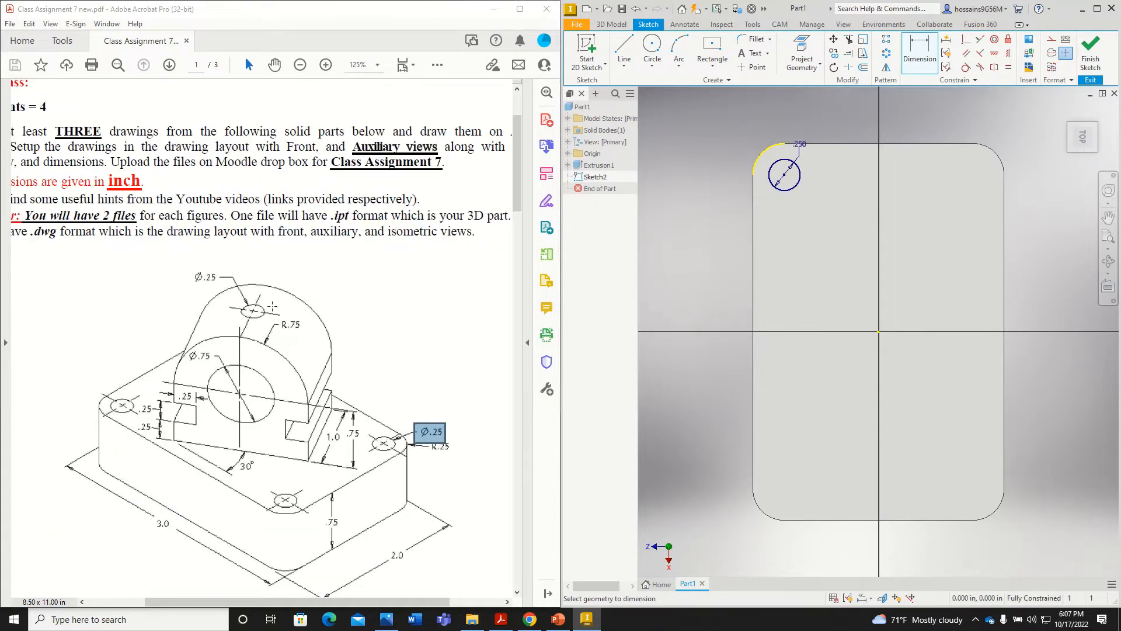
# Sketch 0.25 in diameter circles centered on the other three corner arcs and finish the sketch.
pyautogui.click(652, 46)
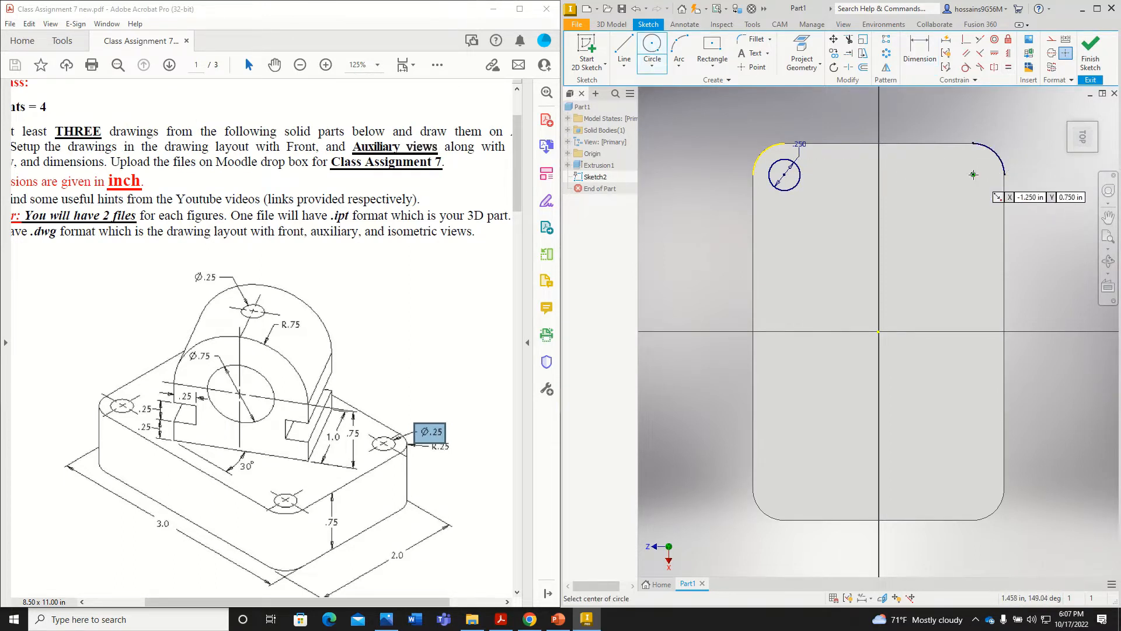
pyautogui.click(973, 174)
pyautogui.write('0.')
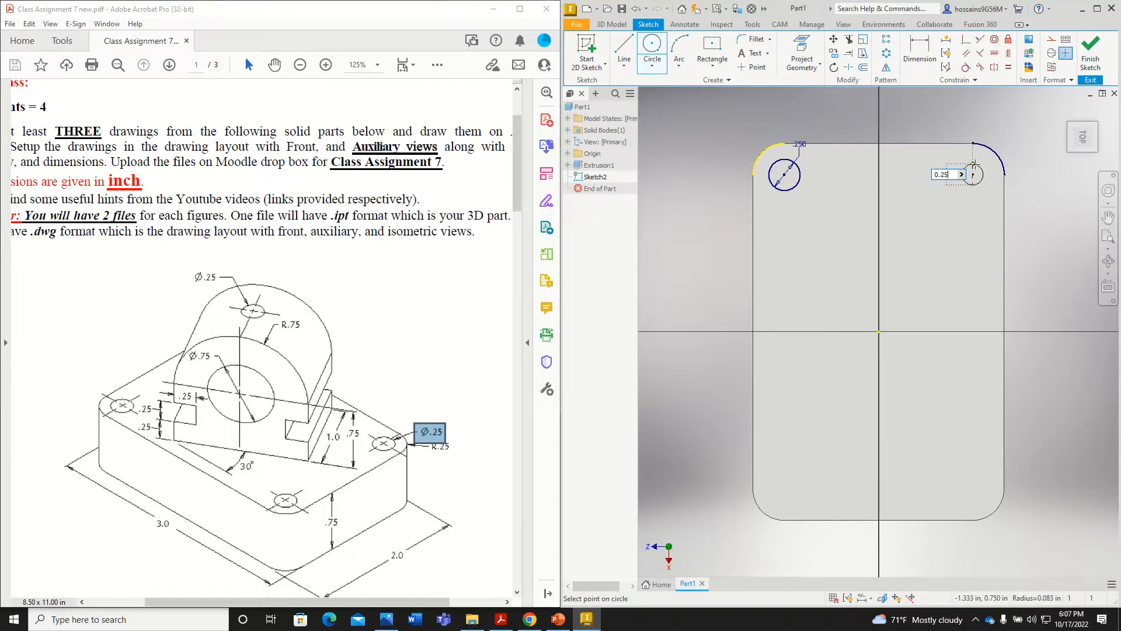
pyautogui.write('25')
pyautogui.press('Return')
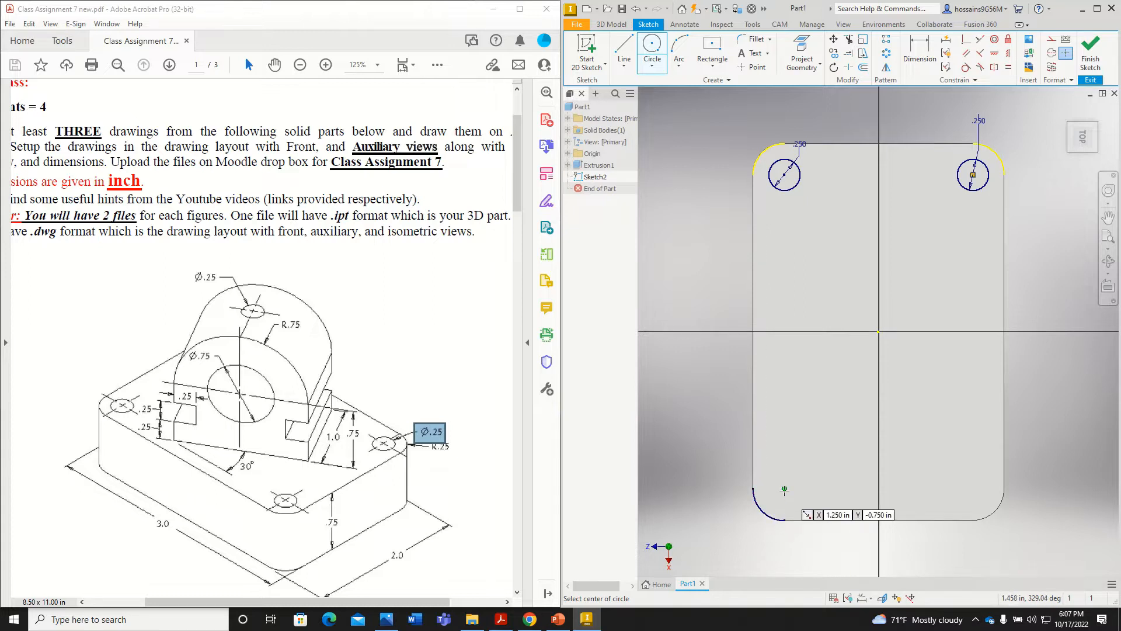
pyautogui.click(784, 489)
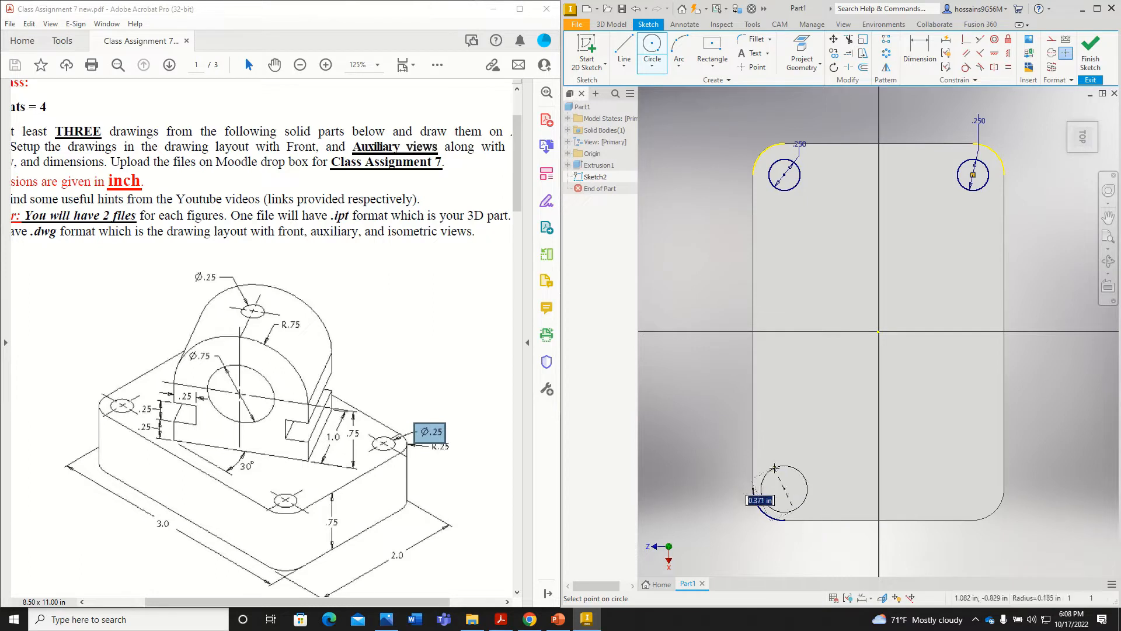
pyautogui.write('5')
pyautogui.press('Return')
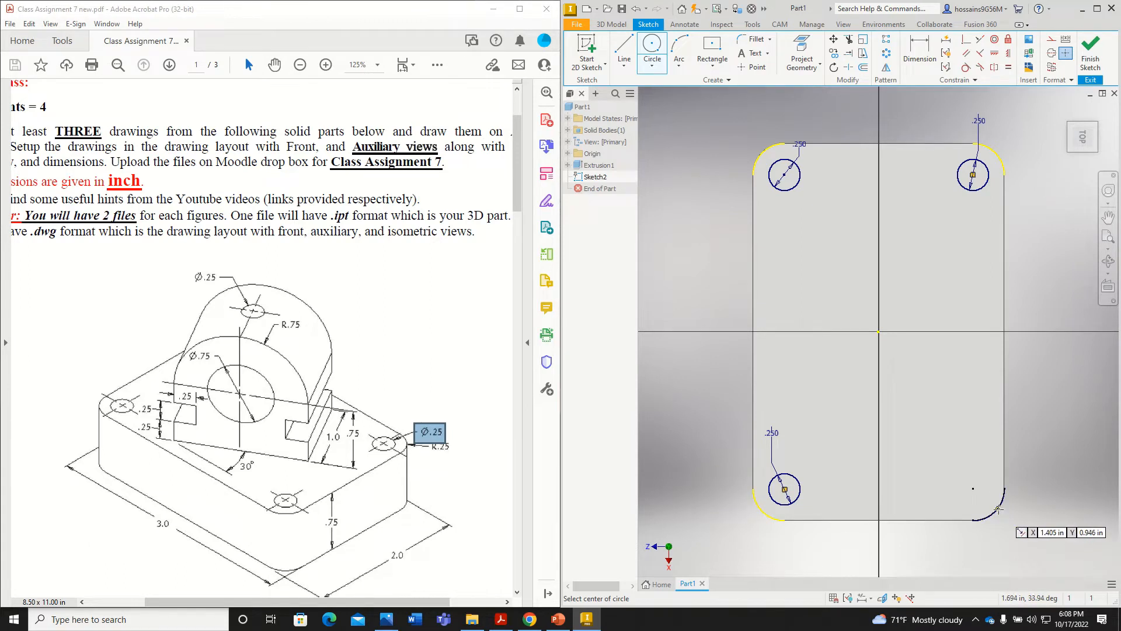
pyautogui.click(973, 488)
pyautogui.write('0')
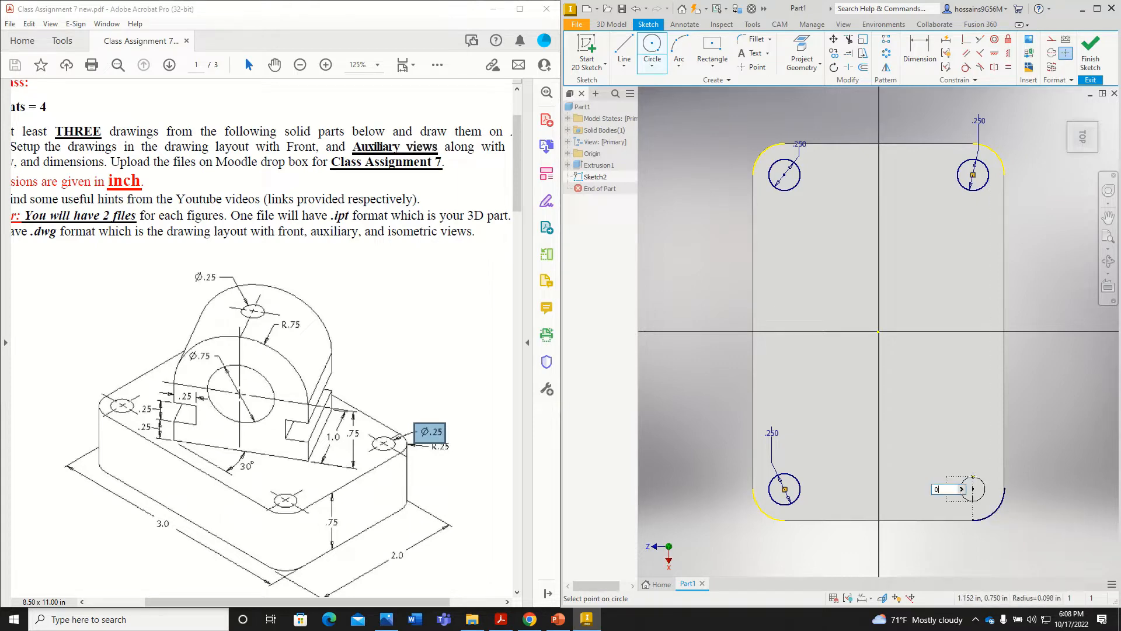
pyautogui.write('.25')
pyautogui.press('Return')
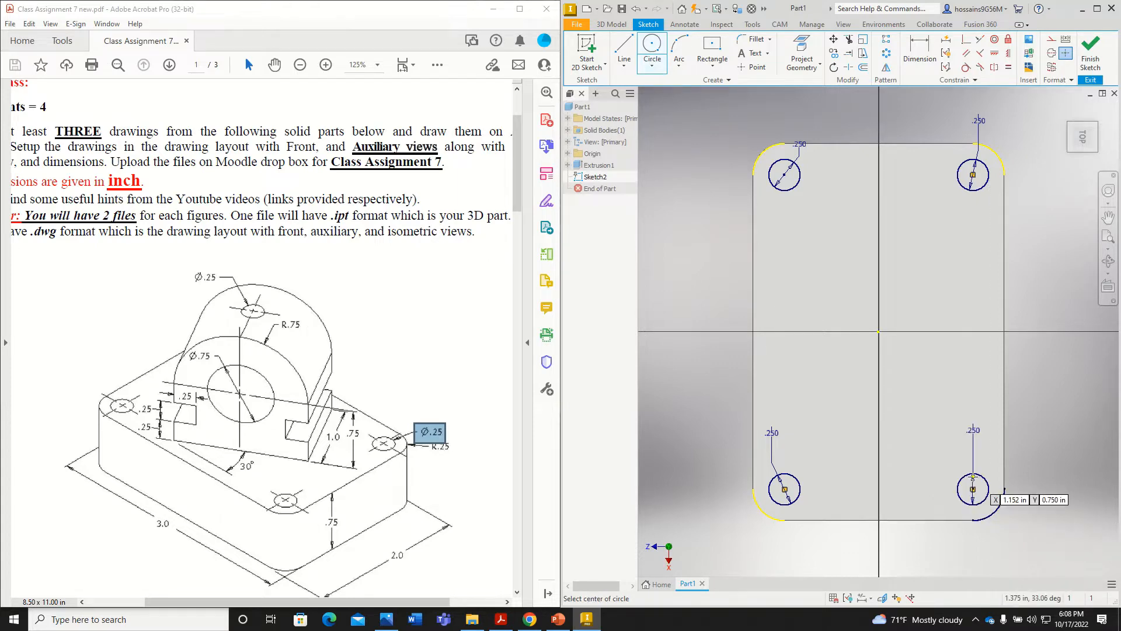
pyautogui.click(1090, 52)
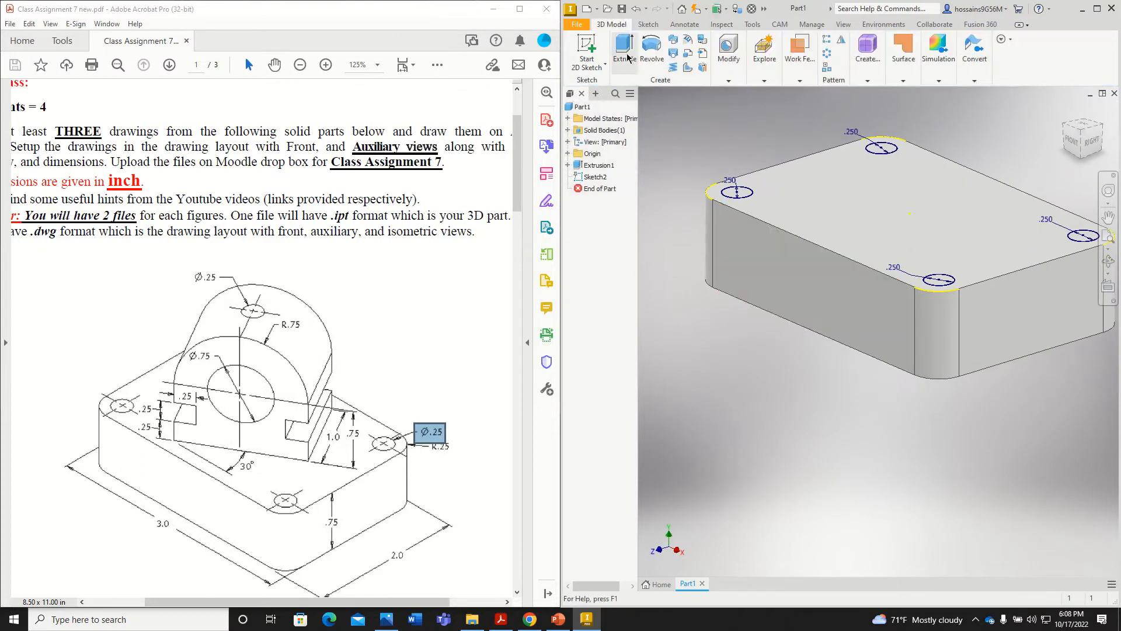
# Extrude the four corner circles downward 1.5 in as a cut to make through holes in the base.
pyautogui.click(622, 54)
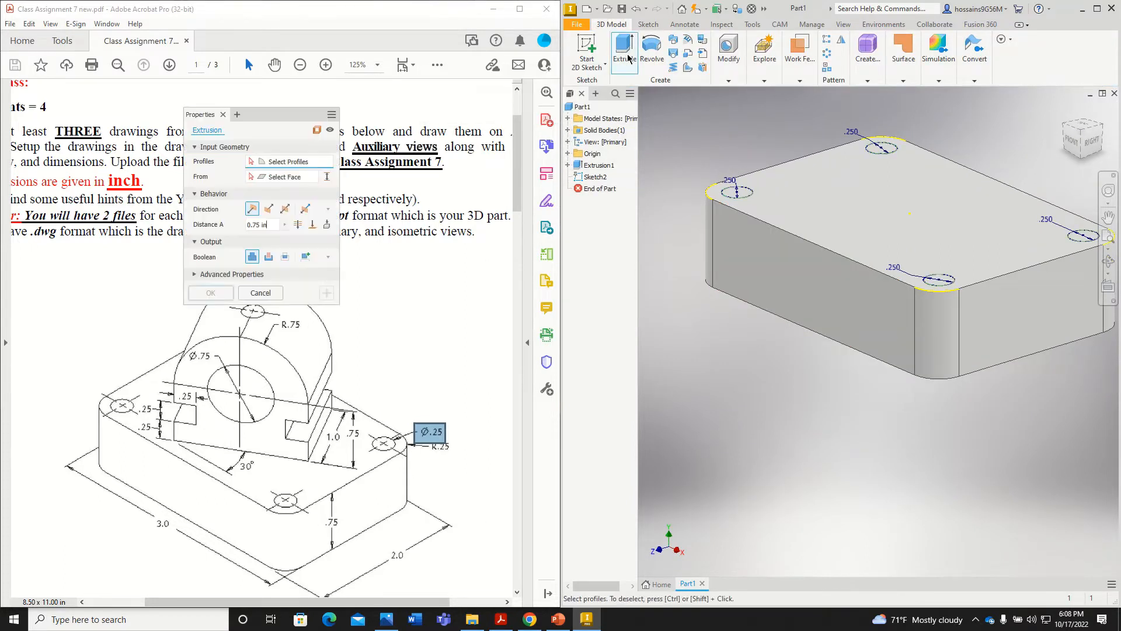
pyautogui.click(737, 191)
pyautogui.click(882, 147)
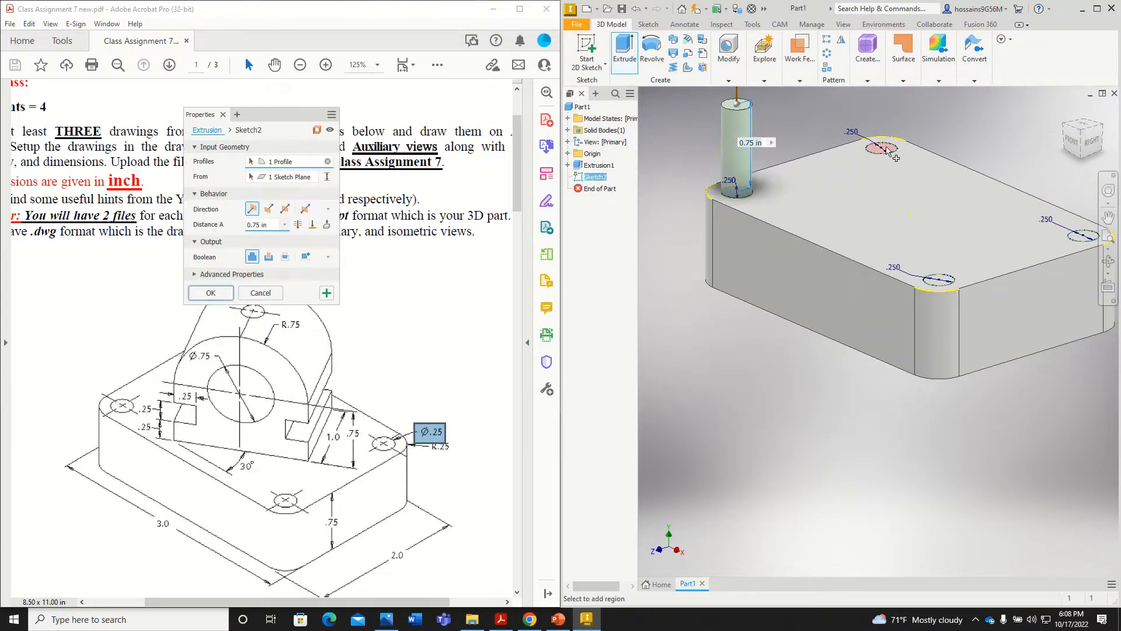
pyautogui.click(1086, 236)
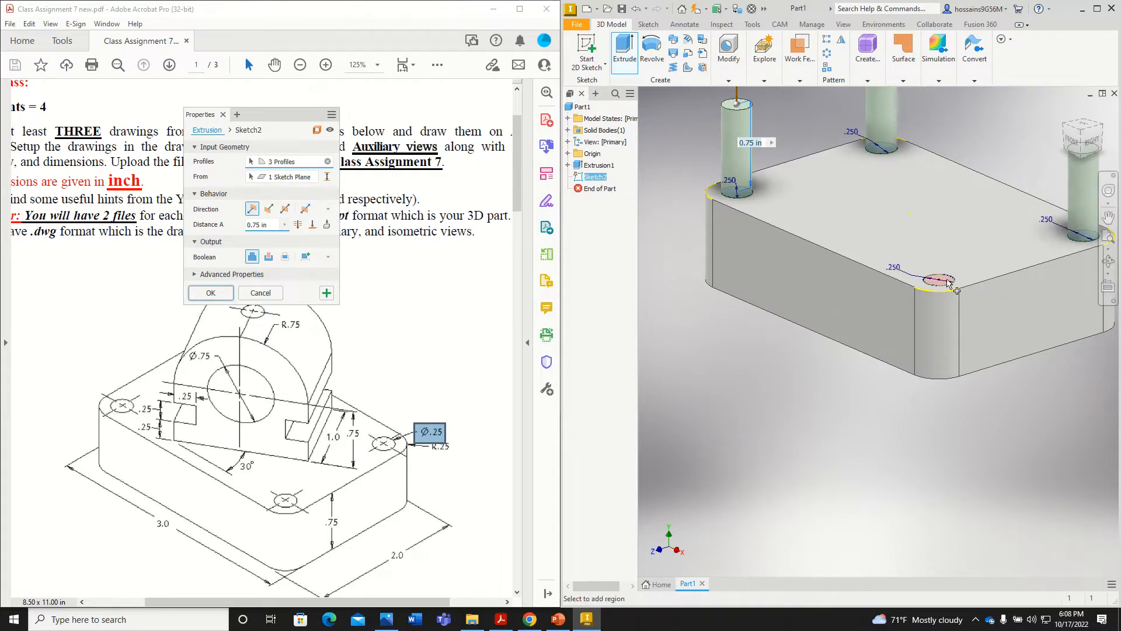
pyautogui.click(939, 280)
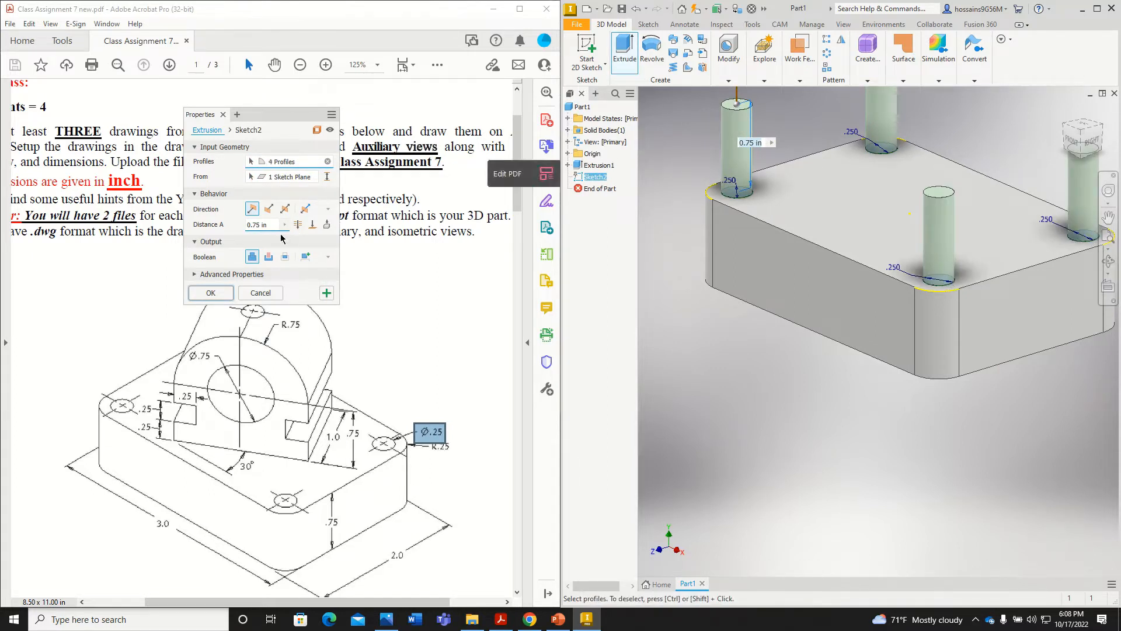
pyautogui.click(269, 263)
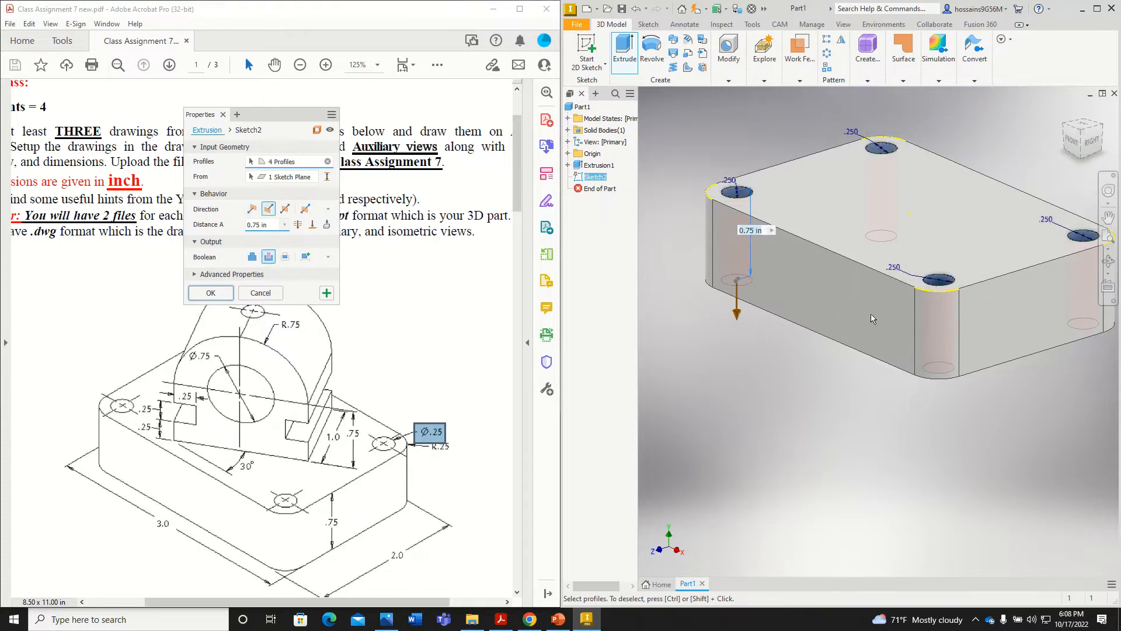
pyautogui.moveTo(736, 314); pyautogui.dragTo(735, 405)
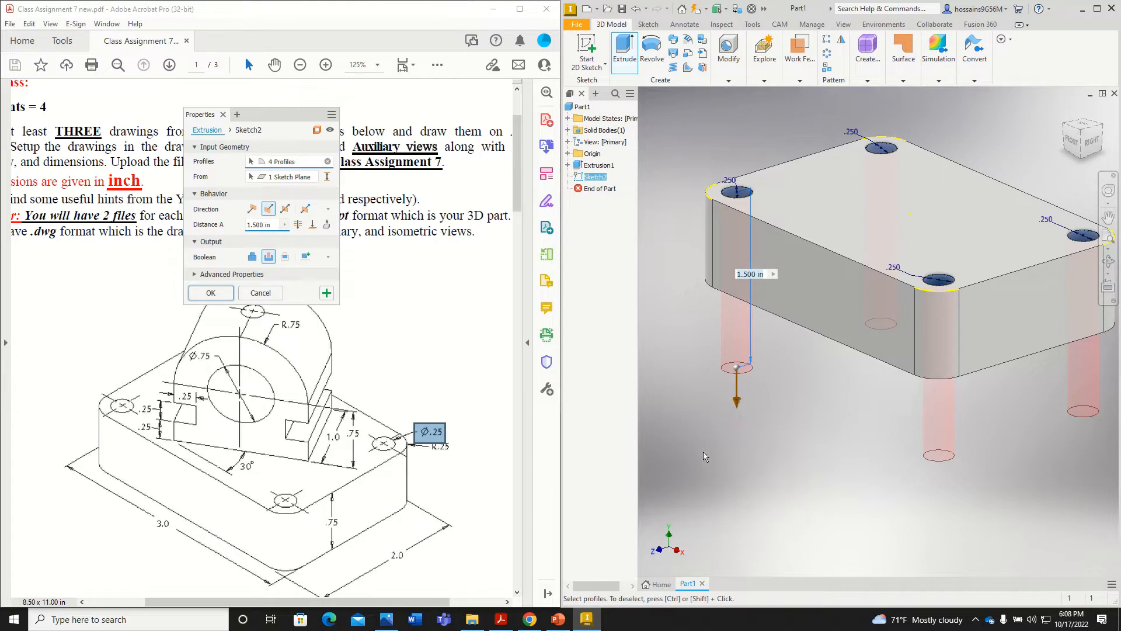
pyautogui.click(211, 293)
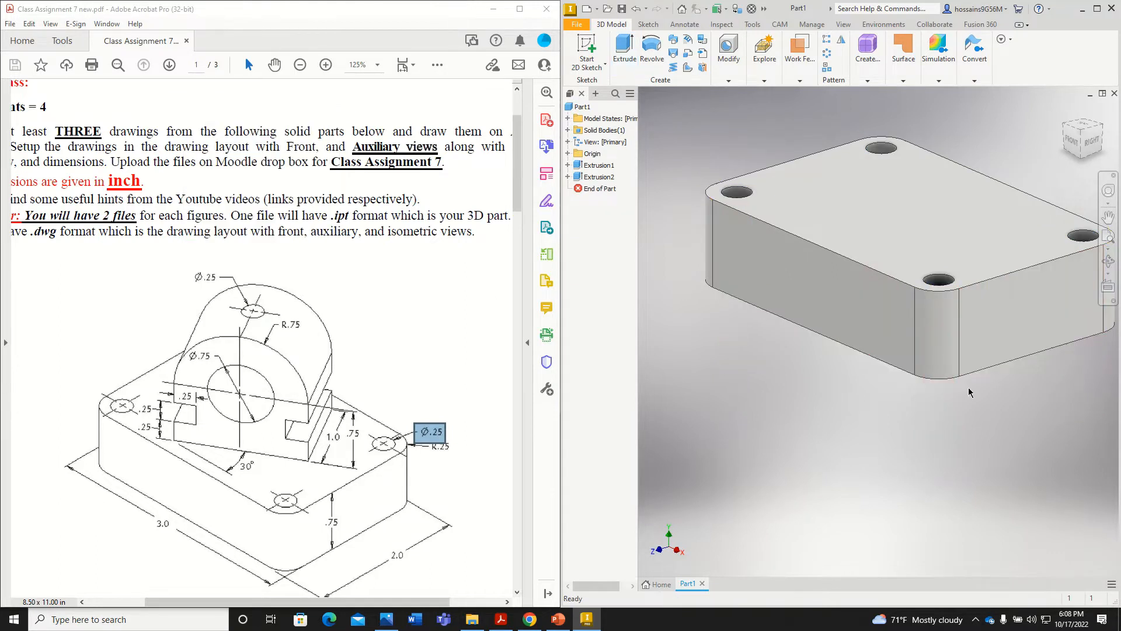
# Check the figure's number in the assignment and save the part in Documents as Figure 7.1.
pyautogui.press('Home')
pyautogui.scroll(2, 934, 175)
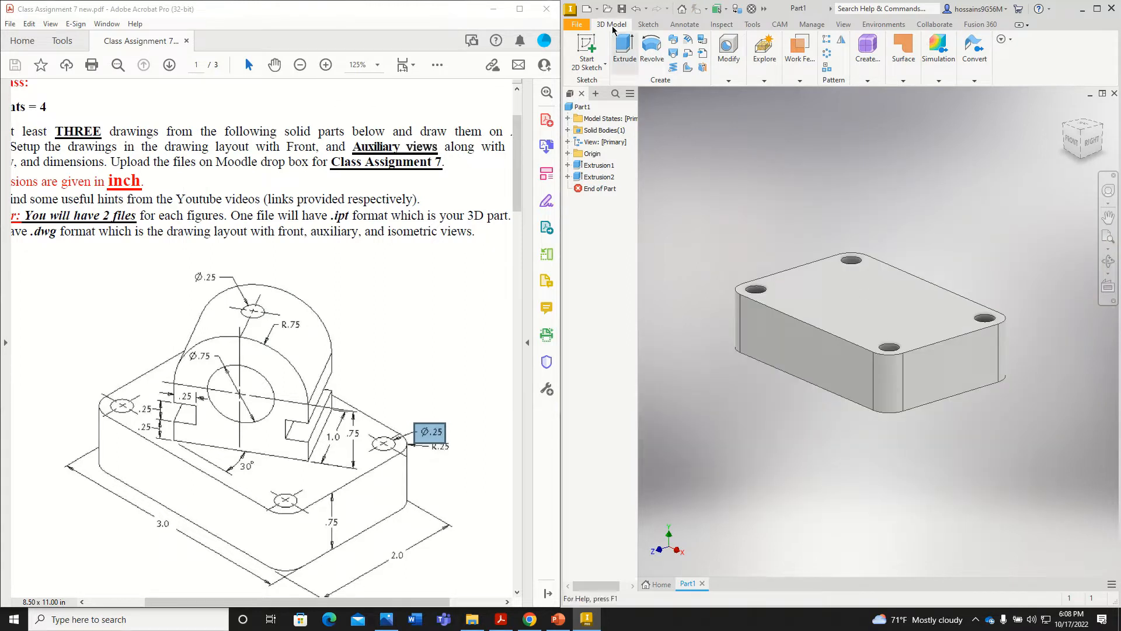
pyautogui.click(623, 9)
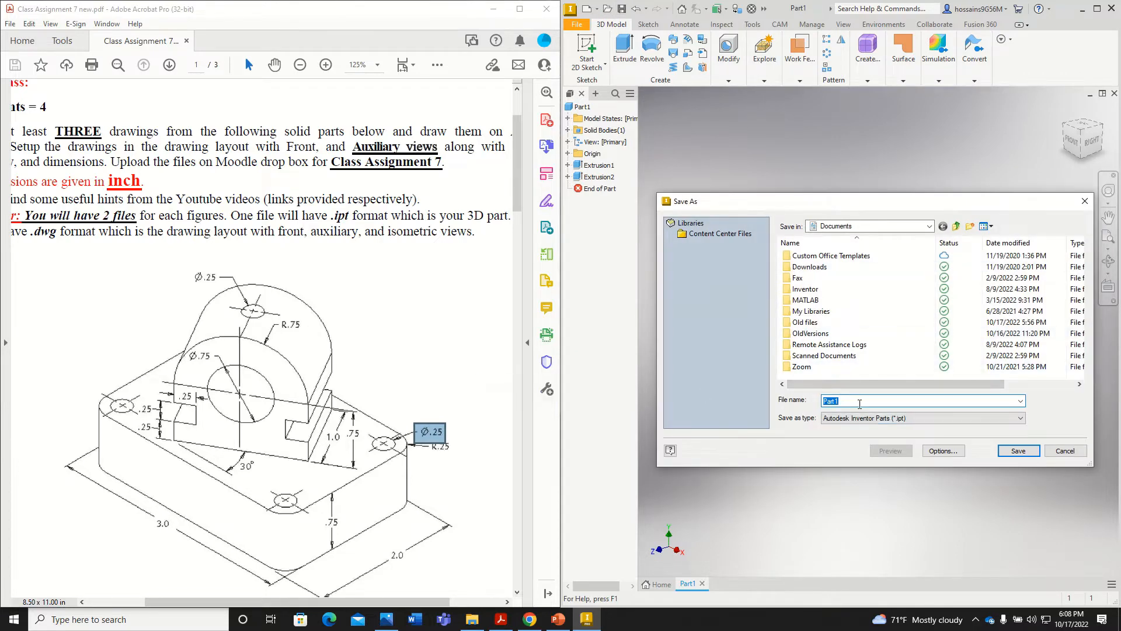
pyautogui.write('Figure 7.1')
pyautogui.scroll(-3, 502, 362)
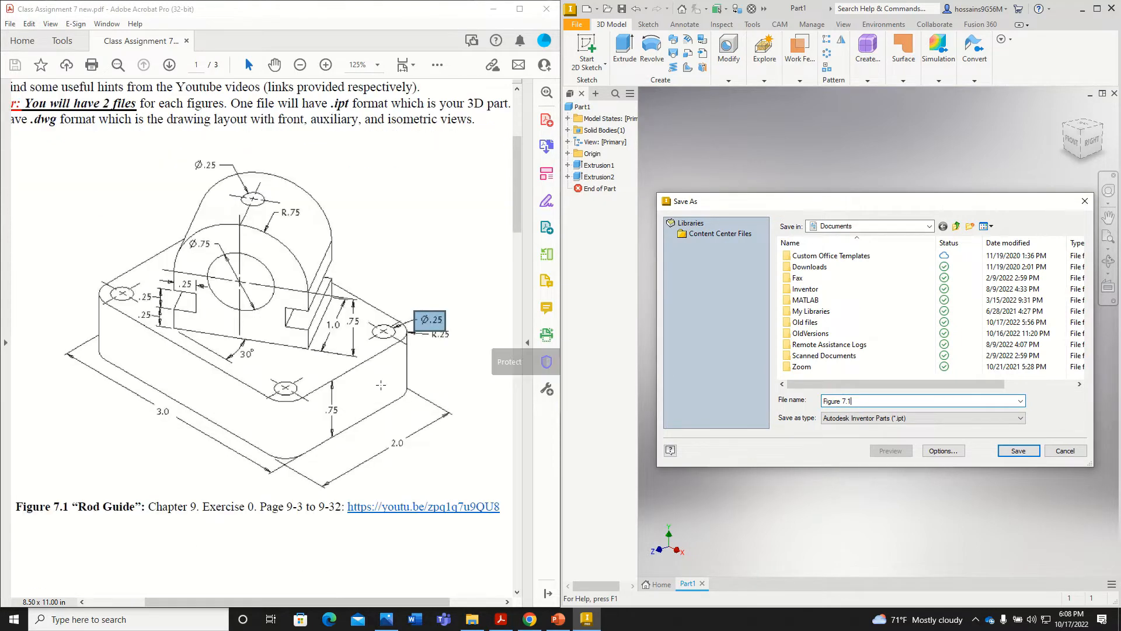
pyautogui.scroll(2, 472, 409)
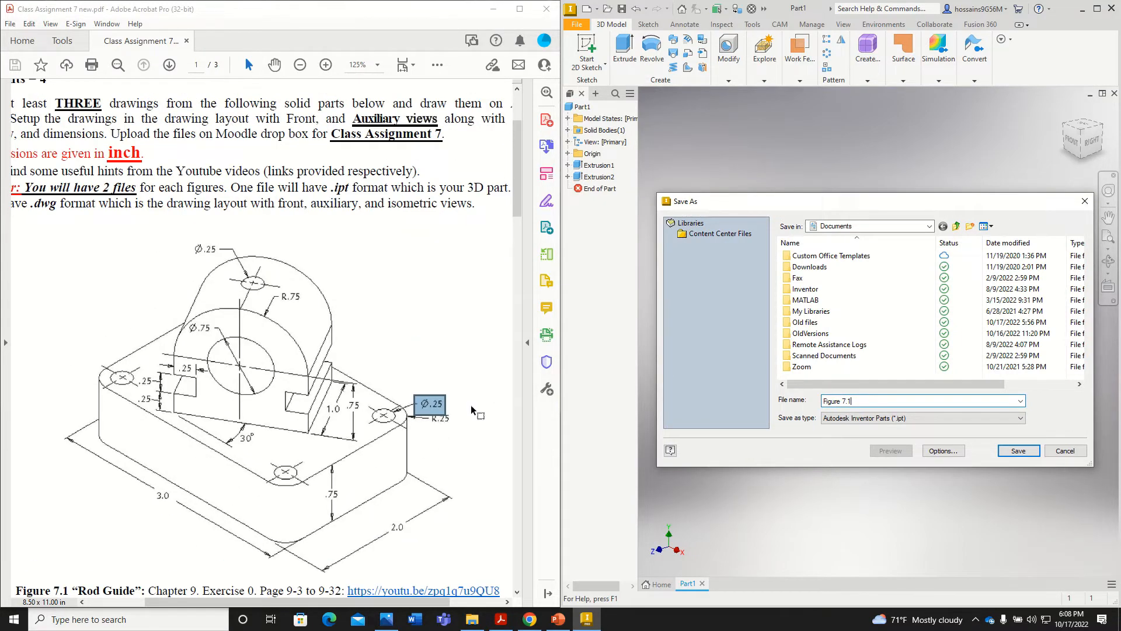
pyautogui.click(1018, 450)
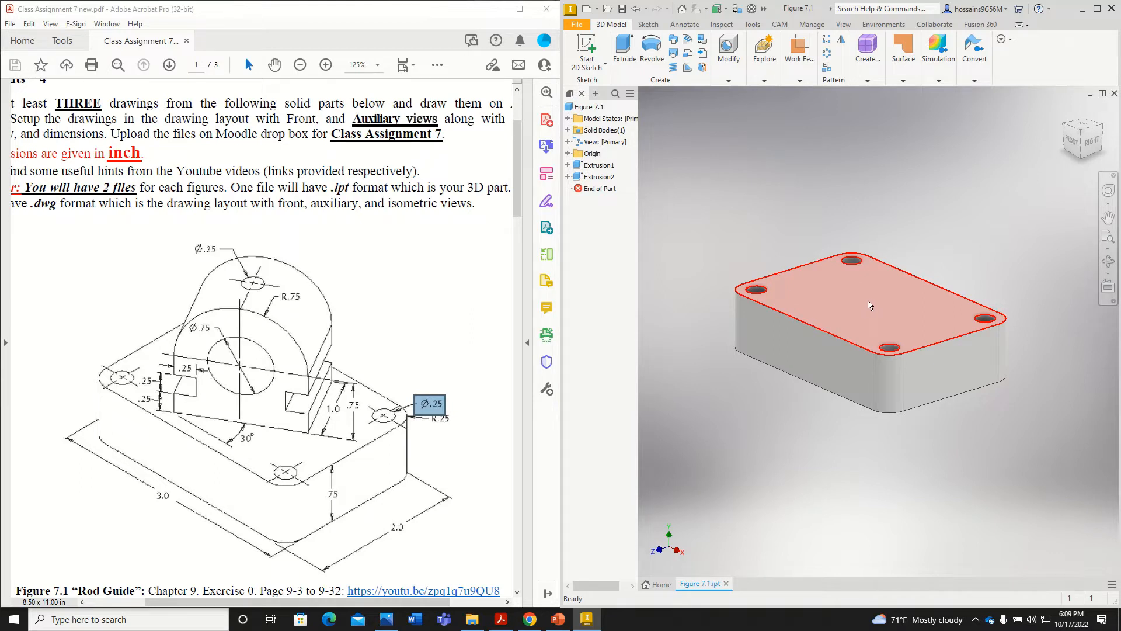
# Mark the 30° angle in the Rod Guide figure and make the XY origin plane visible in the part.
pyautogui.moveTo(217, 423); pyautogui.dragTo(263, 448)
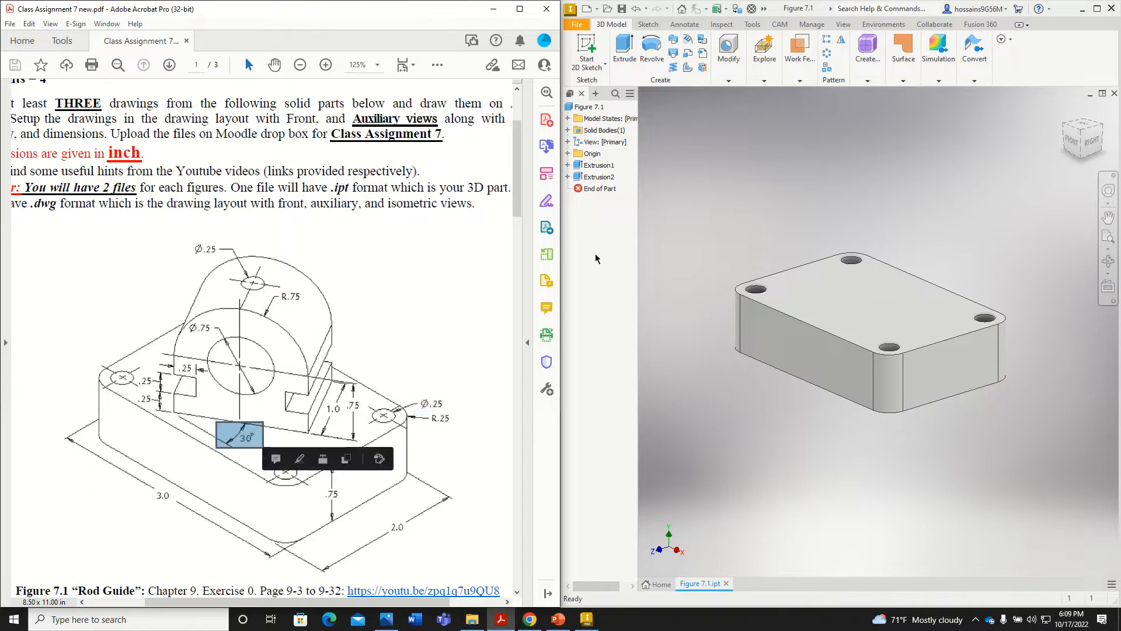
pyautogui.click(568, 130)
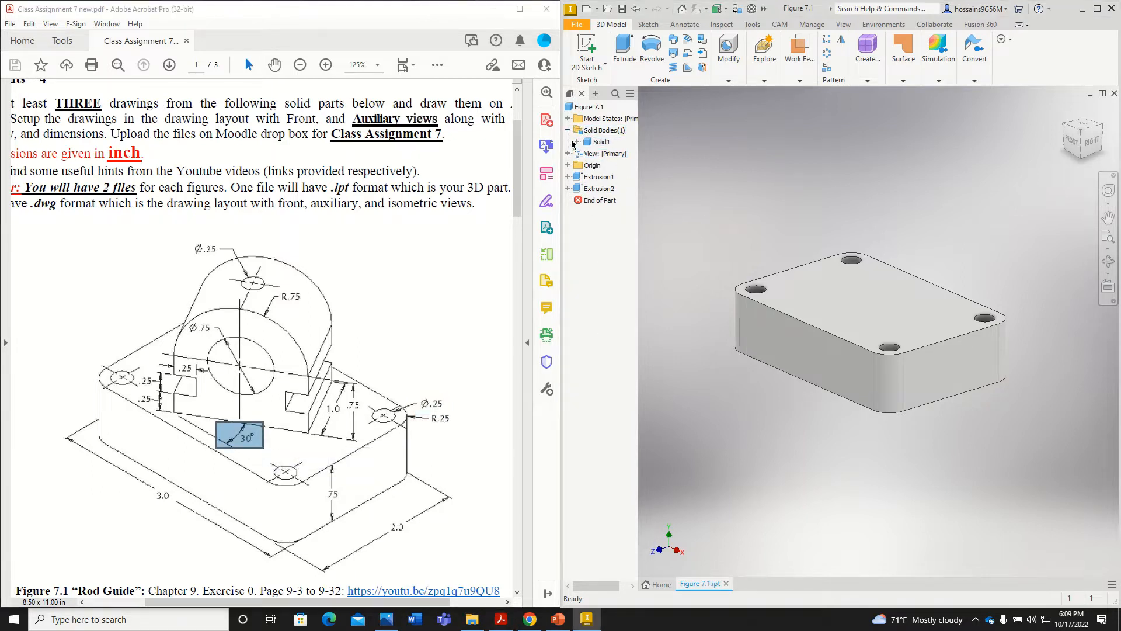
pyautogui.click(568, 129)
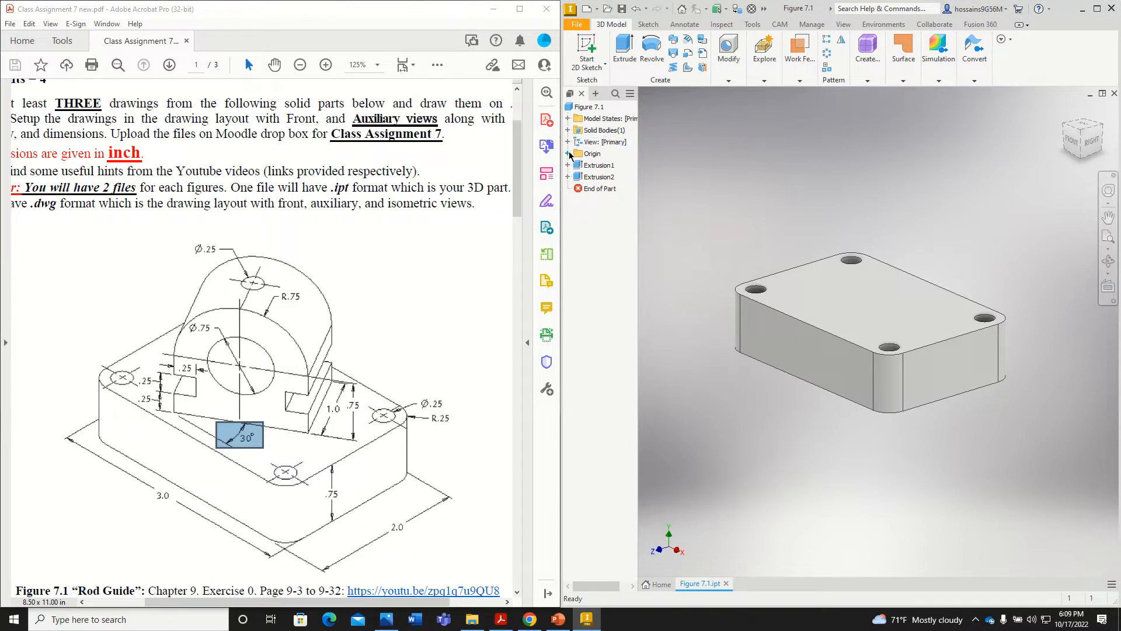
pyautogui.click(568, 153)
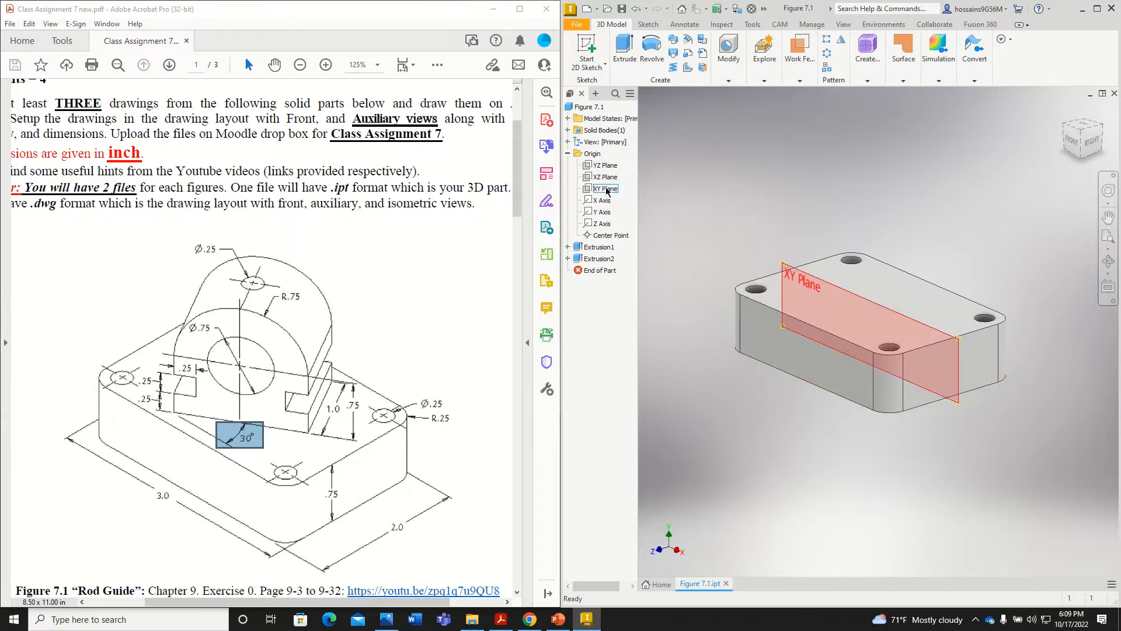
pyautogui.click(606, 188)
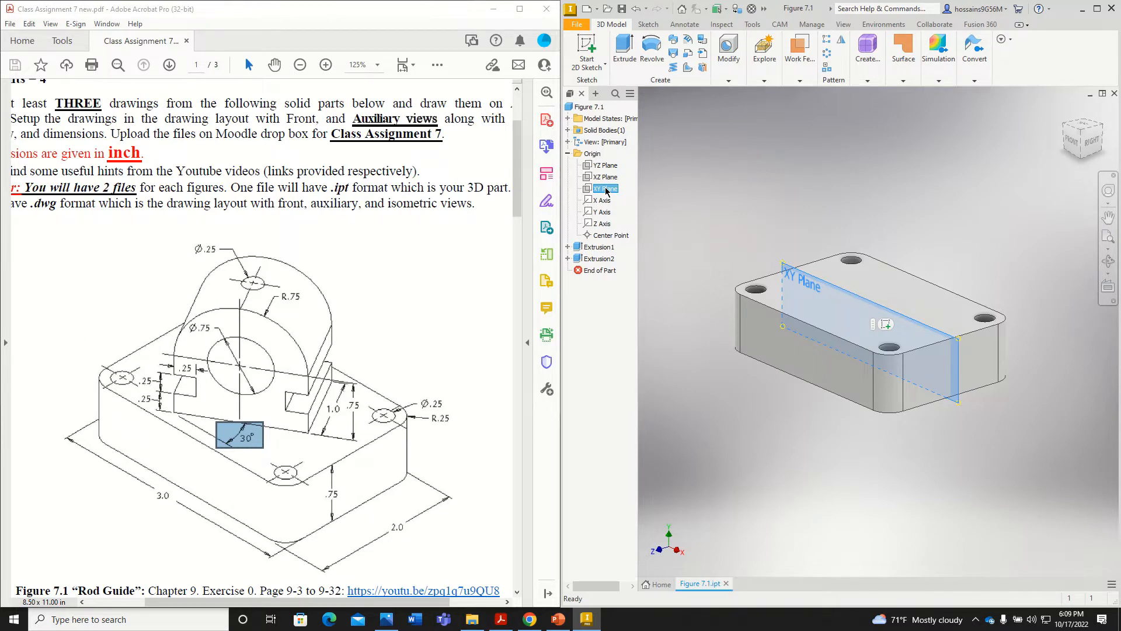
pyautogui.rightClick(605, 190)
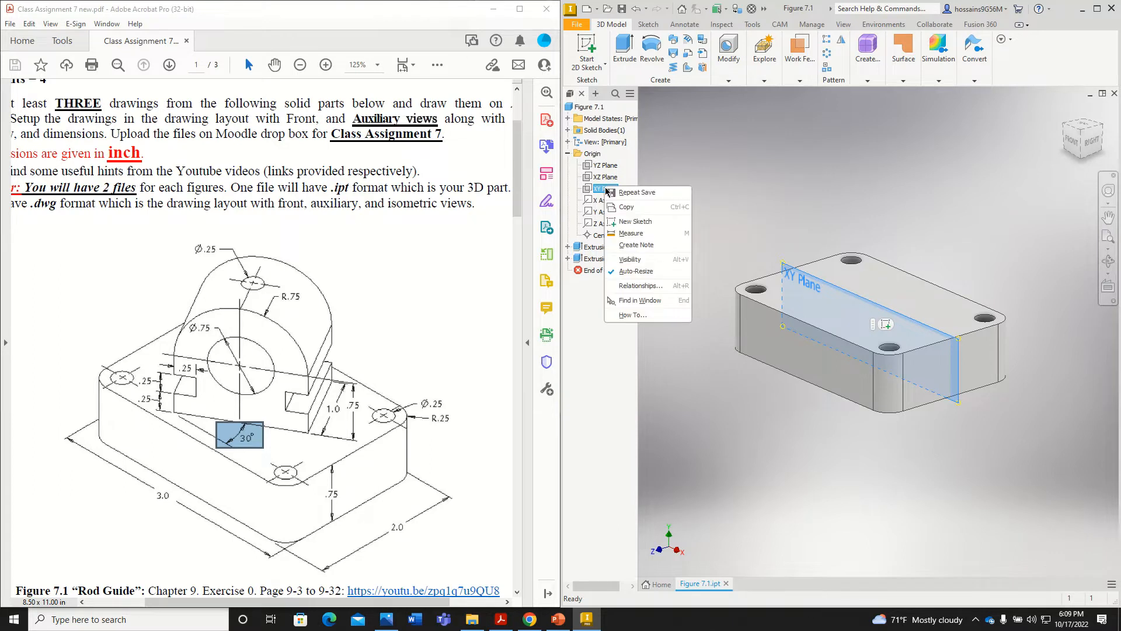
pyautogui.click(630, 260)
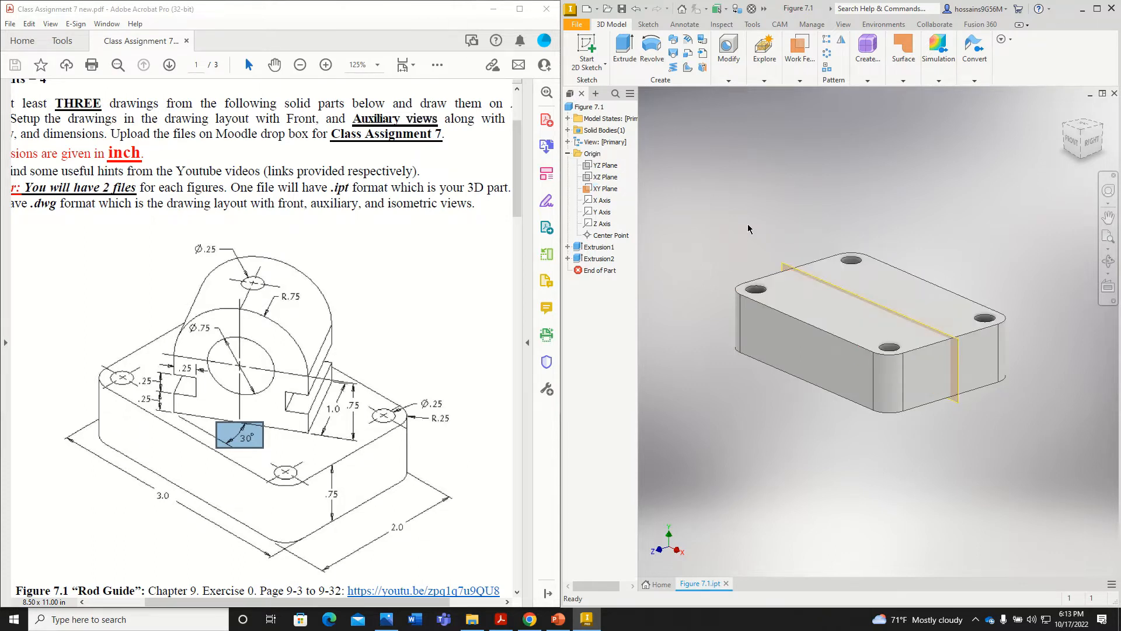
# Create a midplane work plane between the base's two opposite long side faces.
pyautogui.click(801, 80)
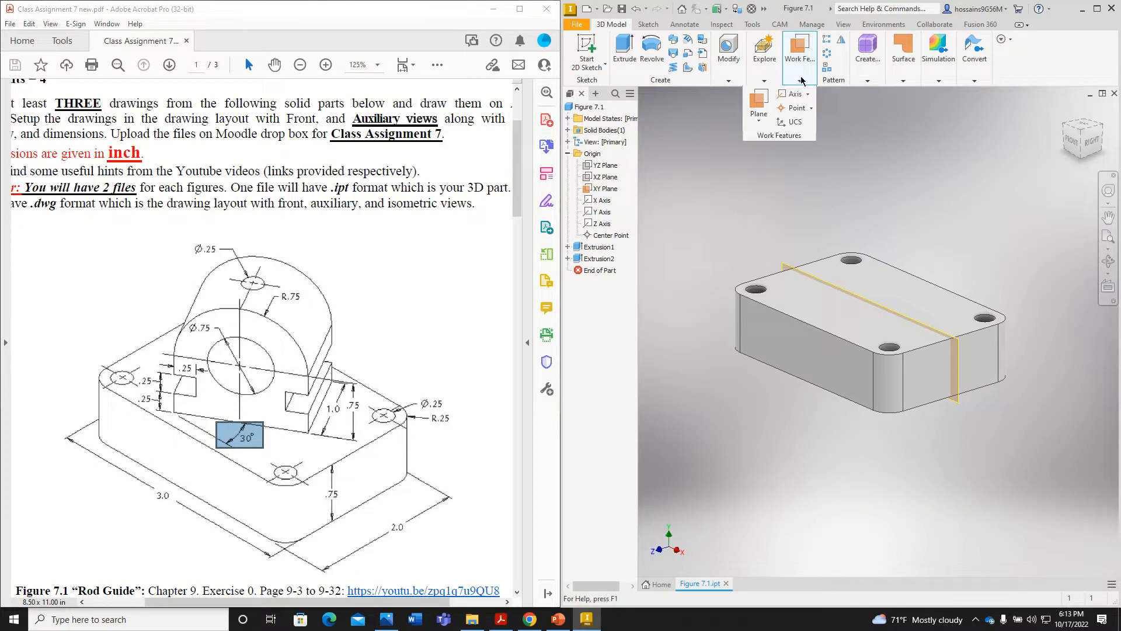
pyautogui.click(758, 121)
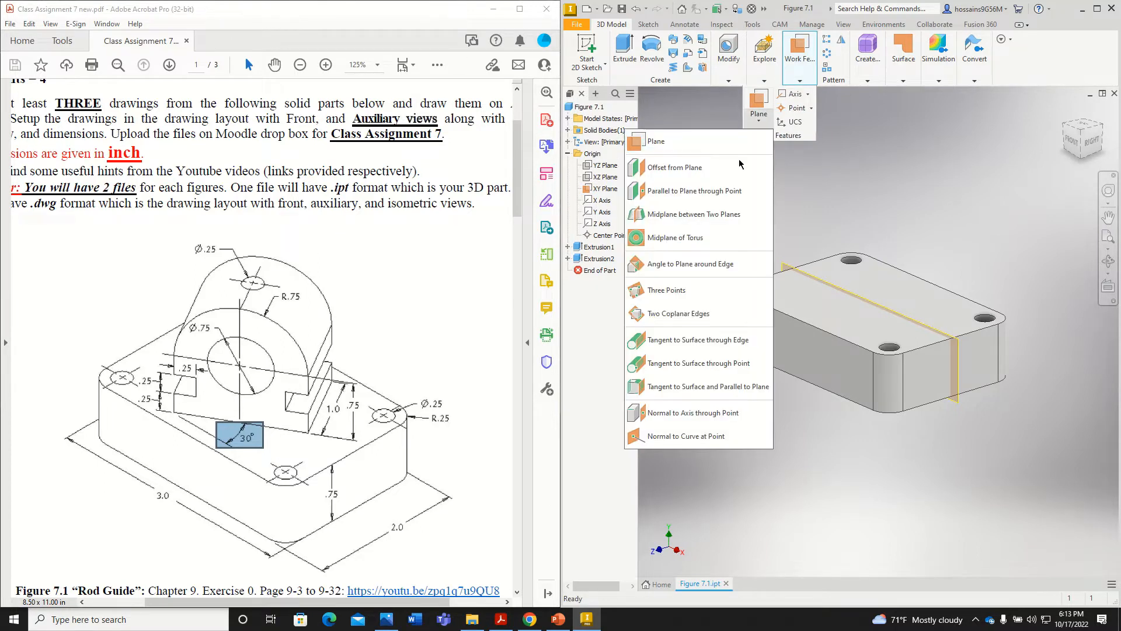
pyautogui.click(690, 216)
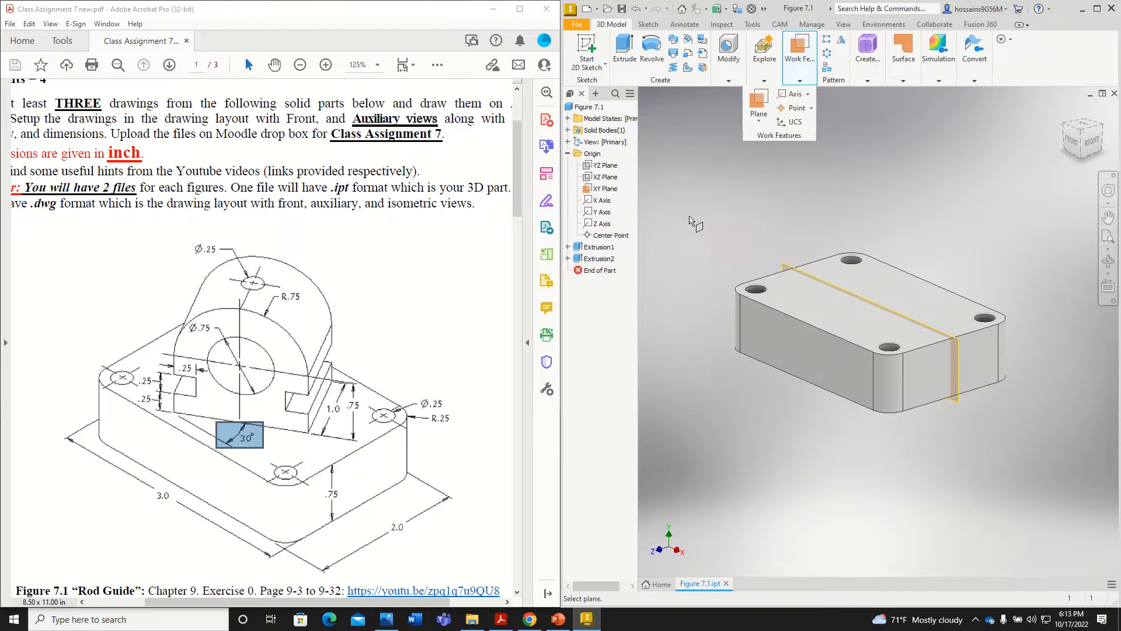
pyautogui.click(778, 334)
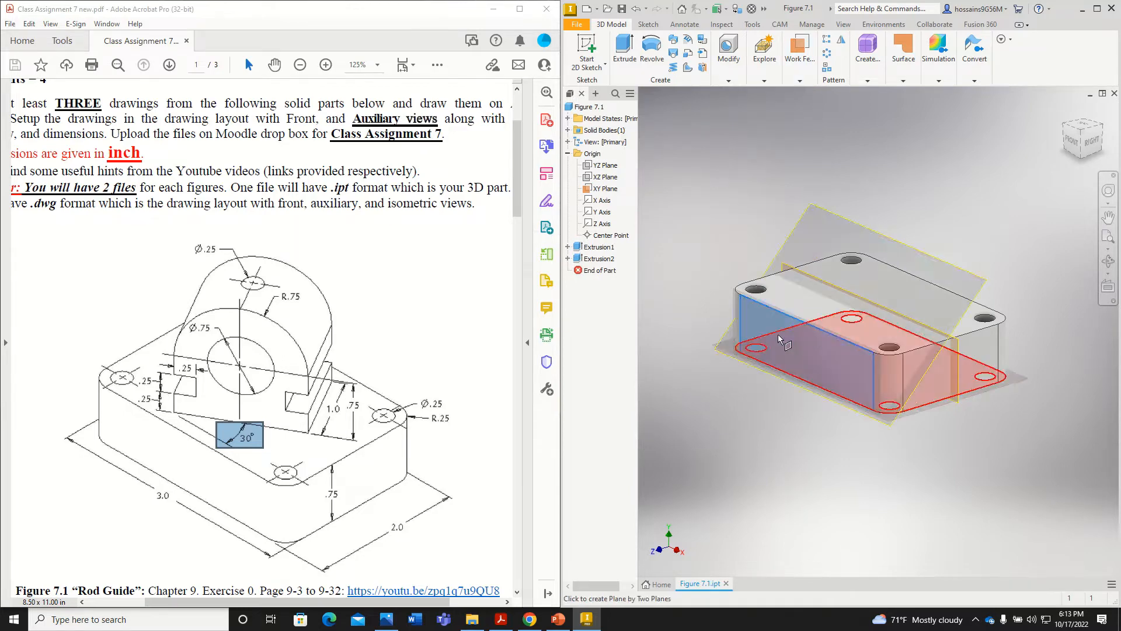
pyautogui.click(1104, 128)
pyautogui.click(976, 378)
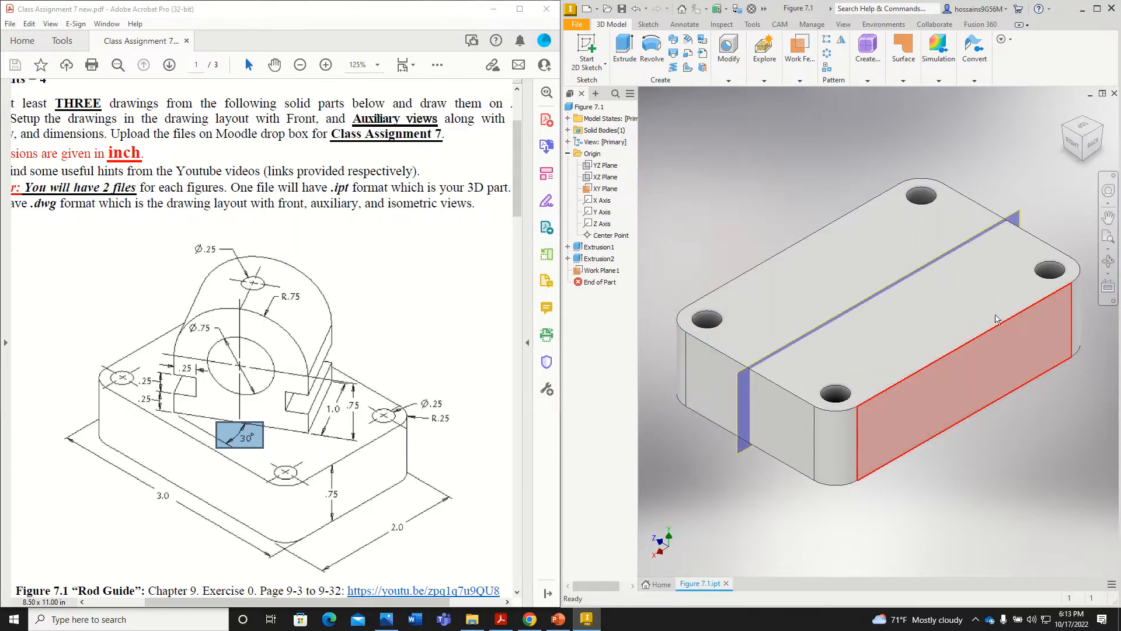
pyautogui.click(1061, 121)
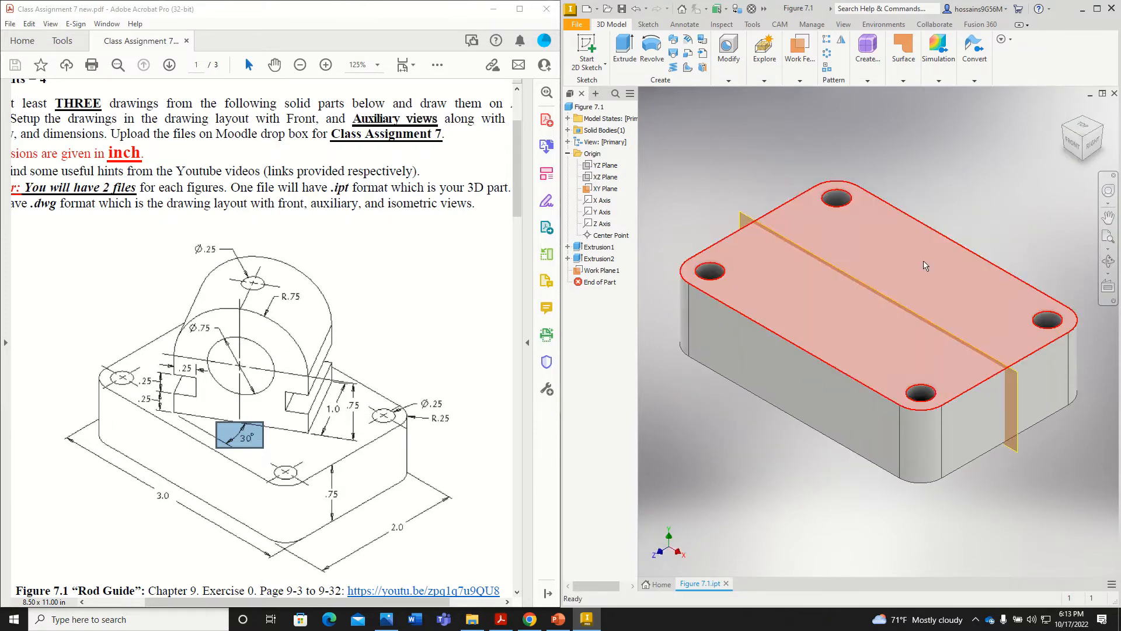
# Hide the XY origin plane and start a sketch on the new midplane work plane.
pyautogui.rightClick(609, 192)
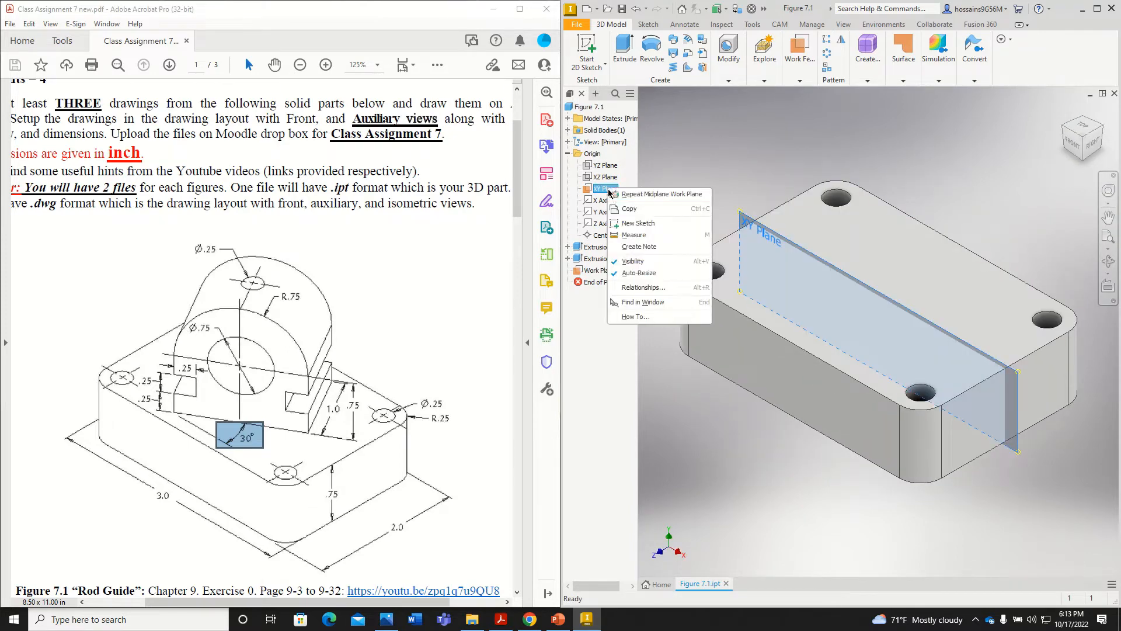
pyautogui.click(635, 263)
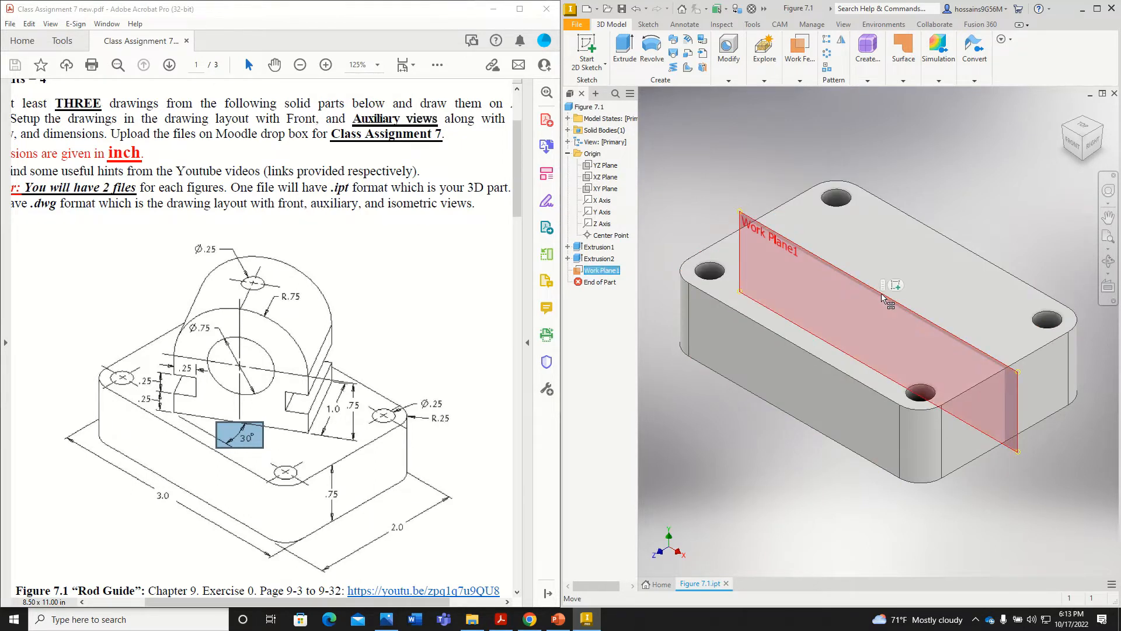
pyautogui.click(882, 297)
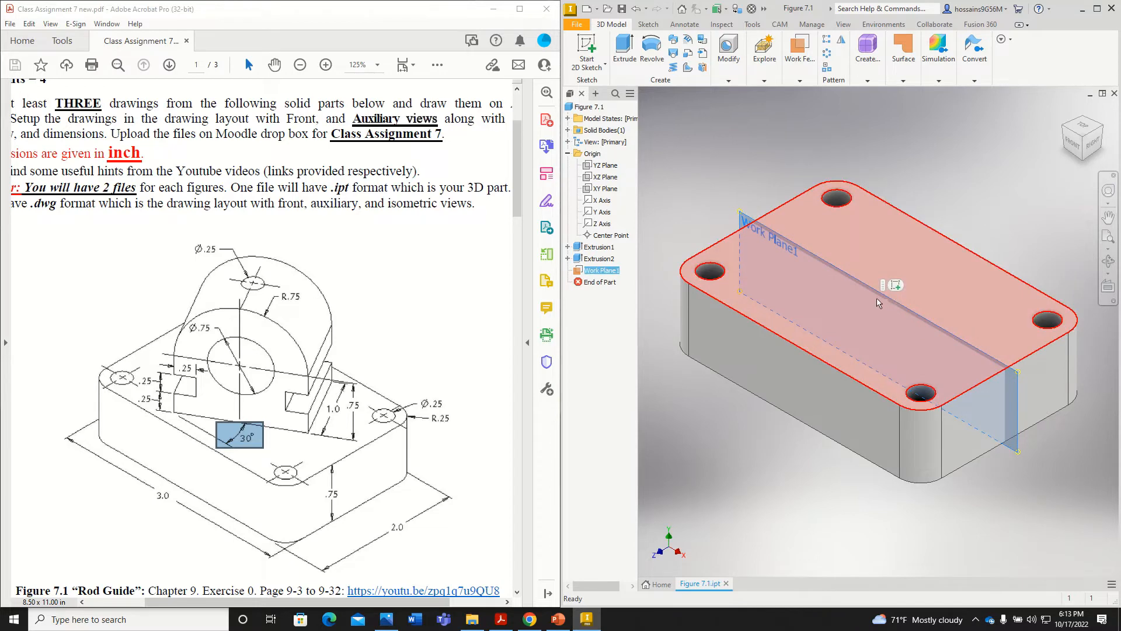
pyautogui.click(588, 49)
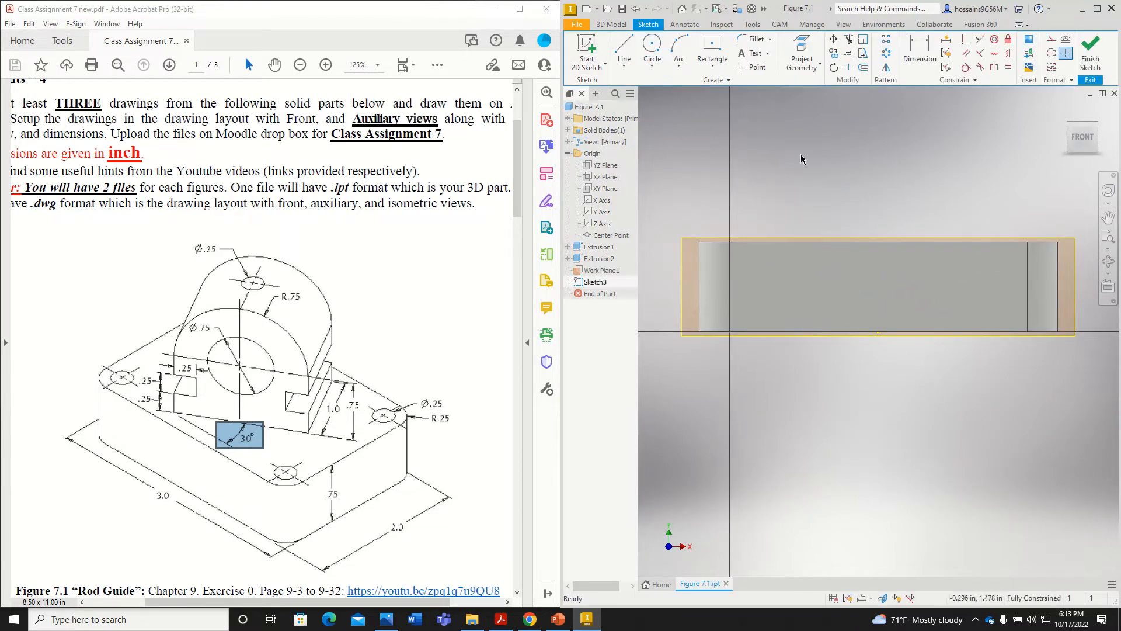
pyautogui.click(626, 47)
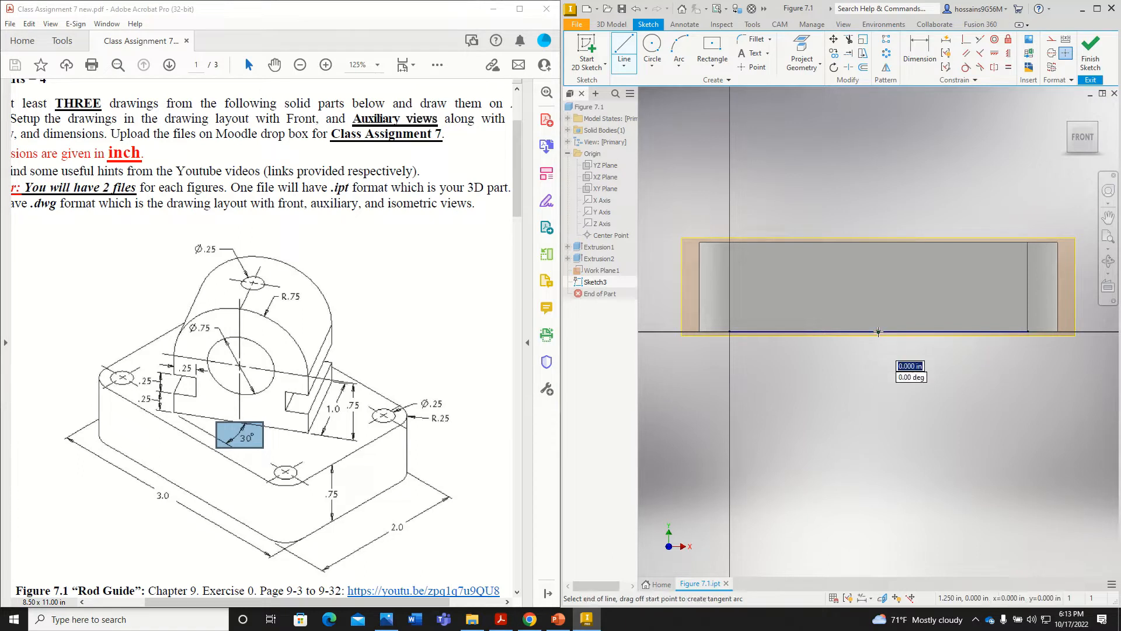
pyautogui.click(879, 332)
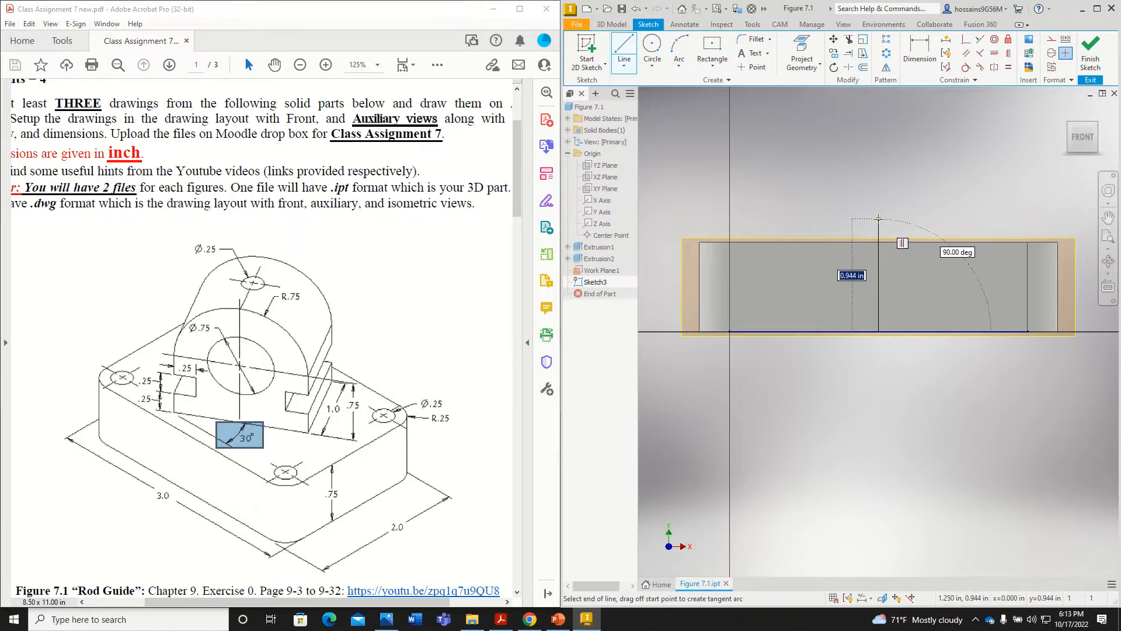
pyautogui.press('Escape')
# Draw a vertical line from the midpoint of the base's bottom edge up to its top edge and finish the sketch.
pyautogui.click(623, 49)
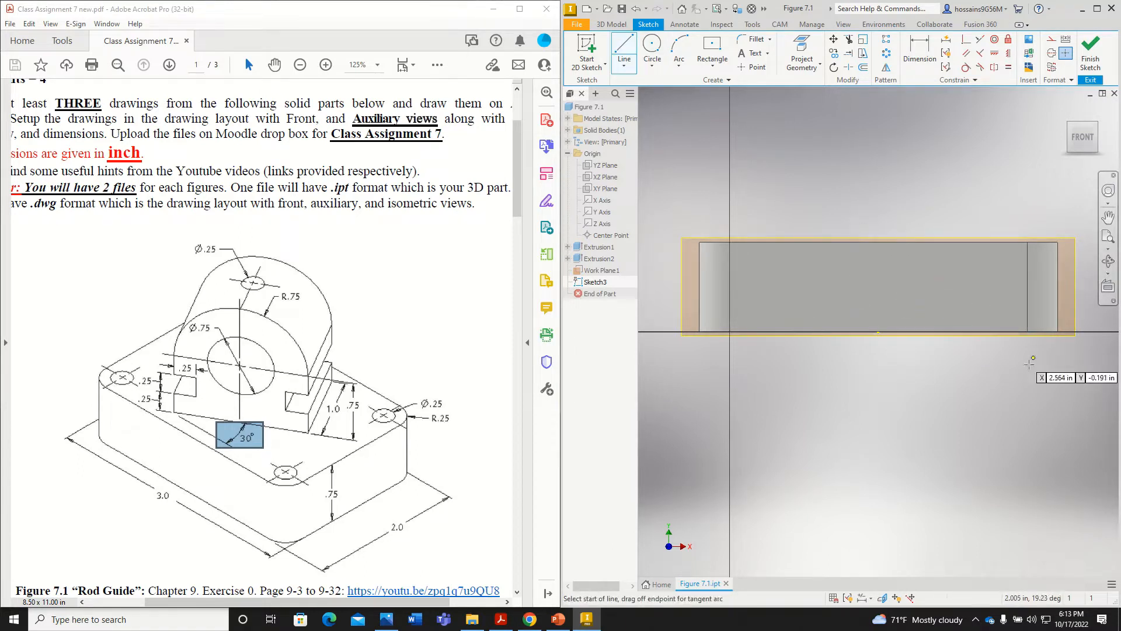
pyautogui.click(879, 332)
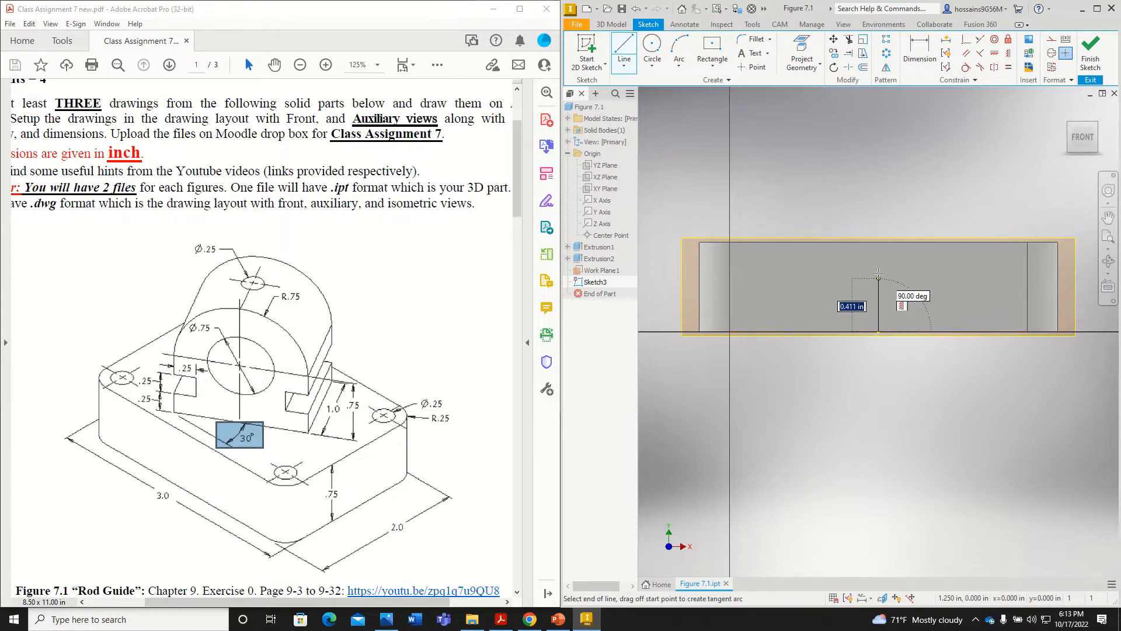
pyautogui.click(879, 243)
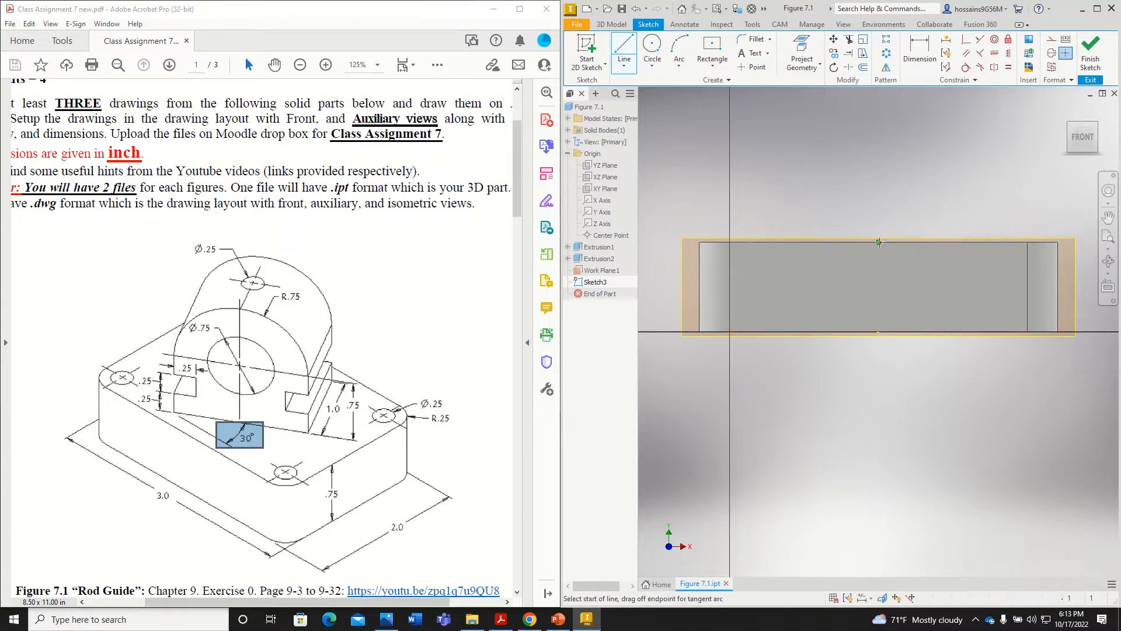
pyautogui.click(1090, 59)
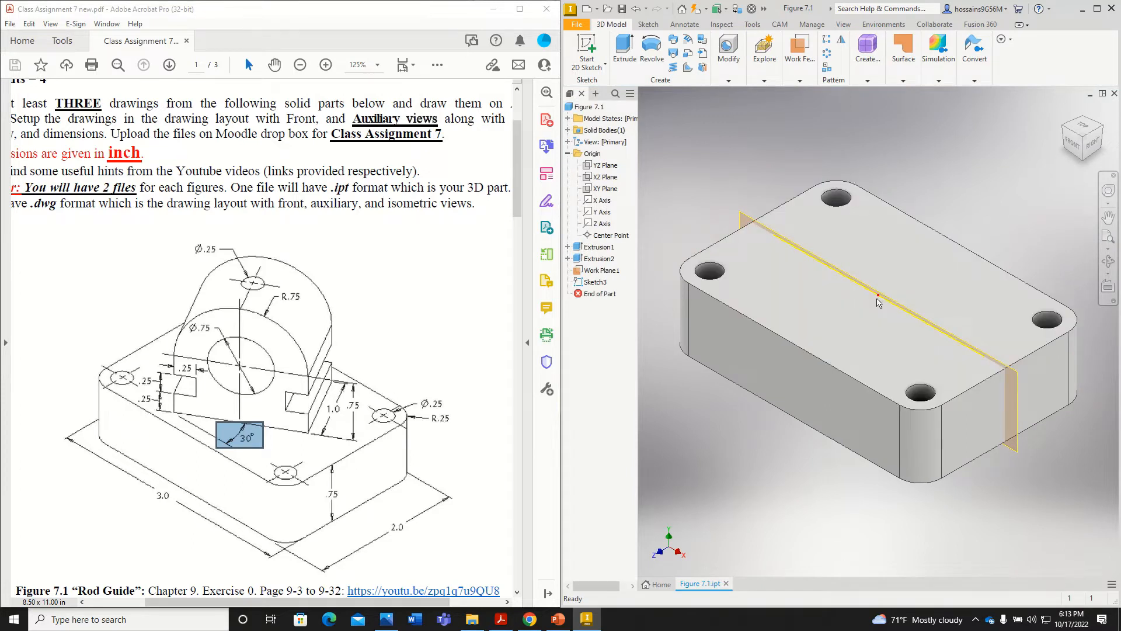
# Create a work plane at 30° to the midplane work plane around the vertical sketch line at the base's center.
pyautogui.moveTo(877, 299)
pyautogui.click(801, 81)
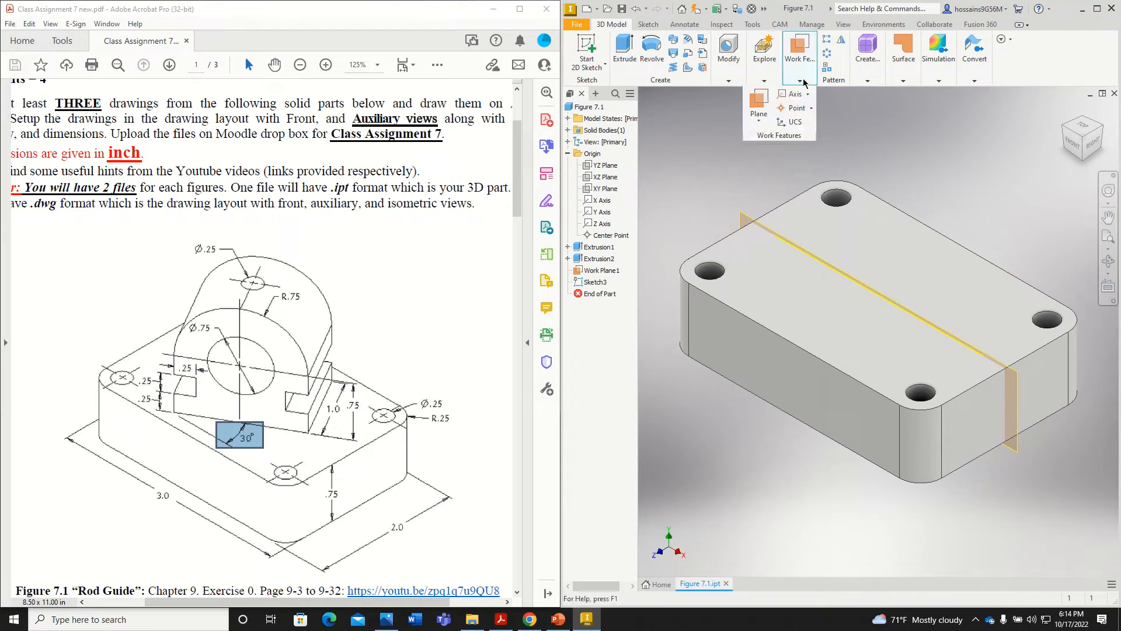
pyautogui.click(763, 122)
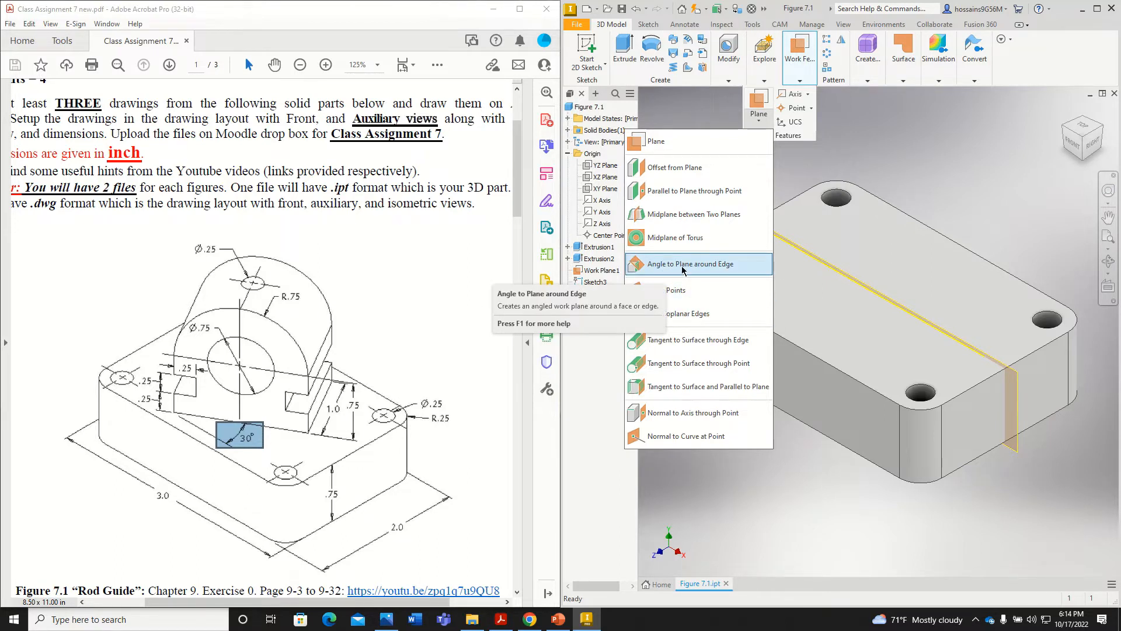
pyautogui.click(1096, 12)
pyautogui.click(1096, 12)
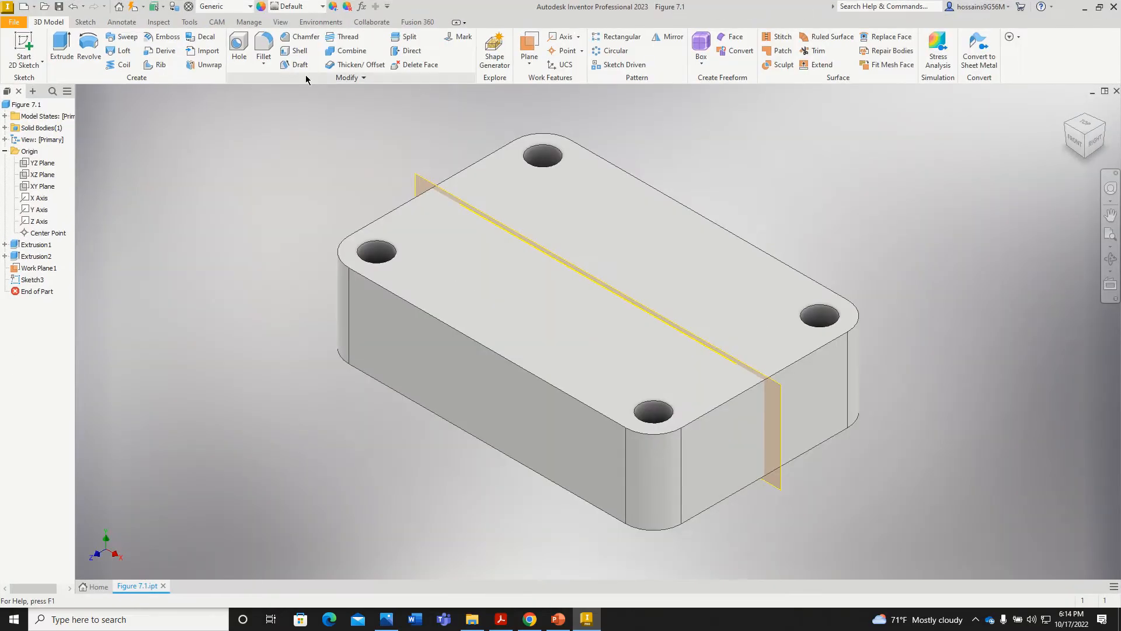
pyautogui.click(529, 66)
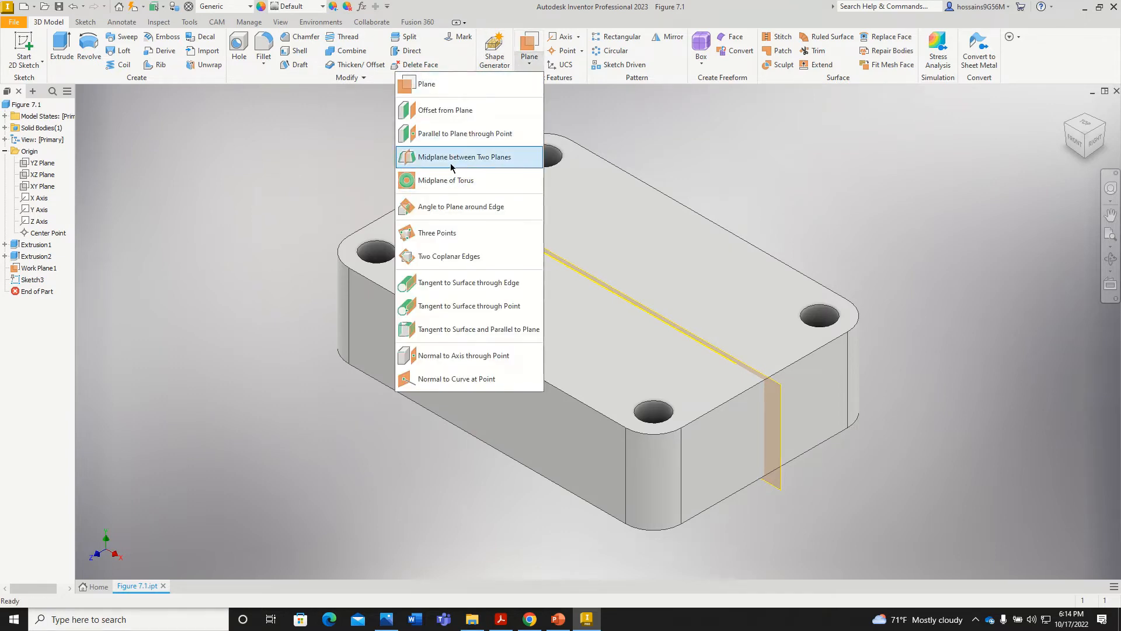
pyautogui.click(436, 211)
pyautogui.click(524, 239)
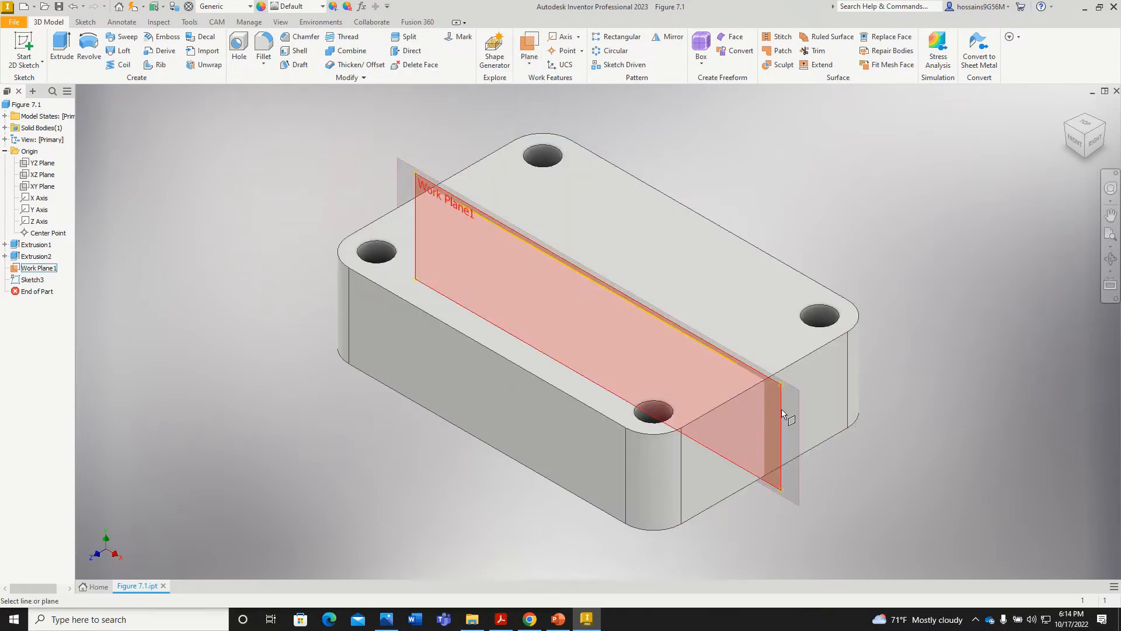
pyautogui.click(783, 413)
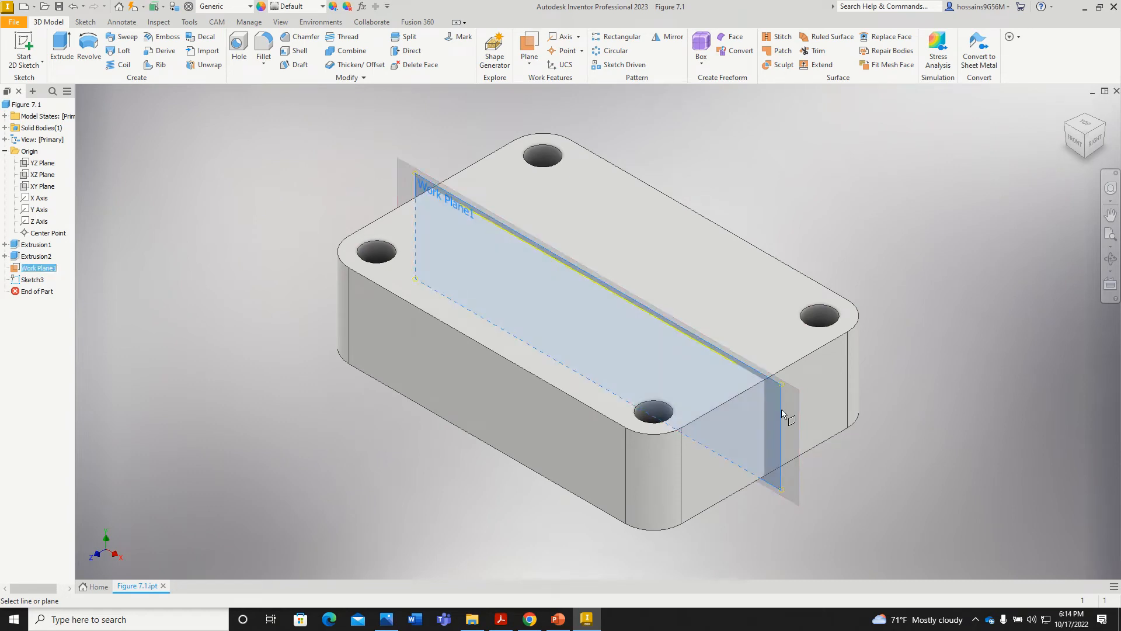
pyautogui.click(599, 300)
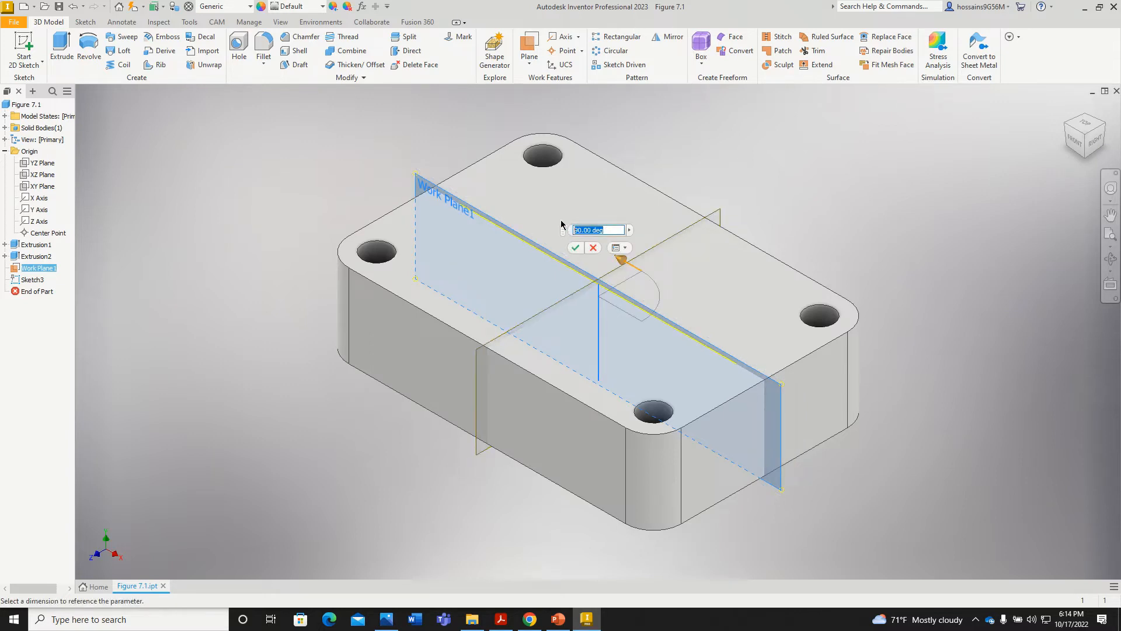
pyautogui.write('30')
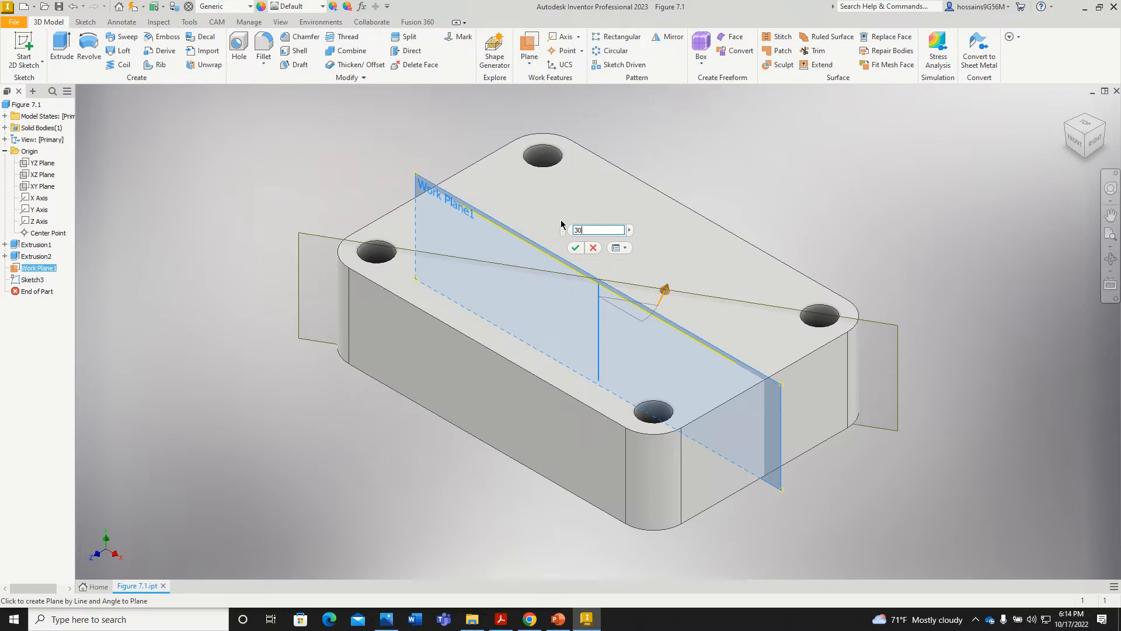
pyautogui.click(576, 248)
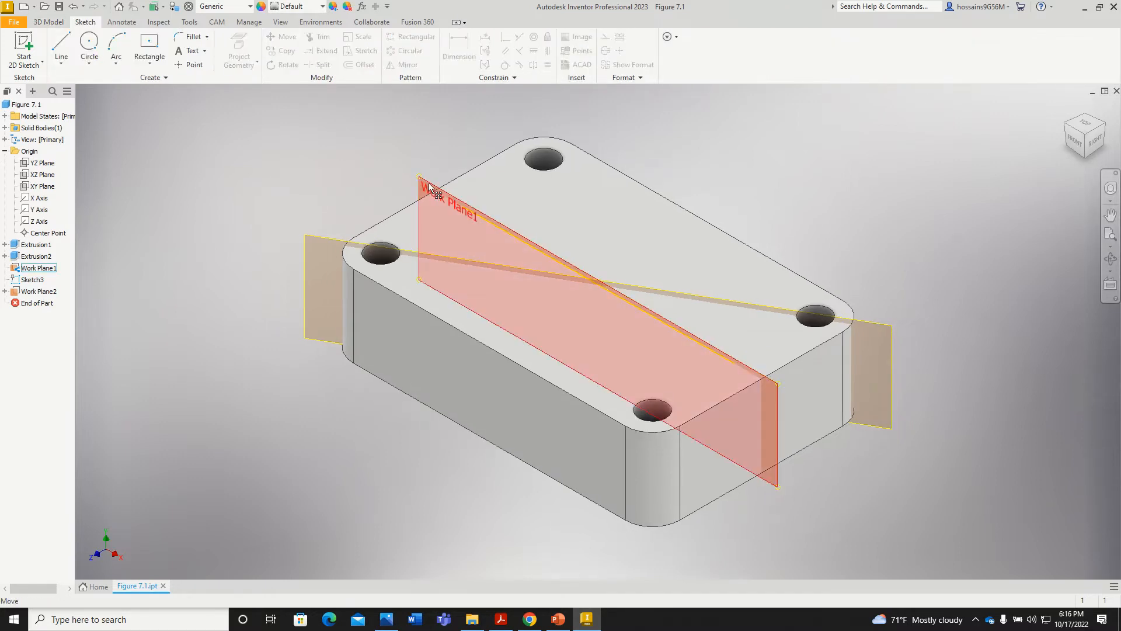
# Hide the midplane work plane and start a sketch on the 30° angled work plane.
pyautogui.rightClick(429, 185)
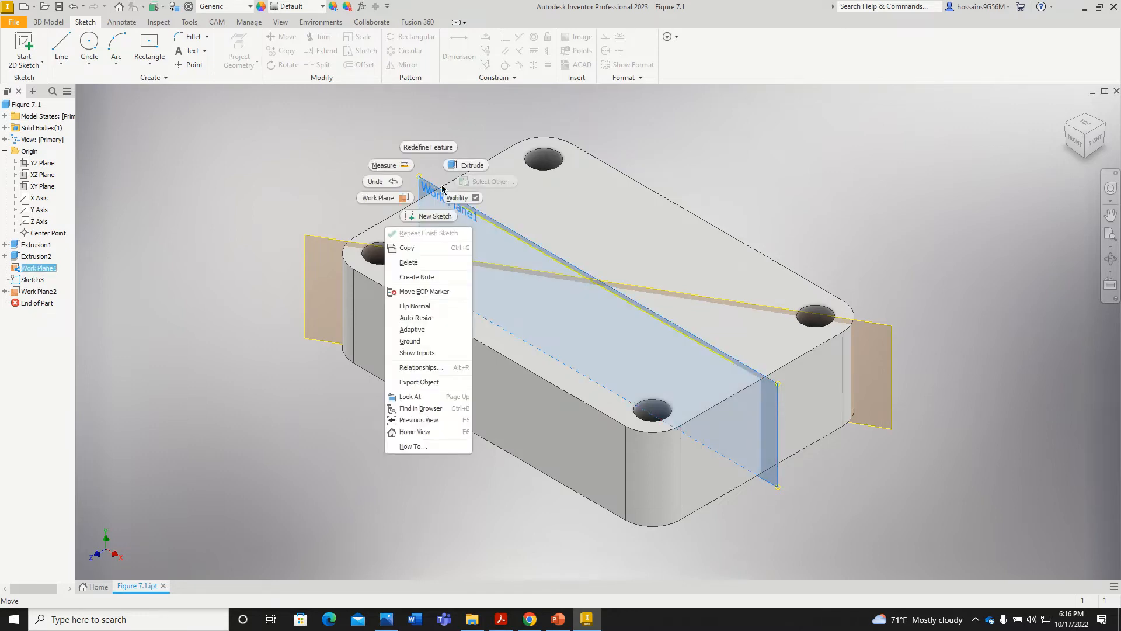
pyautogui.click(470, 198)
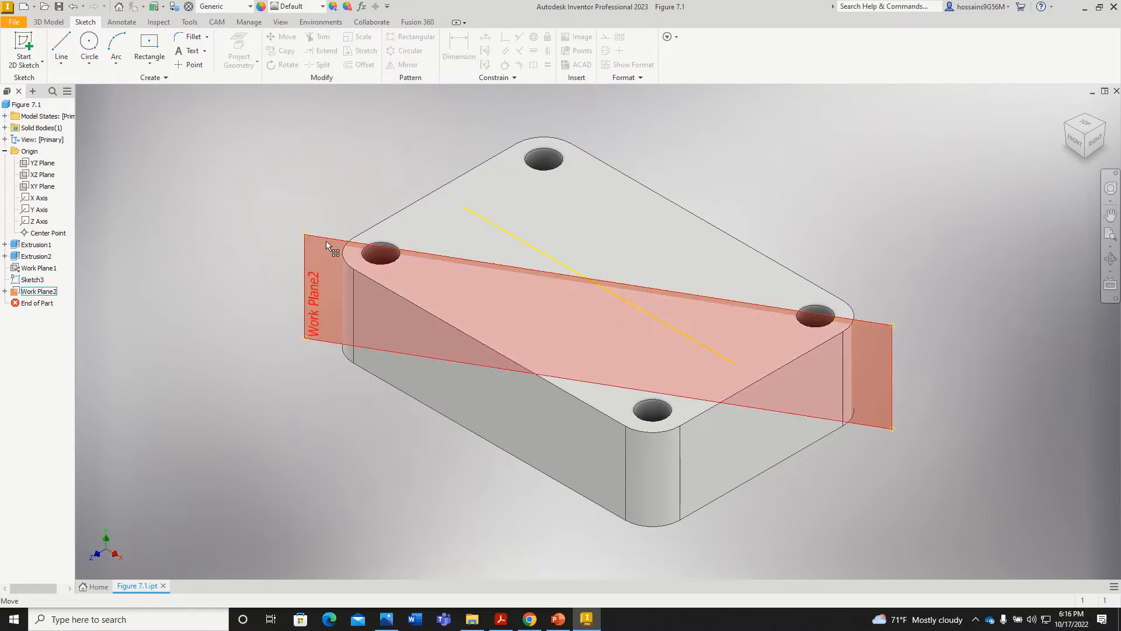
pyautogui.click(326, 241)
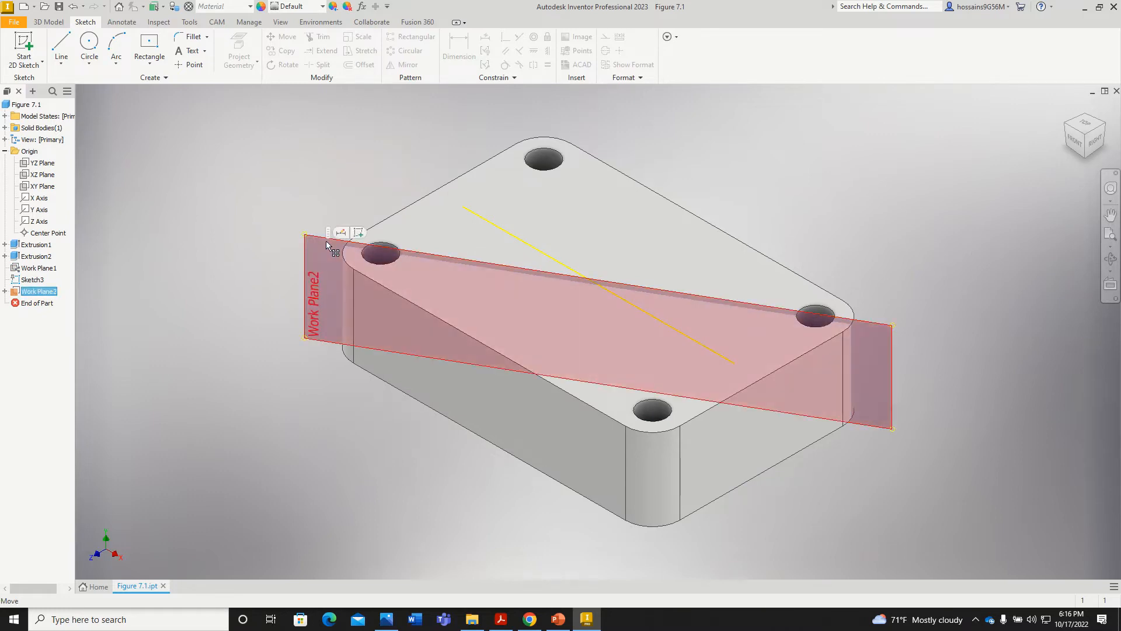
pyautogui.click(24, 42)
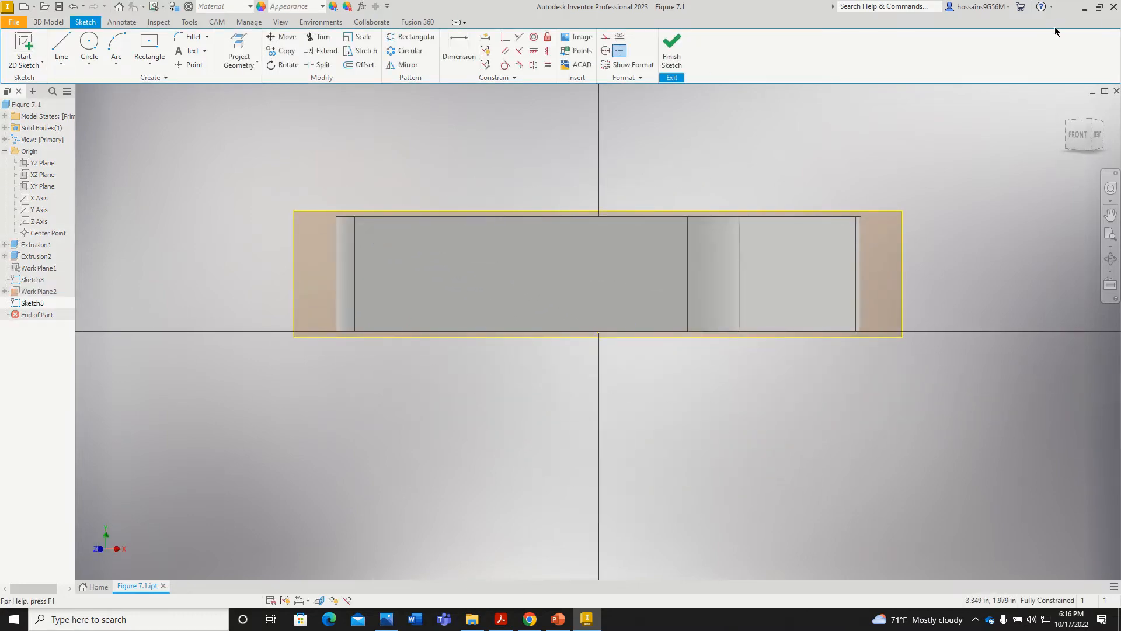
# Fit the part window beside the assignment PDF and check the upper guide's shape in the Rod Guide figure.
pyautogui.click(1099, 7)
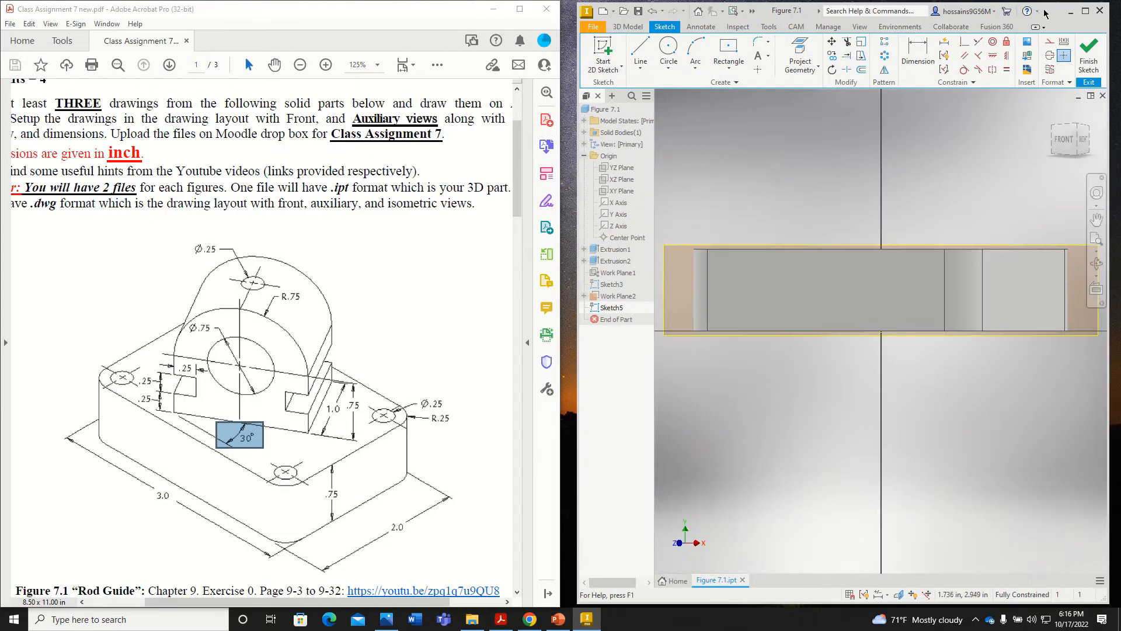
pyautogui.moveTo(1062, 16); pyautogui.dragTo(1043, 16)
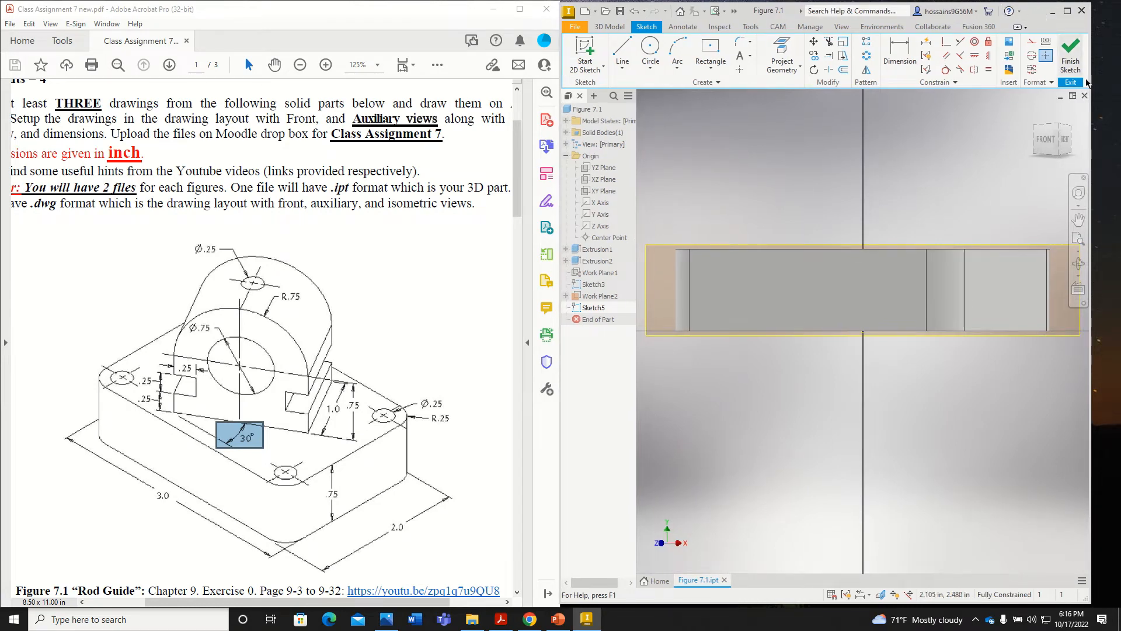
pyautogui.moveTo(1104, 115); pyautogui.dragTo(1116, 118)
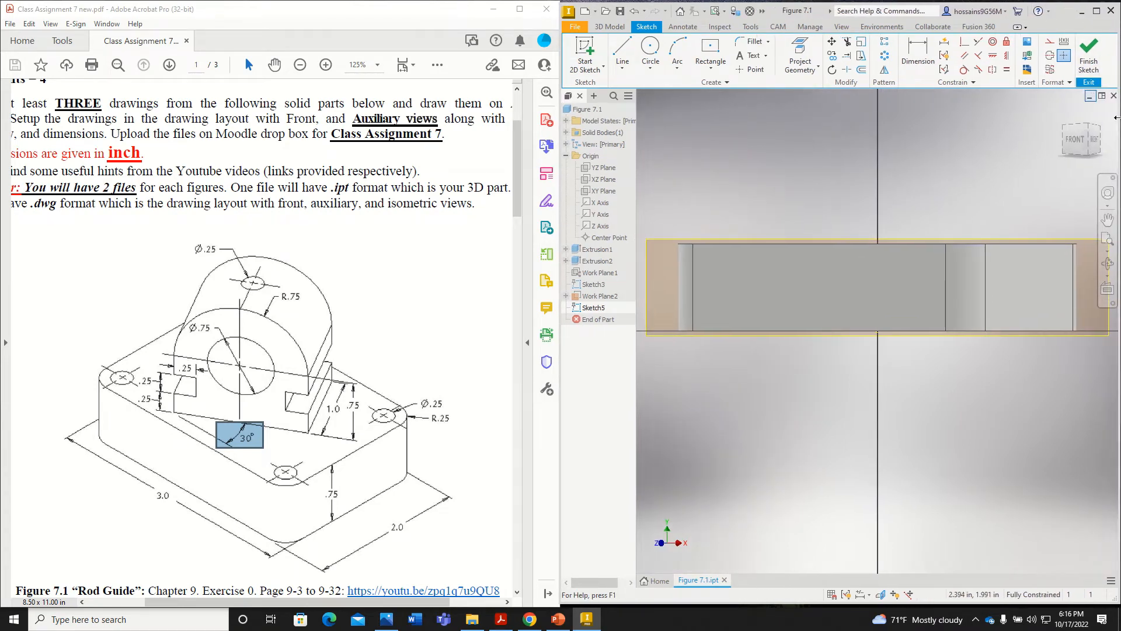
pyautogui.moveTo(154, 293)
pyautogui.mouseDown()
pyautogui.moveTo(255, 382)
pyautogui.moveTo(361, 424)
pyautogui.mouseUp()
pyautogui.click(459, 288)
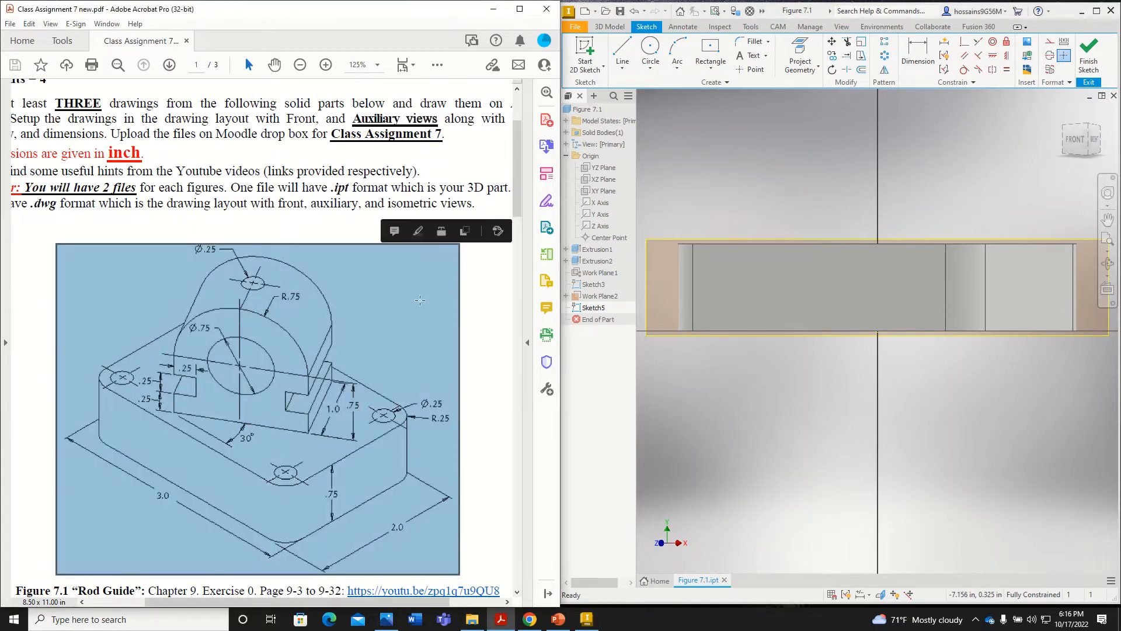
pyautogui.click(480, 291)
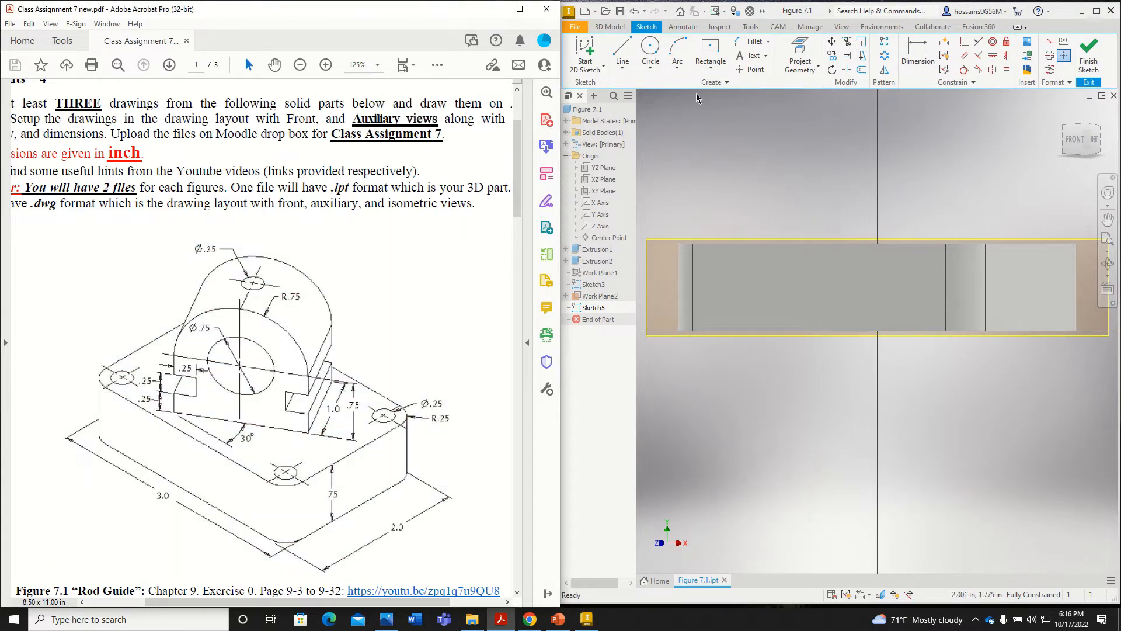
pyautogui.click(624, 52)
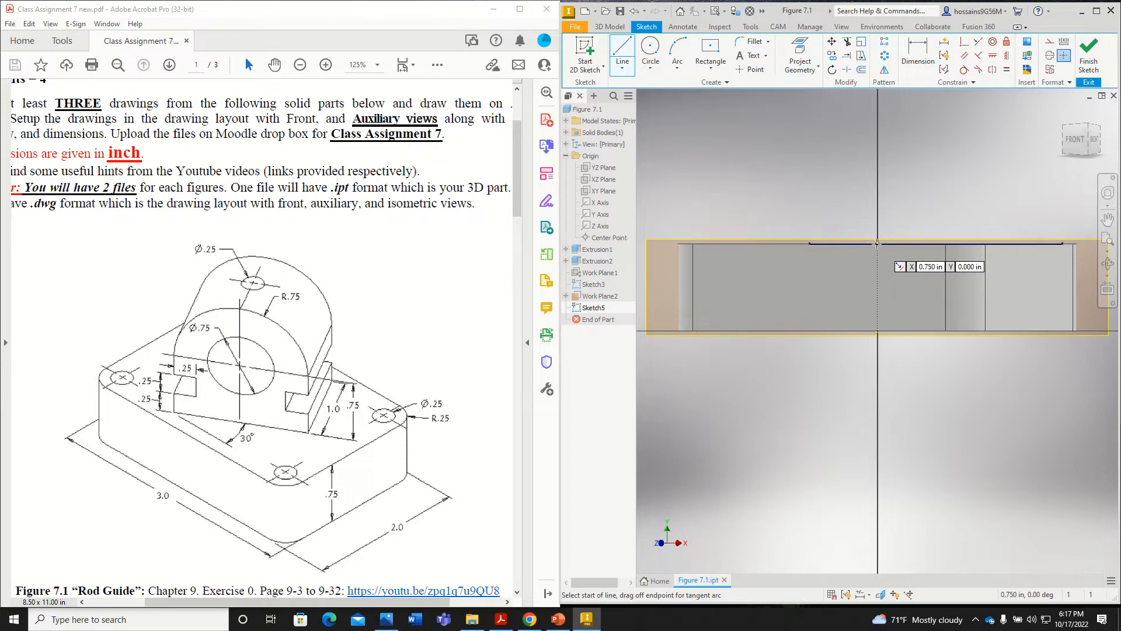
pyautogui.click(878, 245)
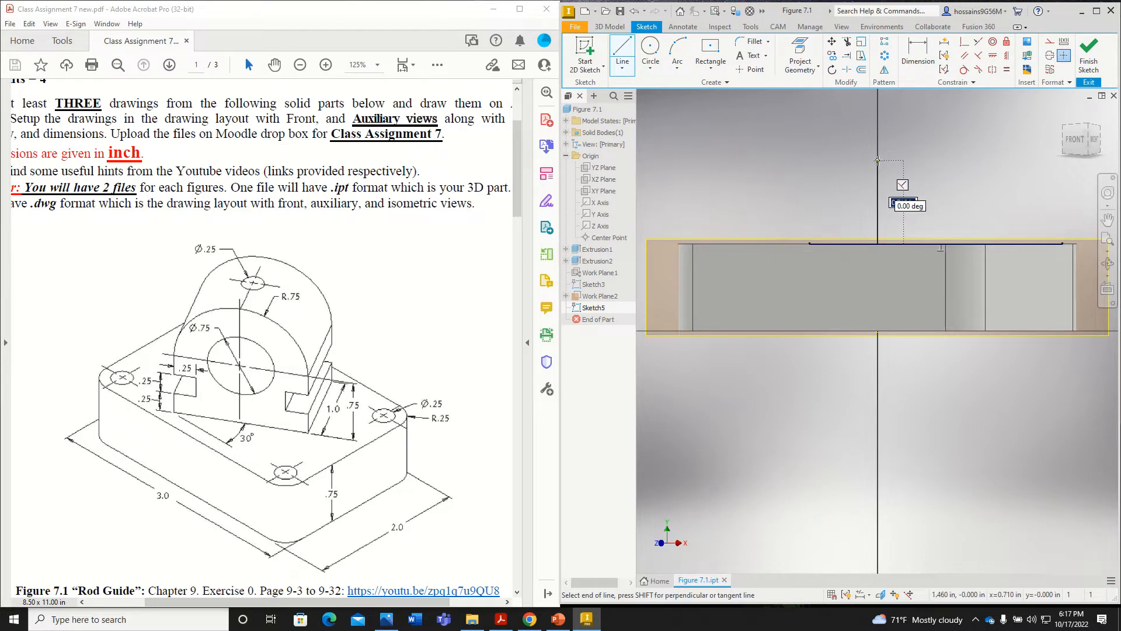
pyautogui.write('0.75')
pyautogui.click(965, 243)
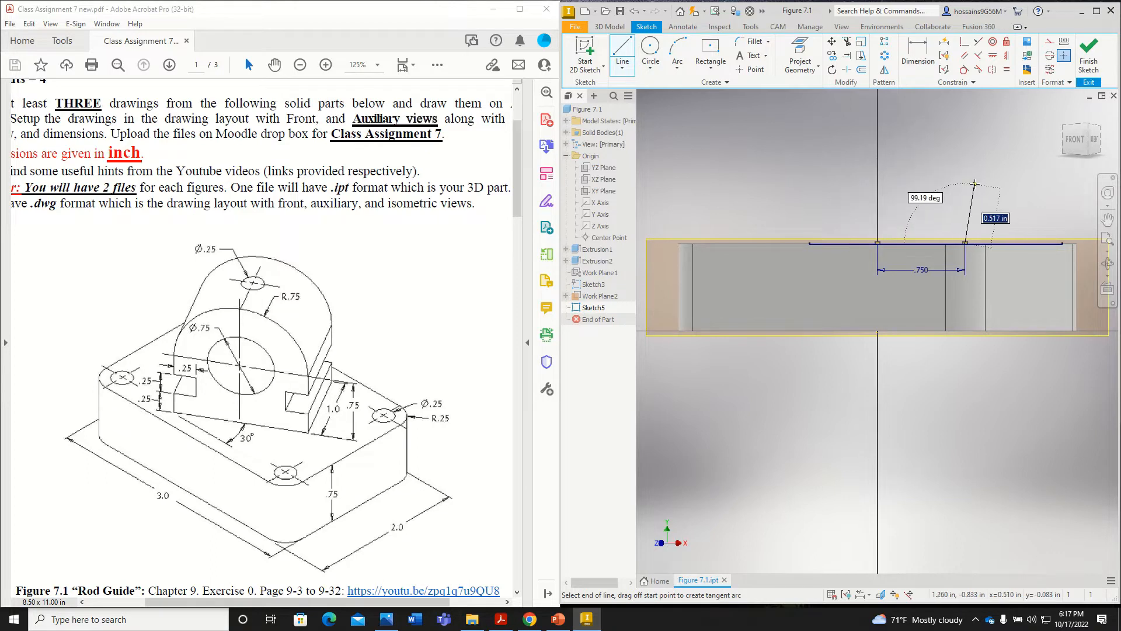
pyautogui.press('Escape')
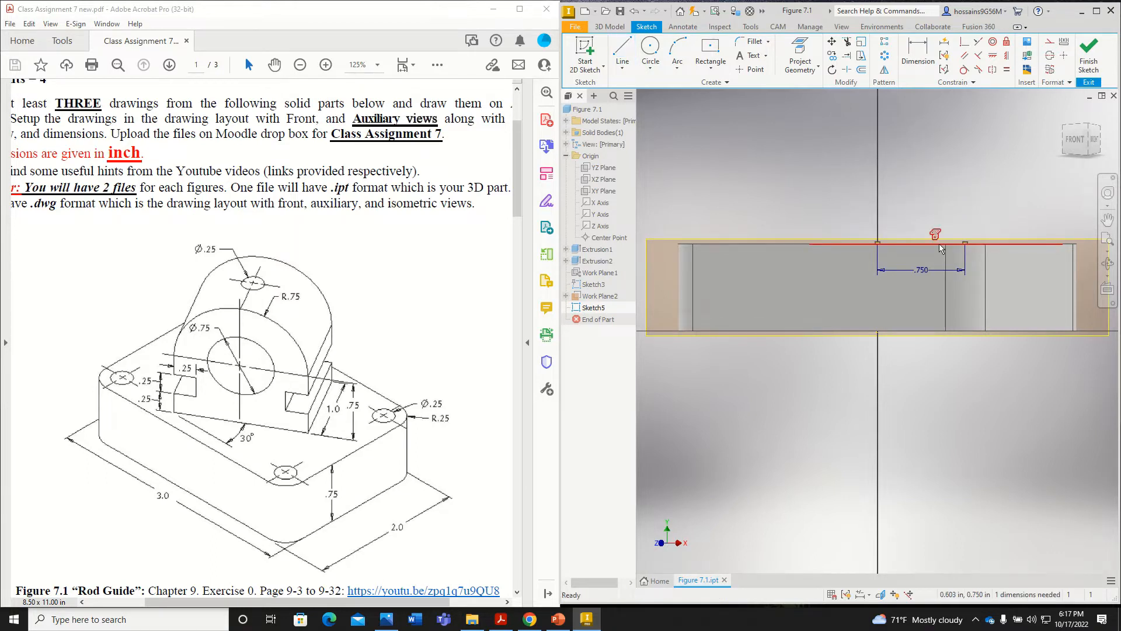
pyautogui.moveTo(983, 205); pyautogui.dragTo(857, 275)
pyautogui.press('Delete')
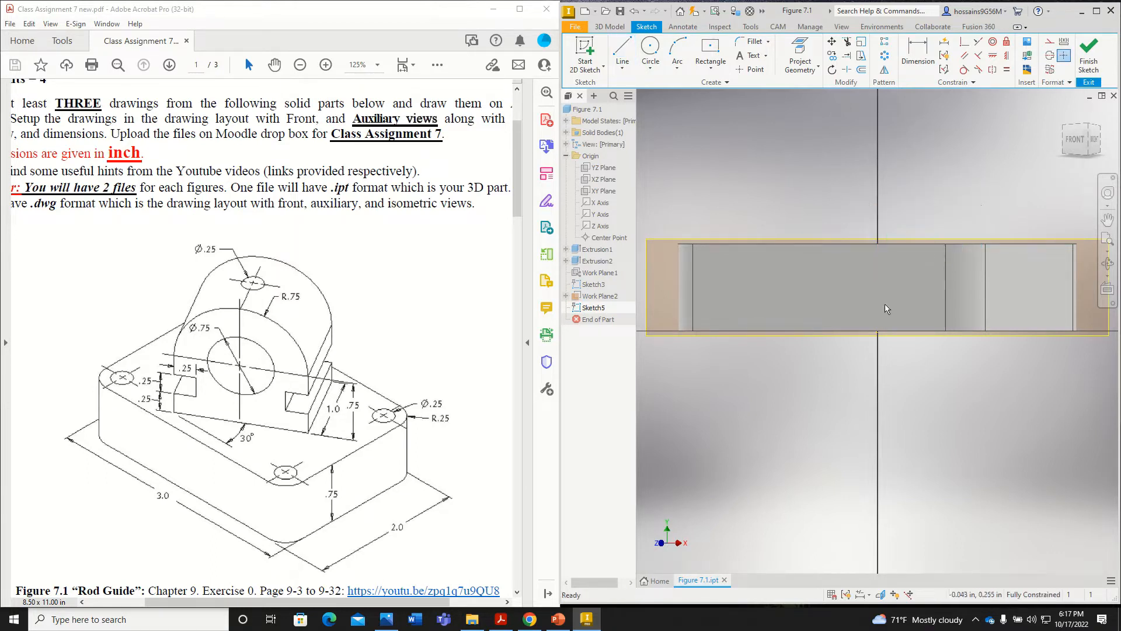
# Draw a vertical line up from the center of the base's top edge and dimension it to 0.75 in.
pyautogui.press('l')
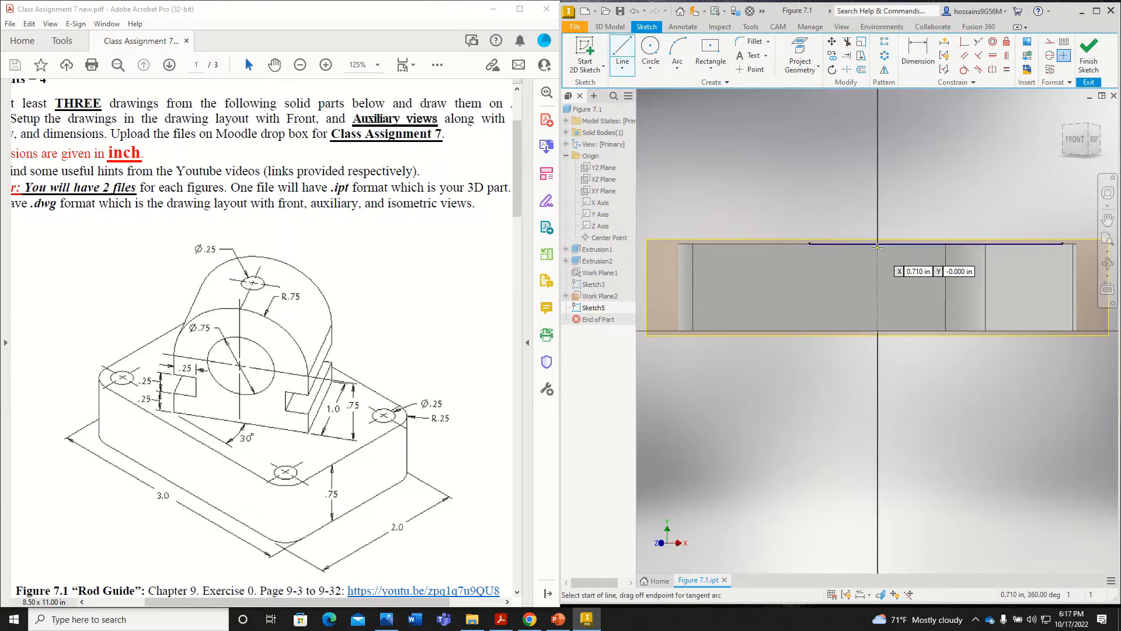
pyautogui.click(878, 245)
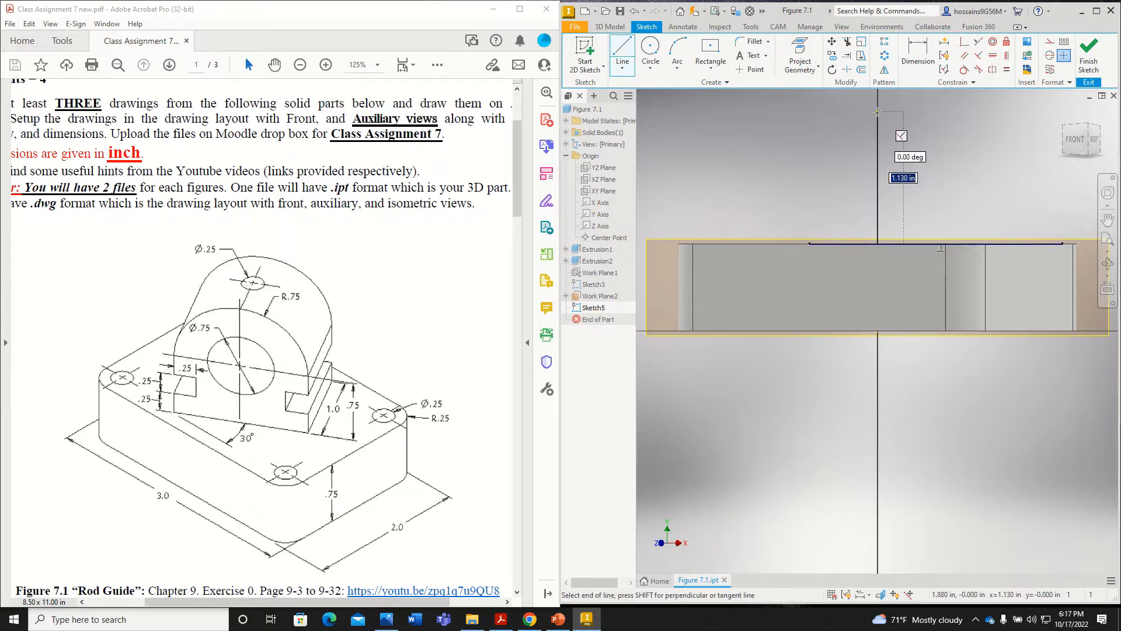
pyautogui.click(877, 111)
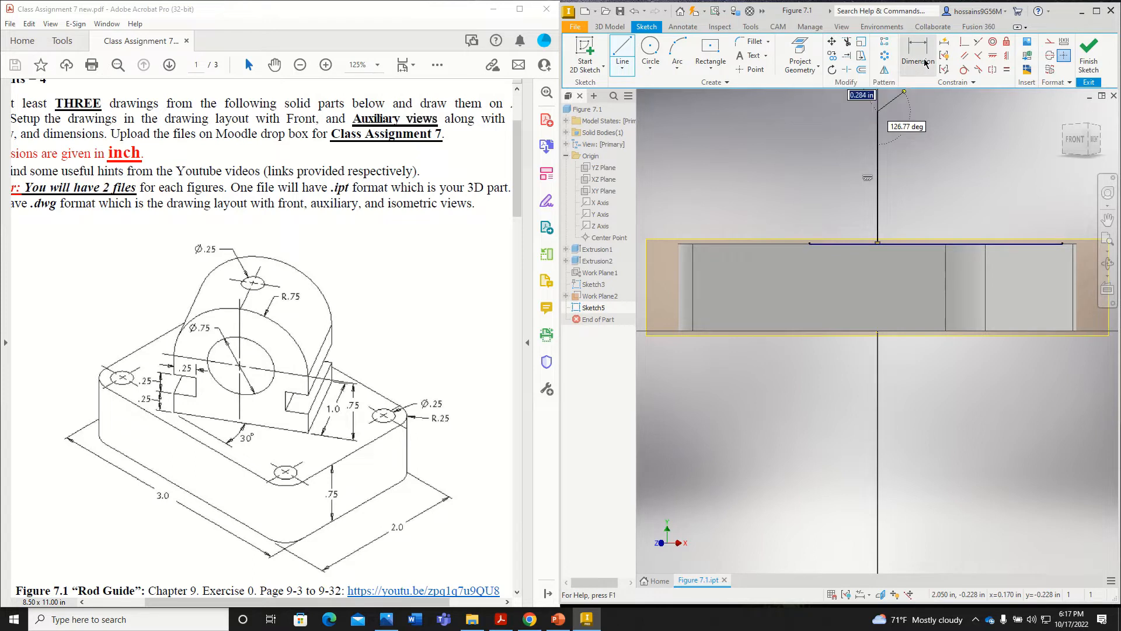
pyautogui.click(925, 62)
pyautogui.click(877, 175)
pyautogui.click(913, 163)
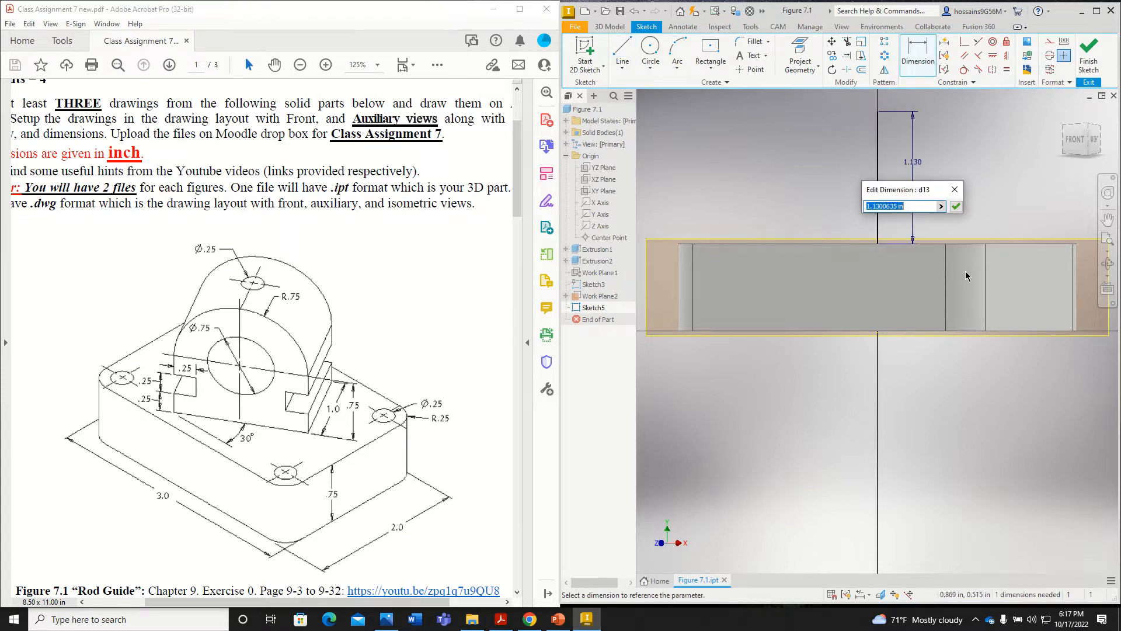
pyautogui.write('0.75')
pyautogui.press('Return')
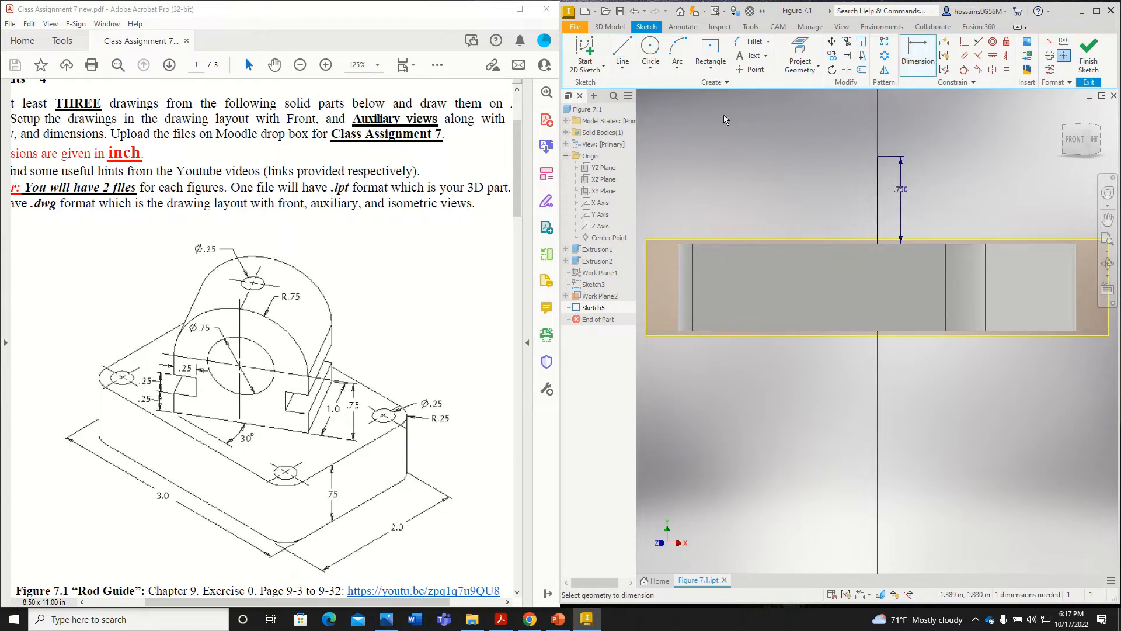
# Draw a 0.75 in horizontal line leftward from the vertical line's upper end.
pyautogui.click(622, 53)
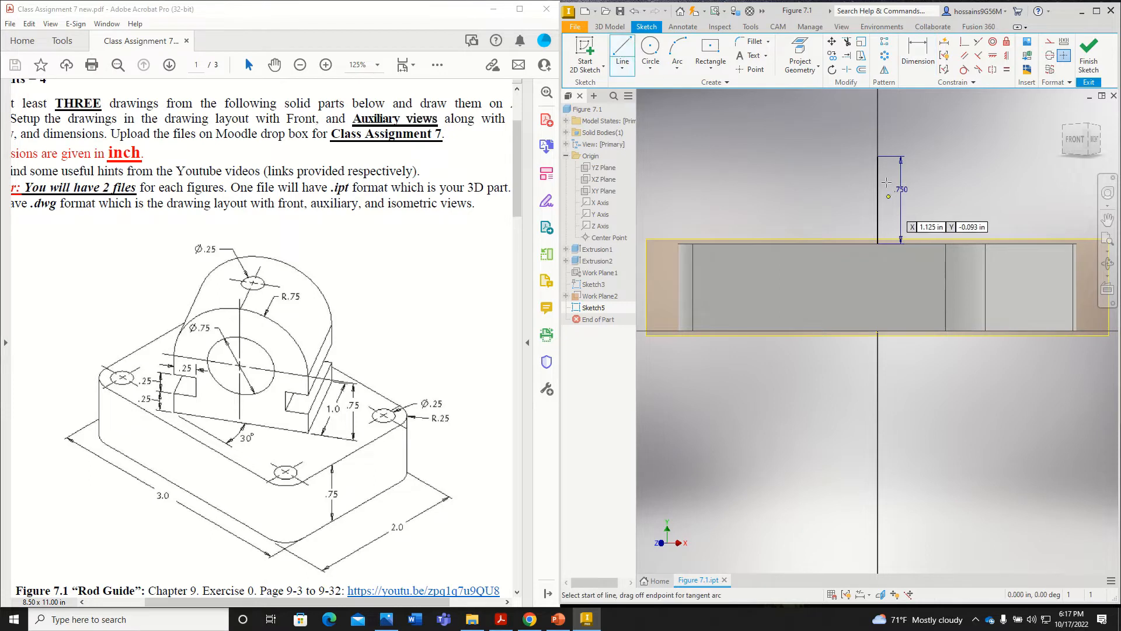
pyautogui.click(877, 156)
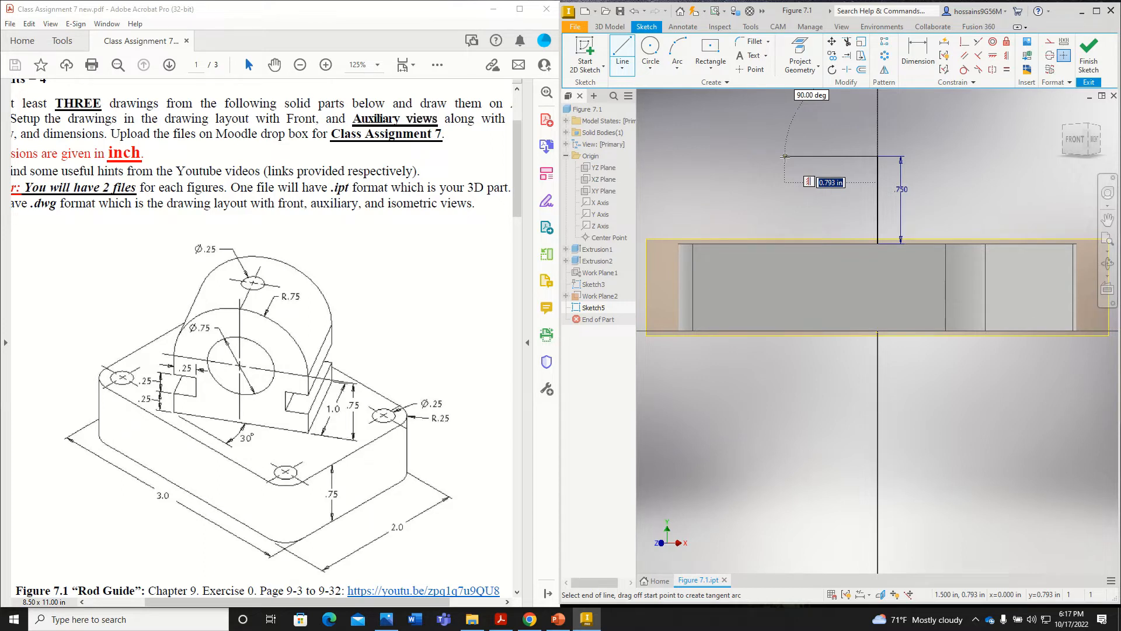
pyautogui.write('0.75')
pyautogui.press('Return')
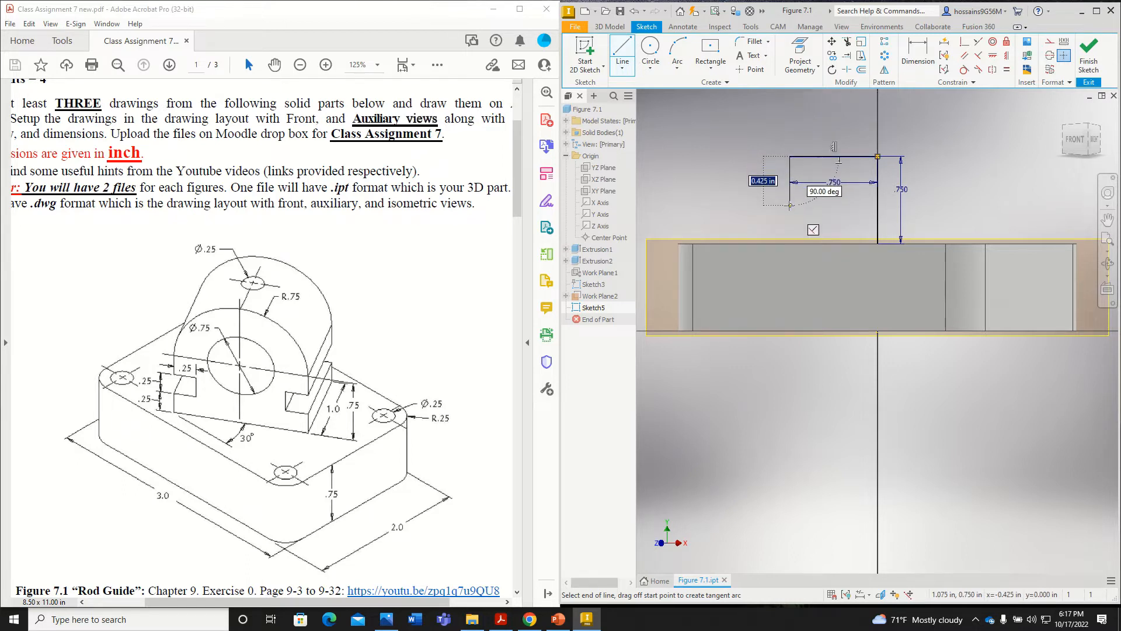
# Draw a 0.25 in vertical line down from the horizontal line's left end, followed by a 0.25 in horizontal line inward.
pyautogui.write('0')
pyautogui.press('Return')
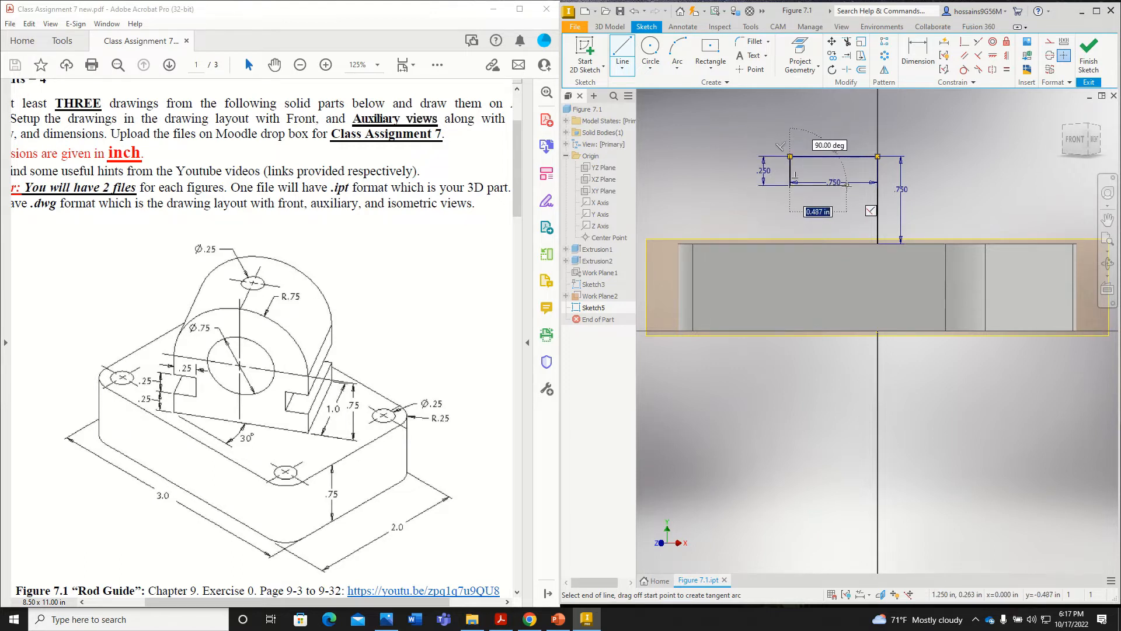
pyautogui.write('0.25')
pyautogui.press('Return')
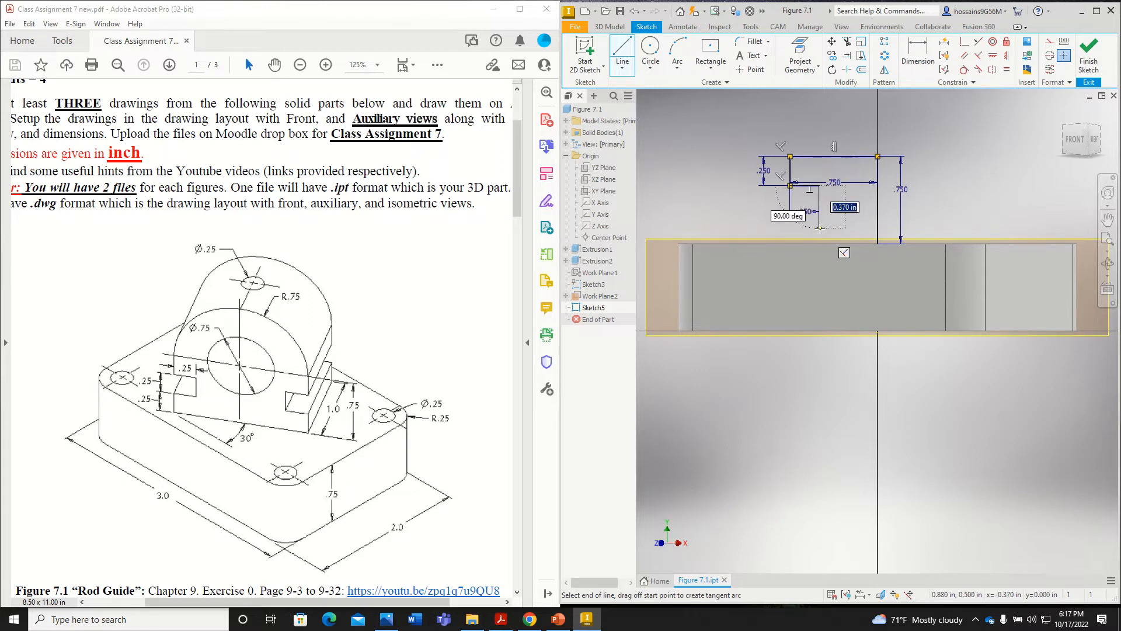
# Draw the side notch's 0.25 in vertical inner edge downward and its 0.25 in lower edge back outward.
pyautogui.scroll(4, 819, 228)
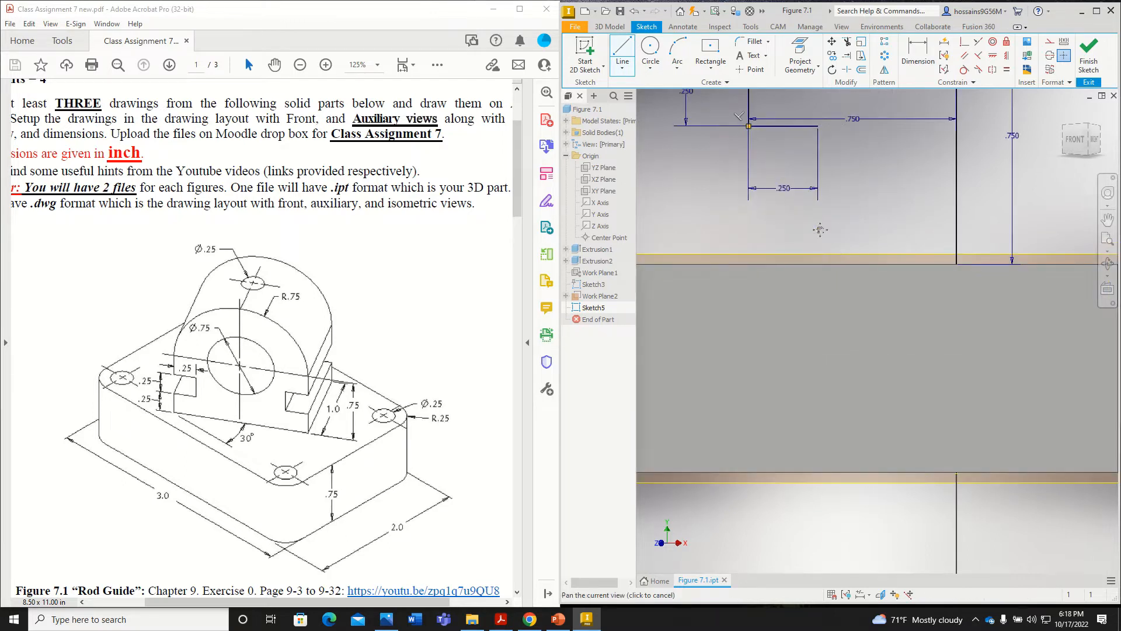
pyautogui.moveTo(819, 228); pyautogui.dragTo(809, 391, button='middle')
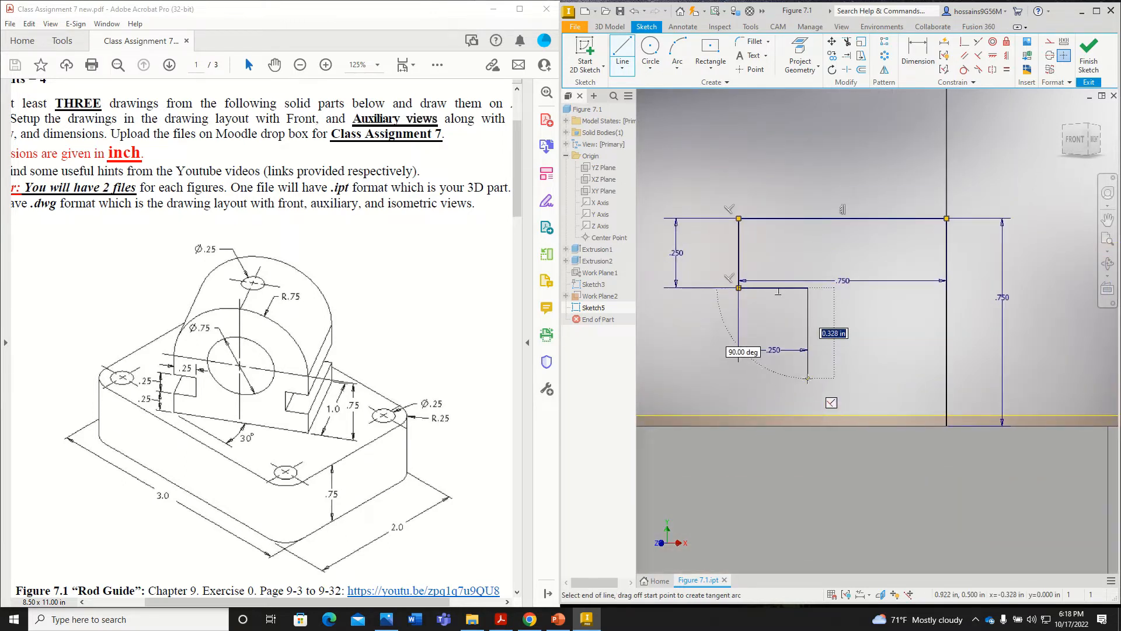
pyautogui.write('0.')
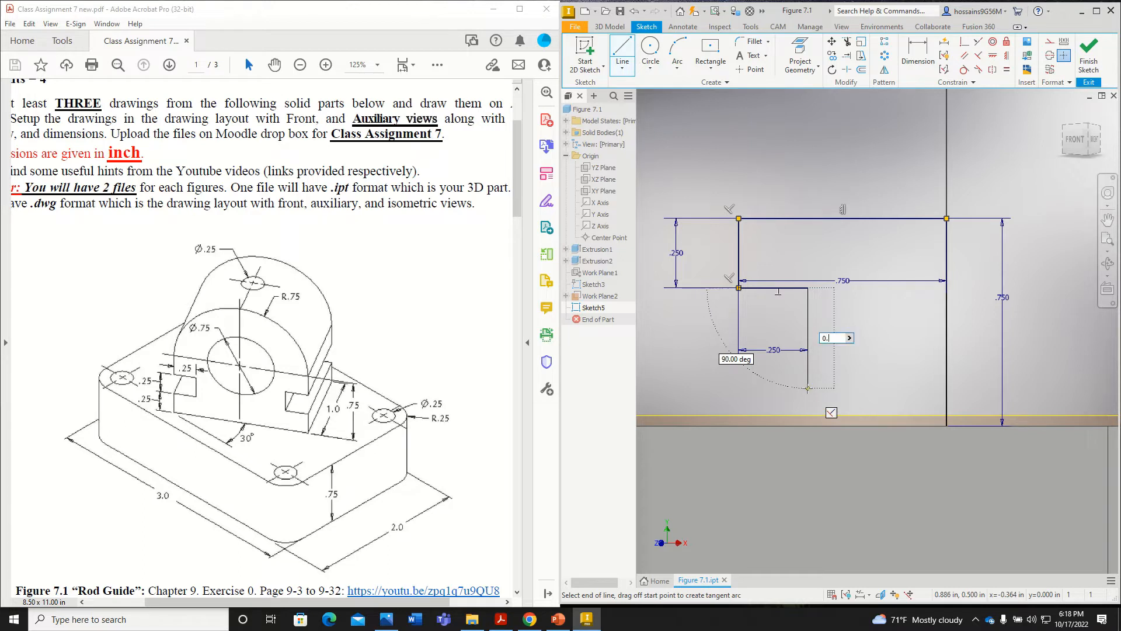
pyautogui.press('Return')
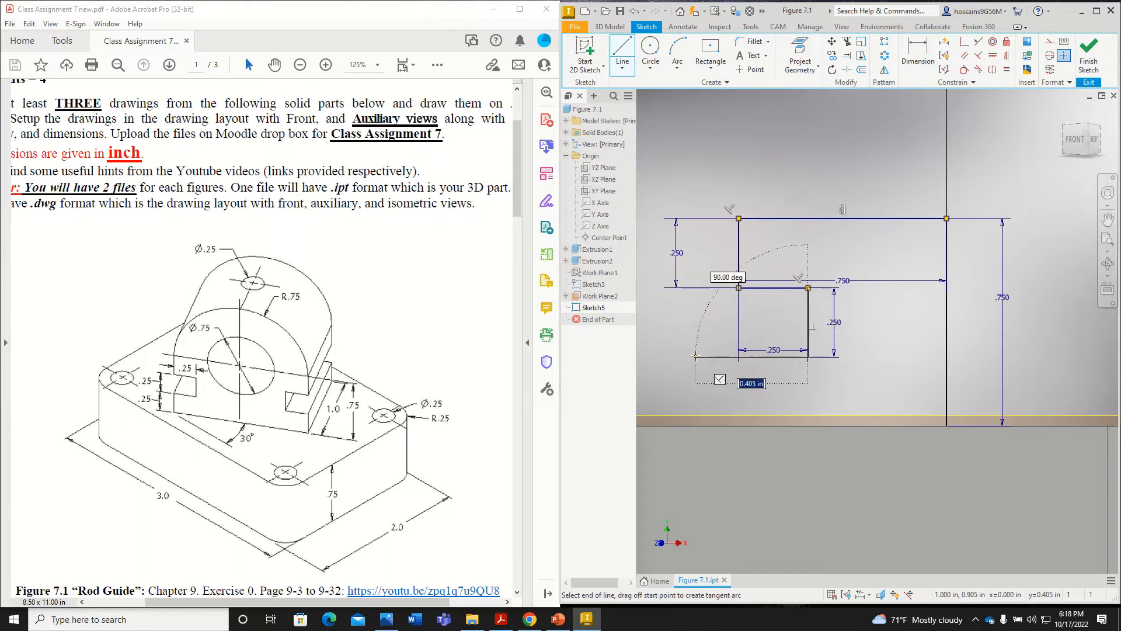
pyautogui.write('0.25')
pyautogui.press('Return')
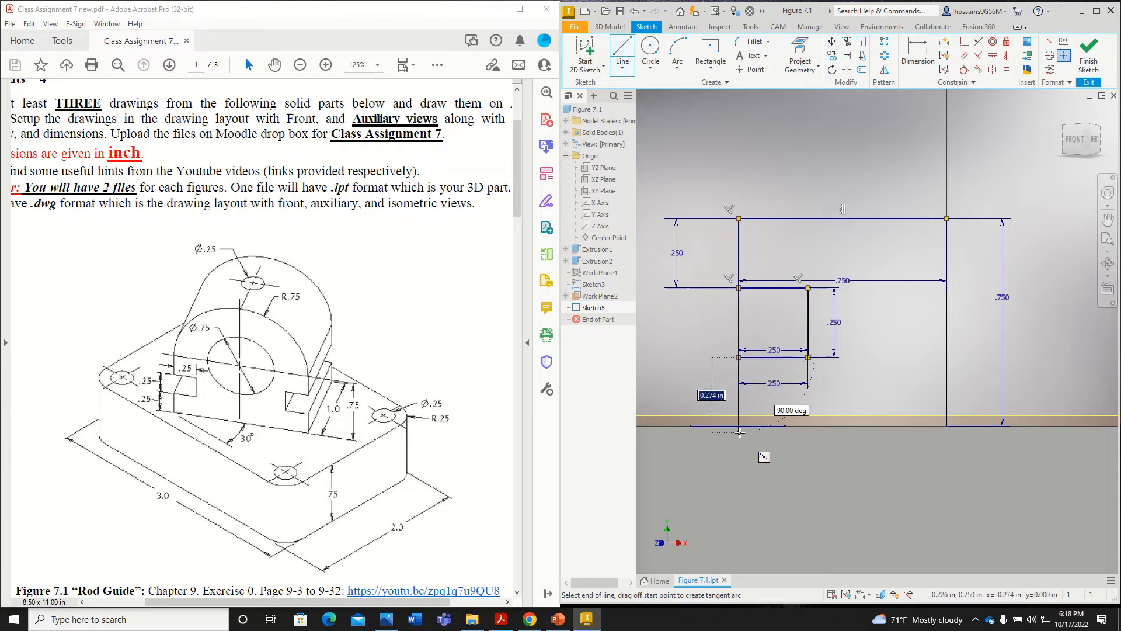
# Draw a 0.25 in line down to the base's top edge and close the profile at the central vertical line's lower end.
pyautogui.write('0.25')
pyautogui.press('Return')
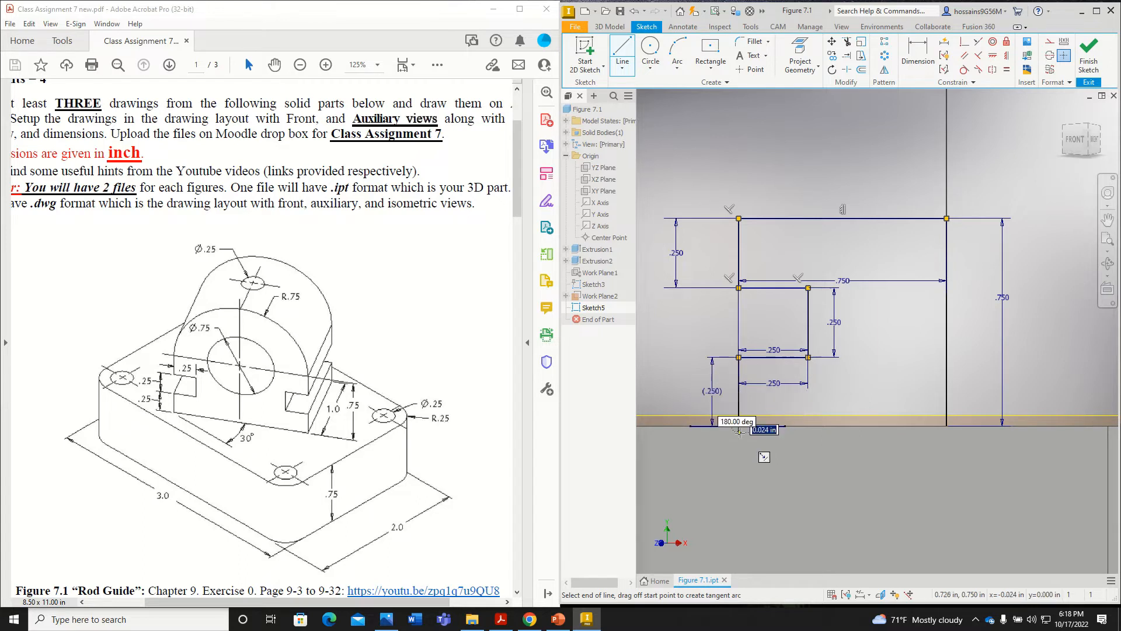
pyautogui.click(946, 426)
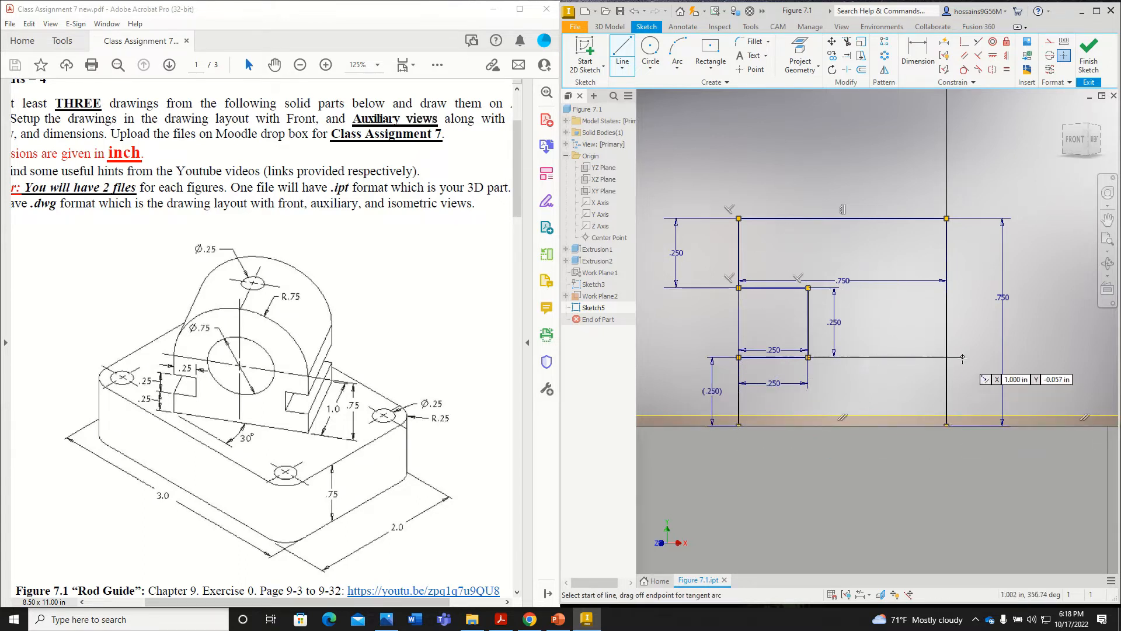
# Draw a circle centered on the vertical line's upper end through the horizontal line's left end, and add a line from its center to its top.
pyautogui.click(650, 50)
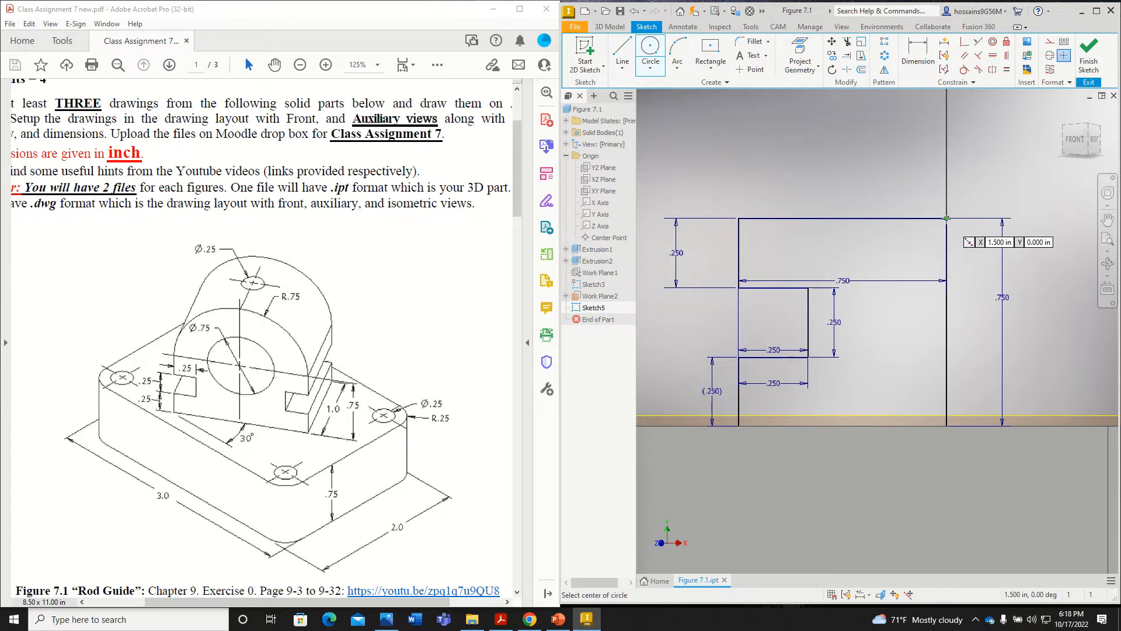
pyautogui.click(947, 218)
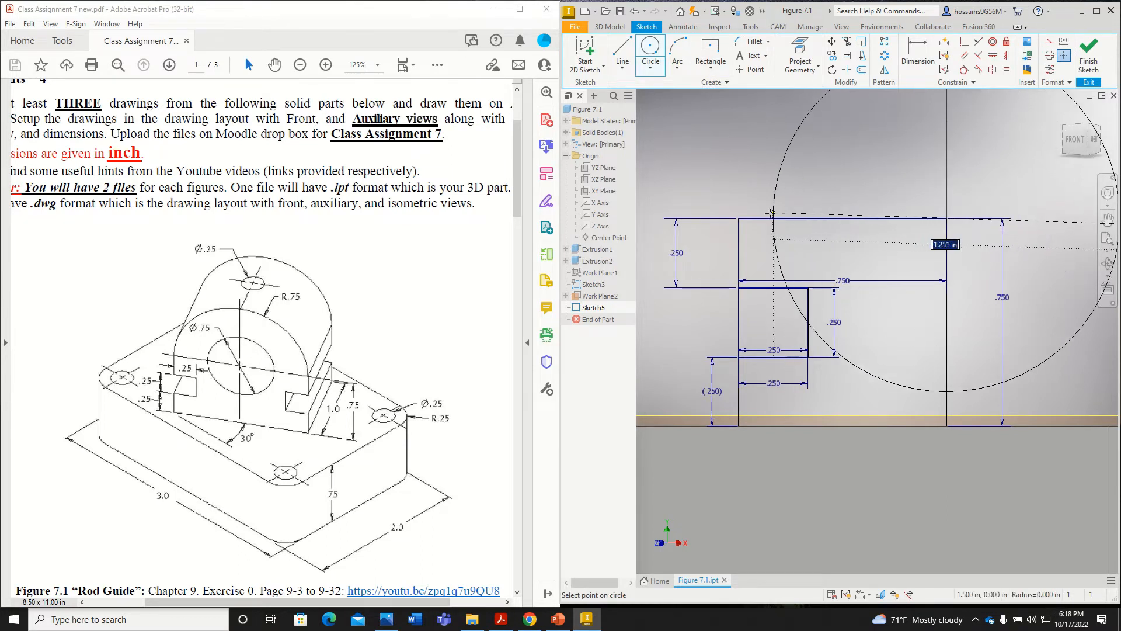
pyautogui.click(740, 218)
pyautogui.scroll(-2, 815, 255)
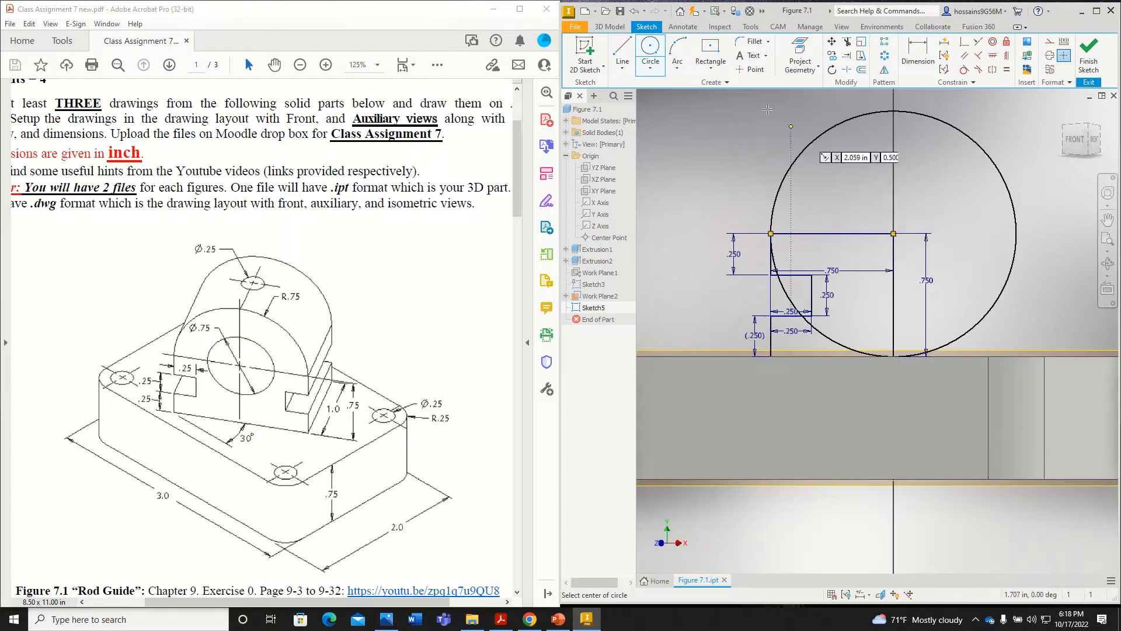
pyautogui.click(621, 52)
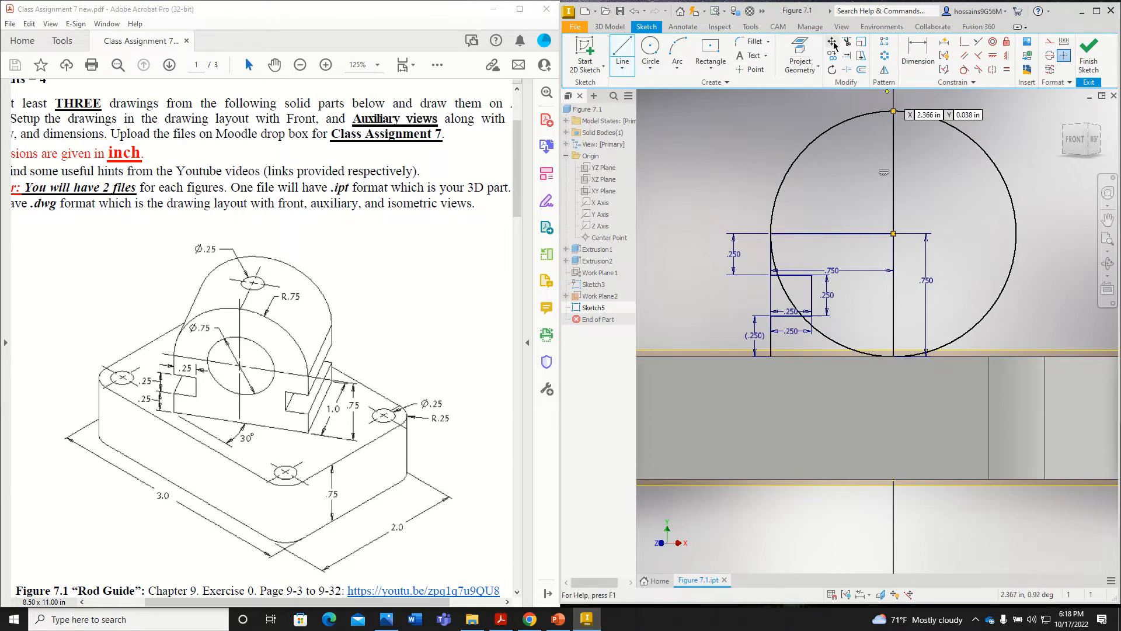
# Try to trim the circle's half to the right of the central vertical line.
pyautogui.click(848, 42)
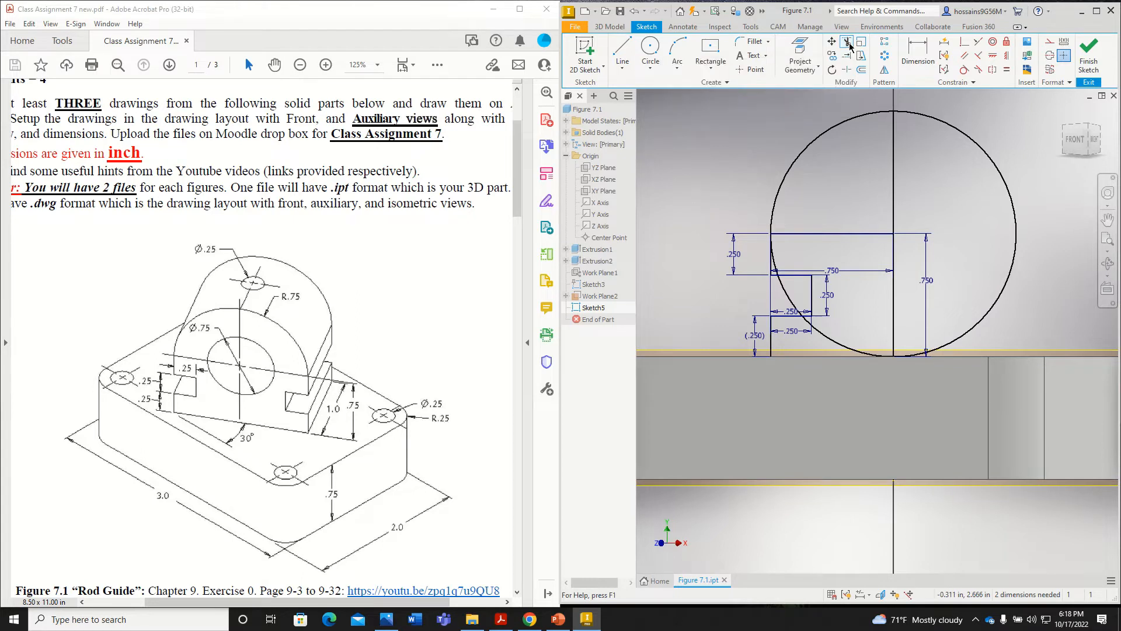
pyautogui.click(937, 126)
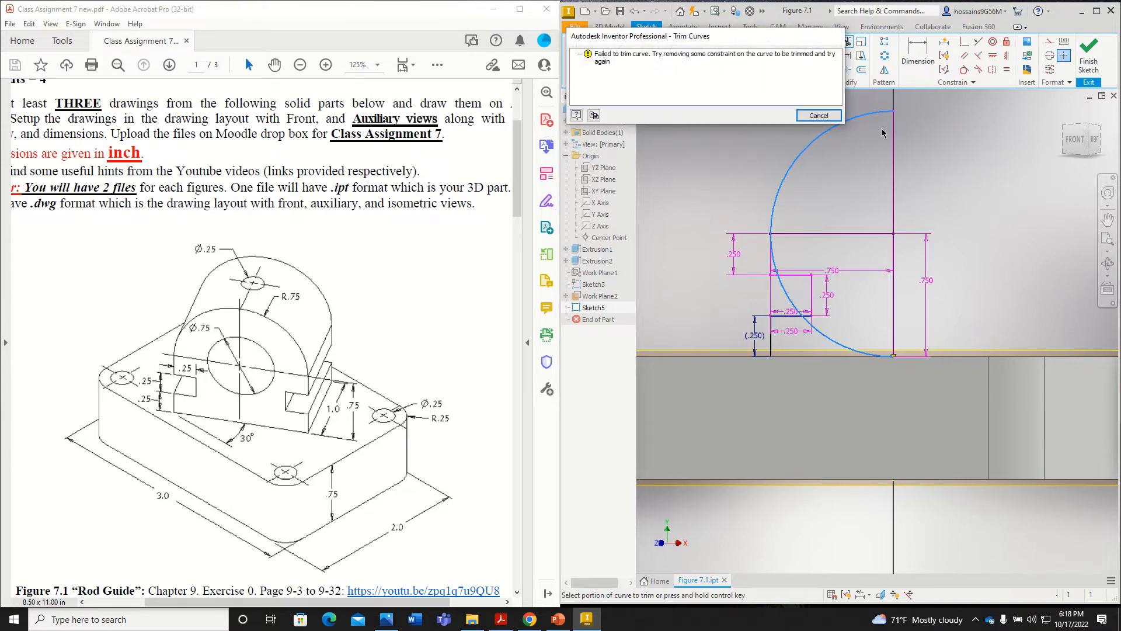
pyautogui.click(834, 117)
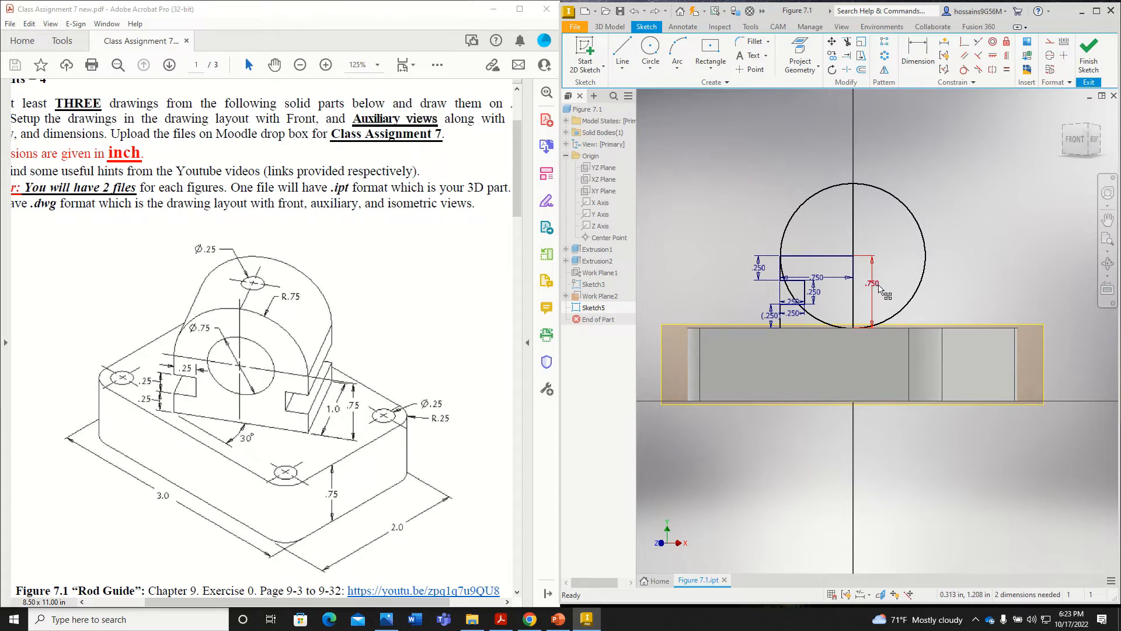
# Replace the central line's 0.75 in vertical dimension with a driven diameter dimension on the circle, and trim away the circle's right half.
pyautogui.press('Delete')
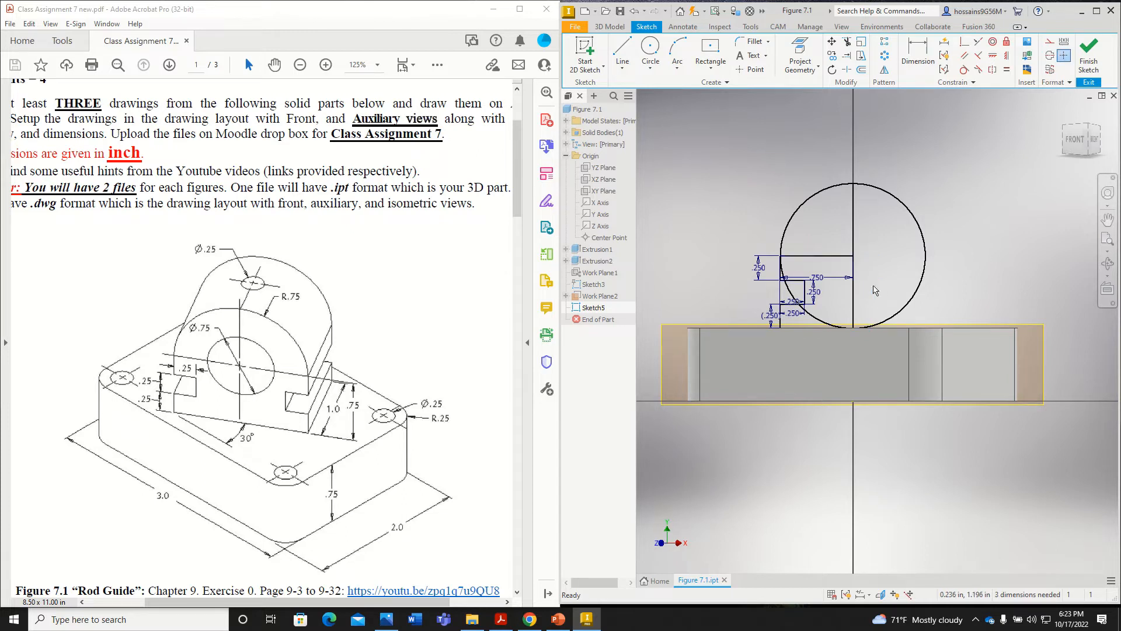
pyautogui.click(918, 57)
pyautogui.click(803, 203)
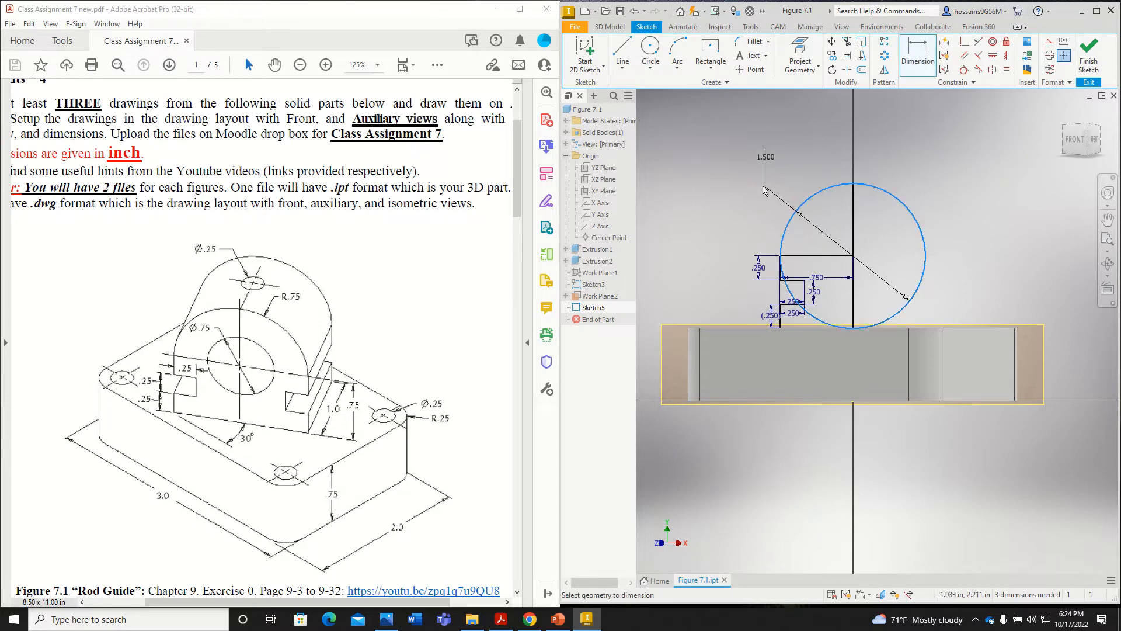
pyautogui.click(803, 184)
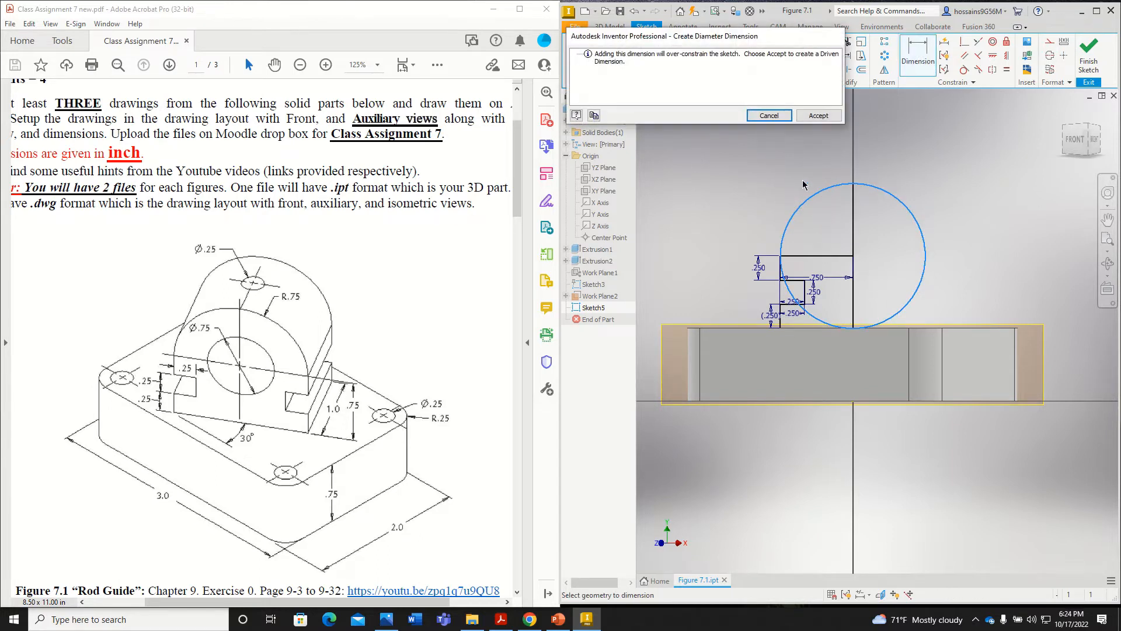
pyautogui.click(818, 116)
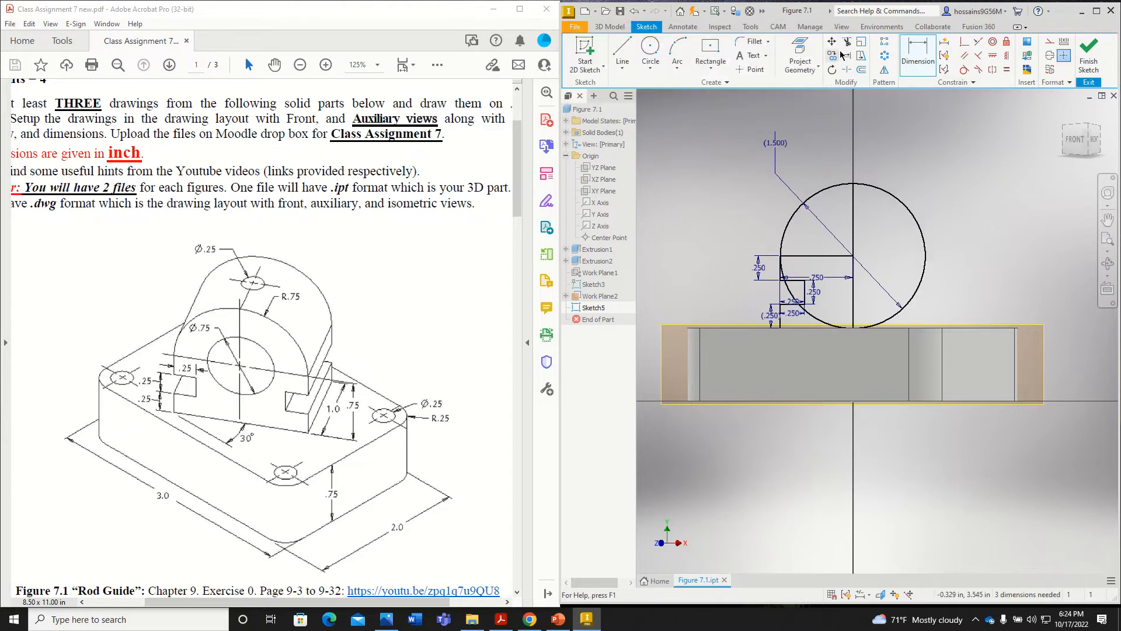
pyautogui.press('x')
pyautogui.click(914, 198)
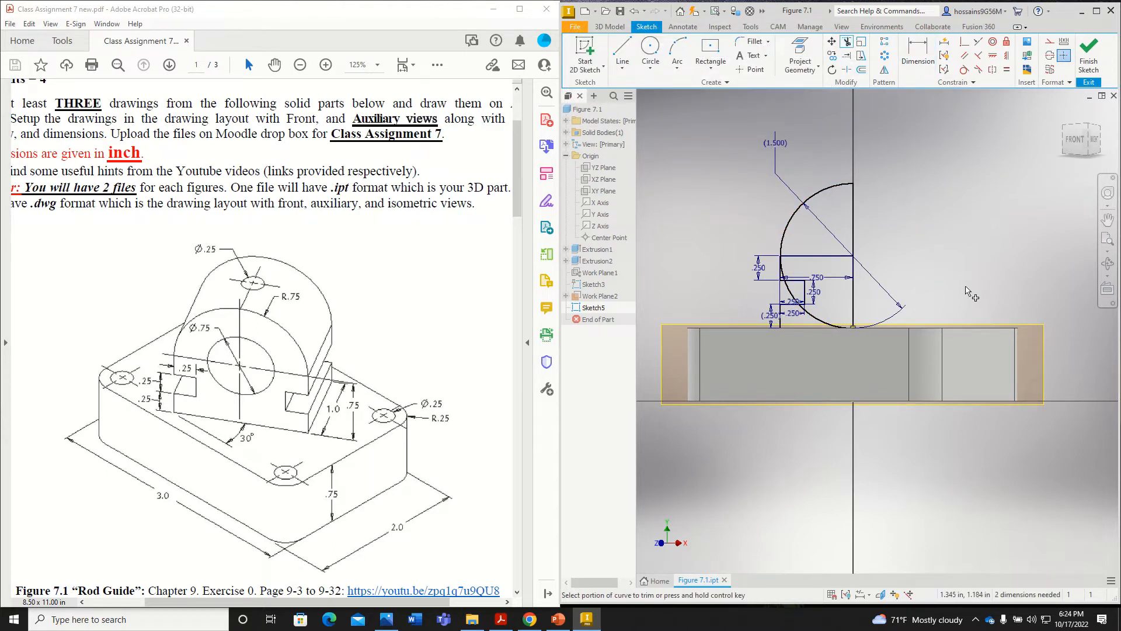
# Draw a 0.75 in diameter circle on the outer arc's center and trim away its right half.
pyautogui.click(652, 49)
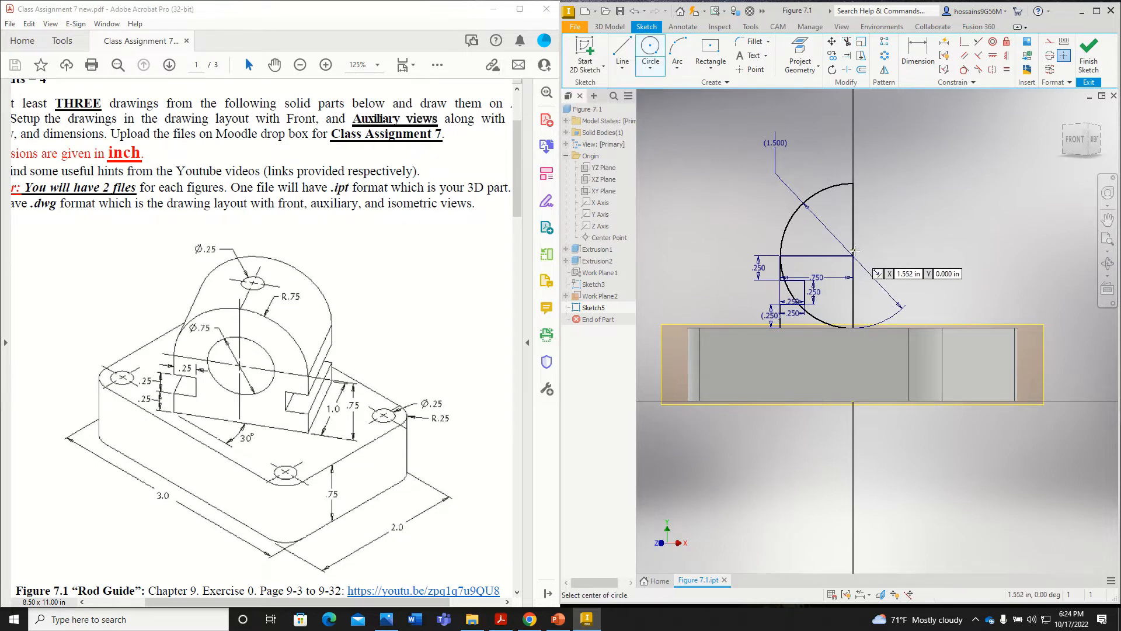
pyautogui.click(854, 255)
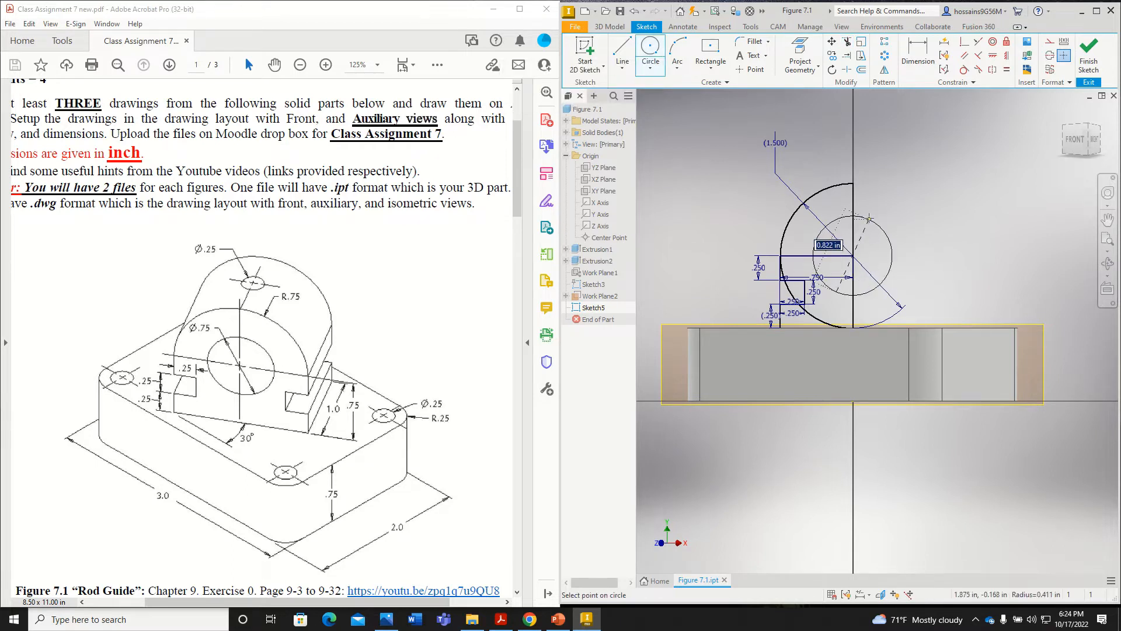
pyautogui.write('0.75')
pyautogui.press('Return')
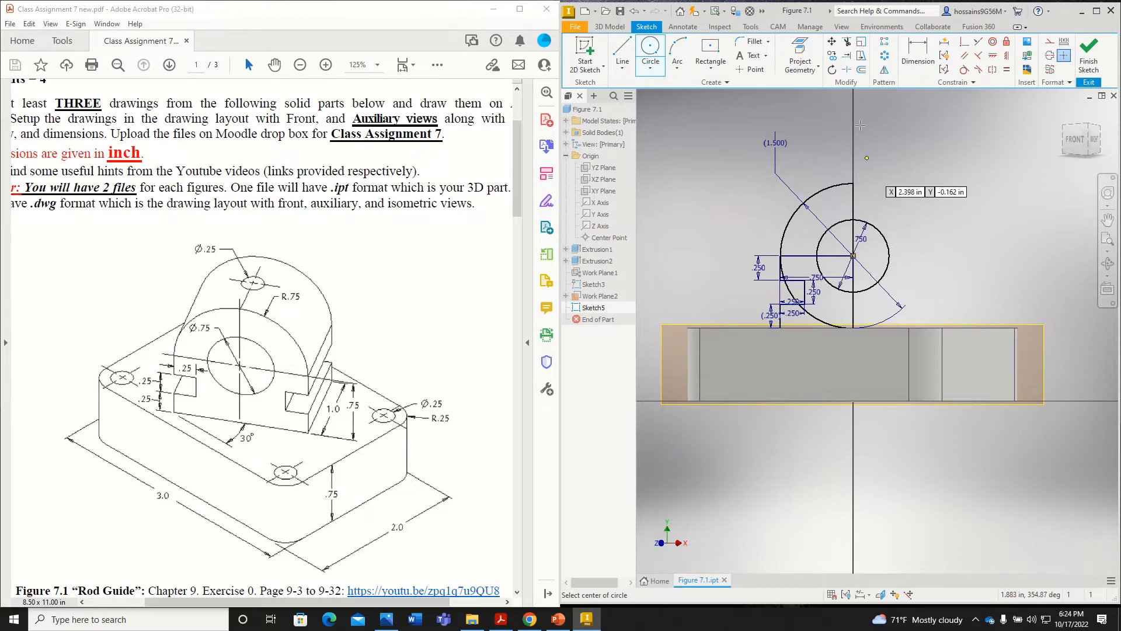
pyautogui.click(846, 45)
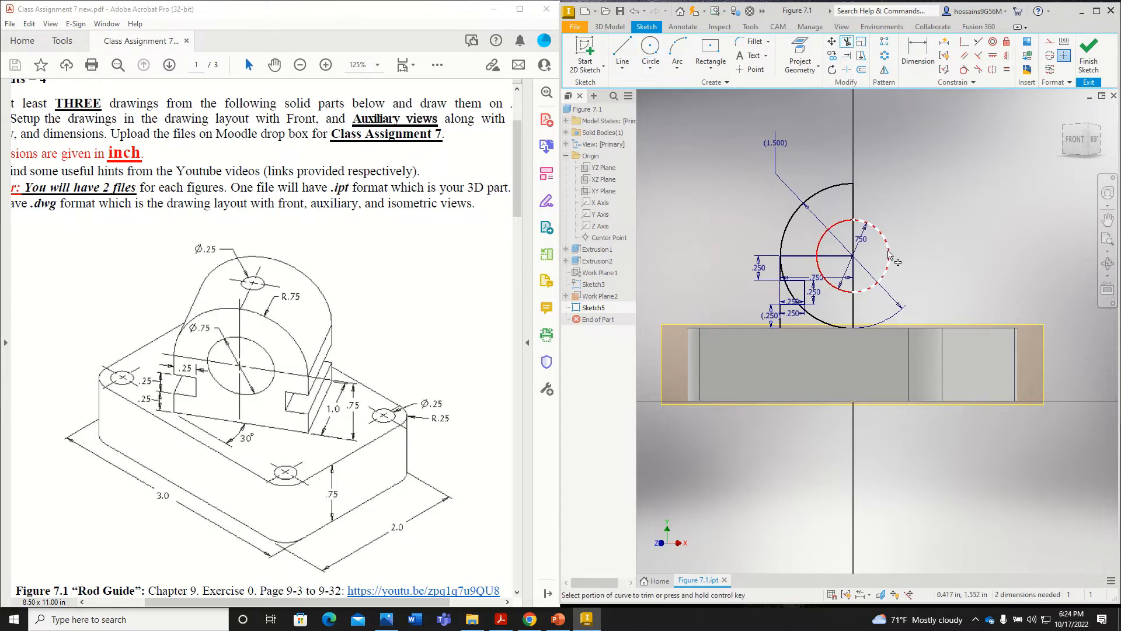
pyautogui.click(888, 257)
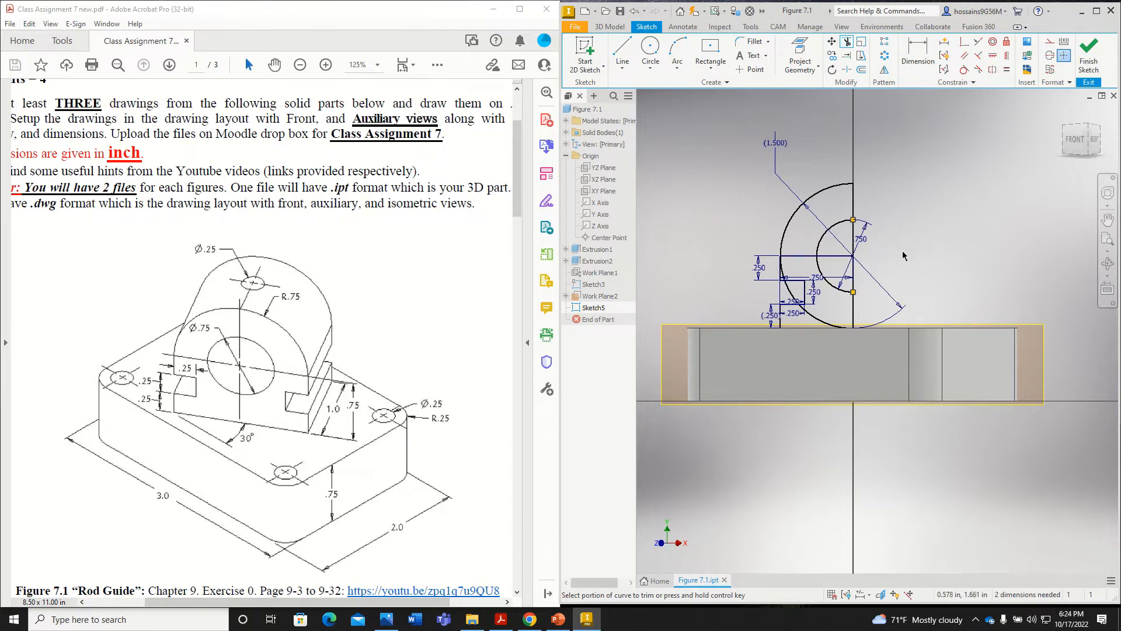
# Delete the horizontal line through the arcs' center and trim the outer arc below the upper end of the profile's left side.
pyautogui.scroll(2, 817, 207)
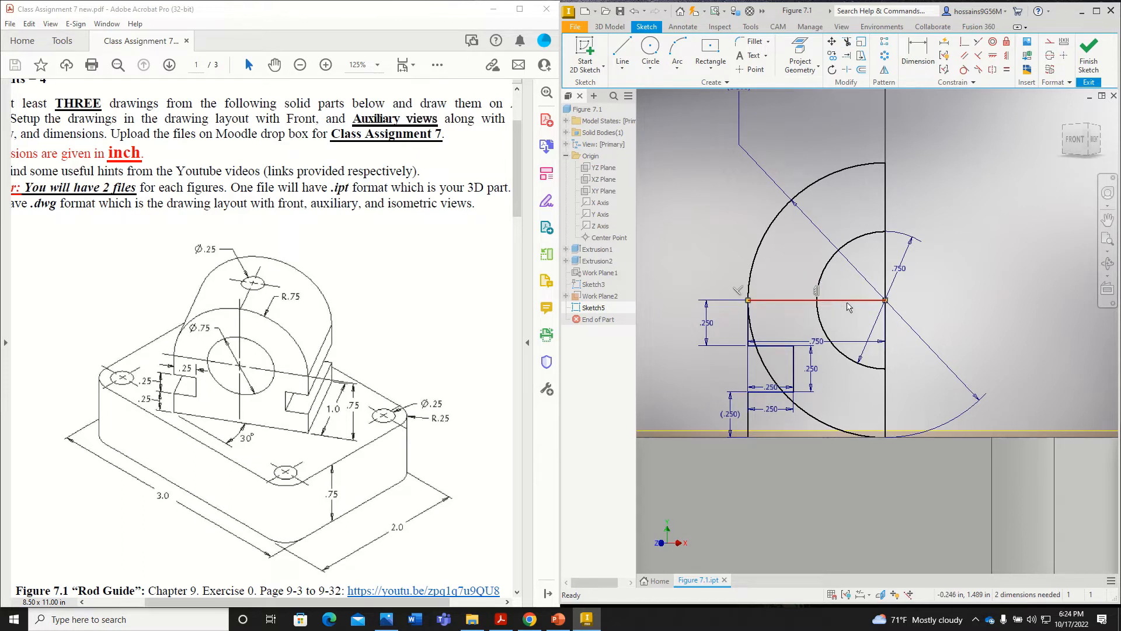
pyautogui.click(849, 302)
pyautogui.press('Delete')
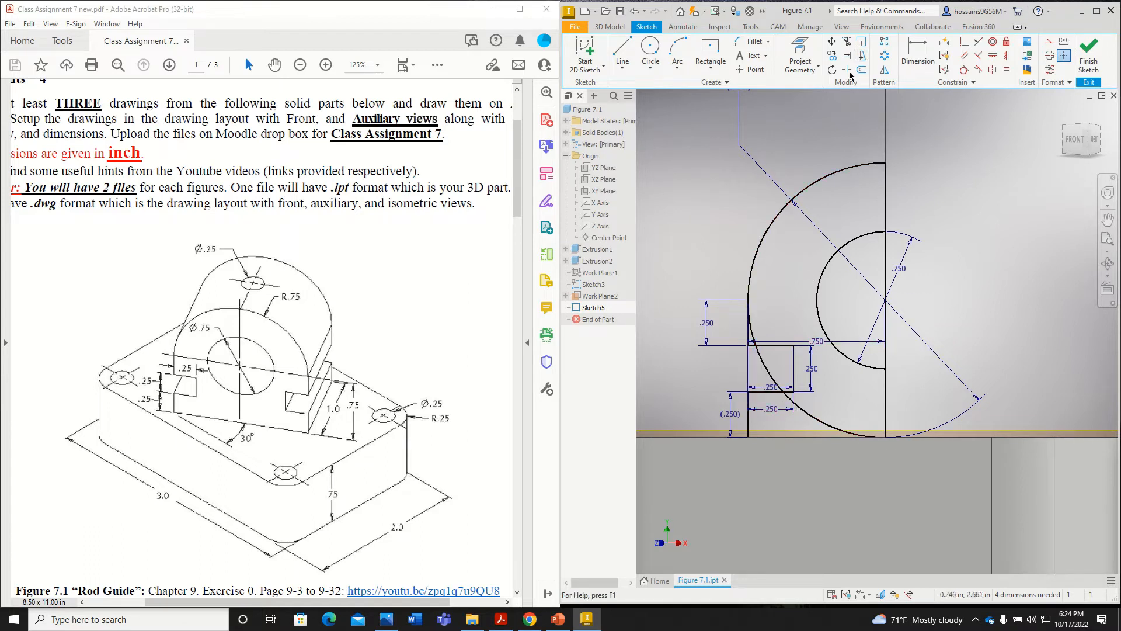
pyautogui.click(847, 42)
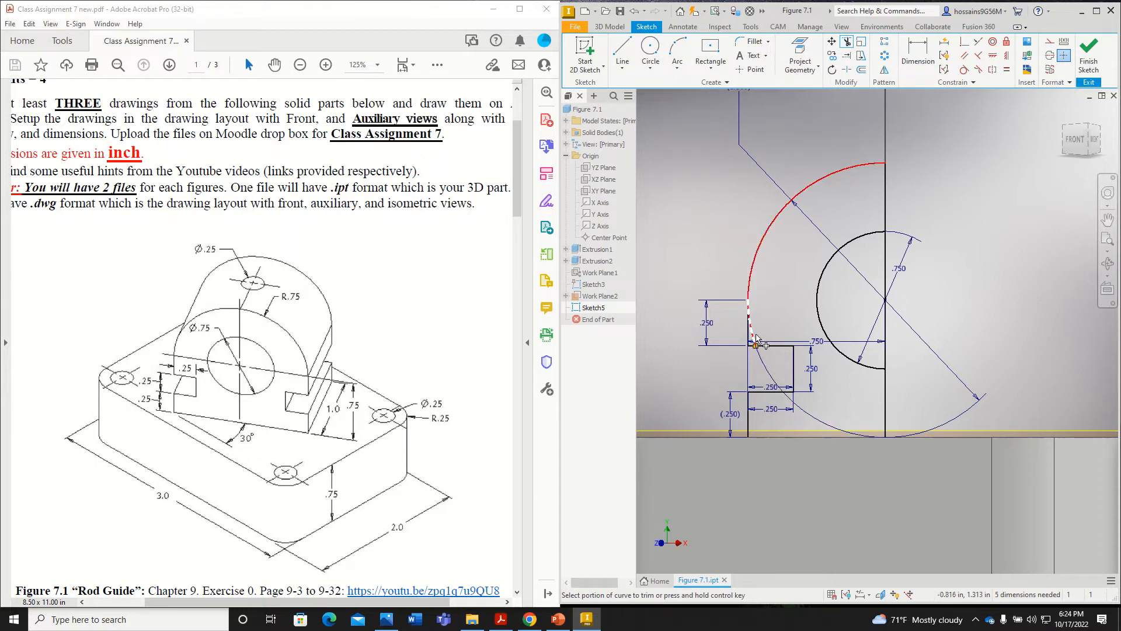
pyautogui.click(756, 336)
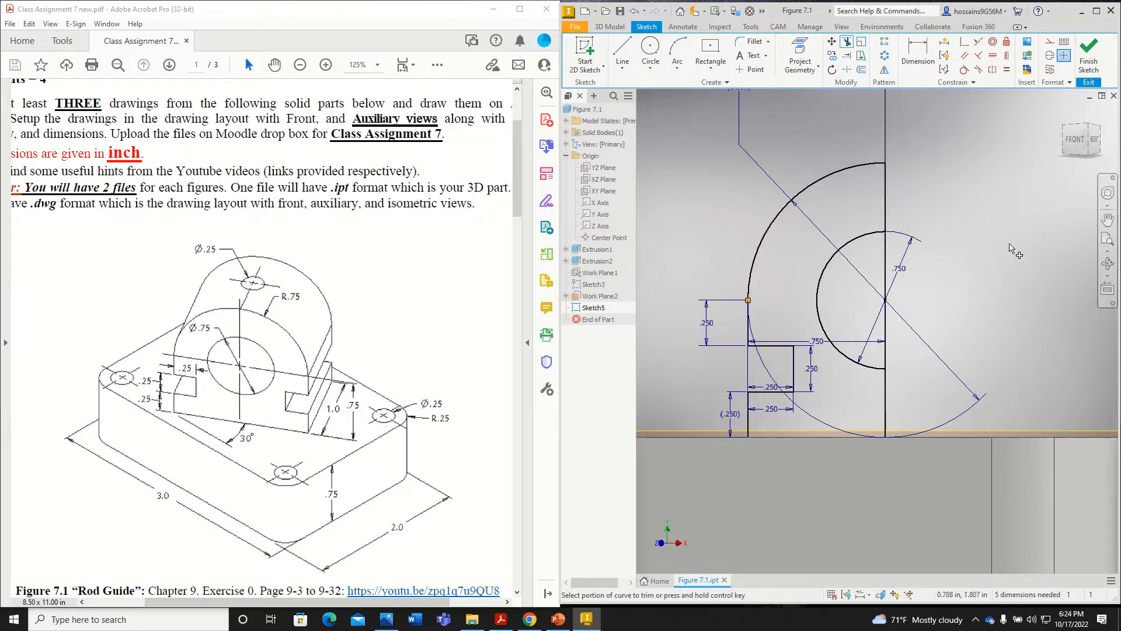
# Finish the sketch and extrude the half profile symmetrically about its plane by 1 in, joined to the base.
pyautogui.click(1089, 53)
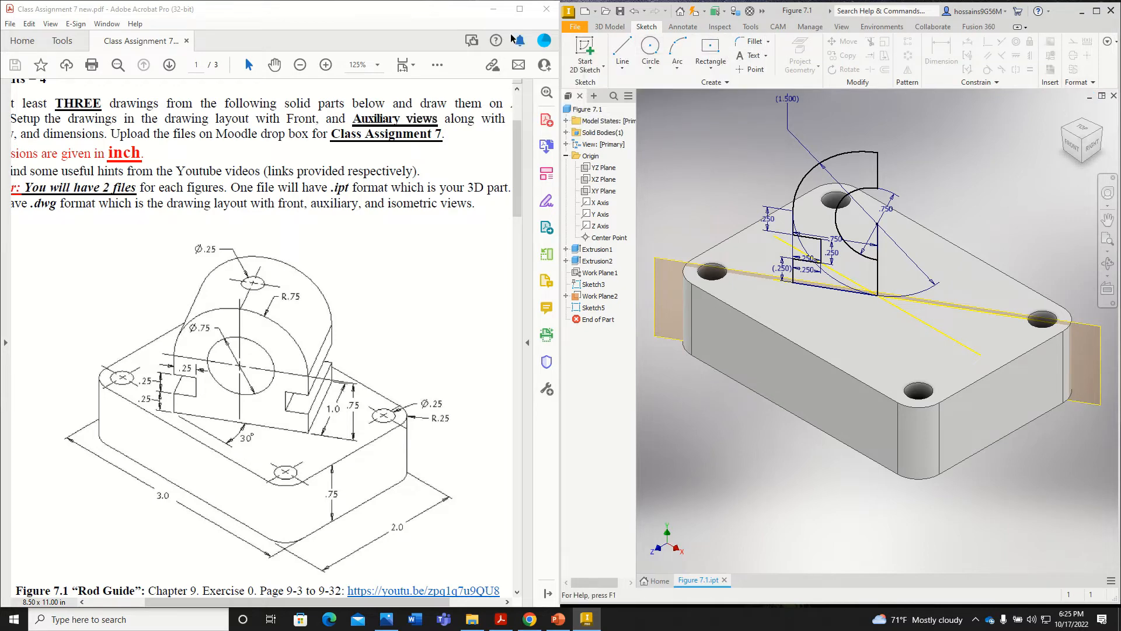
pyautogui.click(610, 27)
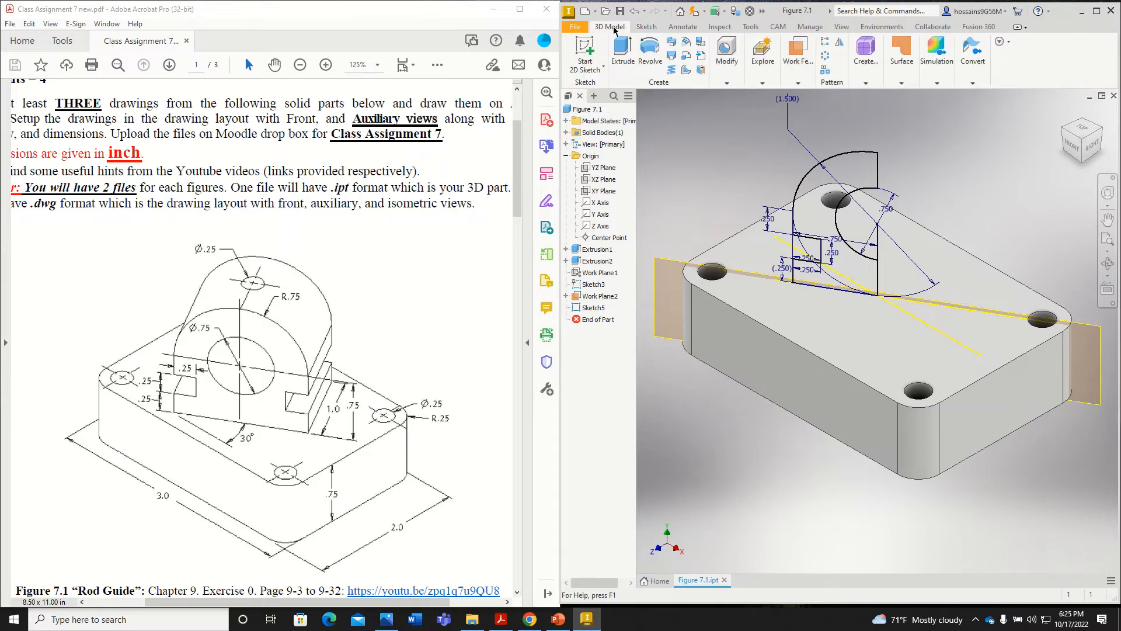
pyautogui.click(629, 59)
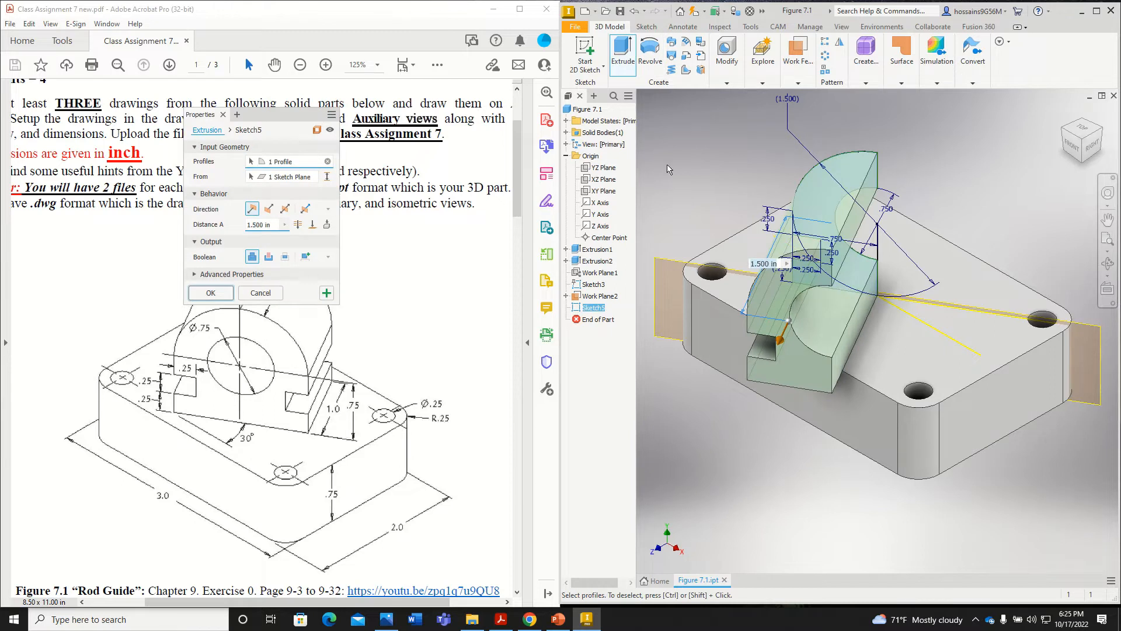
pyautogui.click(285, 209)
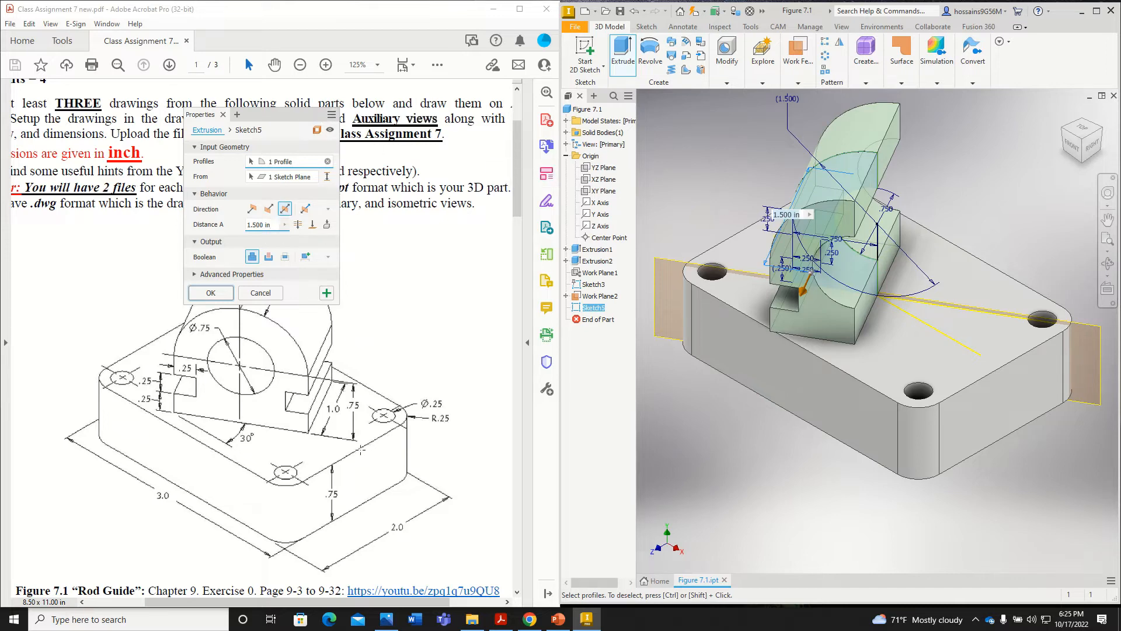
pyautogui.click(329, 408)
pyautogui.doubleClick(331, 408)
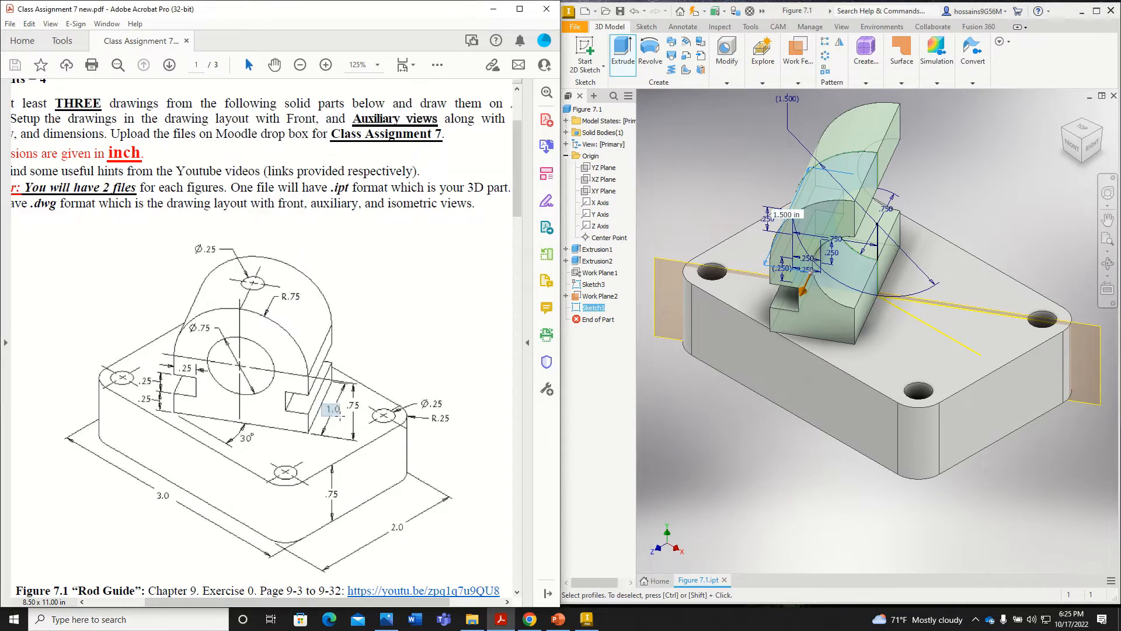
pyautogui.click(597, 623)
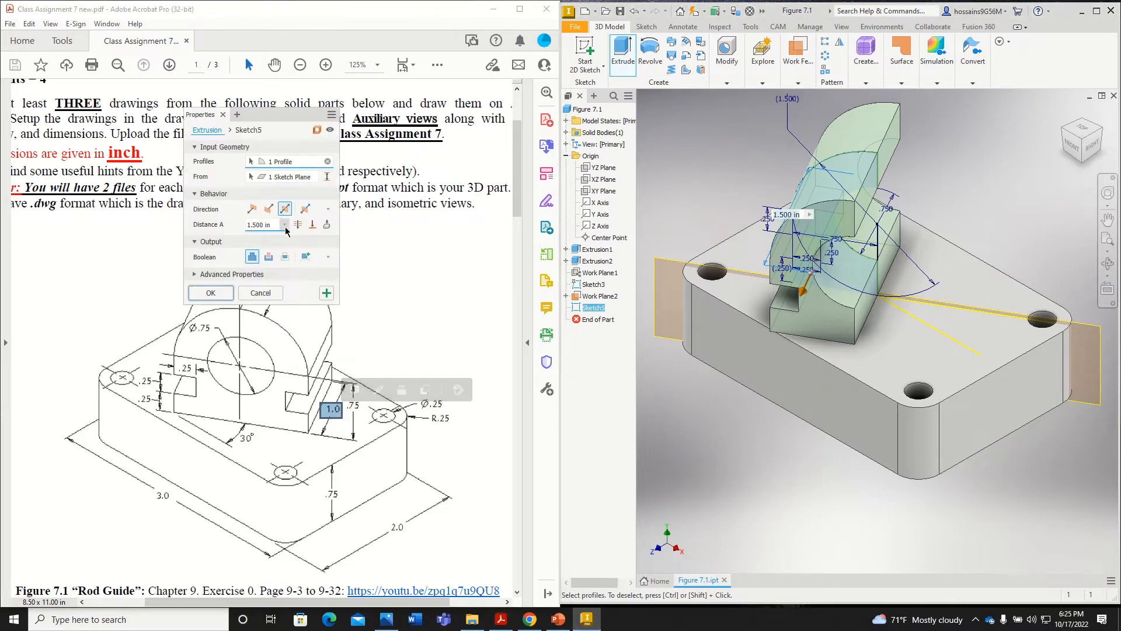
pyautogui.write('1')
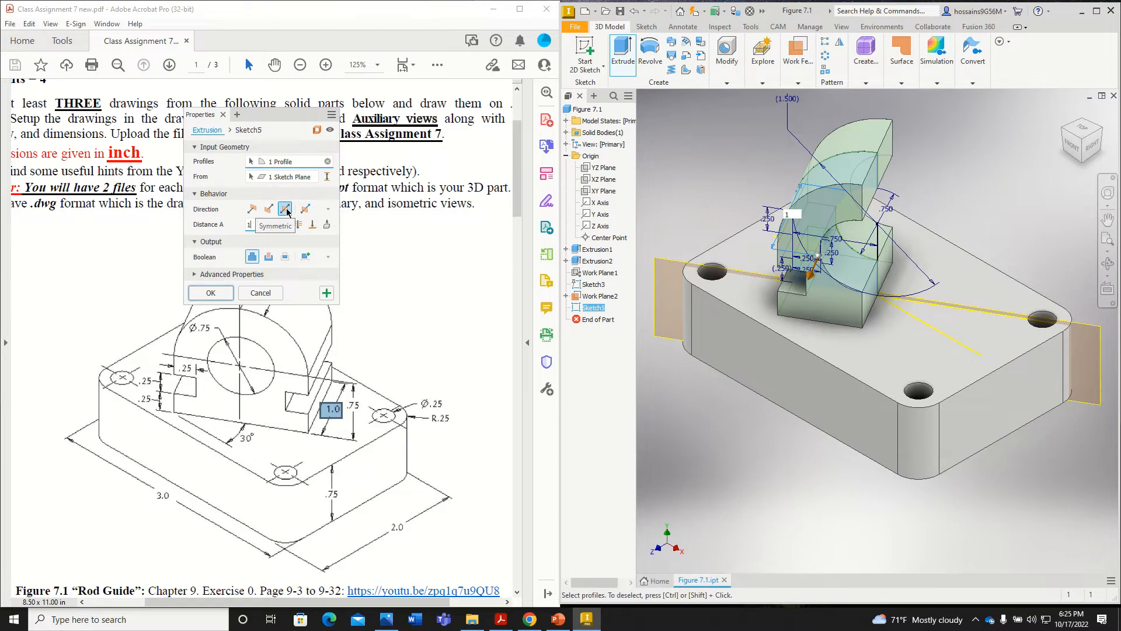
pyautogui.click(211, 294)
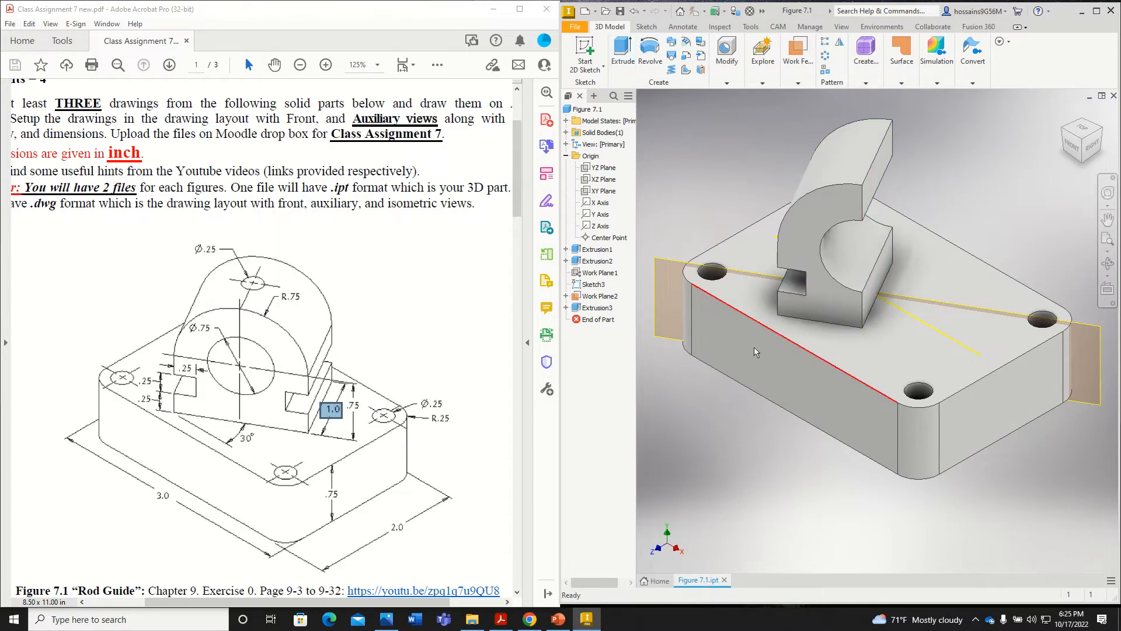
# Scroll the assignment PDF to show the whole Rod Guide figure, and narrow its window to give the modelling window more width.
pyautogui.scroll(1, 479, 530)
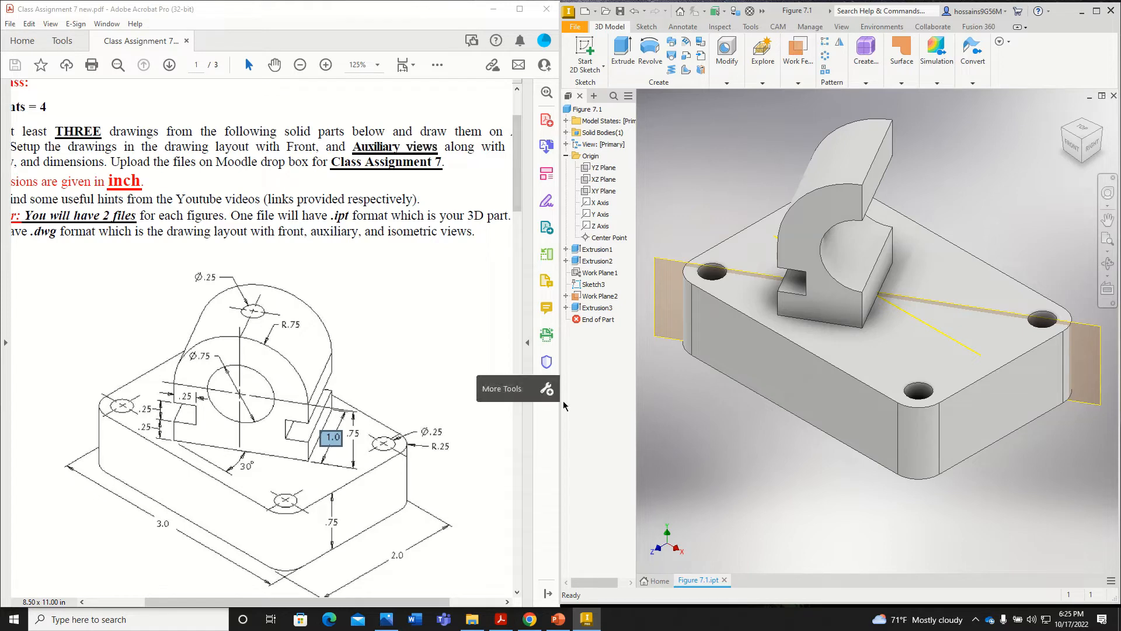
pyautogui.moveTo(558, 402); pyautogui.dragTo(462, 423)
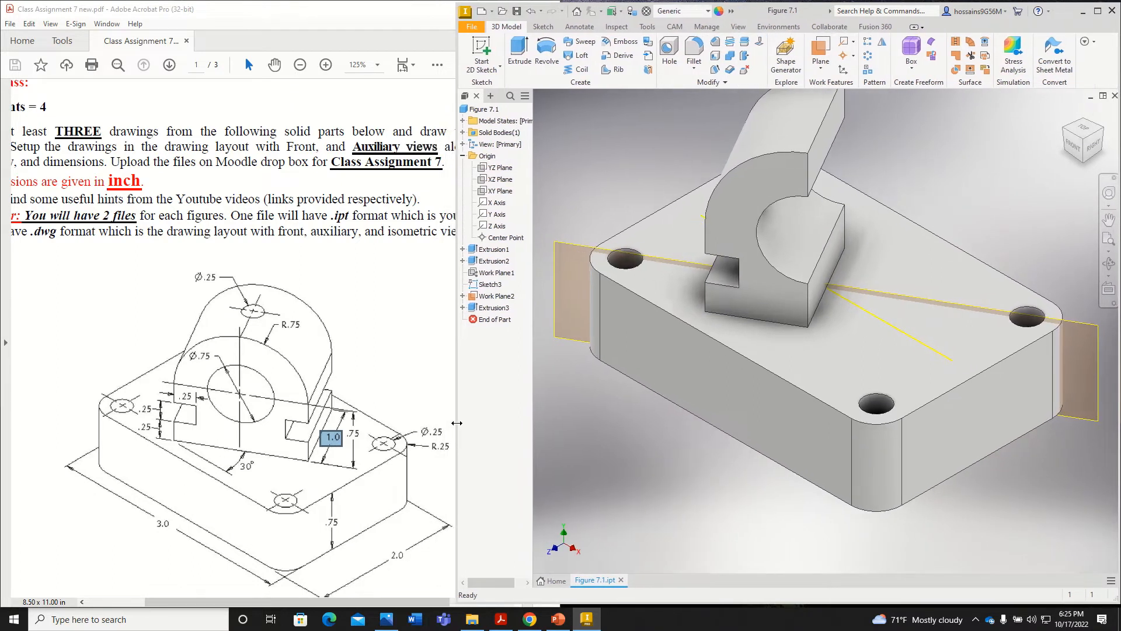
pyautogui.moveTo(362, 602); pyautogui.dragTo(391, 605)
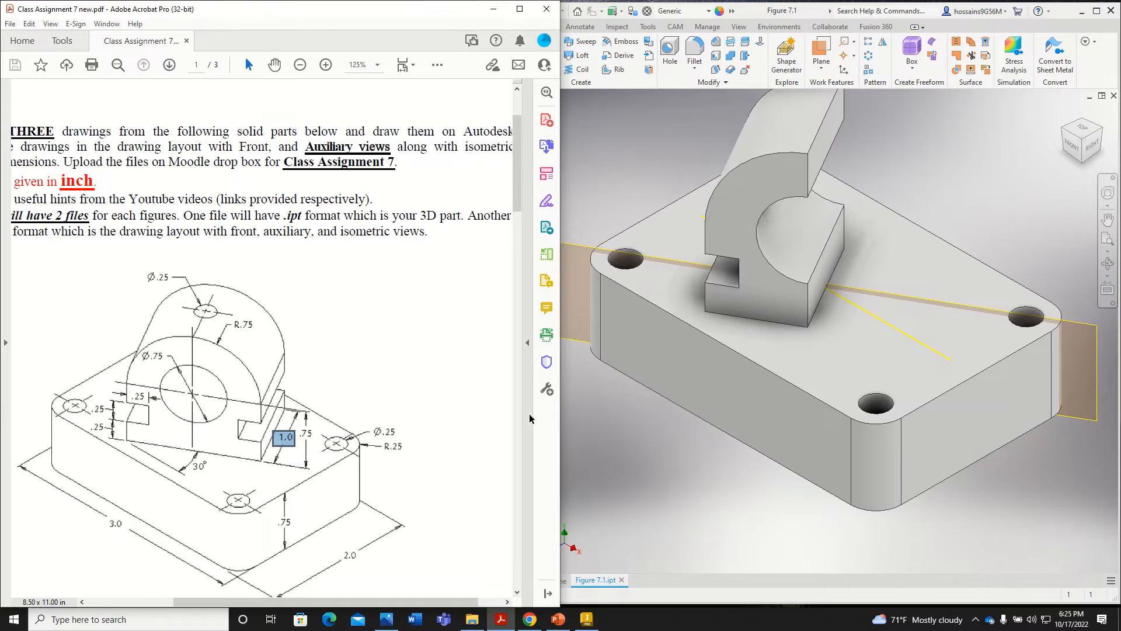
pyautogui.moveTo(563, 416); pyautogui.dragTo(458, 418)
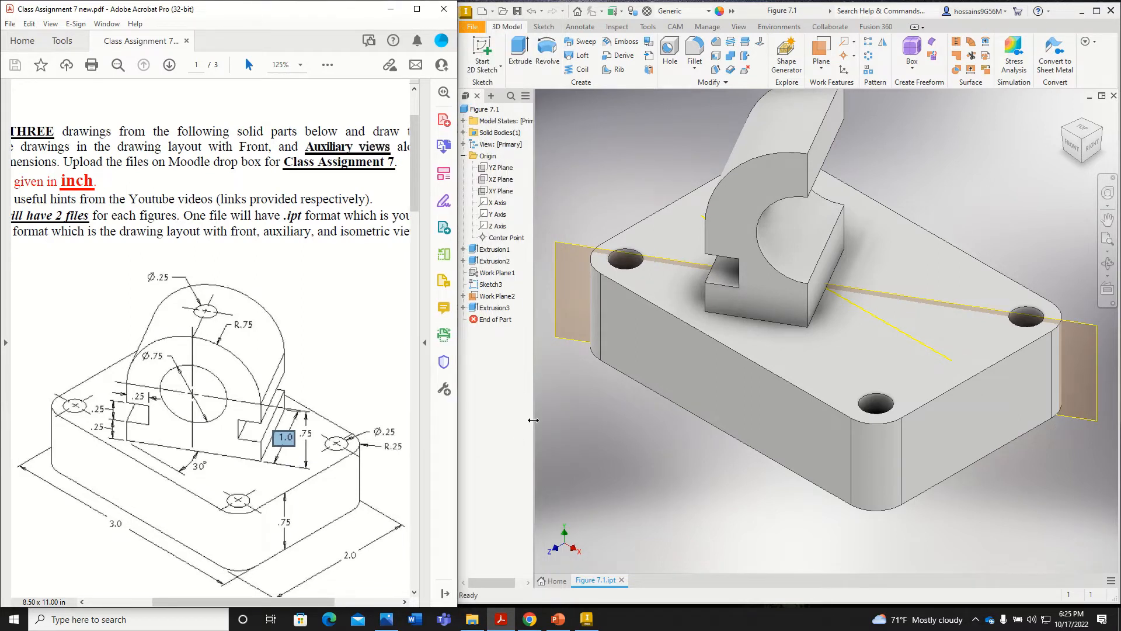
pyautogui.moveTo(533, 420); pyautogui.dragTo(461, 415)
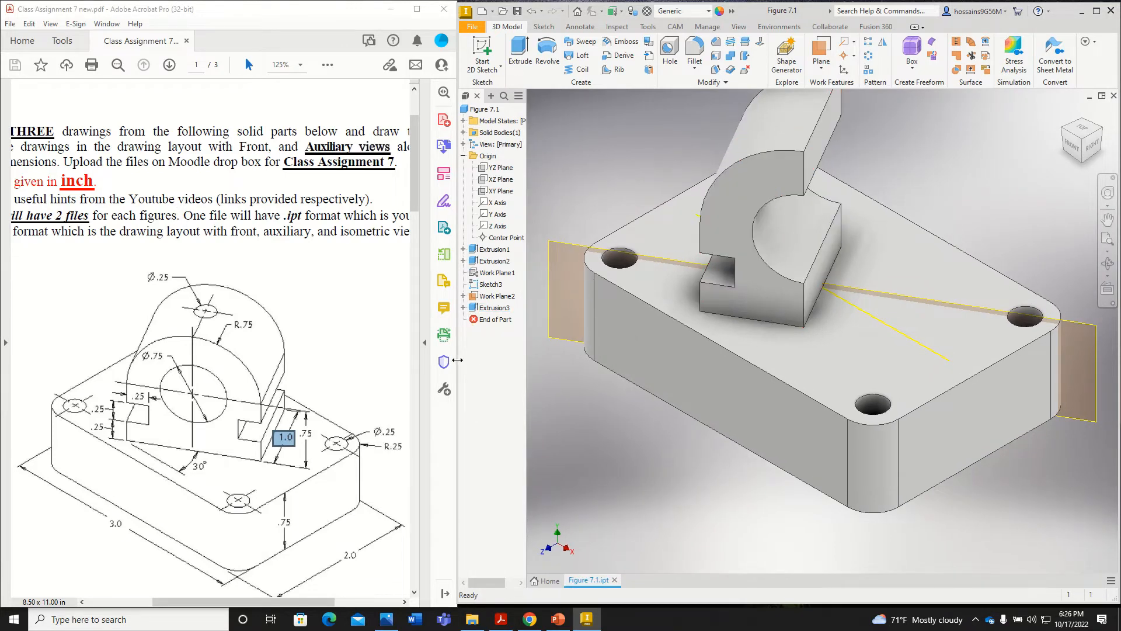
pyautogui.moveTo(457, 360); pyautogui.dragTo(413, 374)
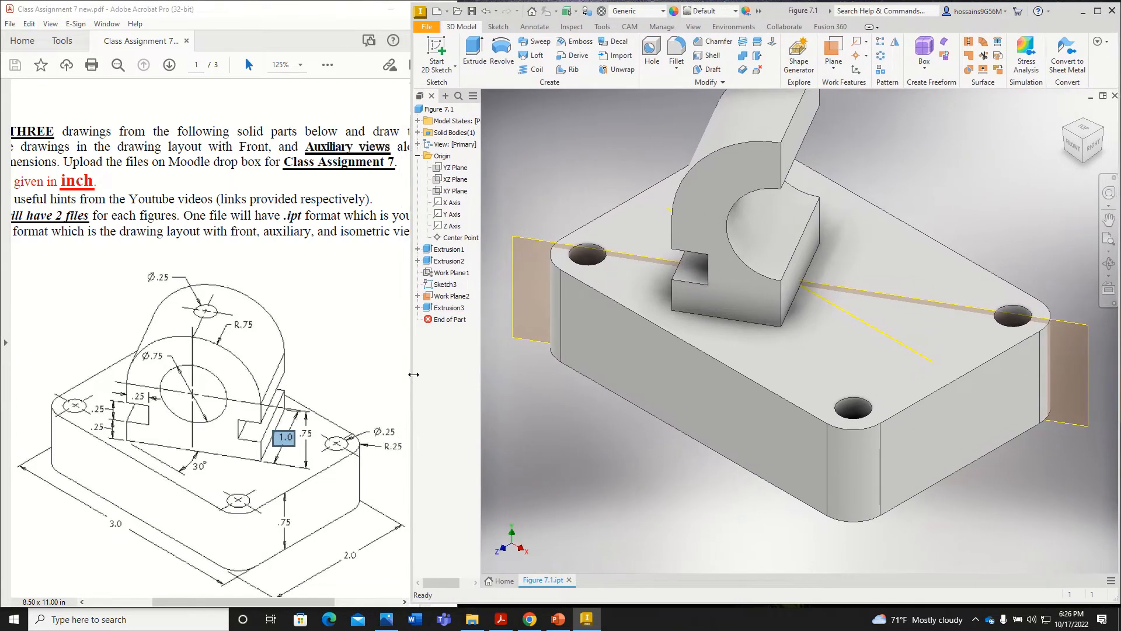
# Mirror the extruded half guide about its flat central cut face to complete the upper guide.
pyautogui.scroll(-2, 210, 351)
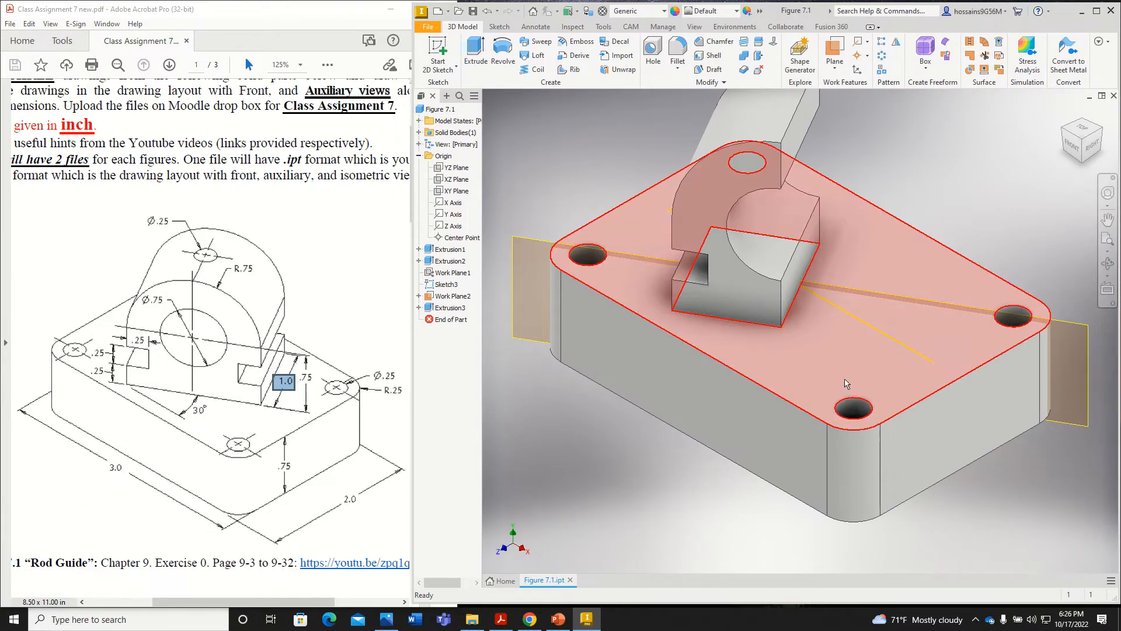
pyautogui.scroll(-3, 949, 156)
pyautogui.scroll(6, 935, 134)
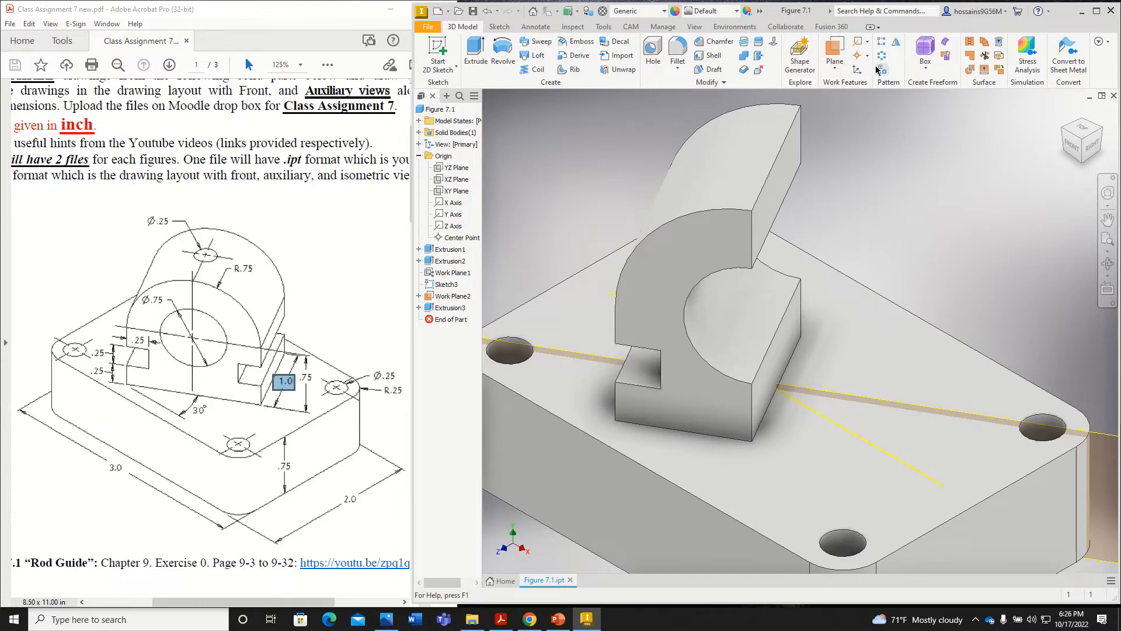
pyautogui.click(896, 42)
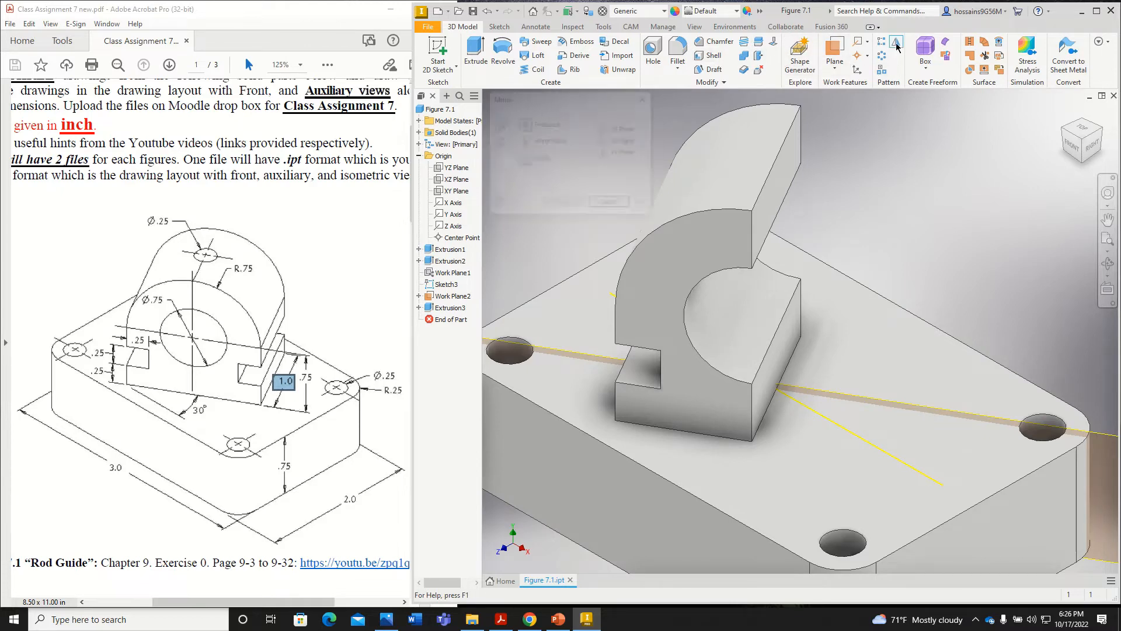
pyautogui.click(734, 242)
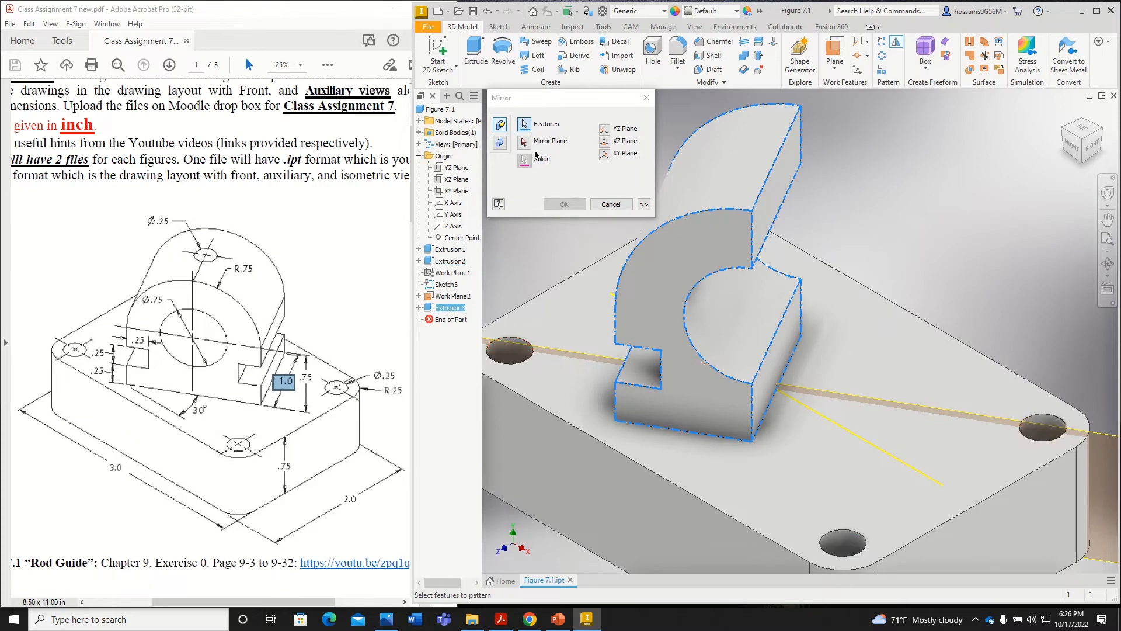
pyautogui.click(524, 142)
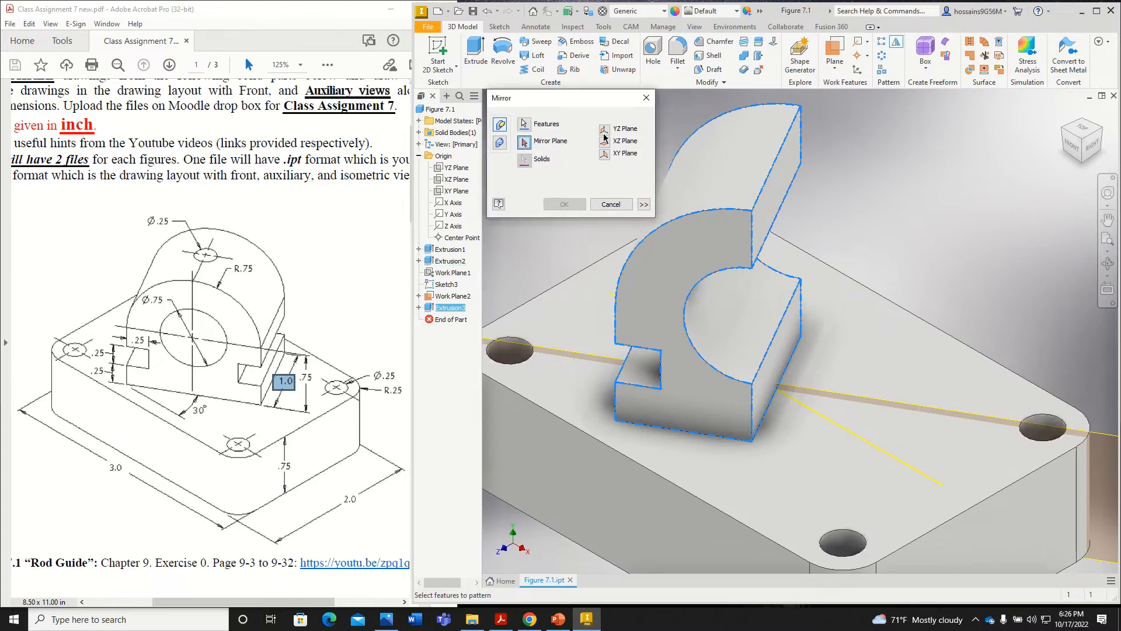
pyautogui.click(784, 164)
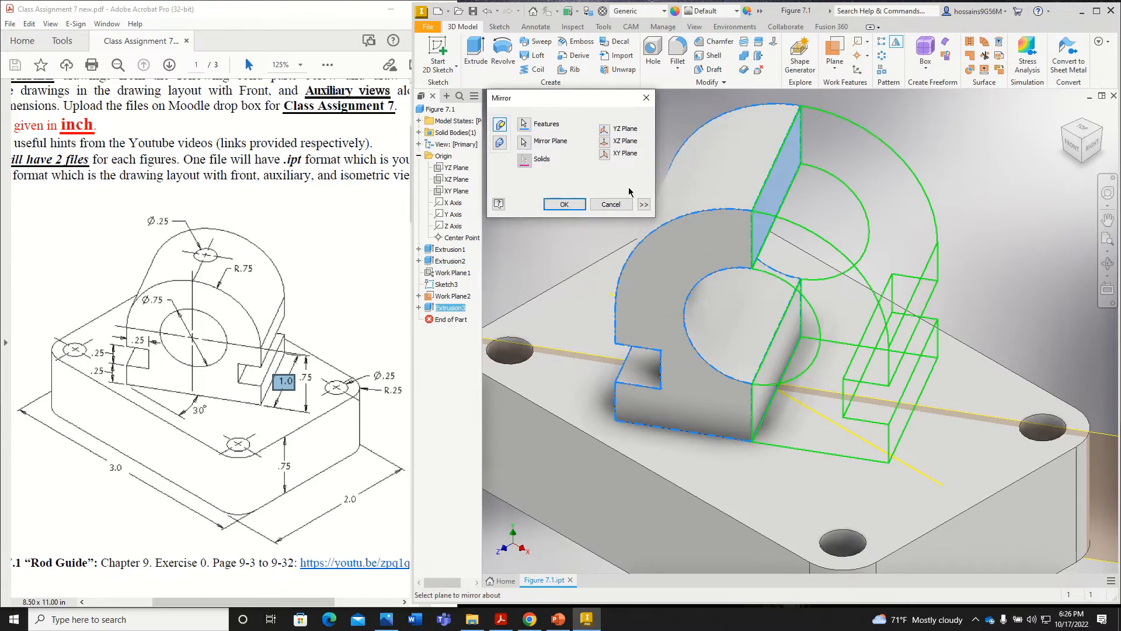
pyautogui.click(564, 205)
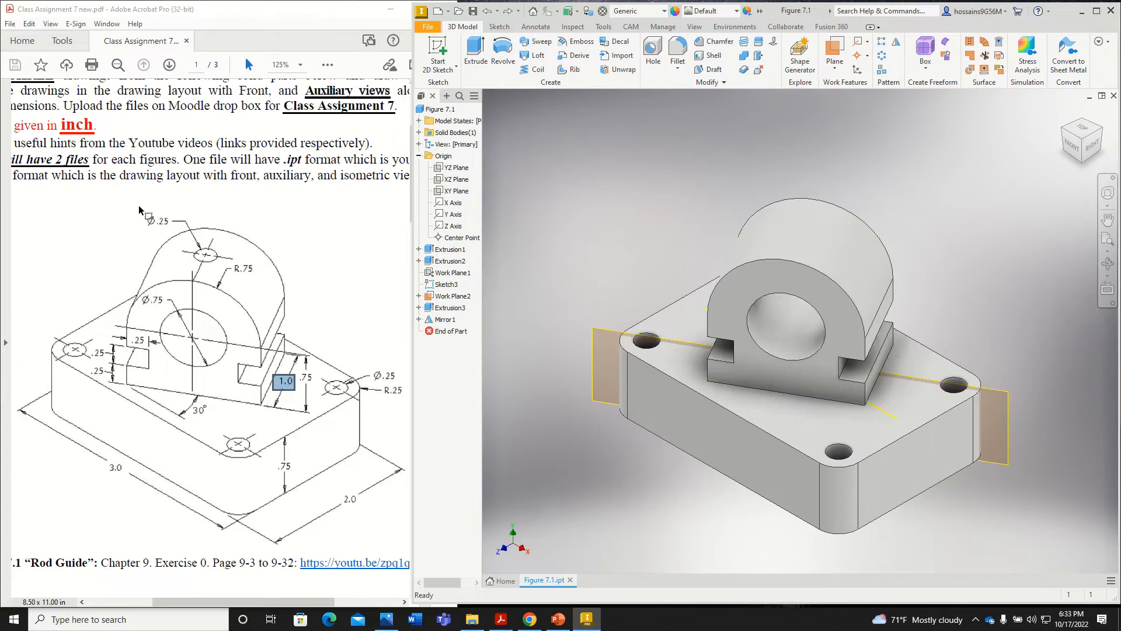
# Mark the Ø.25 hole callout on top of the guide in the PDF figure, and maximize the modelling window.
pyautogui.moveTo(139, 207); pyautogui.dragTo(227, 263)
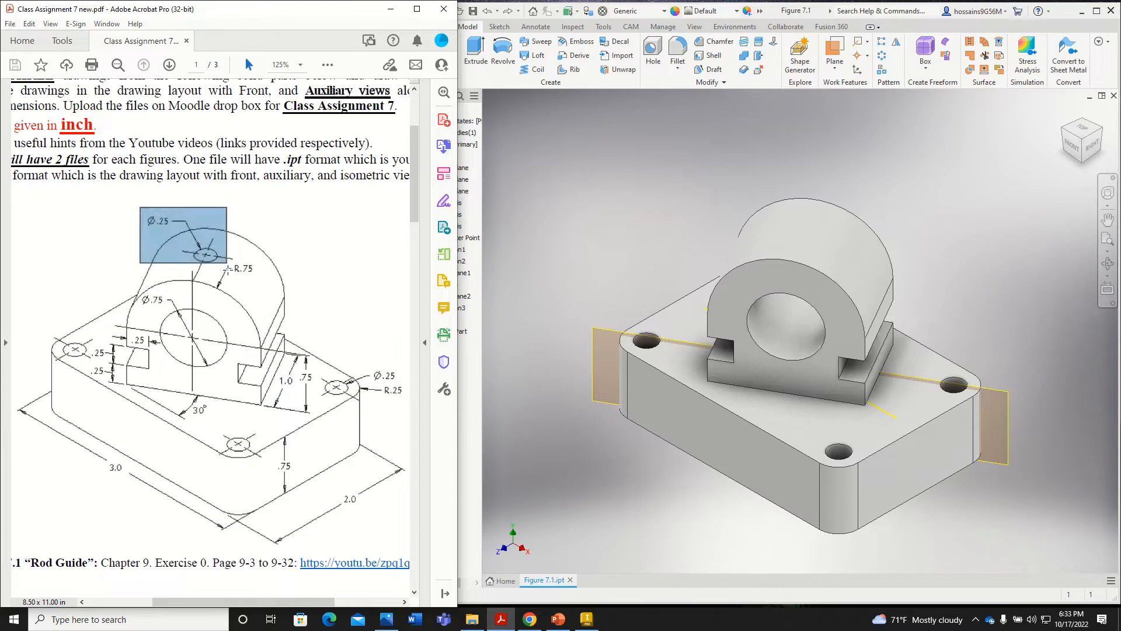
pyautogui.click(547, 255)
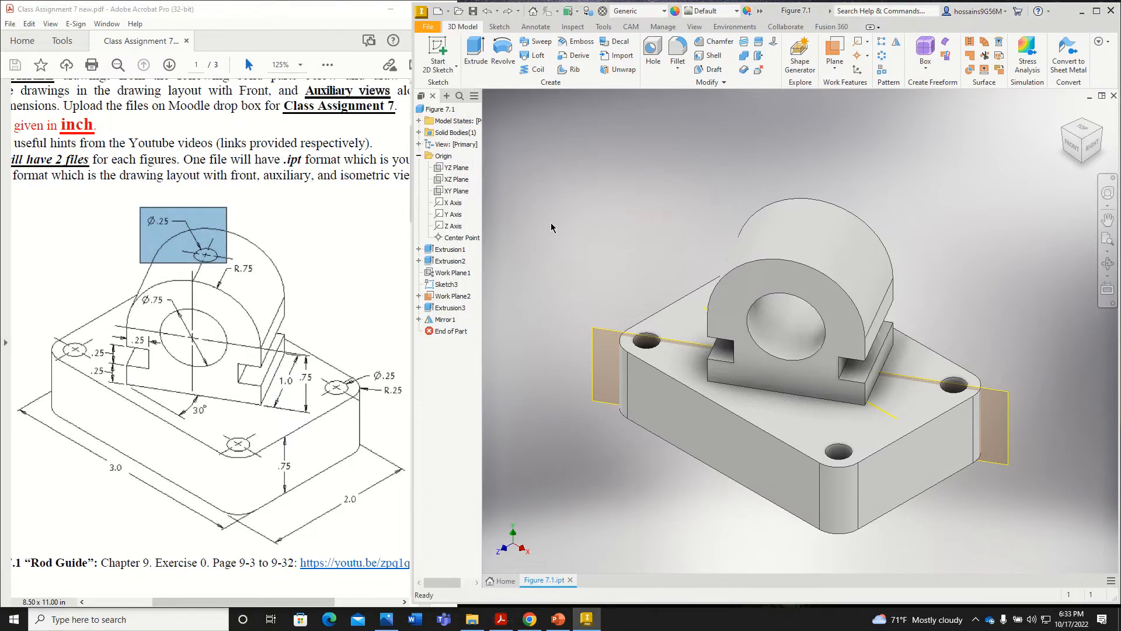
pyautogui.click(1096, 11)
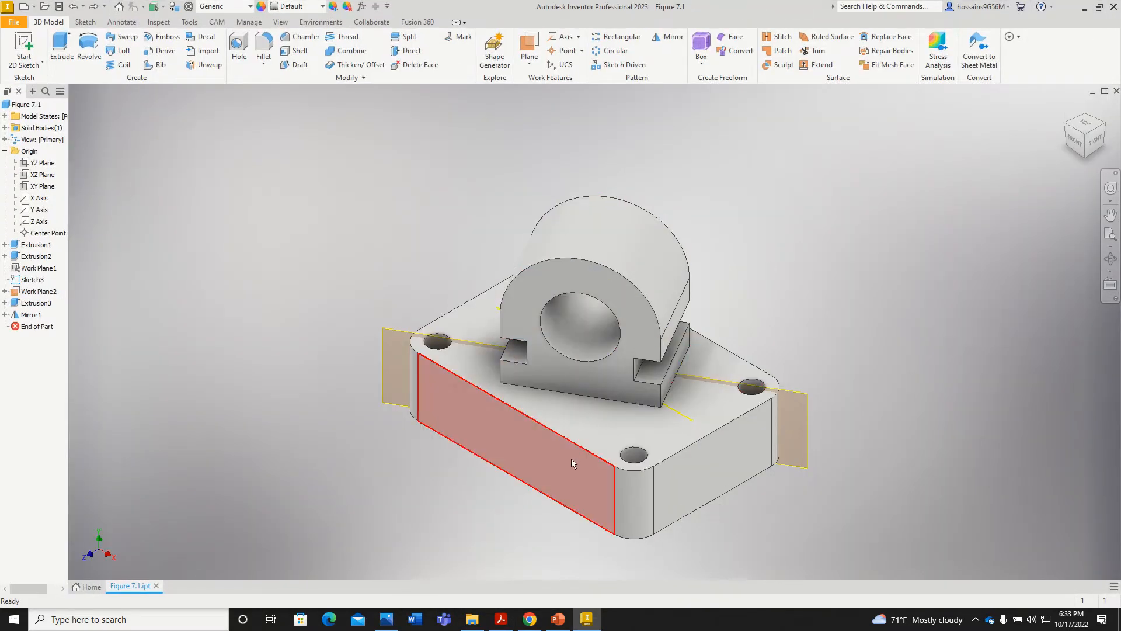
pyautogui.scroll(-4, 572, 459)
pyautogui.scroll(3, 571, 458)
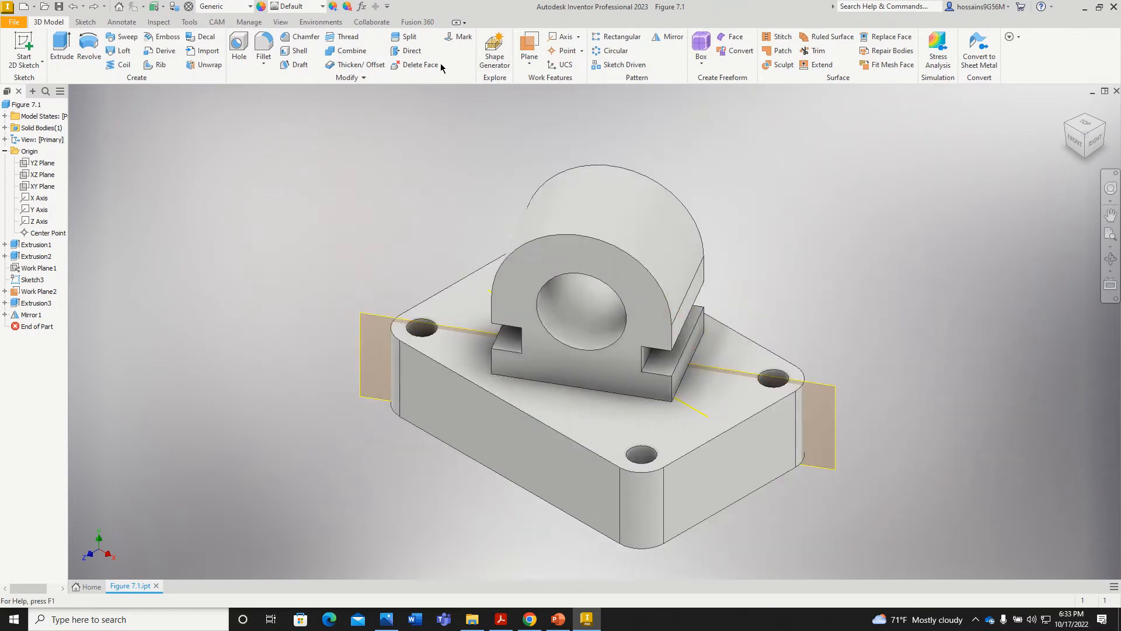
pyautogui.click(526, 65)
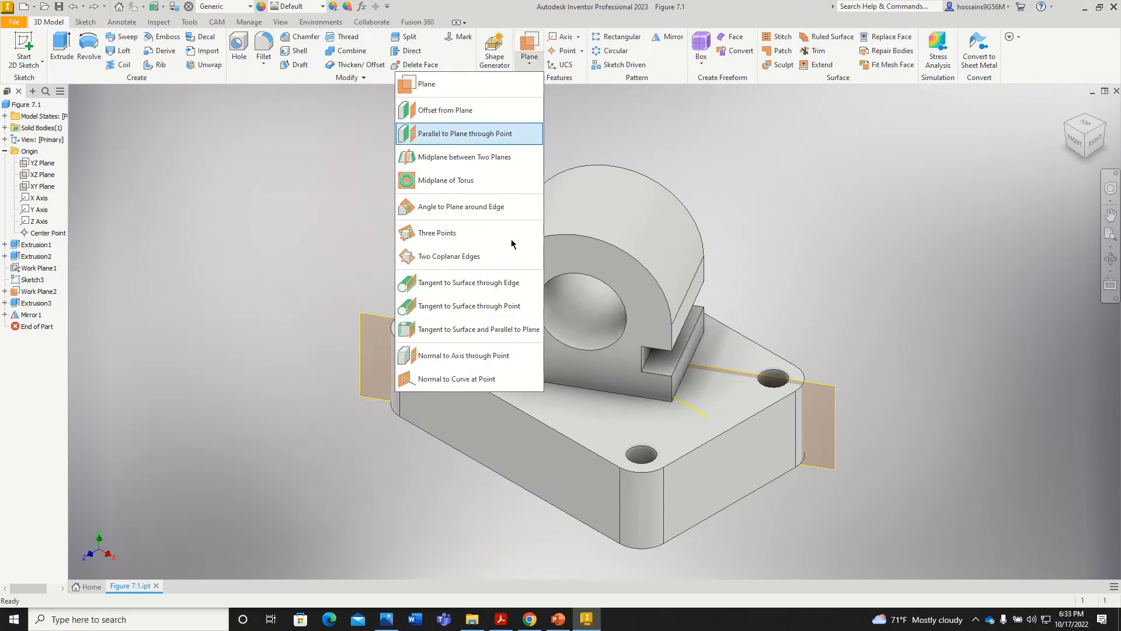
pyautogui.click(458, 329)
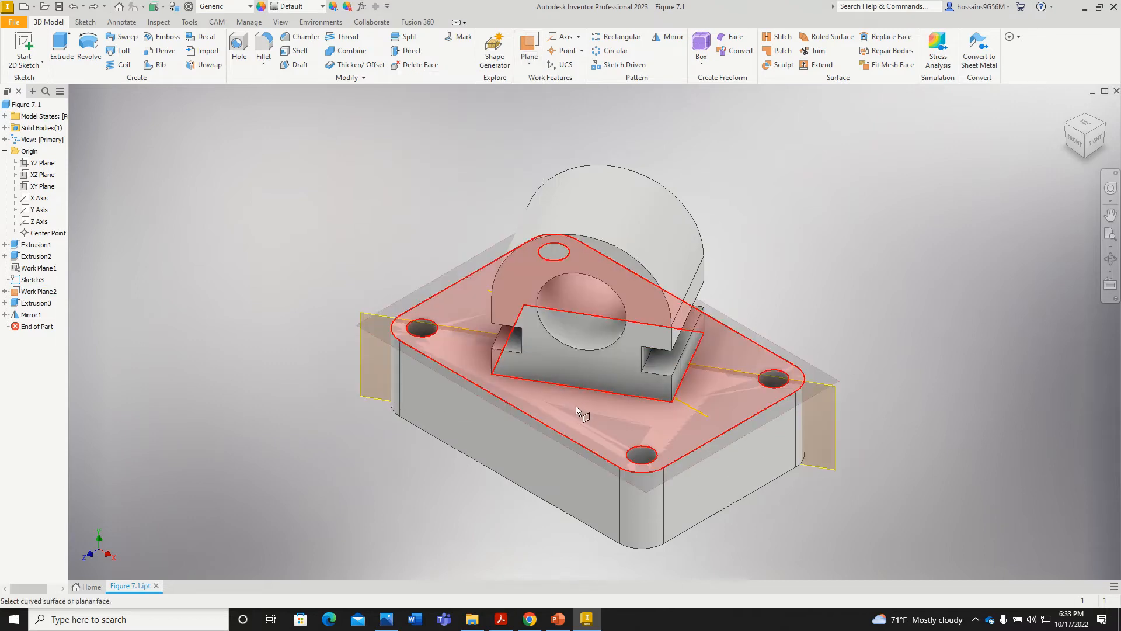
pyautogui.click(577, 409)
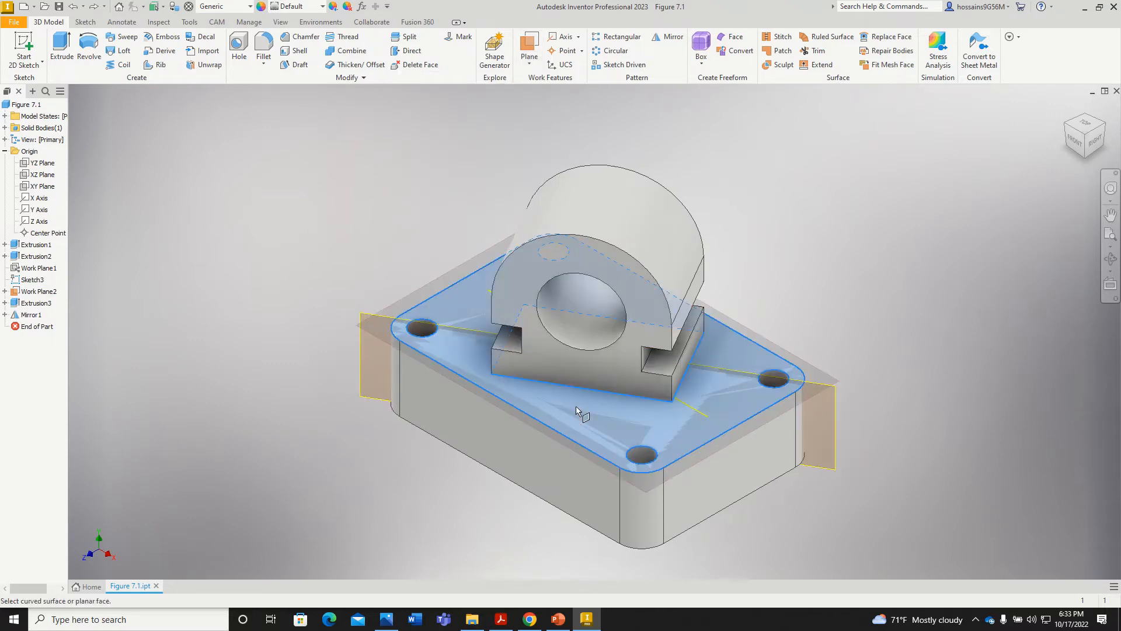
pyautogui.click(610, 194)
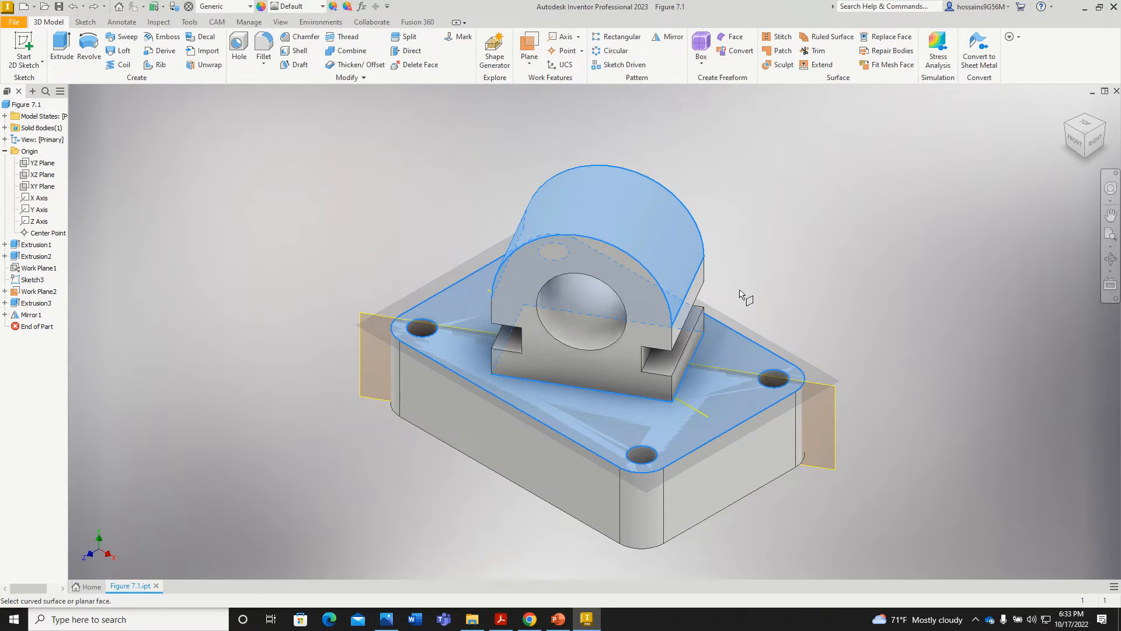
pyautogui.press('Escape')
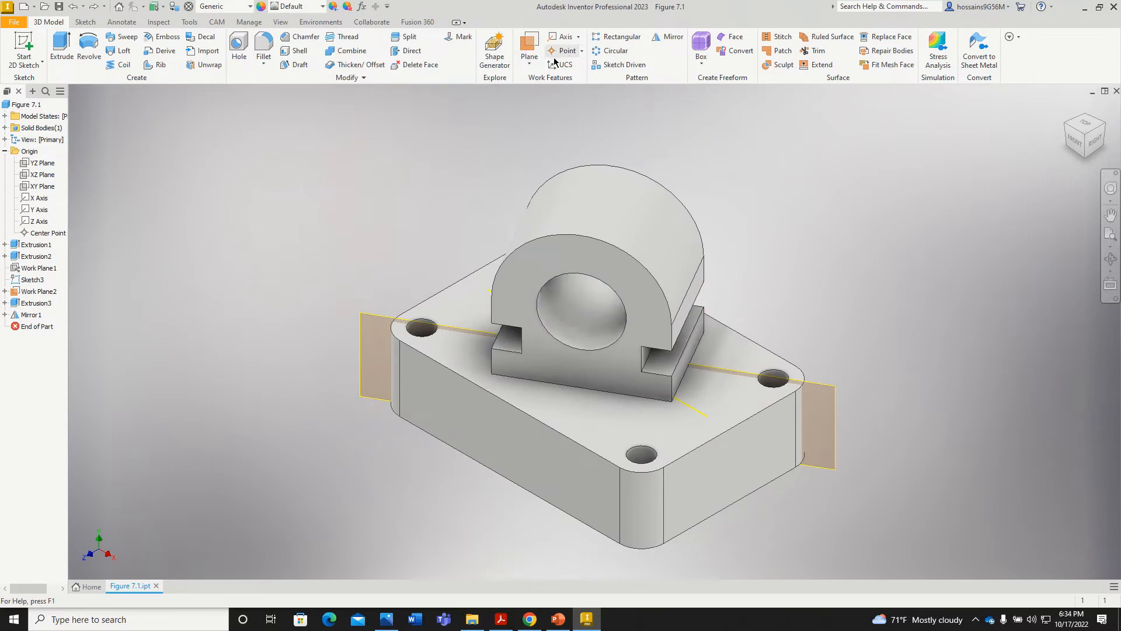
# Create a work plane tangent to the guide's outer cylindrical surface and parallel to the base's top face.
pyautogui.click(529, 62)
pyautogui.click(453, 330)
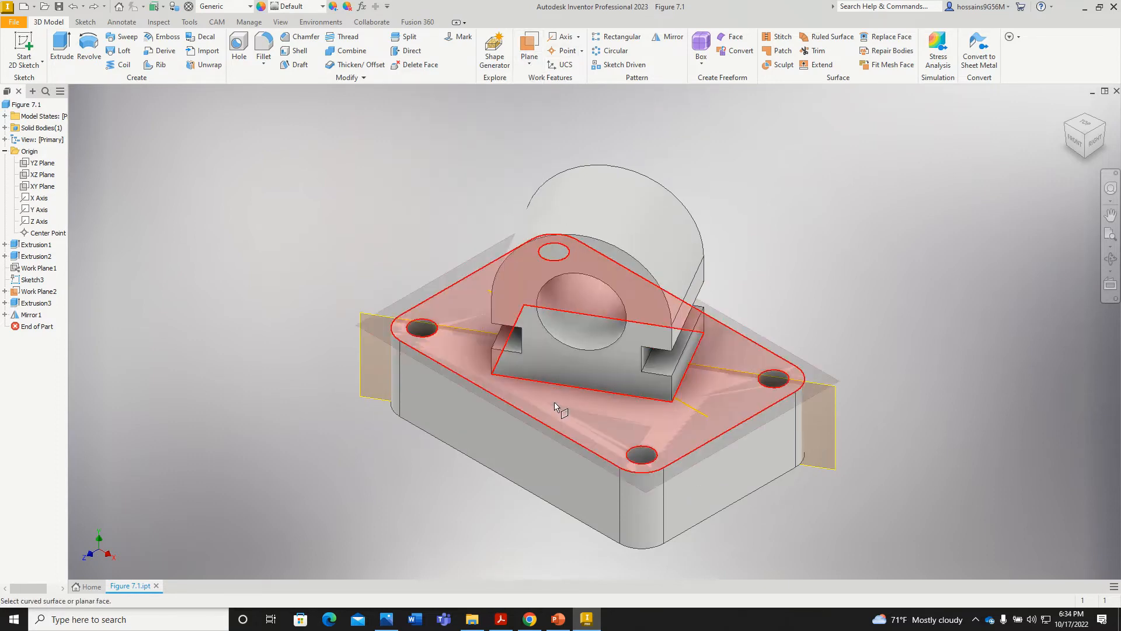
pyautogui.click(556, 407)
pyautogui.click(634, 192)
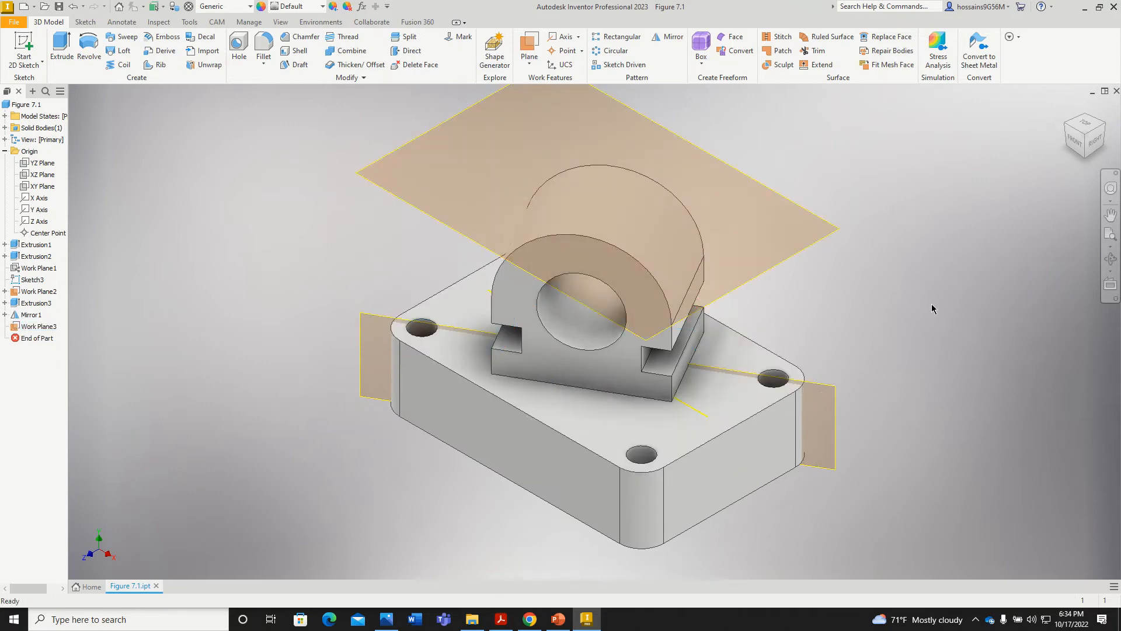
pyautogui.scroll(-3, 931, 304)
pyautogui.scroll(3, 884, 201)
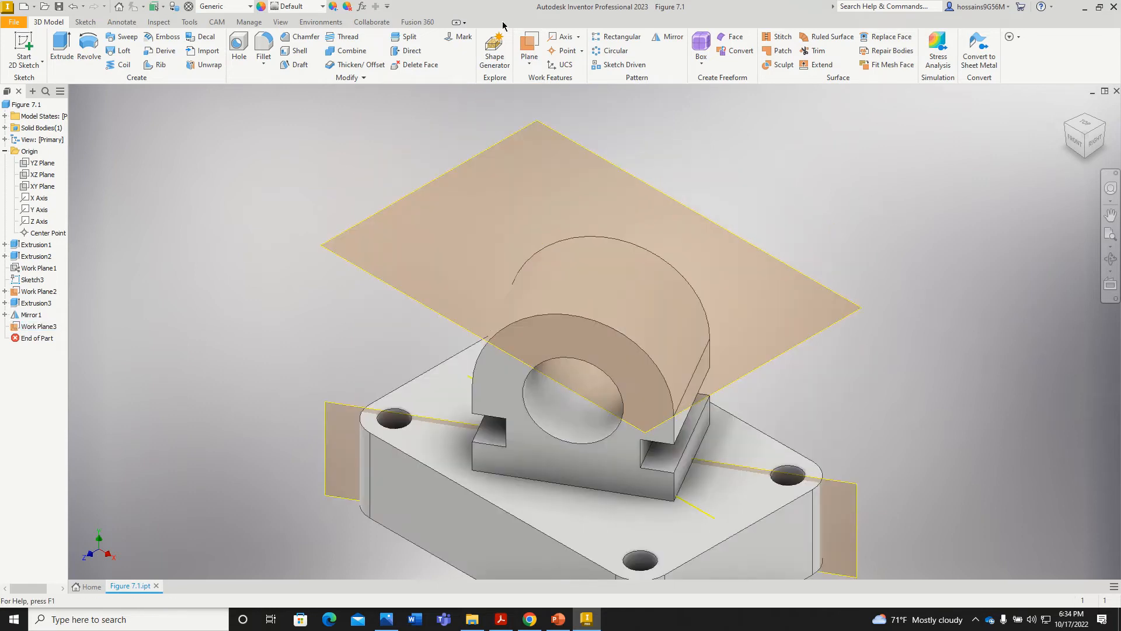
# Sketch a 0.25 in diameter circle centred on the origin on the work plane tangent to the top of the guide.
pyautogui.click(23, 44)
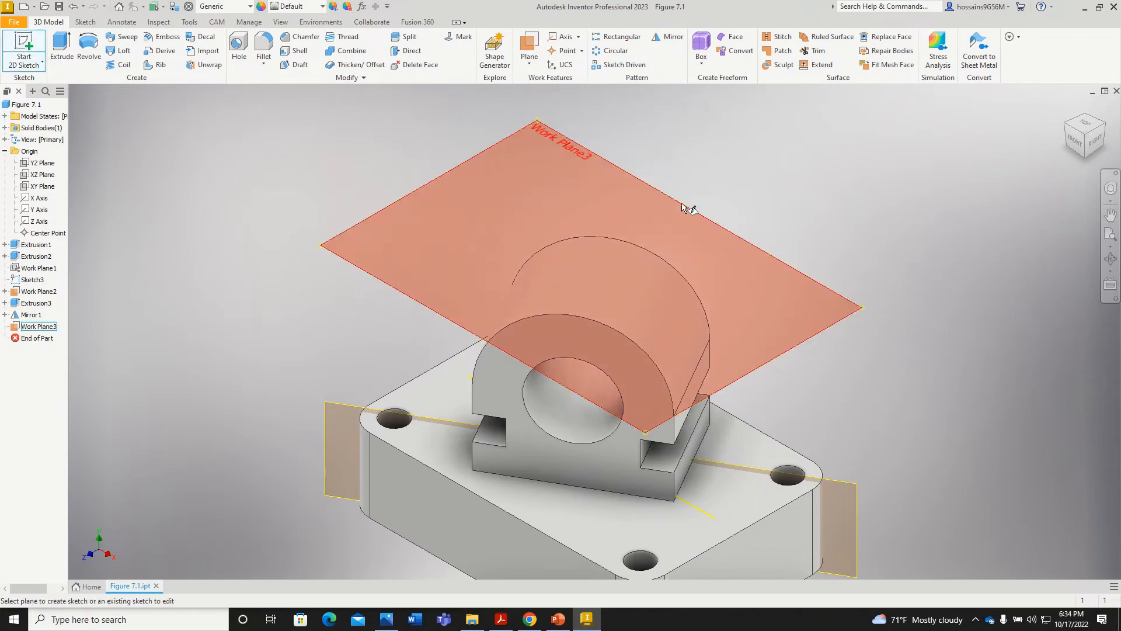
pyautogui.click(685, 207)
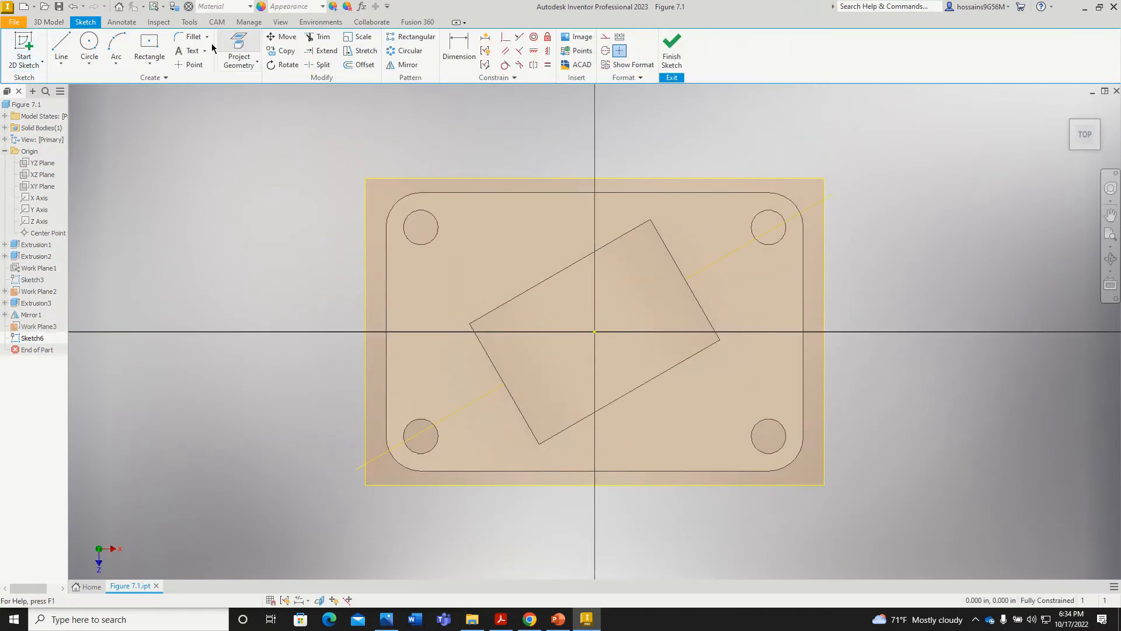
pyautogui.click(89, 46)
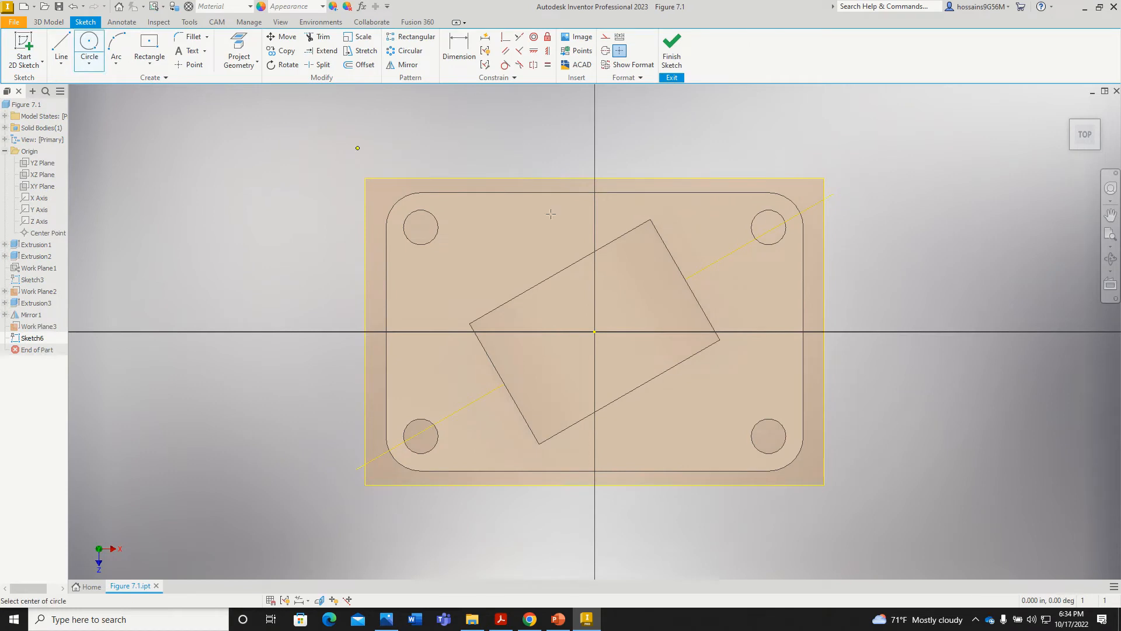
pyautogui.click(595, 332)
pyautogui.write('0')
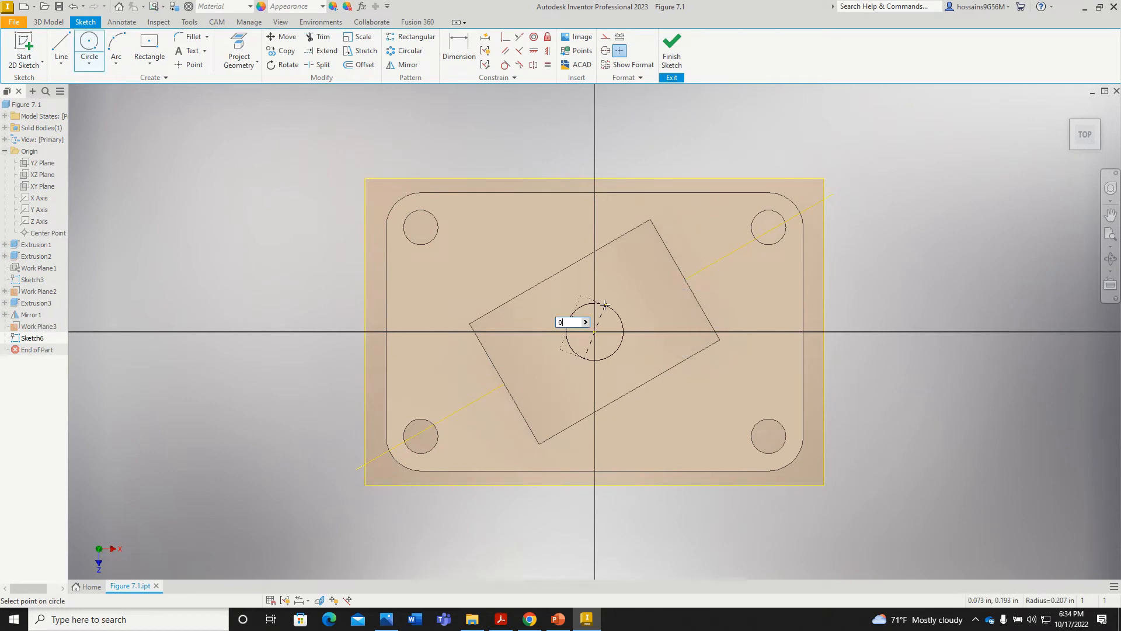
pyautogui.write('.25')
pyautogui.press('Return')
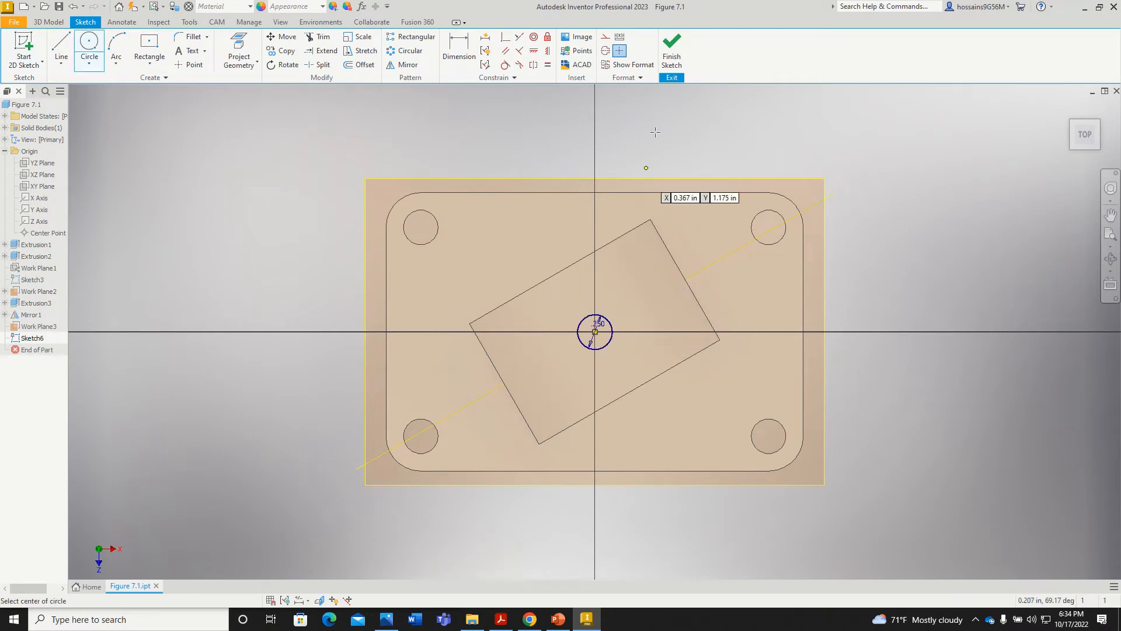
pyautogui.click(673, 53)
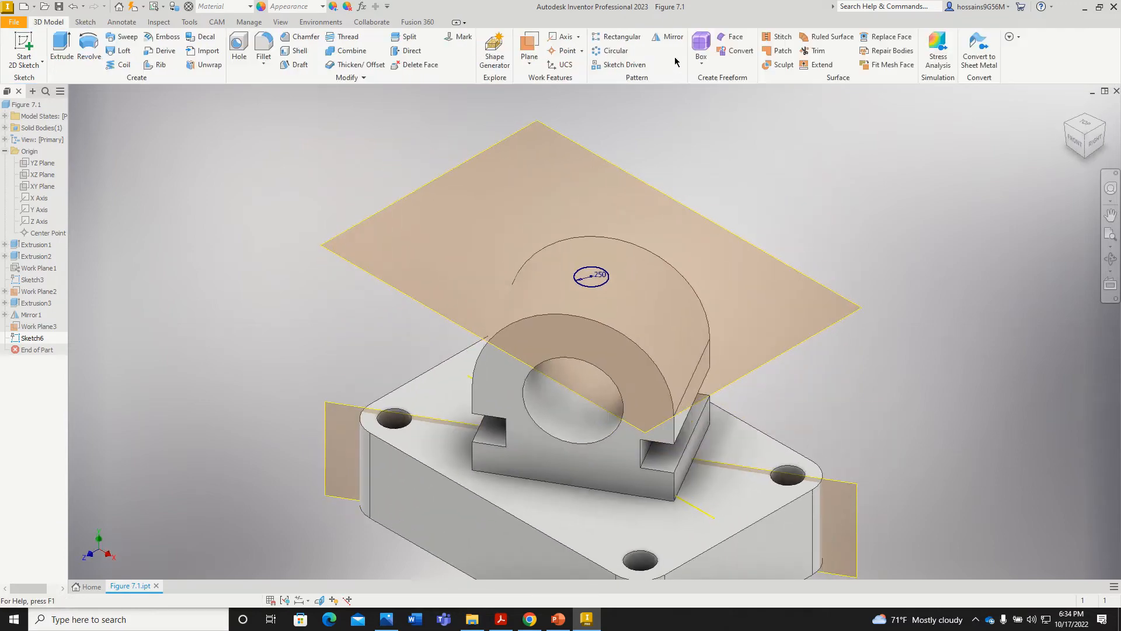
# Extrude the 0.25 in circle downward as a cut ending at the inner face of the guide's large horizontal bore.
pyautogui.click(58, 53)
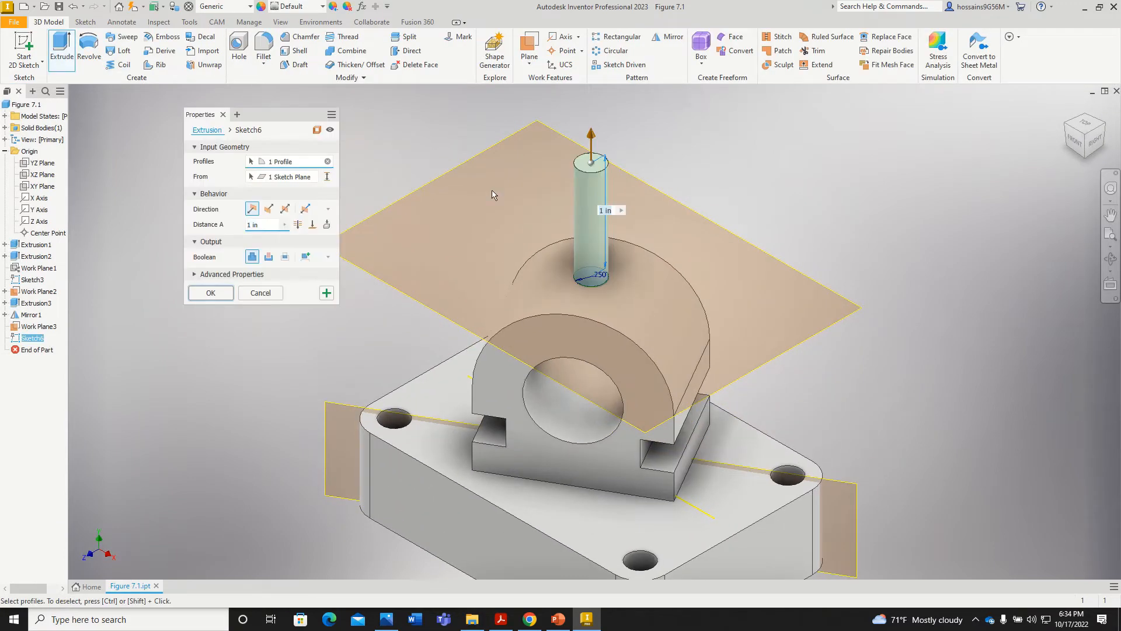
pyautogui.click(268, 210)
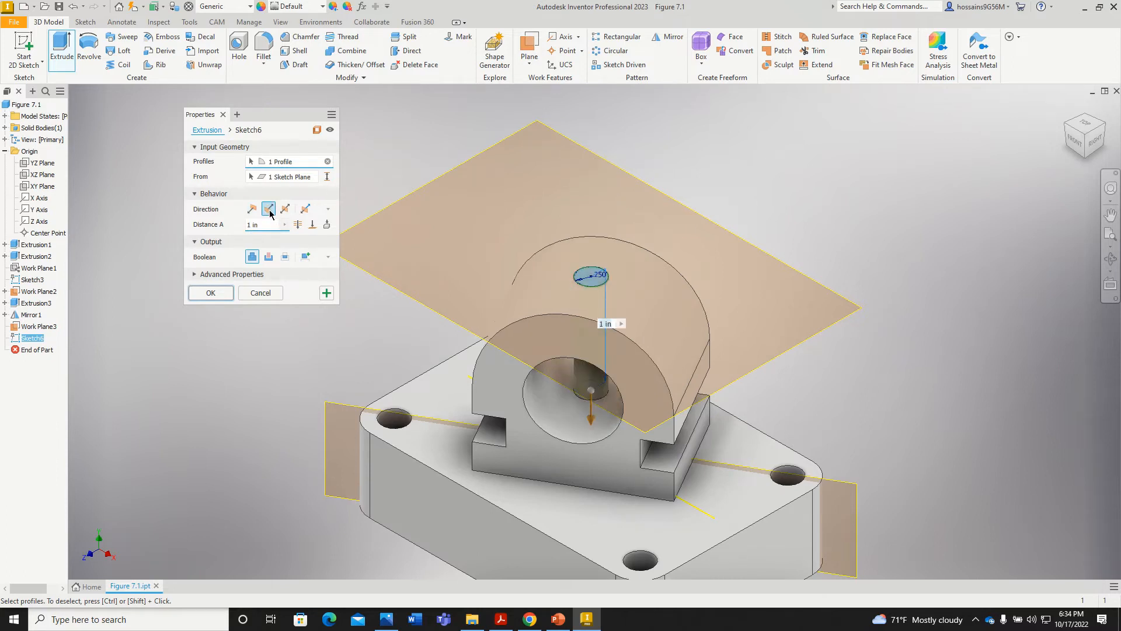
pyautogui.click(269, 257)
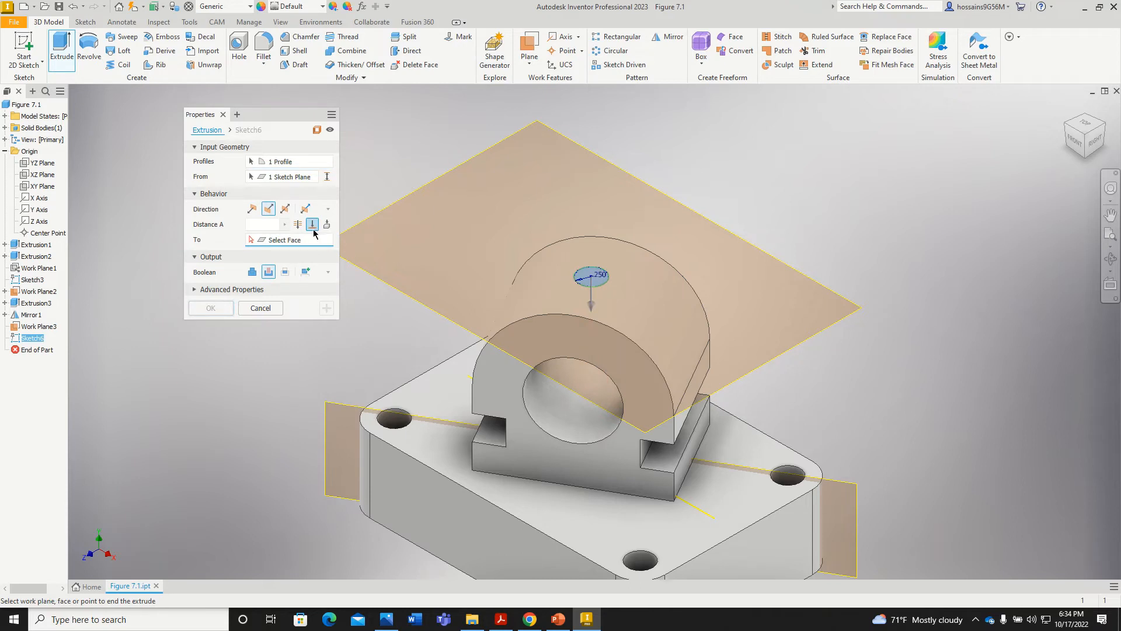
pyautogui.click(575, 426)
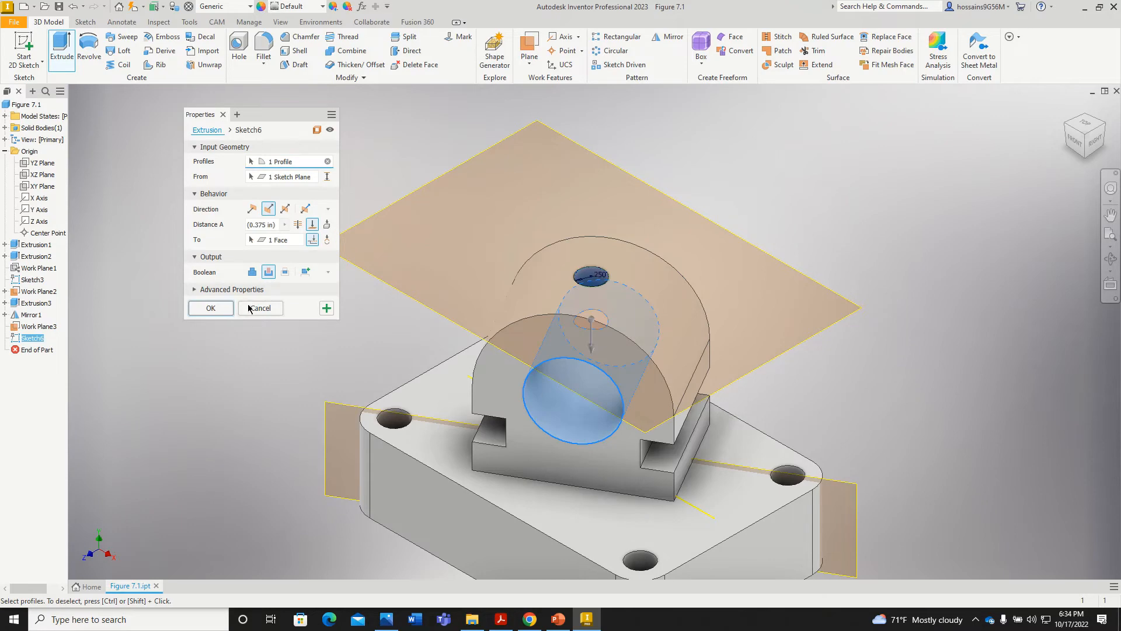
pyautogui.click(211, 308)
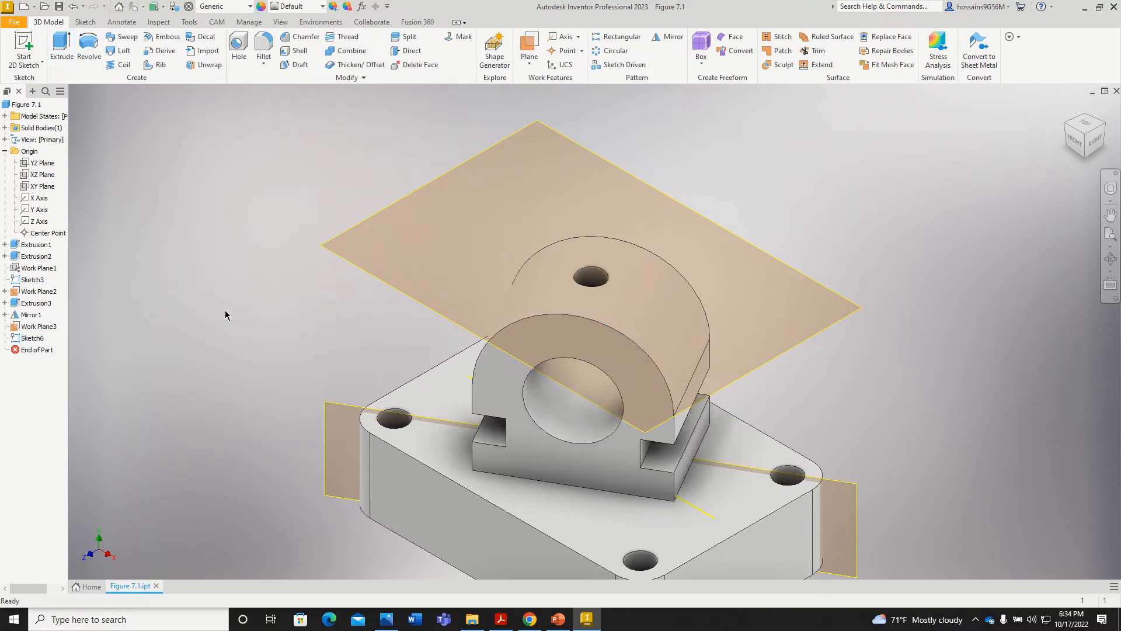
# Hide the tangent work plane above the guide and the vertical work plane through the part, and save the part.
pyautogui.click(1111, 263)
pyautogui.moveTo(590, 274); pyautogui.dragTo(923, 315)
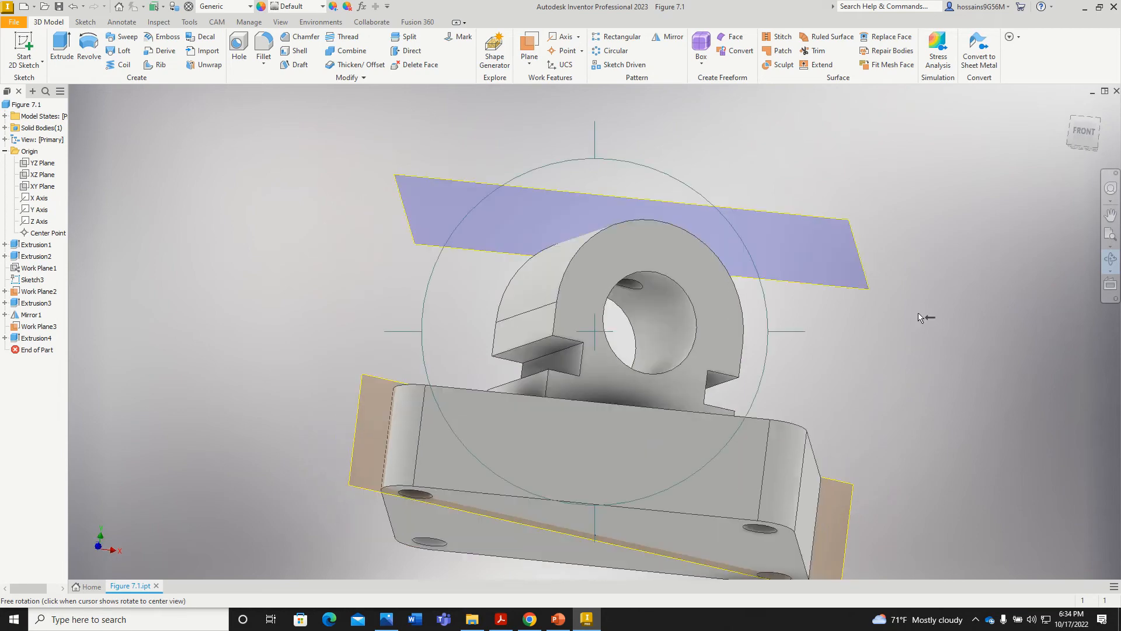
pyautogui.click(1069, 109)
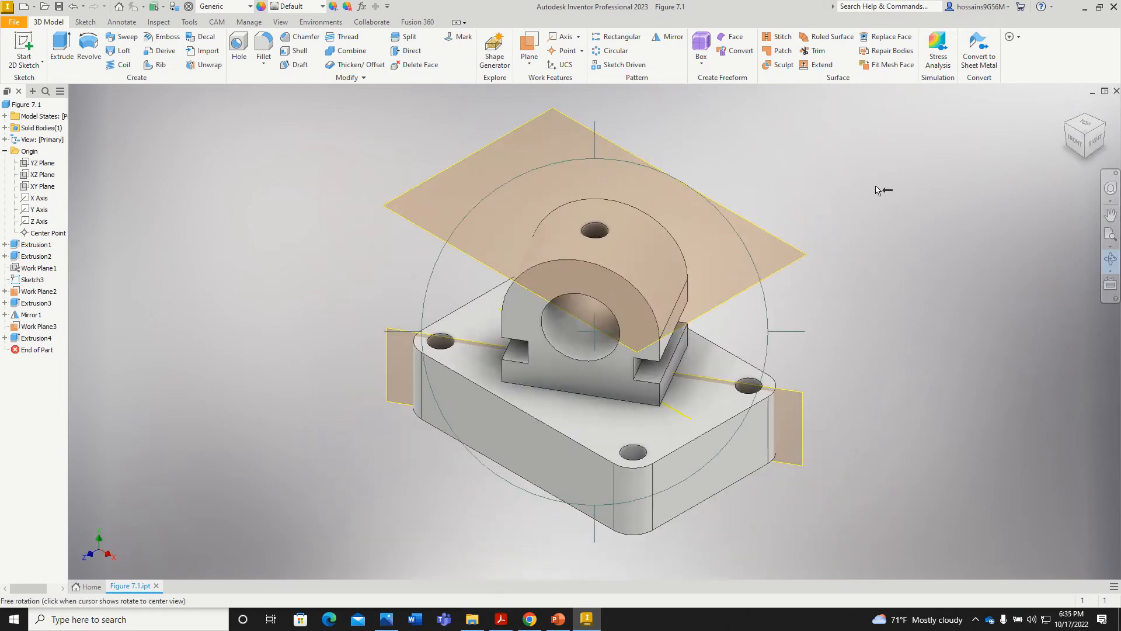
pyautogui.press('Escape')
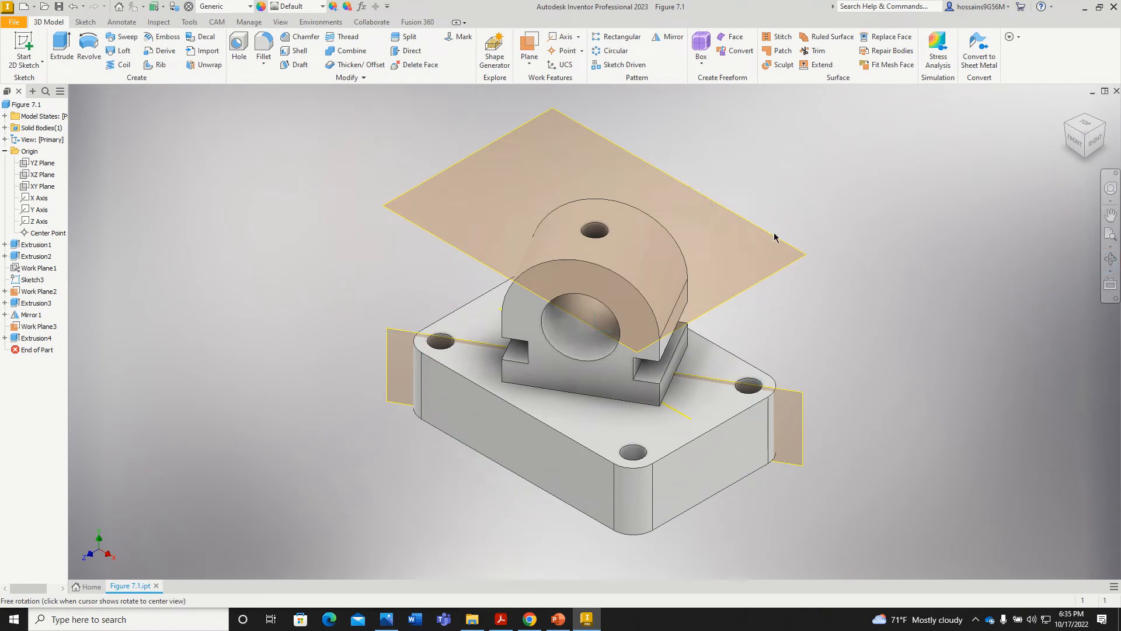
pyautogui.click(1111, 260)
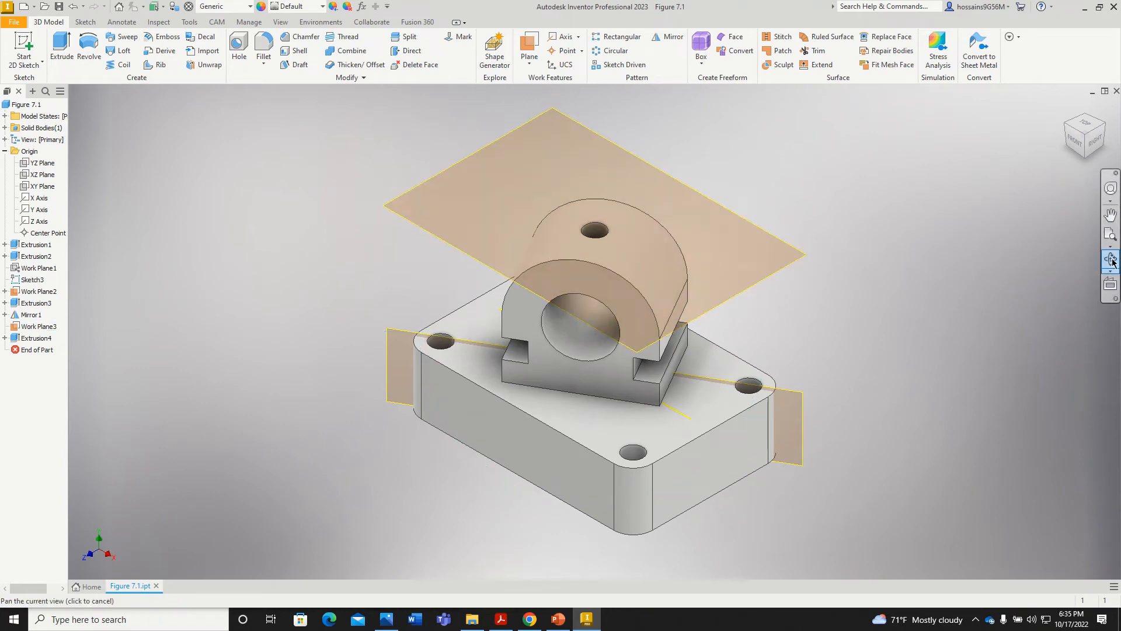
pyautogui.click(770, 236)
pyautogui.rightClick(770, 236)
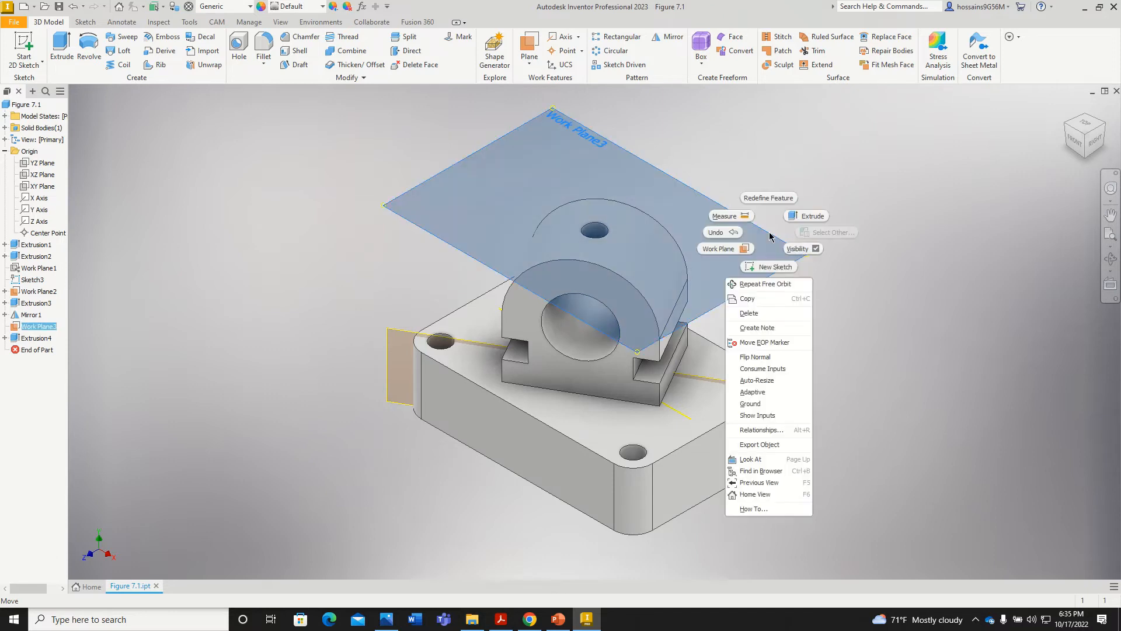
pyautogui.click(816, 250)
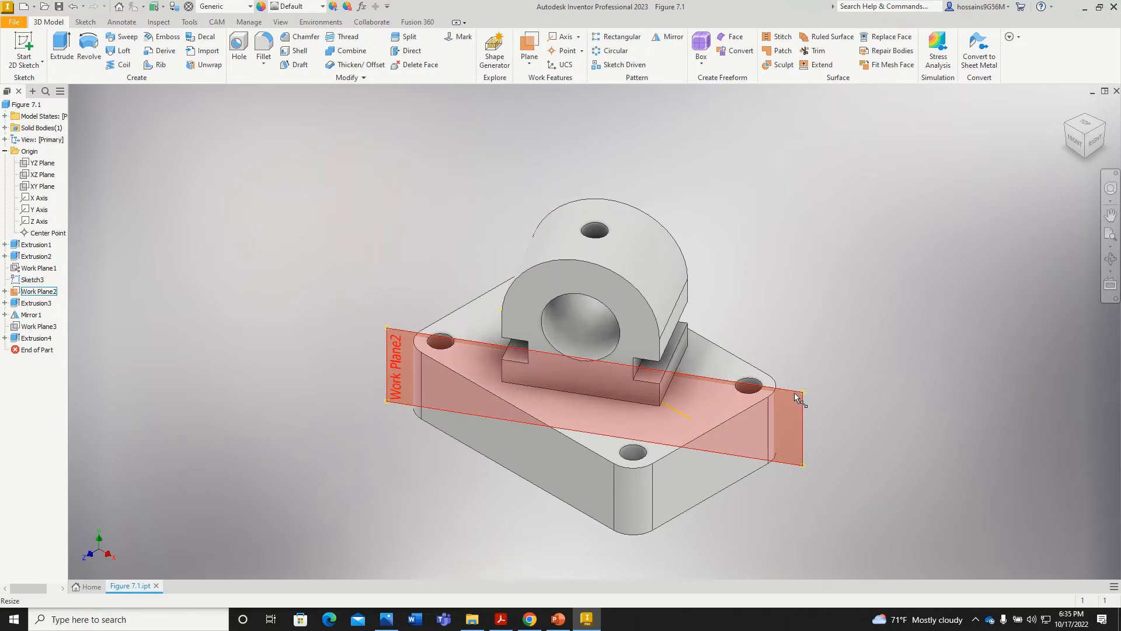
pyautogui.rightClick(798, 397)
pyautogui.click(829, 411)
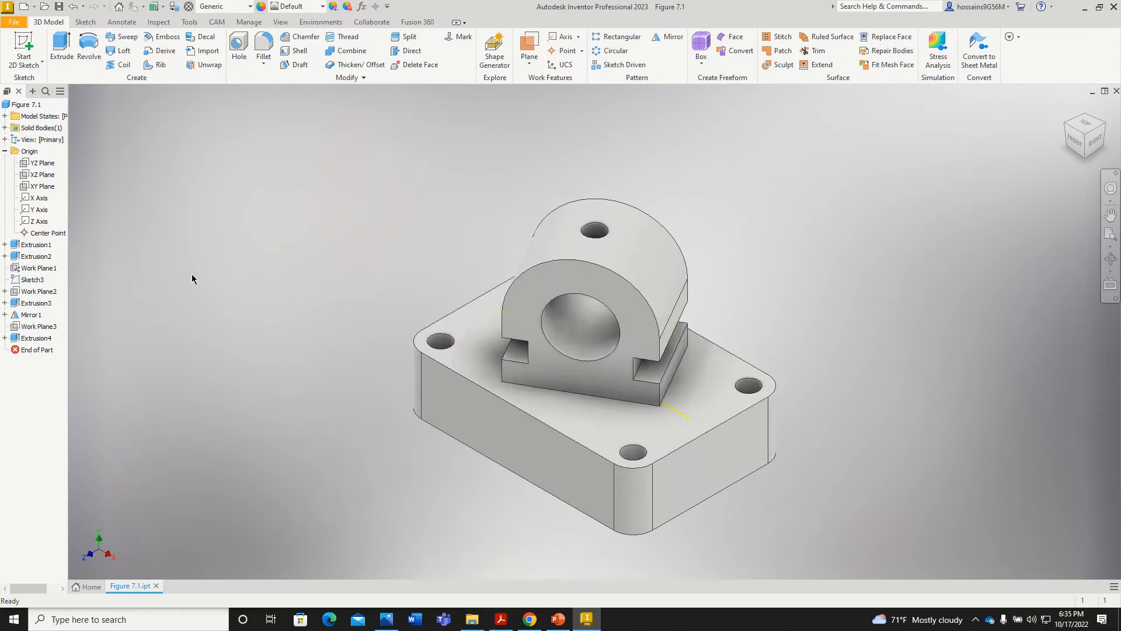
pyautogui.click(59, 7)
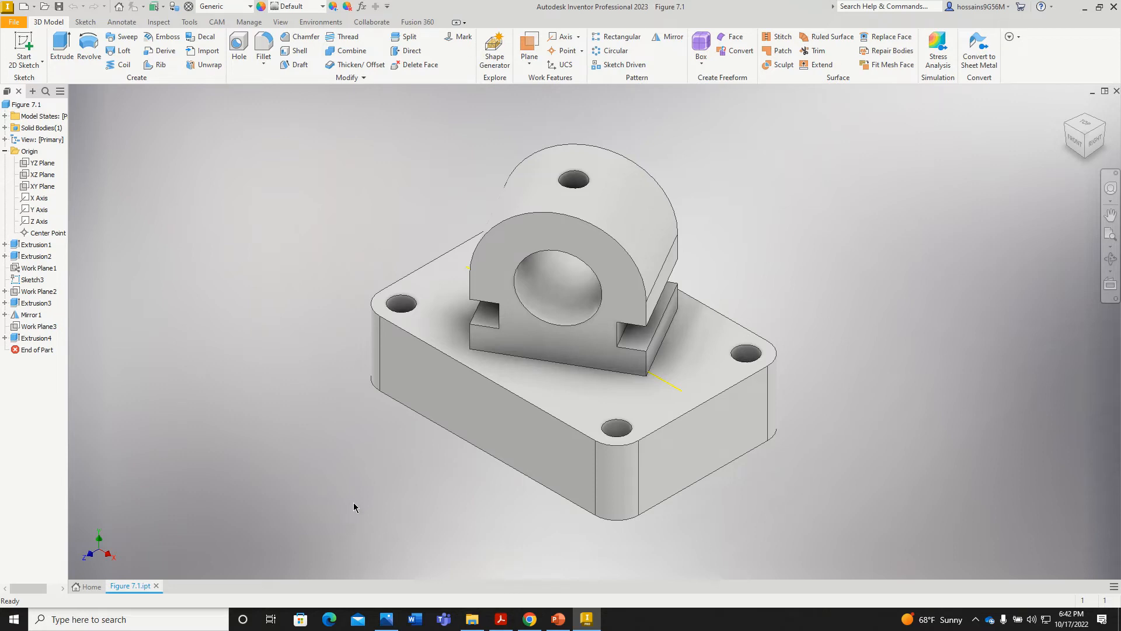
# Open the Drawing Template drawing file from the Documents folder and bring its whole sheet into view.
pyautogui.click(20, 27)
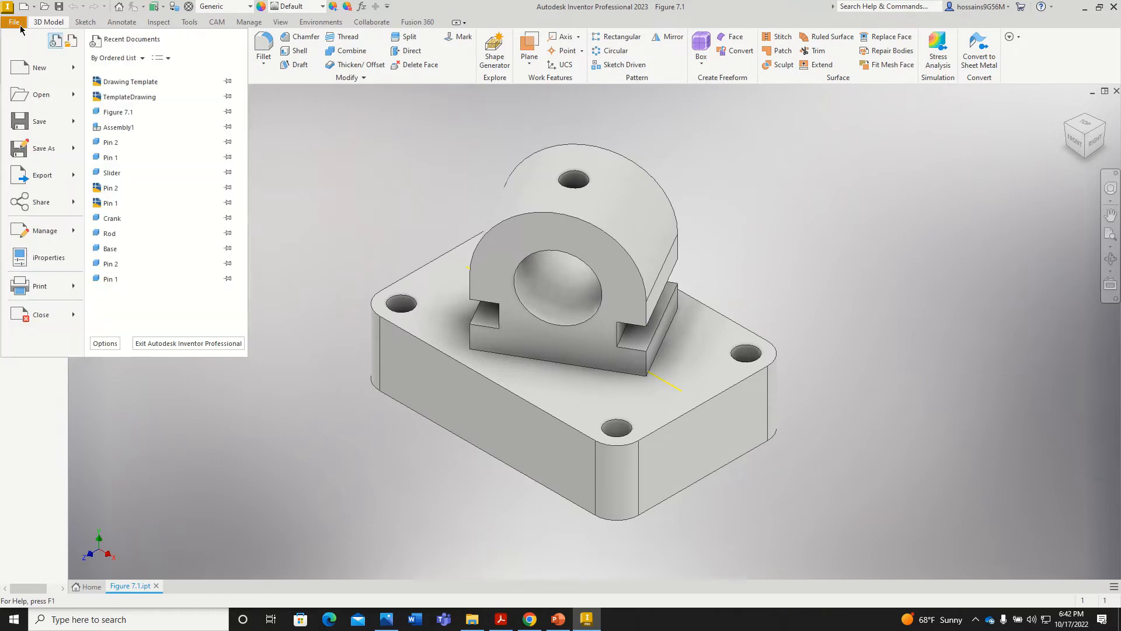
pyautogui.moveTo(43, 73)
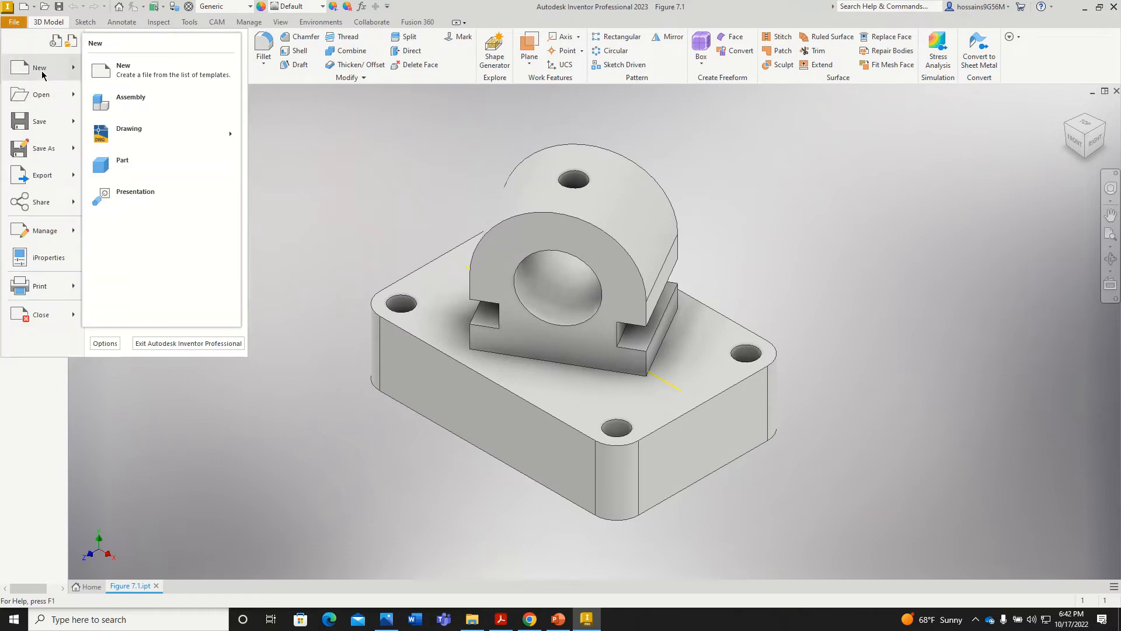
pyautogui.click(41, 95)
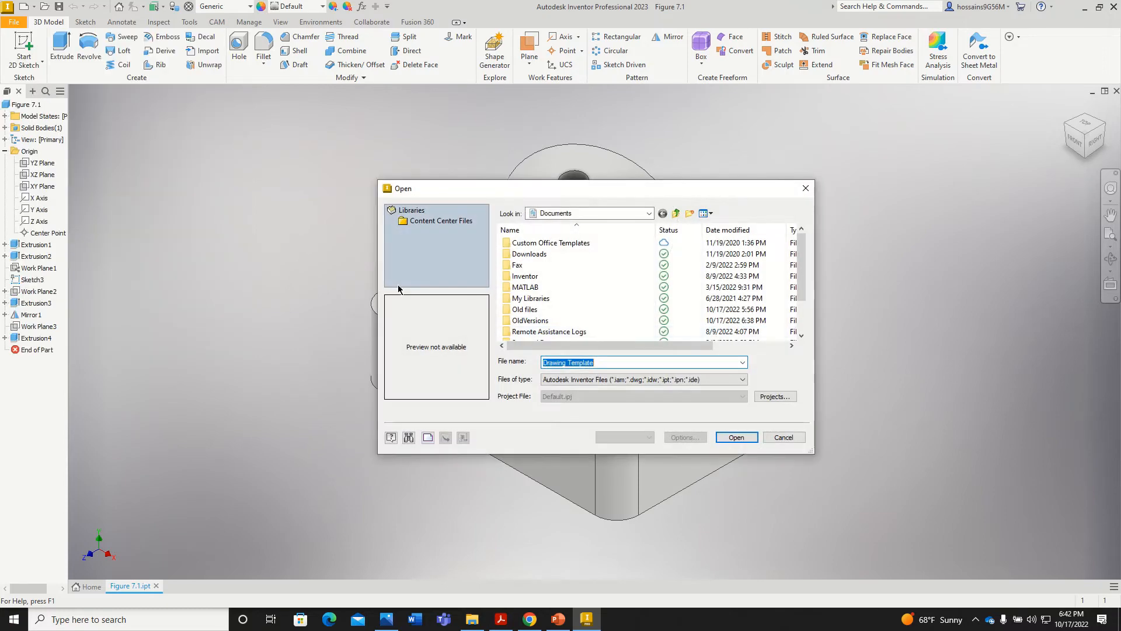
pyautogui.scroll(-2, 596, 300)
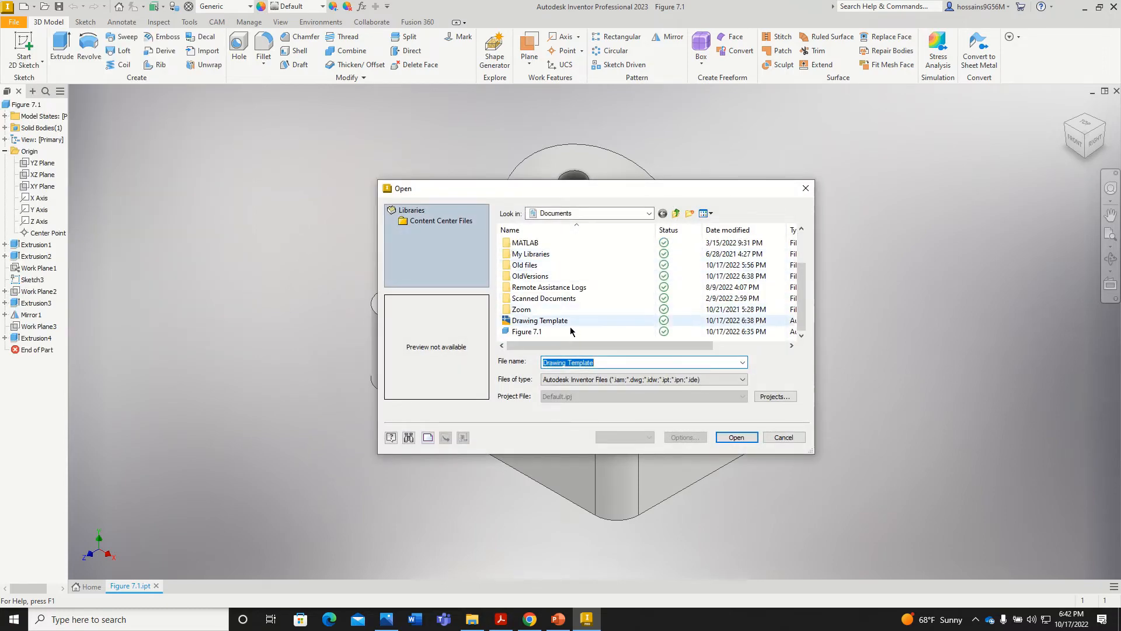
pyautogui.click(546, 323)
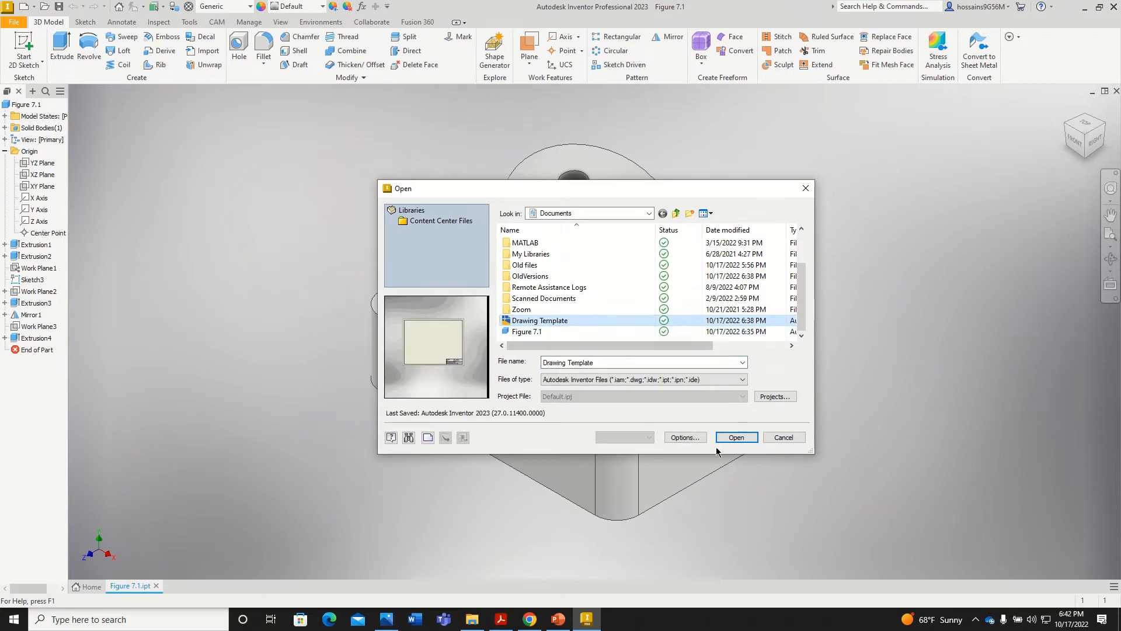
pyautogui.click(746, 438)
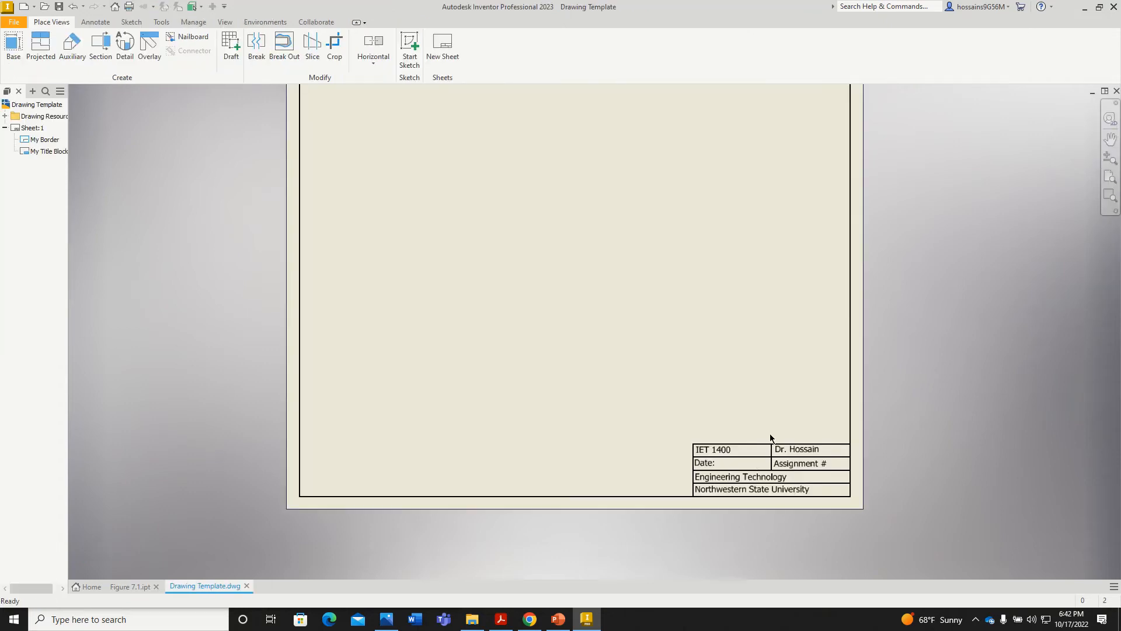
pyautogui.moveTo(736, 377)
pyautogui.mouseDown(button='middle')
pyautogui.moveTo(729, 430)
pyautogui.moveTo(726, 422)
pyautogui.mouseUp(button='middle')
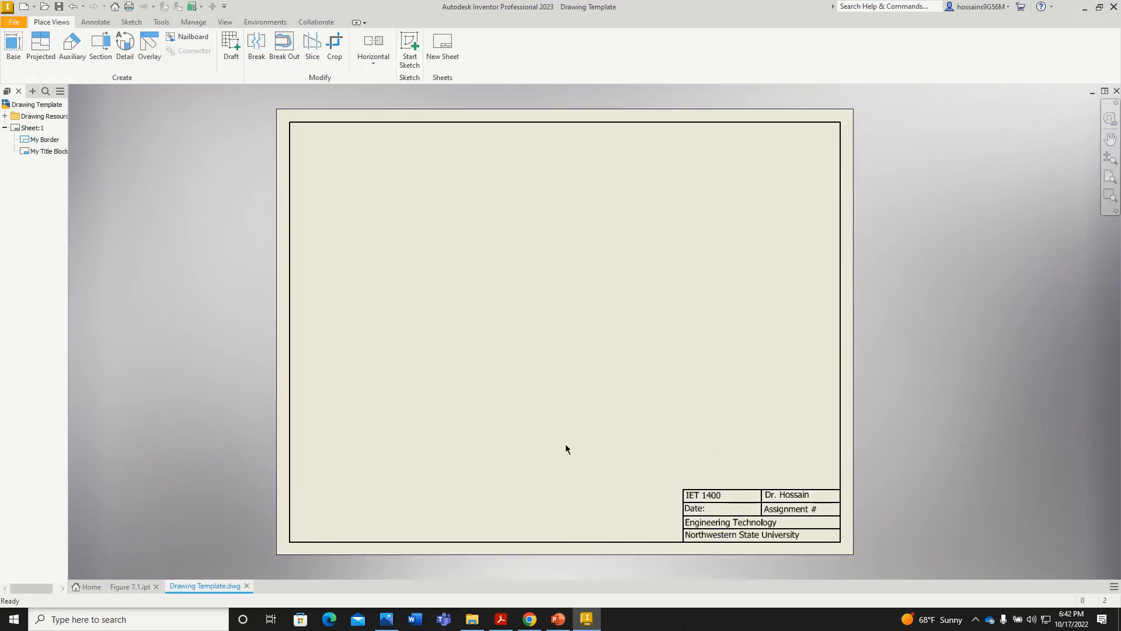
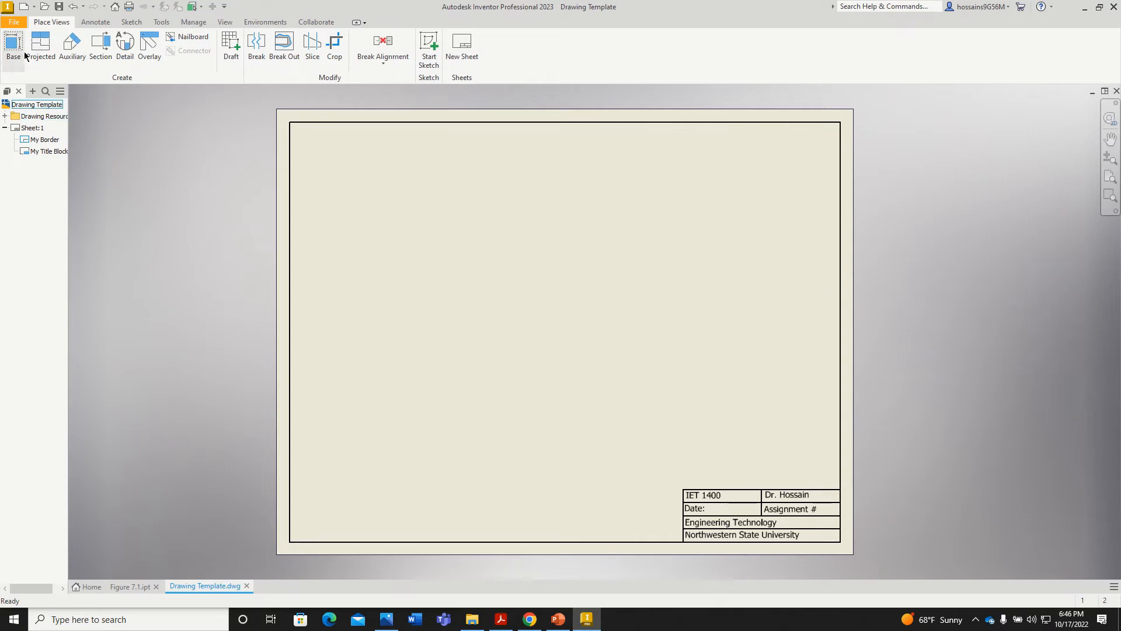
# Place a top-orientation base view of the Figure 7.1 part at 1:1 scale in the upper-left area of the sheet.
pyautogui.click(15, 47)
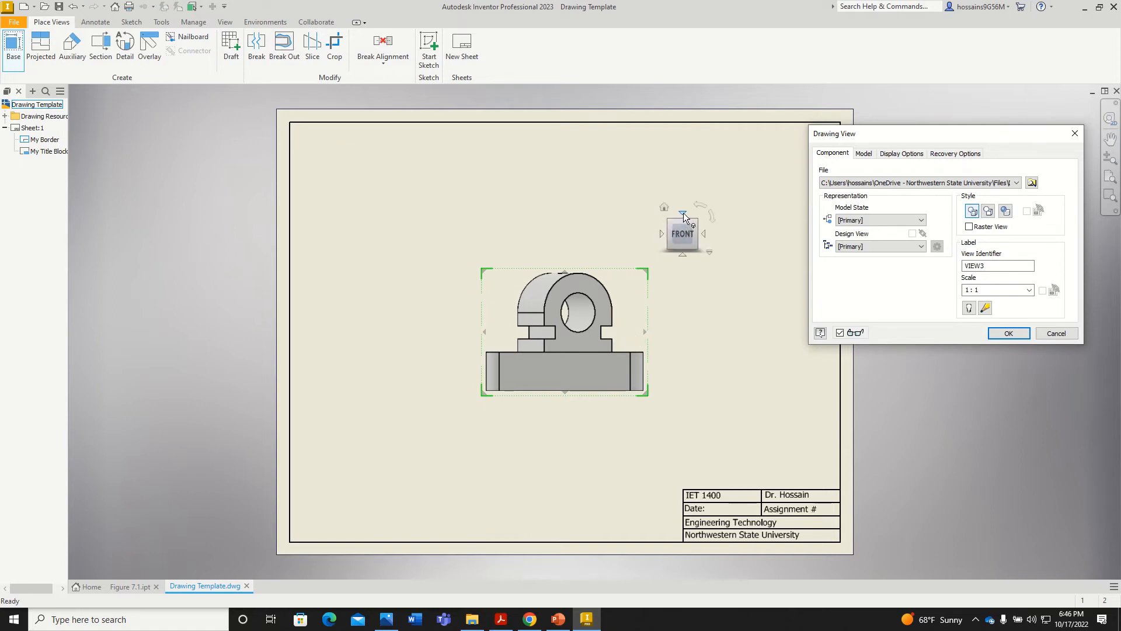
pyautogui.click(683, 212)
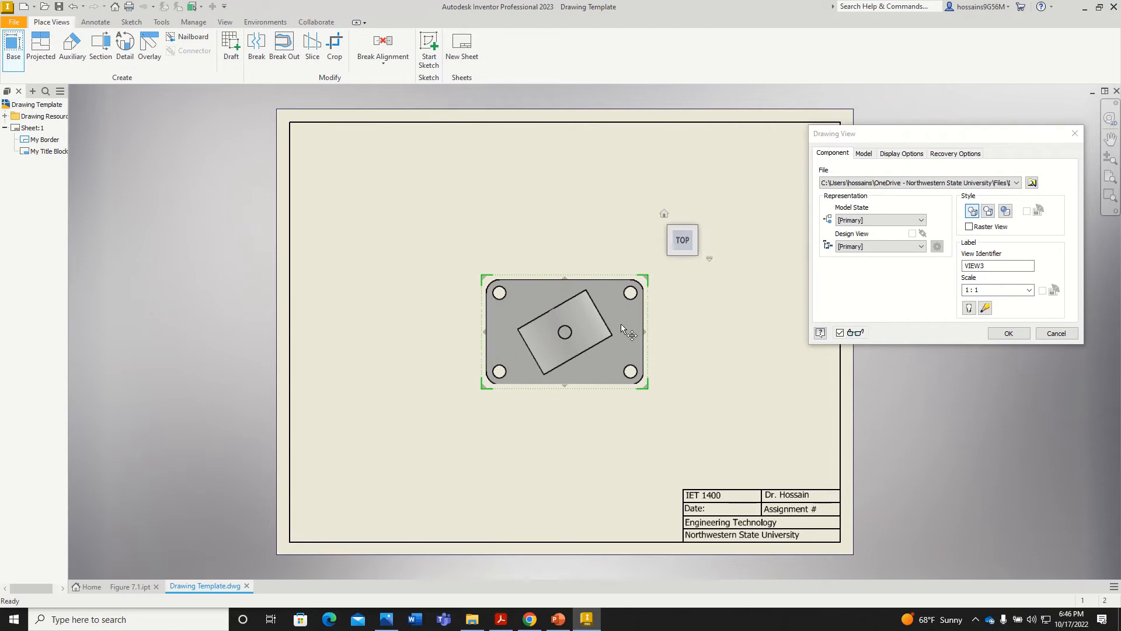
pyautogui.moveTo(621, 324); pyautogui.dragTo(466, 204)
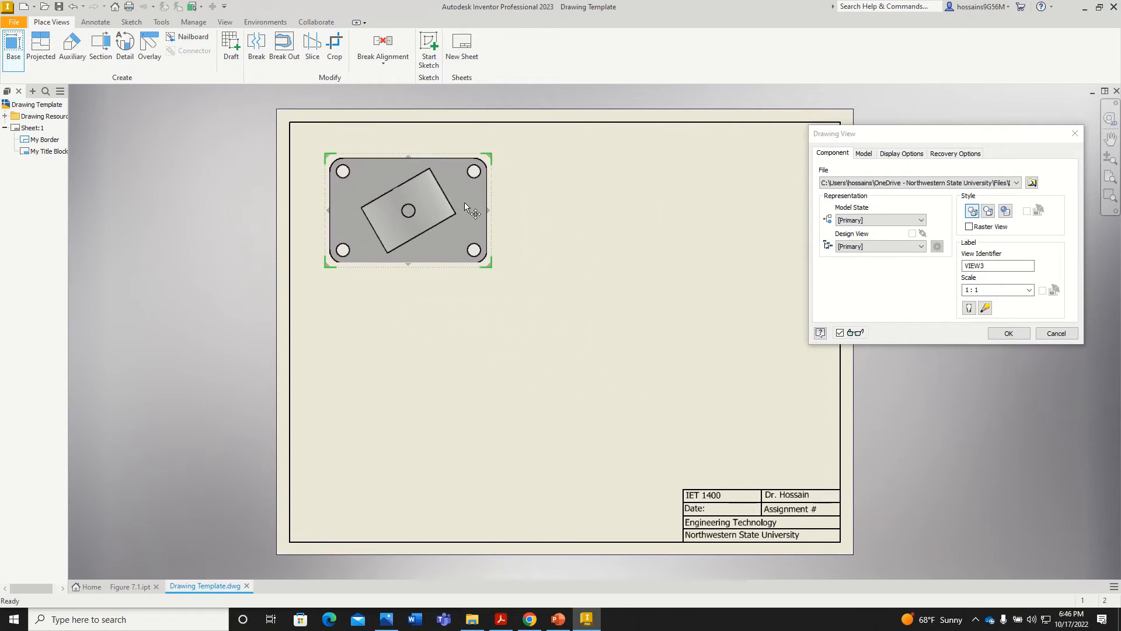
pyautogui.click(465, 204)
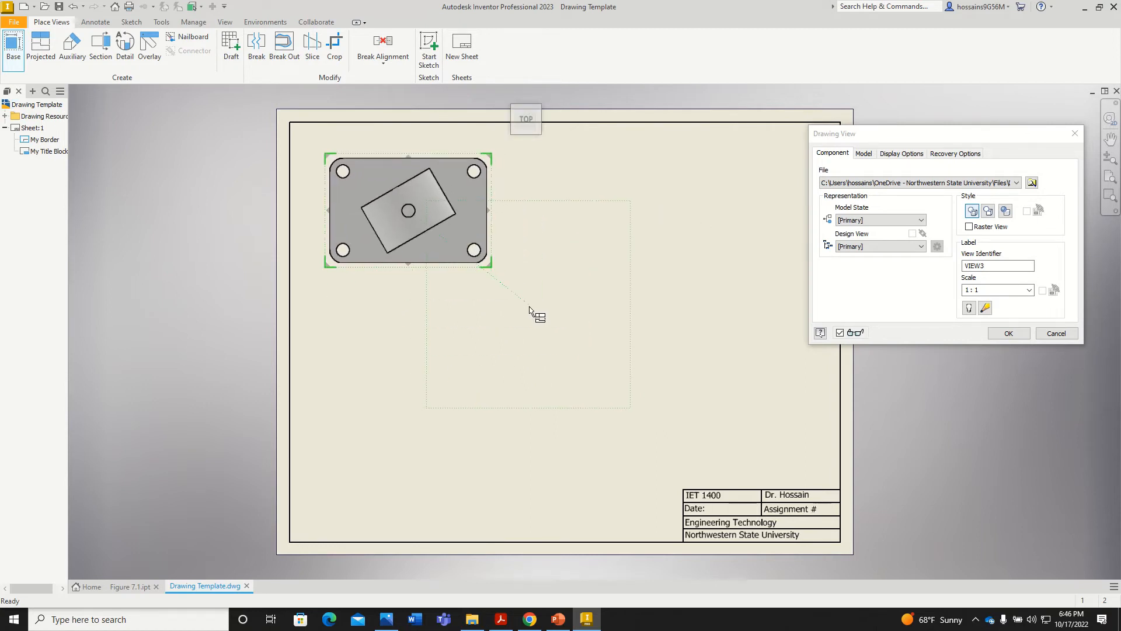
pyautogui.click(1009, 333)
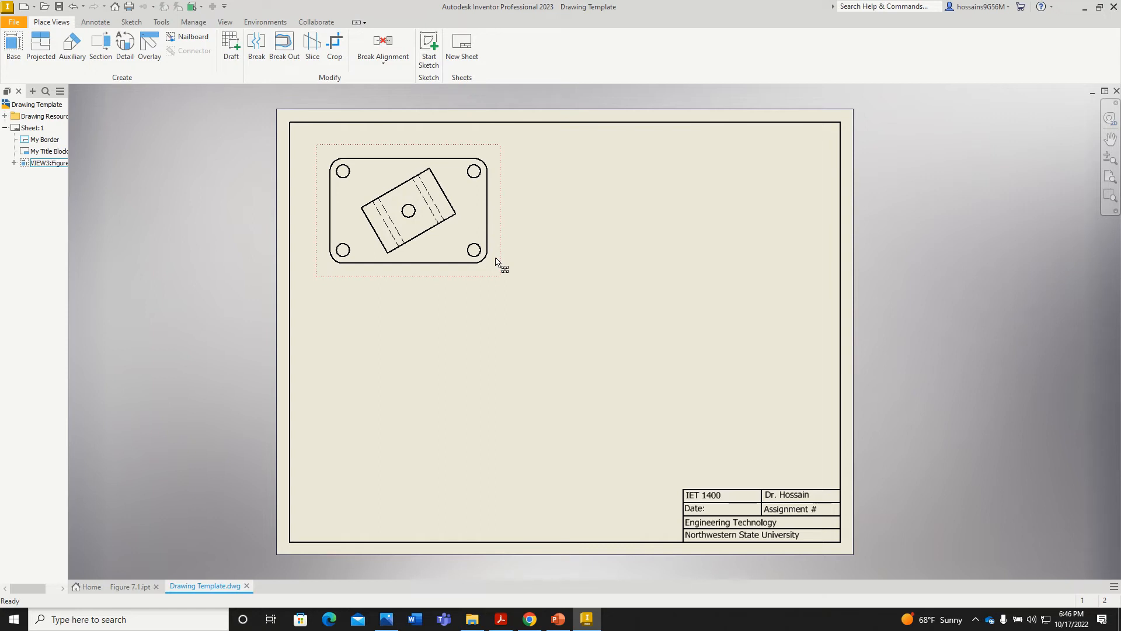
# Create an auxiliary view from the slanted lower edge of the guide in the top view, placed diagonally below it.
pyautogui.click(79, 58)
pyautogui.click(462, 273)
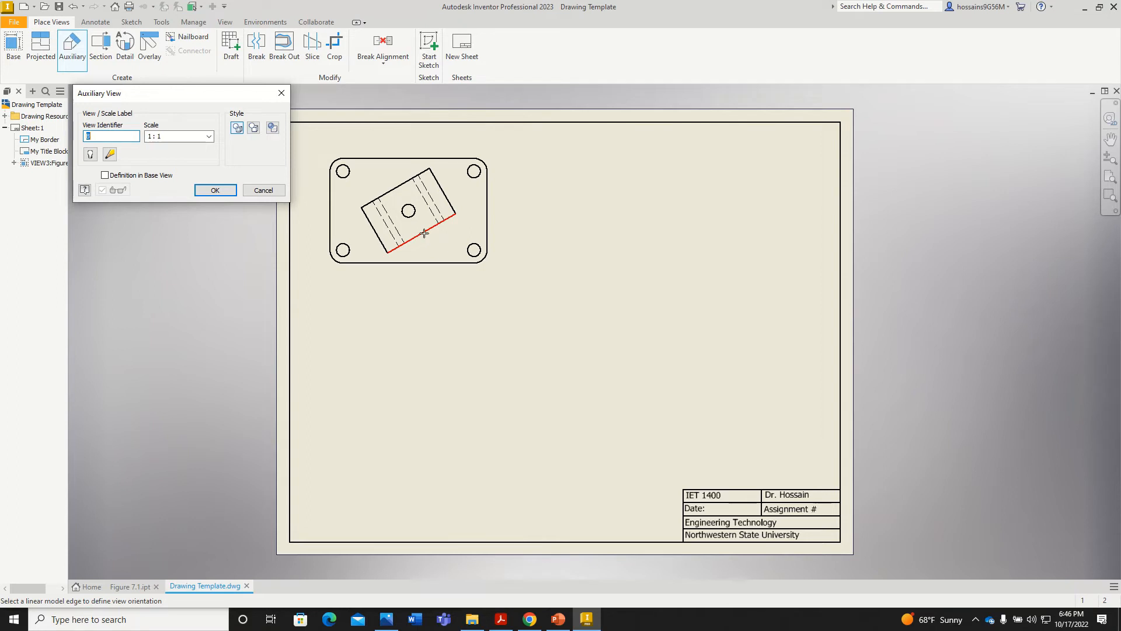
pyautogui.click(425, 235)
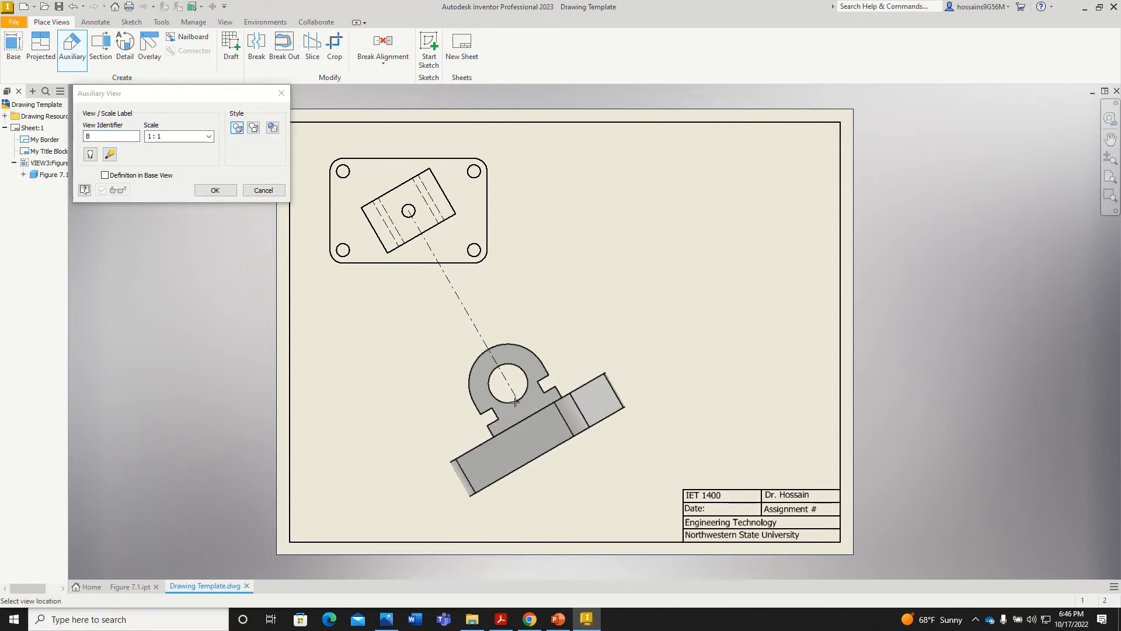
pyautogui.click(515, 402)
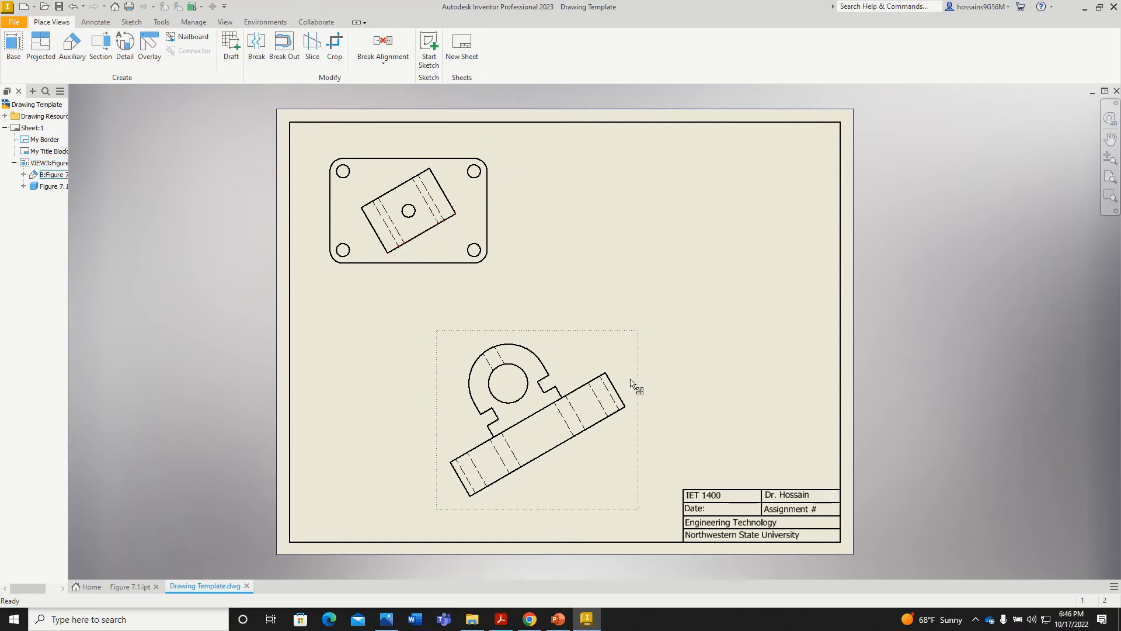
# Create a projected front view from the top view, placed directly below it.
pyautogui.click(619, 326)
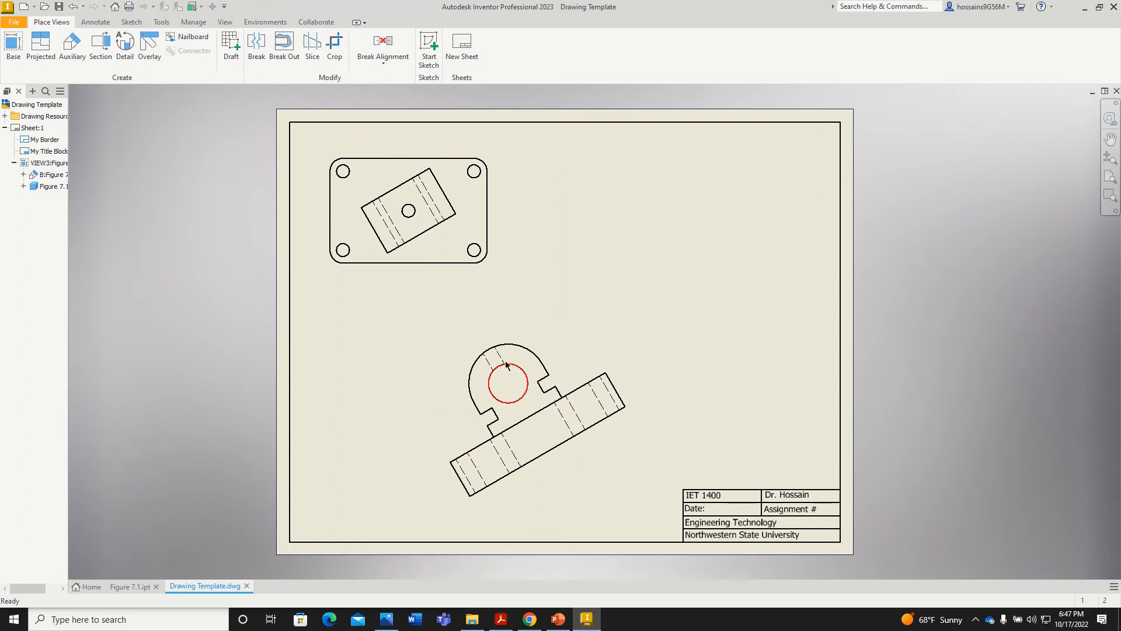
pyautogui.click(41, 57)
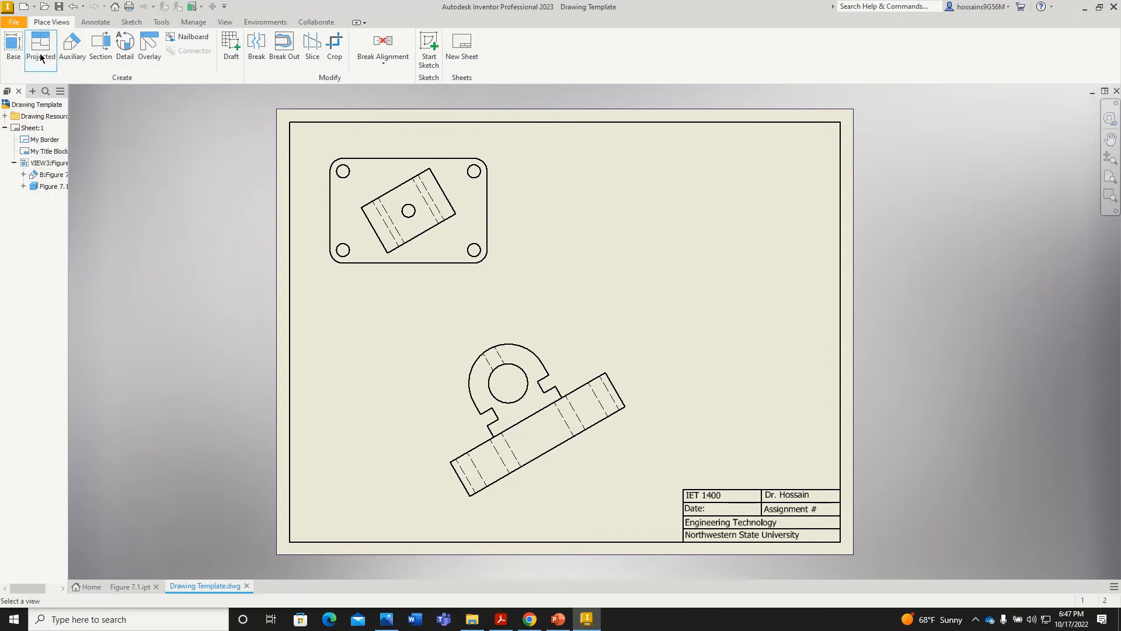
pyautogui.click(400, 270)
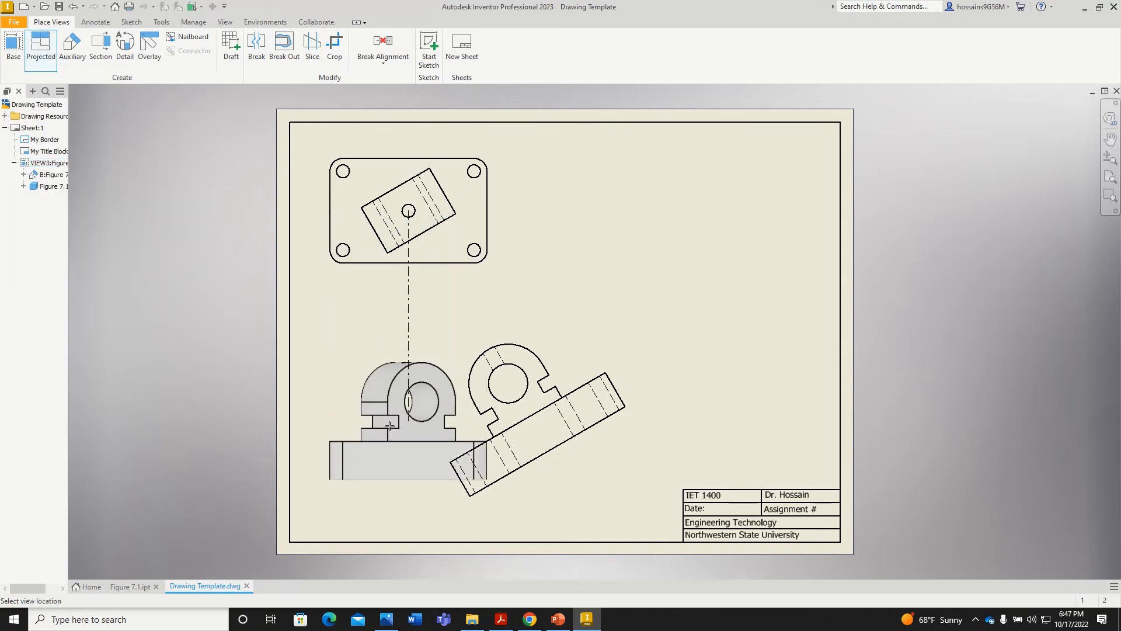
pyautogui.click(383, 462)
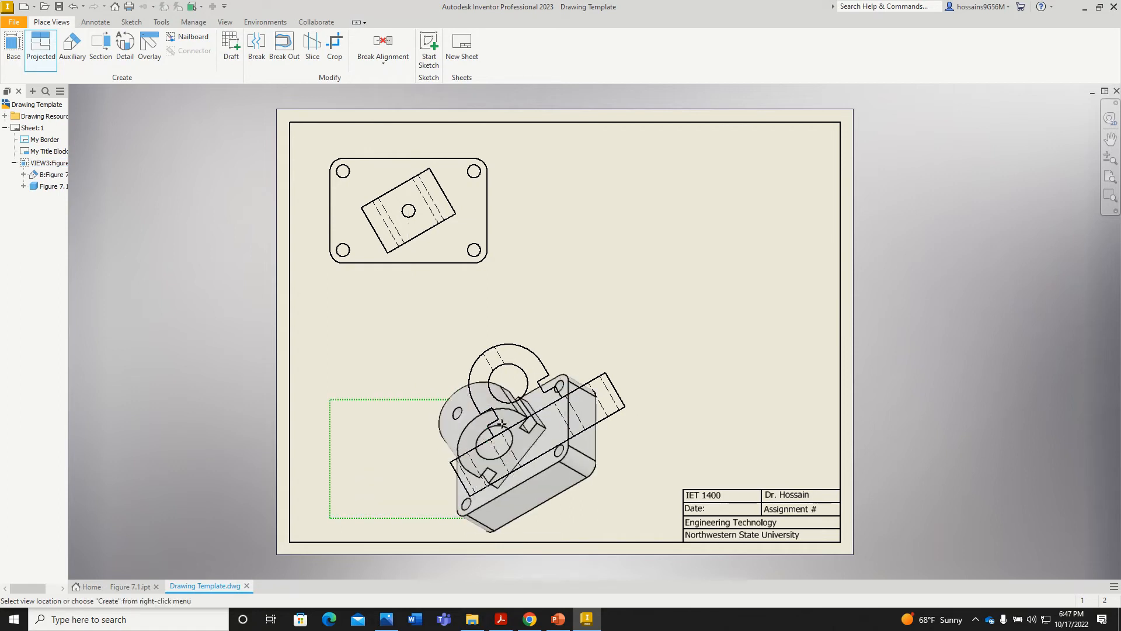
pyautogui.rightClick(422, 382)
pyautogui.click(459, 384)
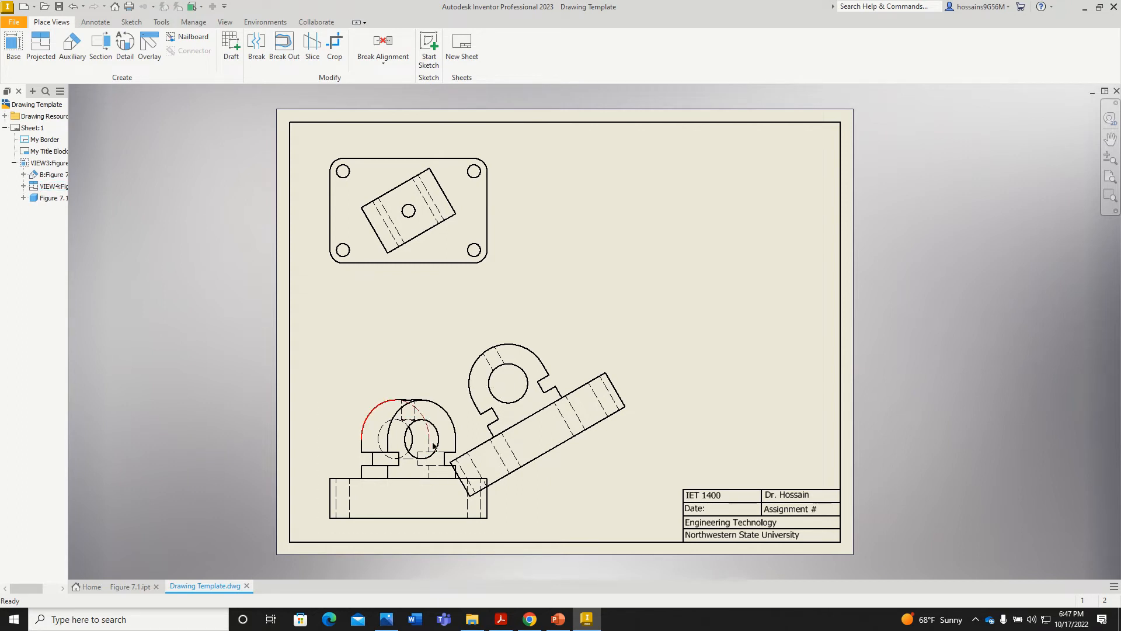
# Delete the projected front view that overlaps the auxiliary view.
pyautogui.click(422, 392)
pyautogui.press('Delete')
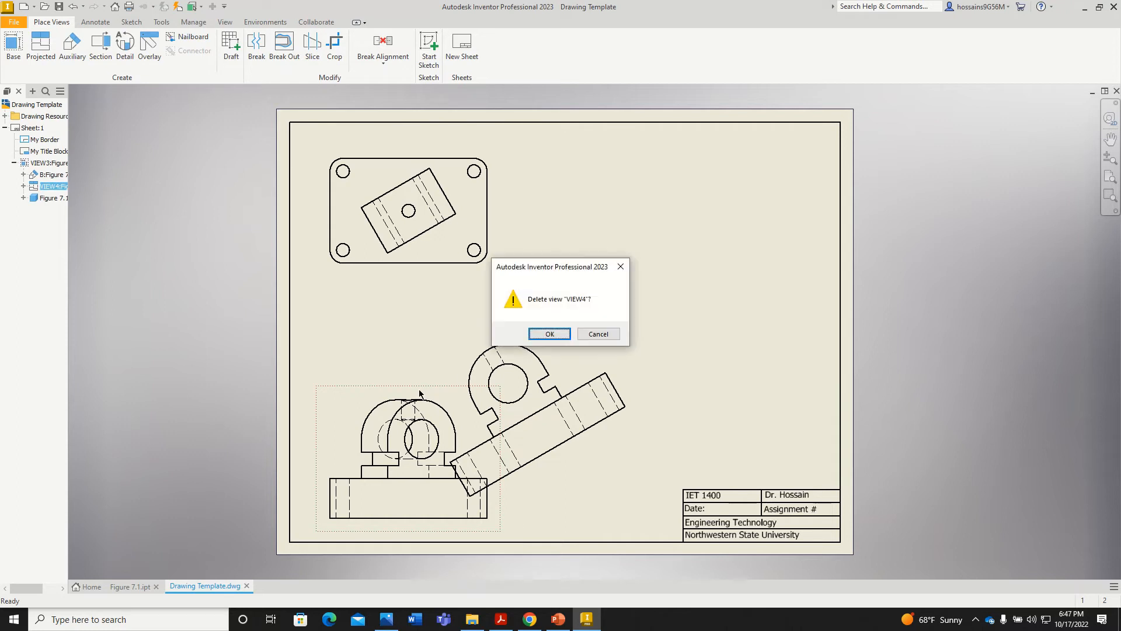
pyautogui.click(545, 337)
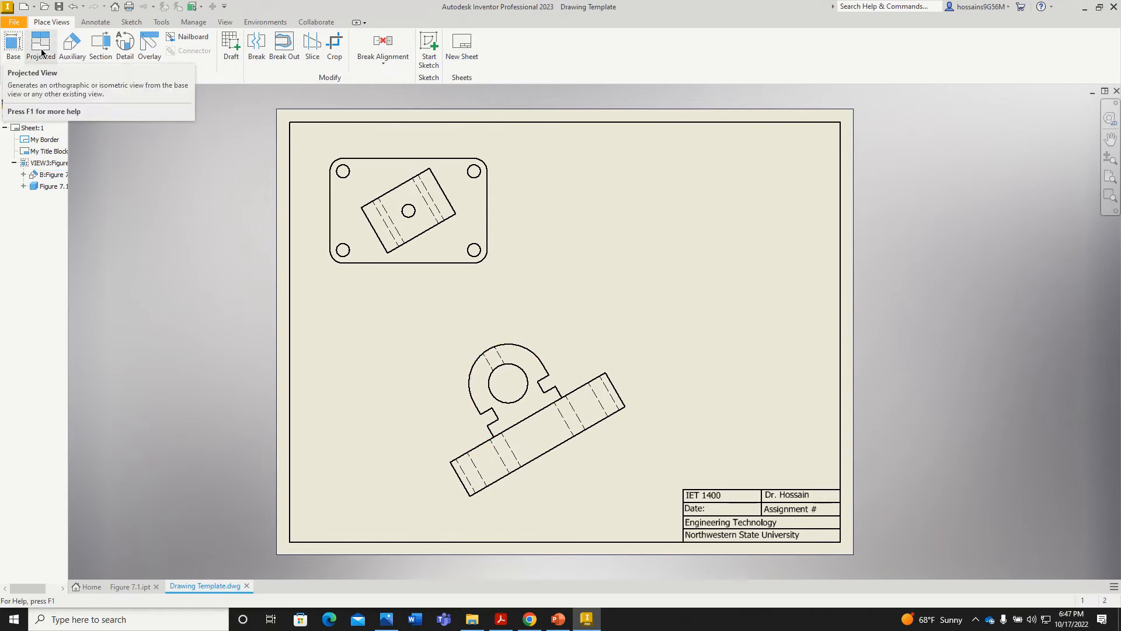
# Create a projected isometric view from the top view, placed in the open upper-right area of the sheet.
pyautogui.click(42, 52)
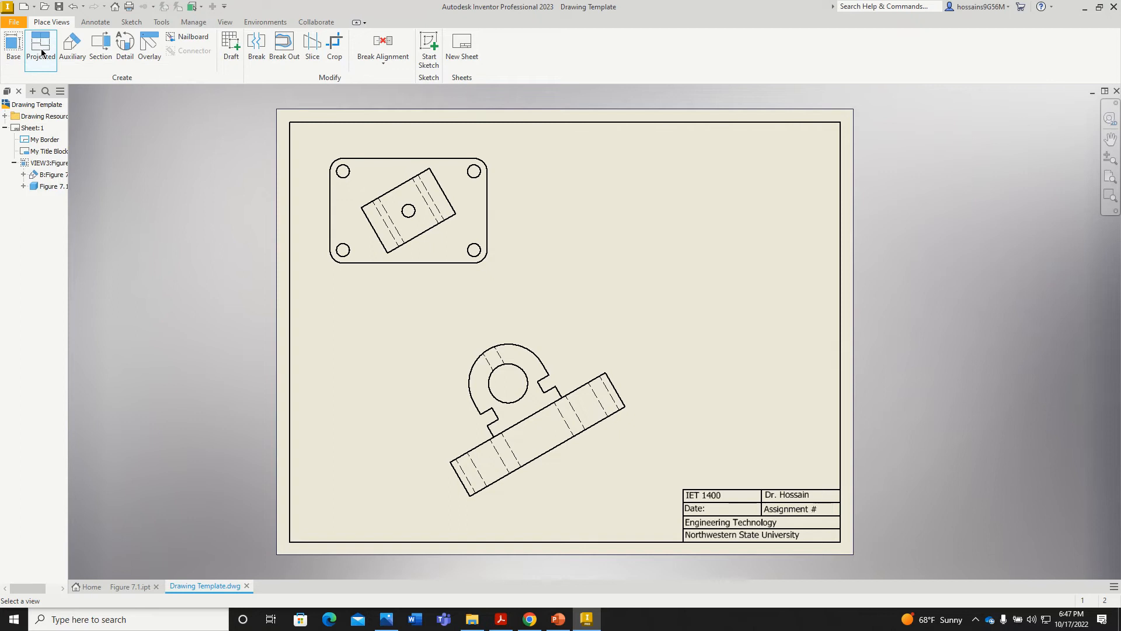
pyautogui.click(495, 262)
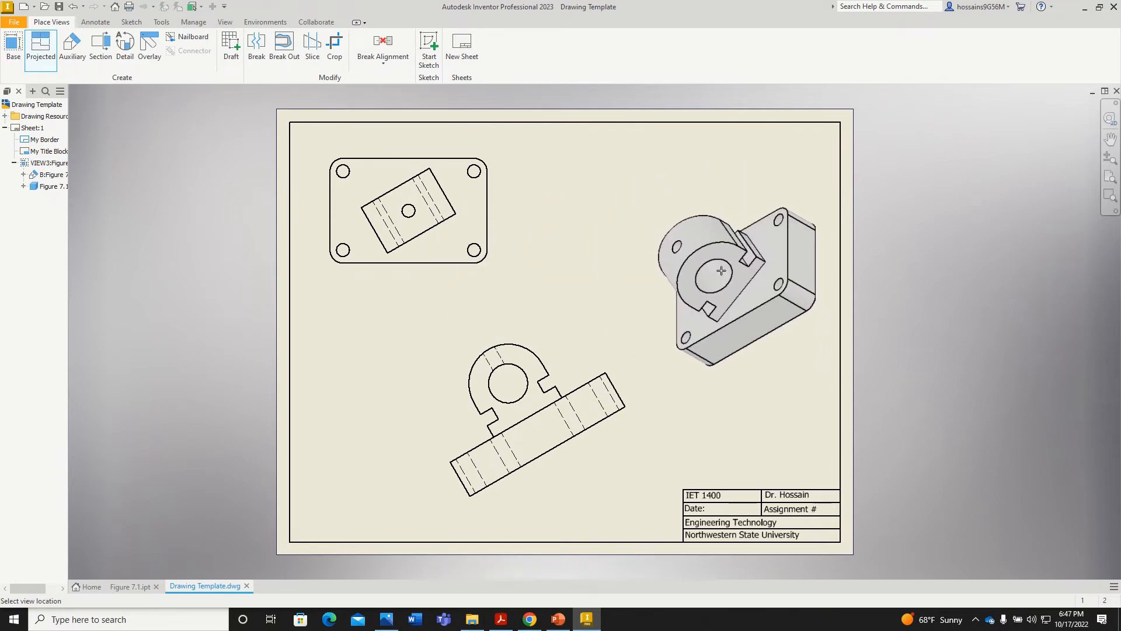
pyautogui.click(719, 270)
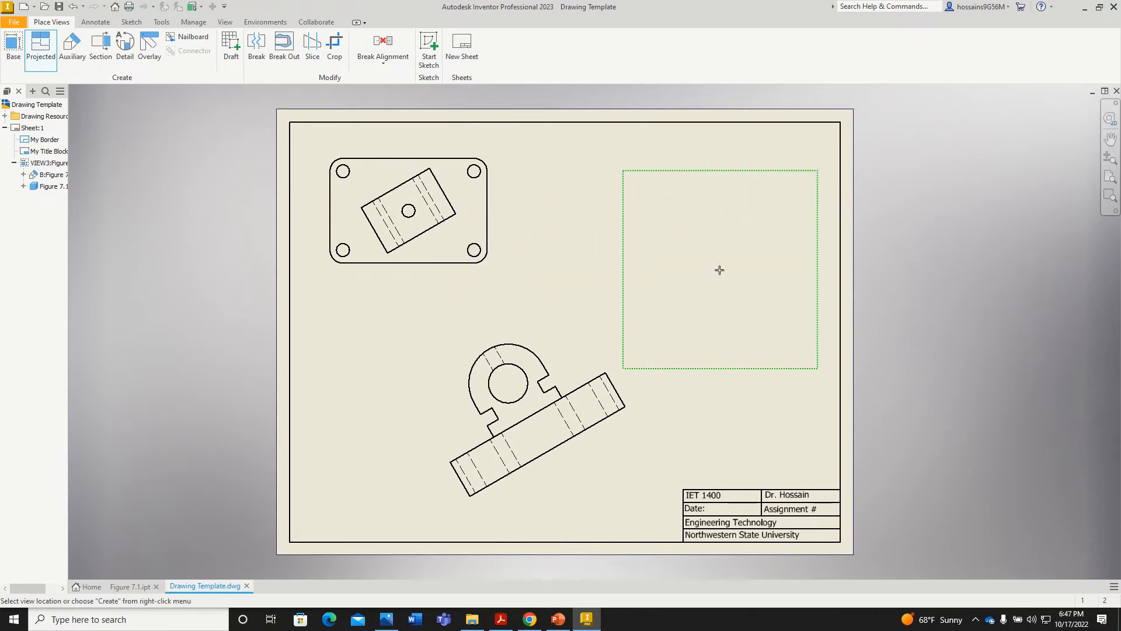
pyautogui.rightClick(719, 270)
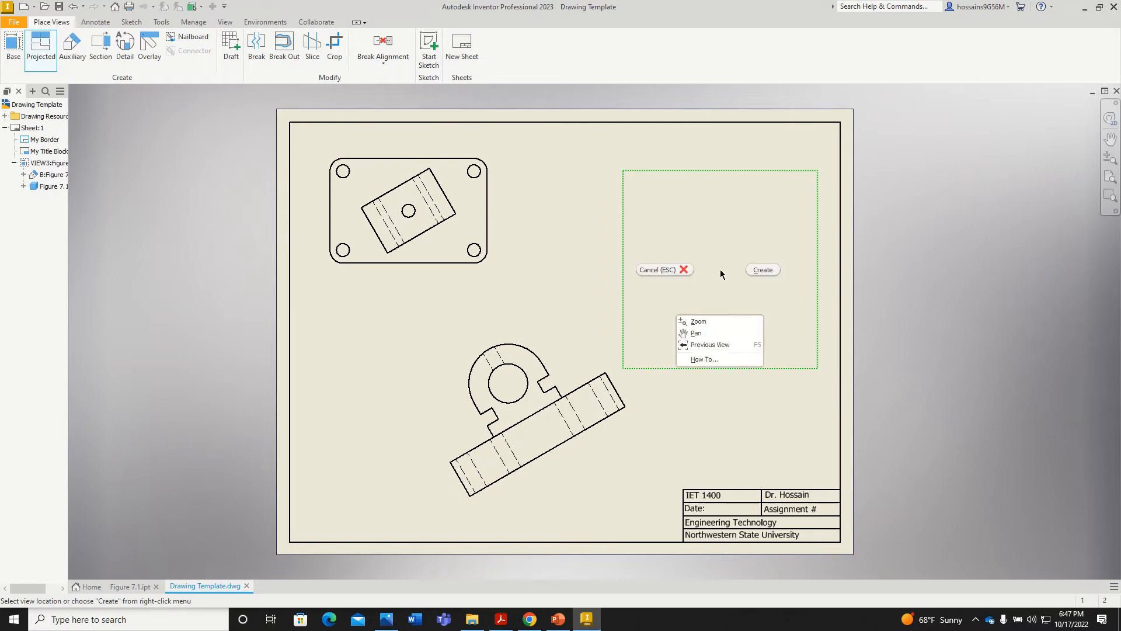
pyautogui.click(758, 271)
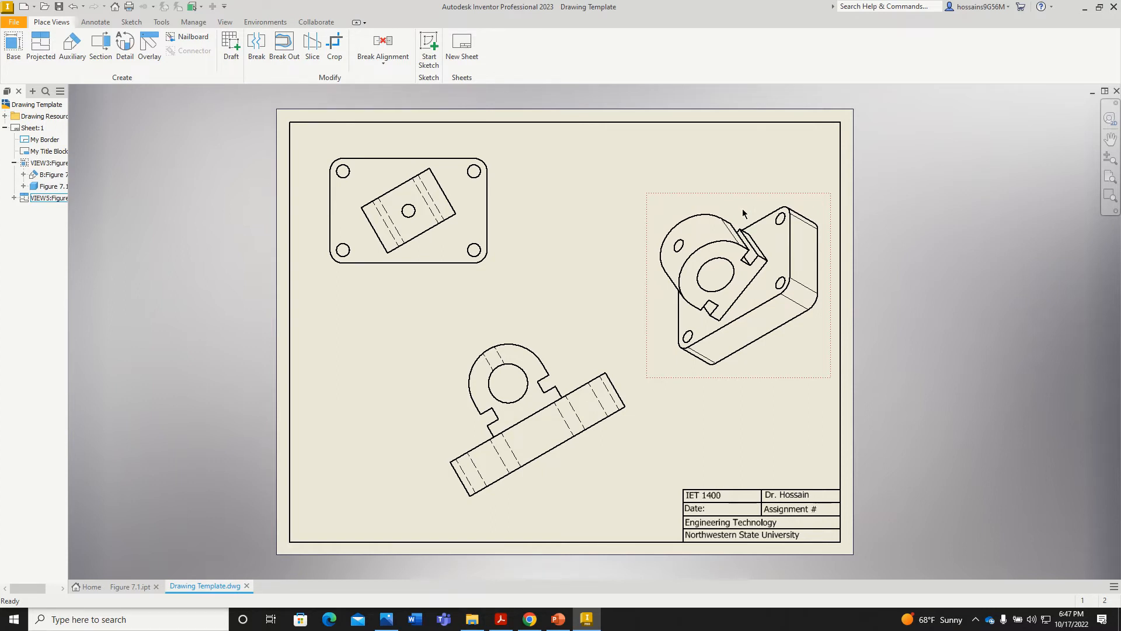
# Reorient the isometric view to the home orientation and set its style to shaded.
pyautogui.doubleClick(743, 213)
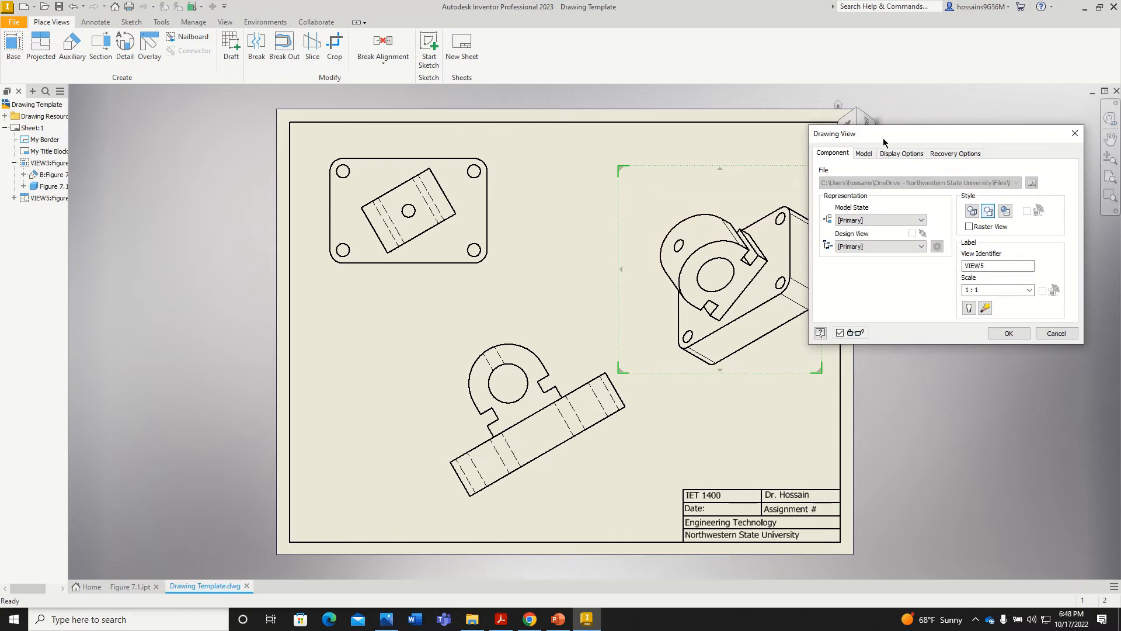
pyautogui.moveTo(902, 126); pyautogui.dragTo(934, 184)
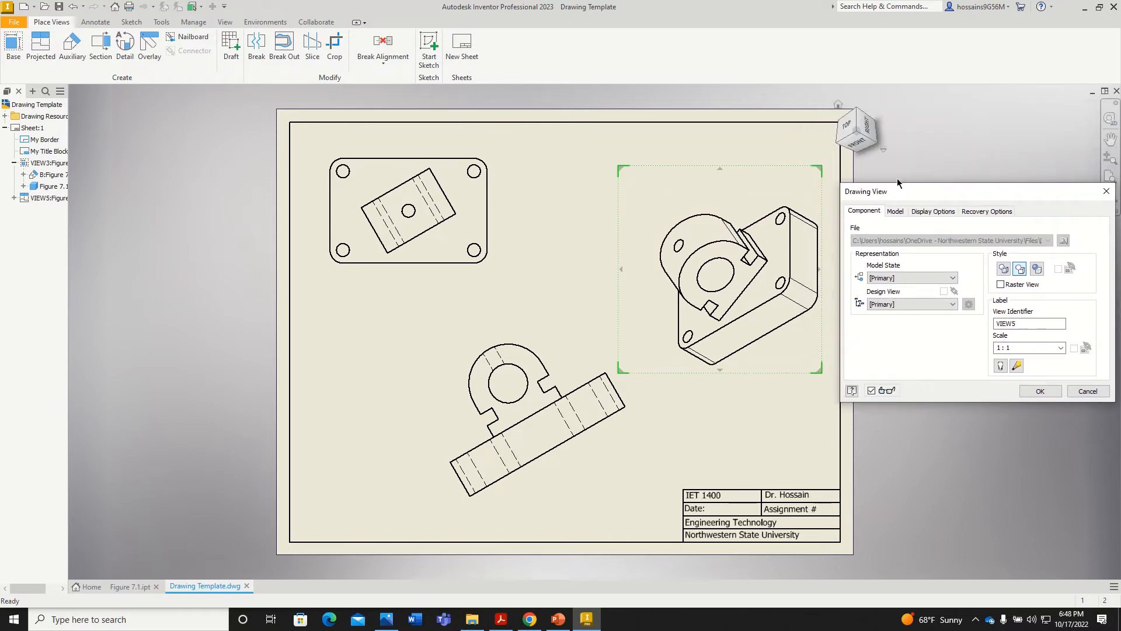
pyautogui.click(839, 106)
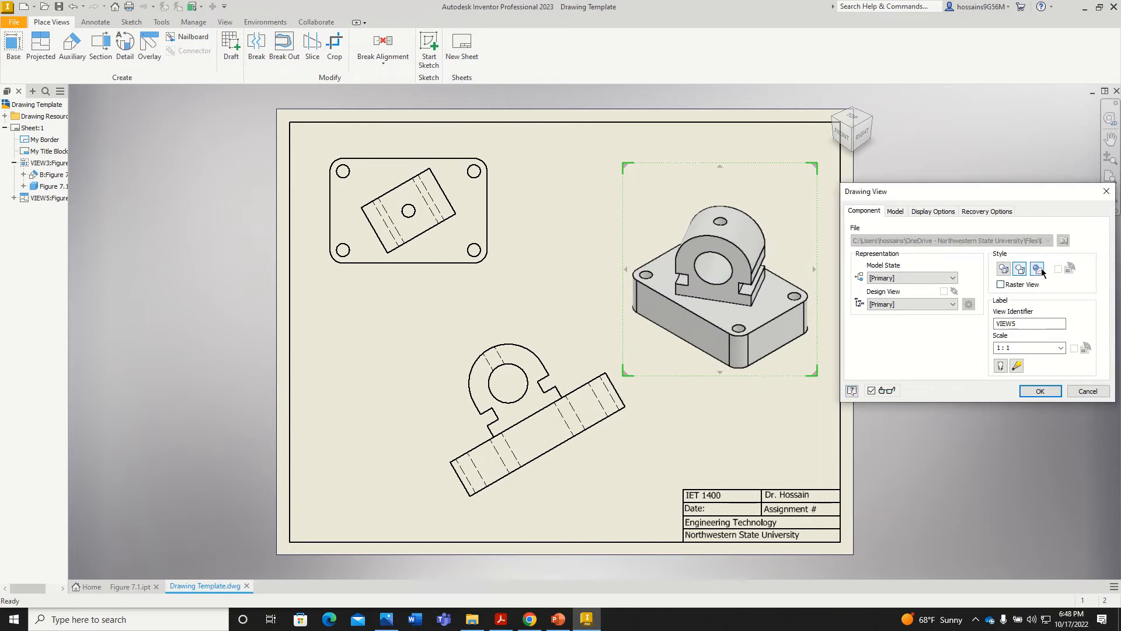
pyautogui.click(1040, 391)
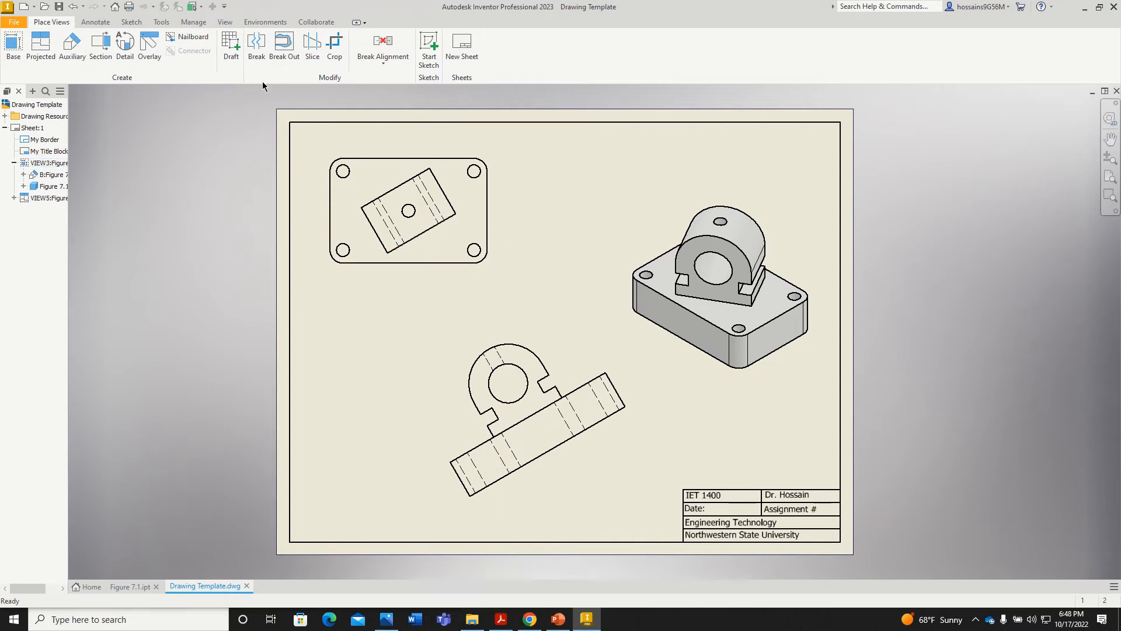
# Add center marks to the four corner holes in the top view and the large bore in the auxiliary view.
pyautogui.click(96, 22)
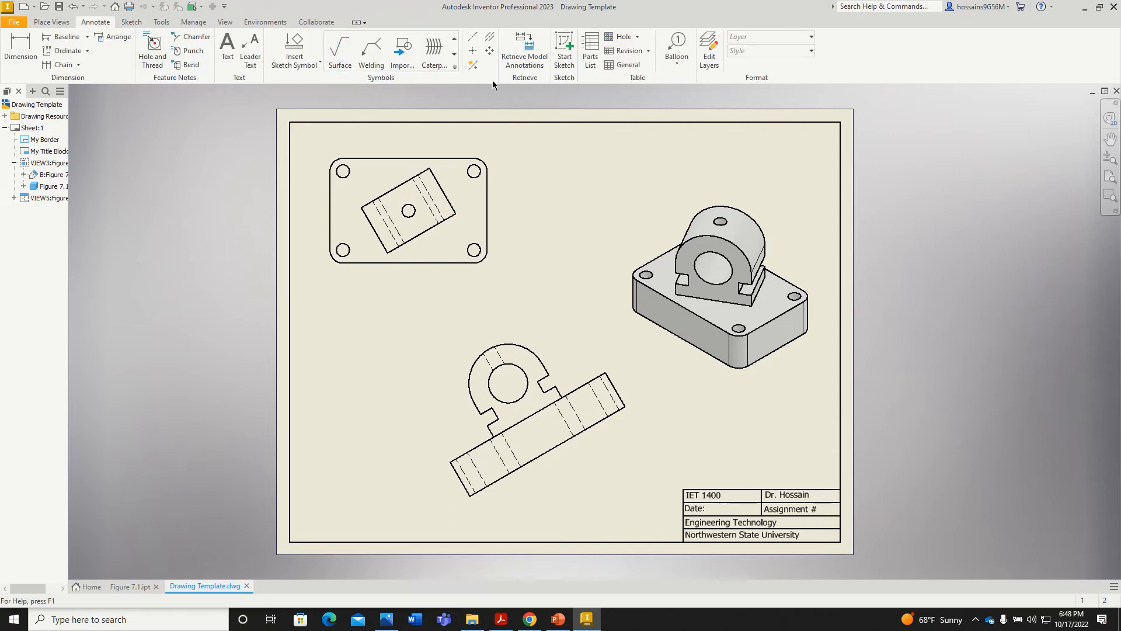
pyautogui.click(473, 50)
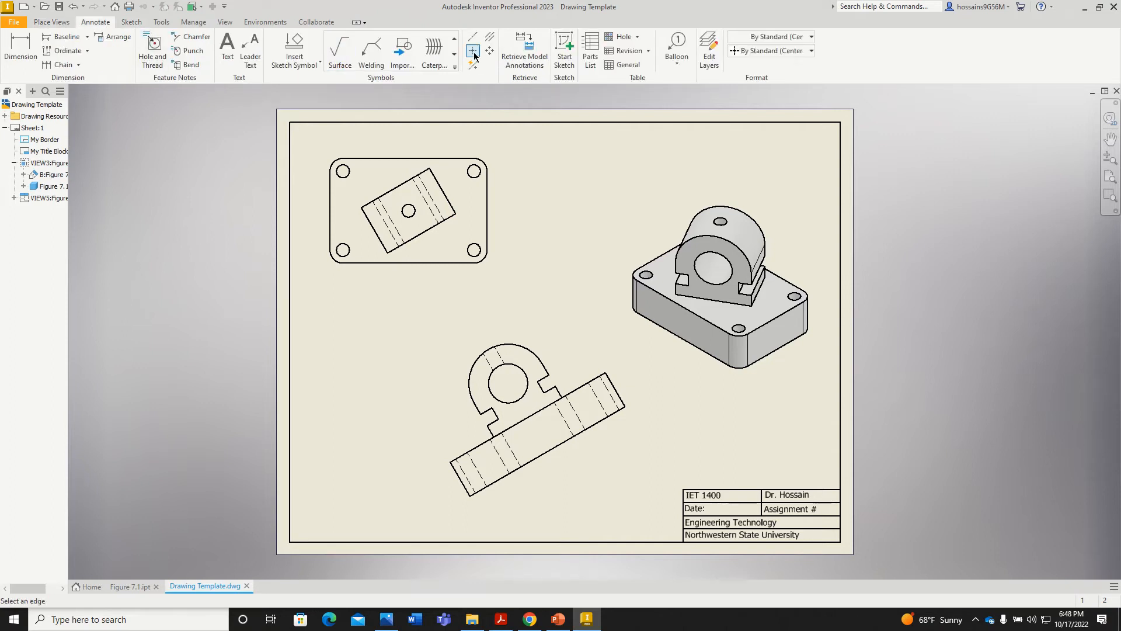
pyautogui.click(477, 172)
pyautogui.click(344, 249)
pyautogui.click(473, 250)
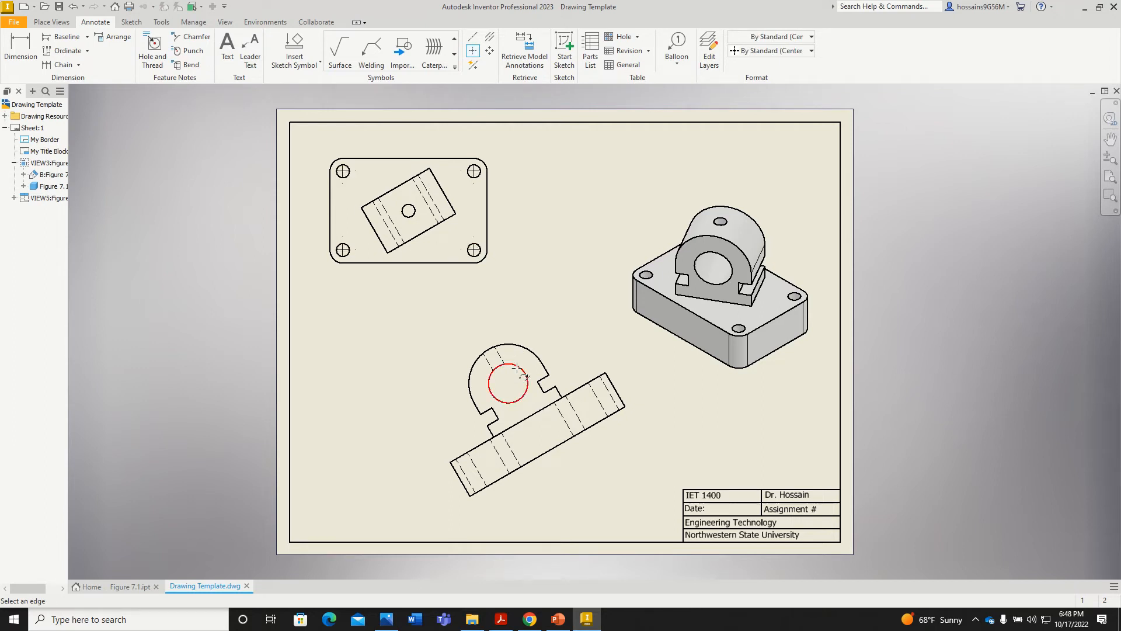
pyautogui.click(518, 364)
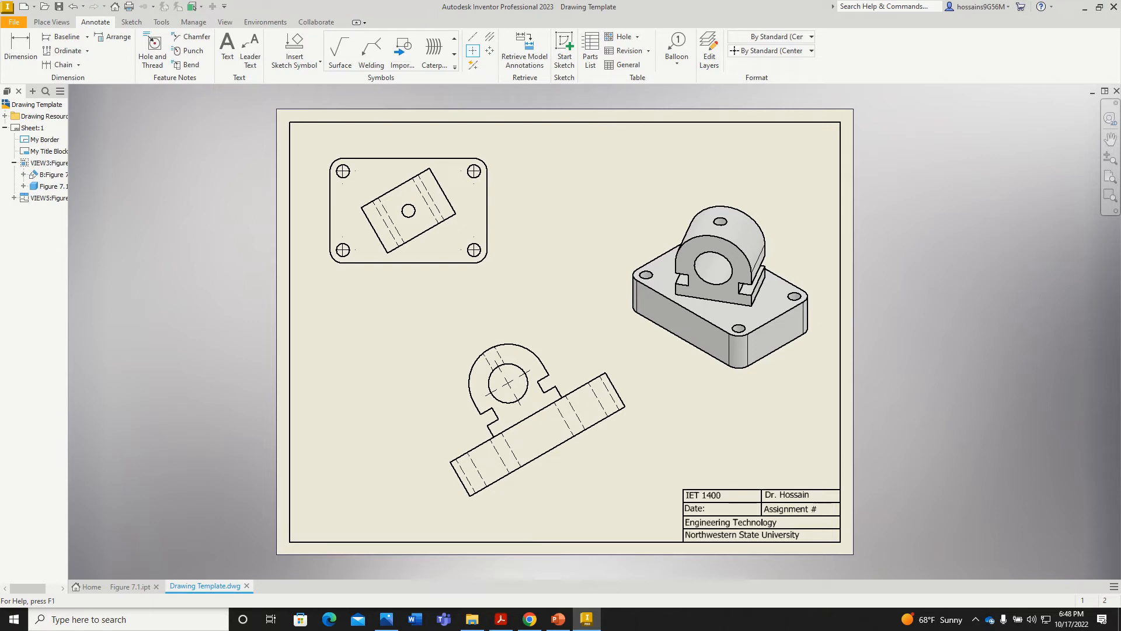
# Add a bisecting centerline through the middle of the slanted guide block in the top view.
pyautogui.click(490, 38)
pyautogui.click(415, 186)
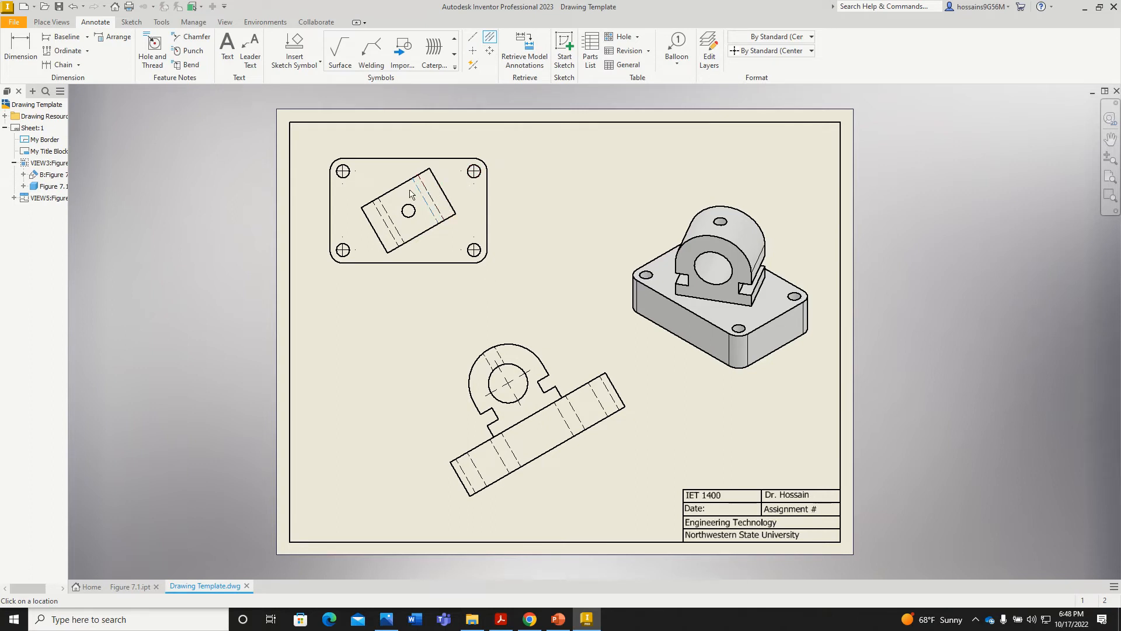
pyautogui.click(385, 206)
# Add bisecting centerlines between the hidden edges of each base-plate hole in the auxiliary view.
pyautogui.click(609, 392)
pyautogui.click(598, 399)
pyautogui.click(576, 411)
pyautogui.click(564, 418)
pyautogui.click(508, 448)
pyautogui.click(501, 455)
# Retrieve the model's sketch and feature dimensions into the top and auxiliary views.
pyautogui.click(525, 63)
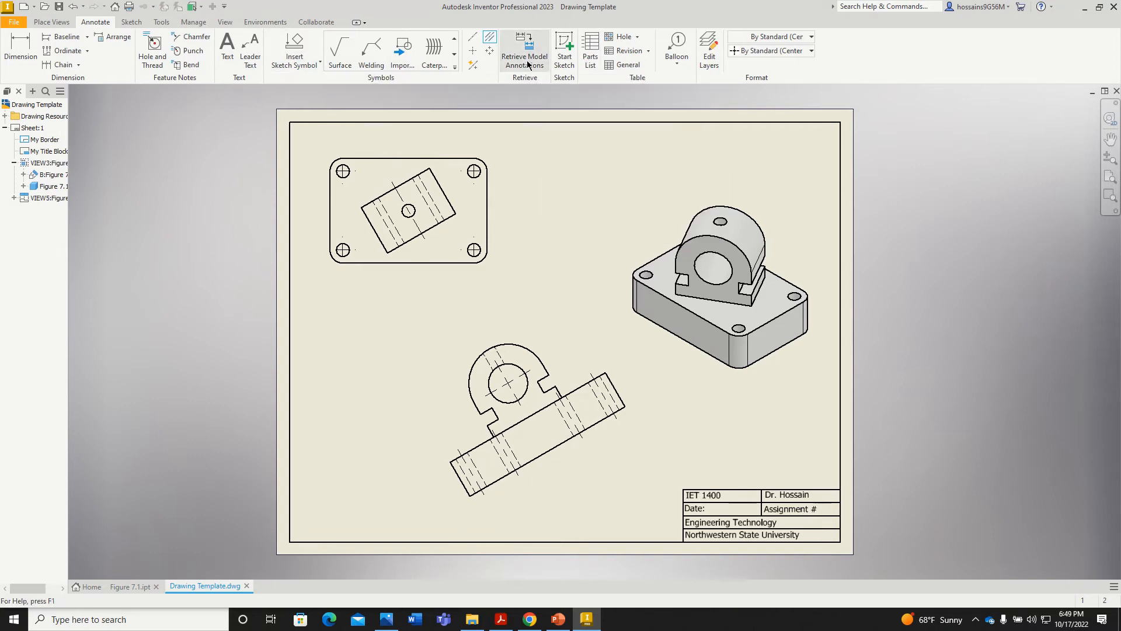
pyautogui.click(475, 224)
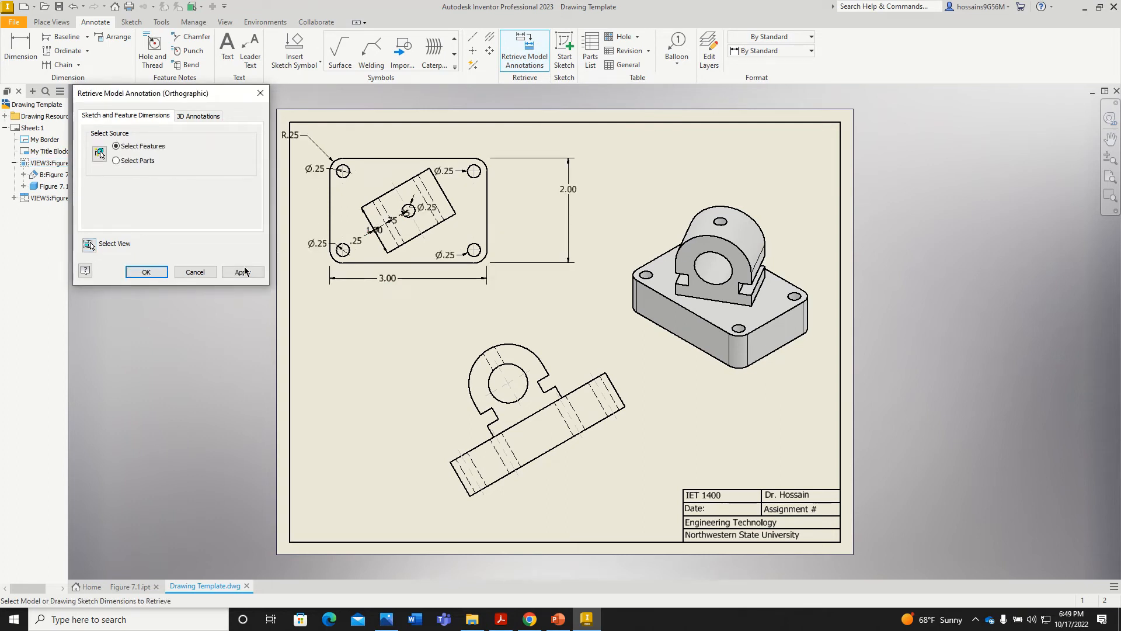
pyautogui.click(565, 370)
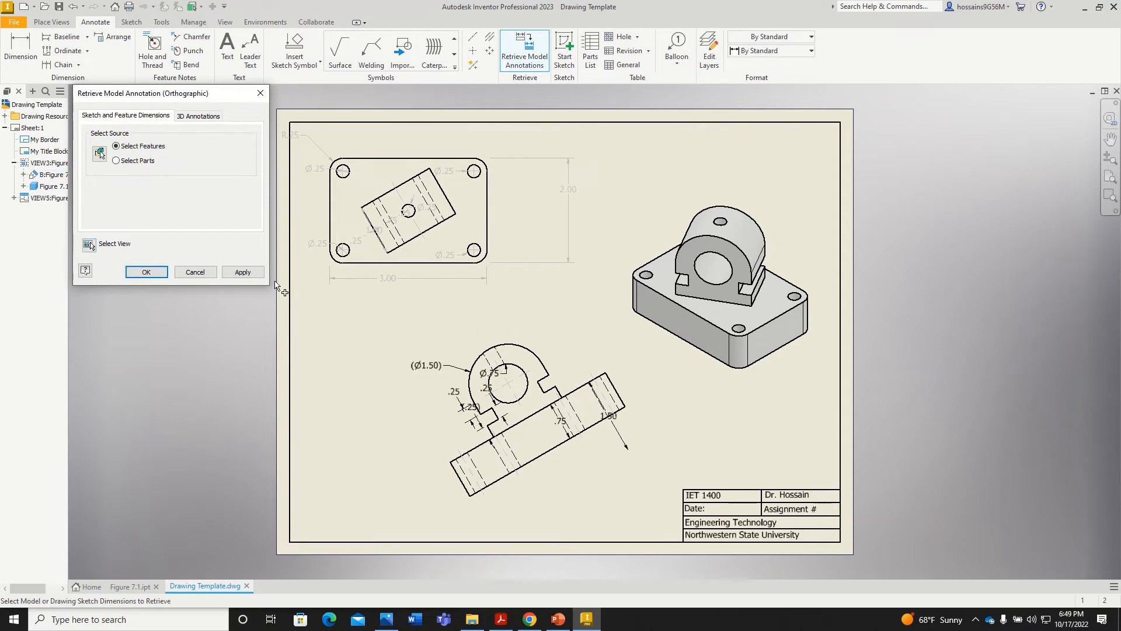
pyautogui.click(257, 273)
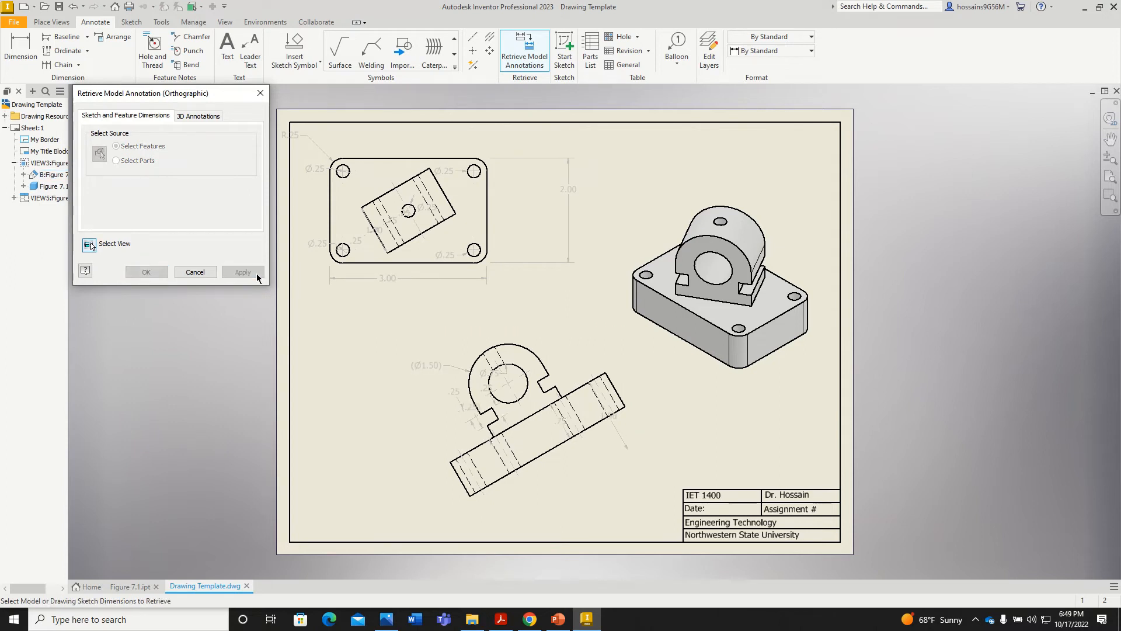
pyautogui.click(261, 93)
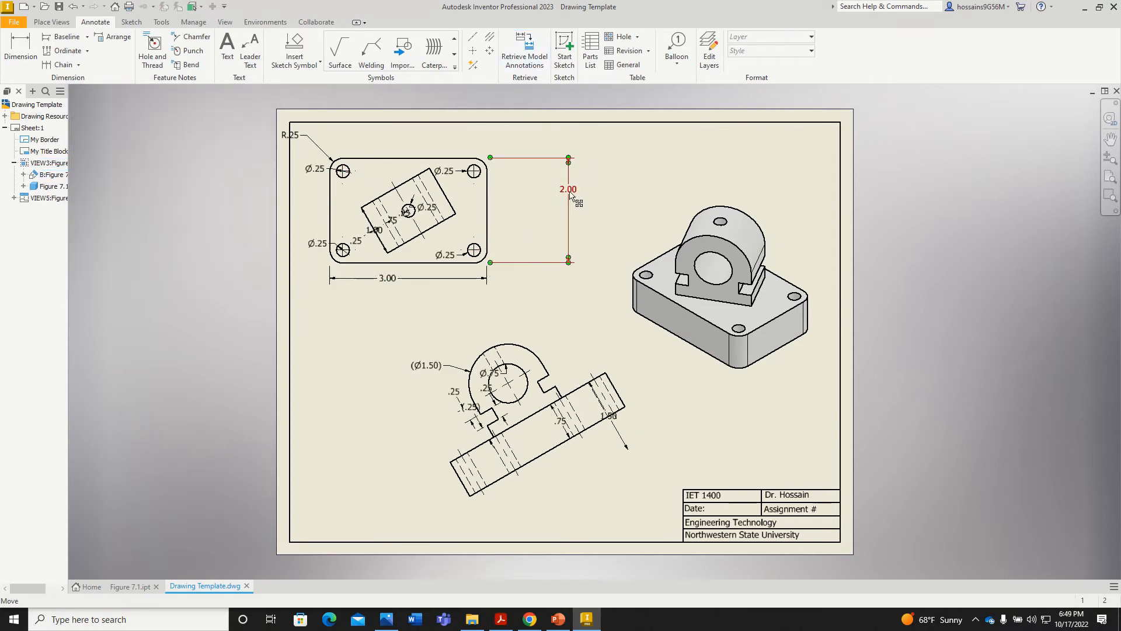
# Move the 2.00 plate dimension and the R.25 corner radius label closer to the top view.
pyautogui.moveTo(569, 203); pyautogui.dragTo(533, 203)
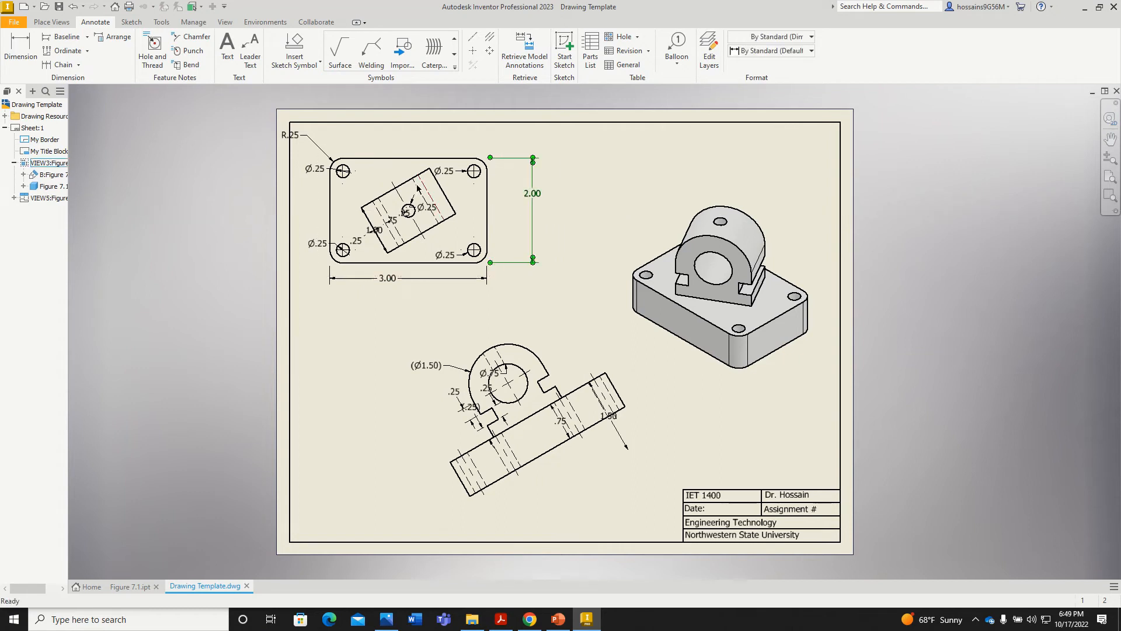
pyautogui.click(294, 137)
pyautogui.moveTo(307, 135); pyautogui.dragTo(326, 139)
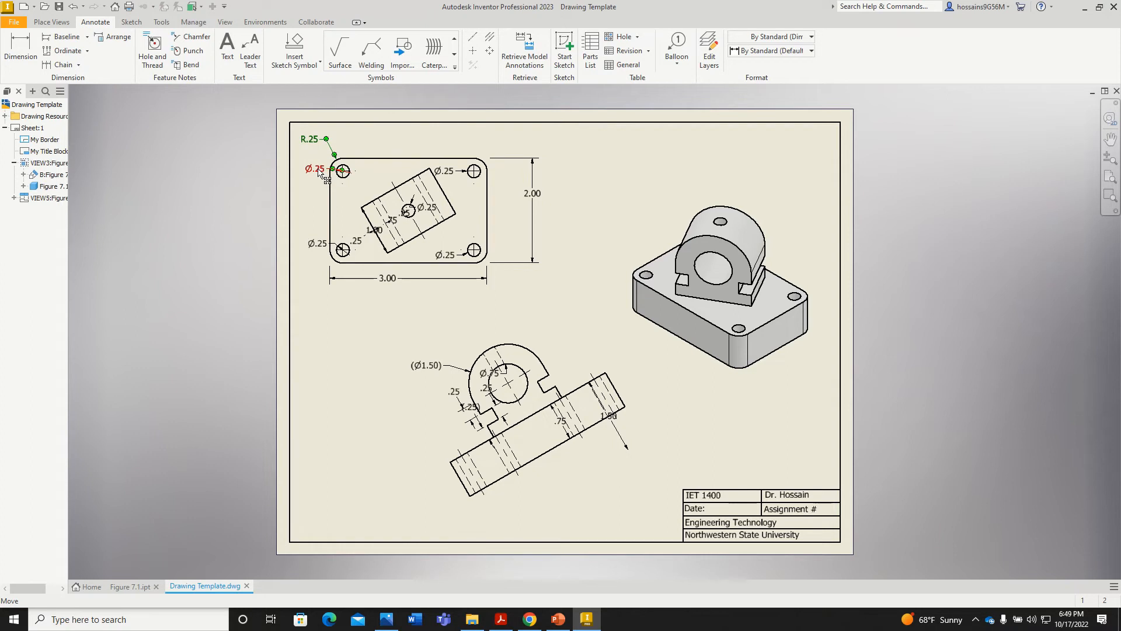
# Move the upper-left corner hole's Ø.25 dimension above the plate outline, with its leader pointing down to the hole.
pyautogui.click(314, 187)
pyautogui.click(349, 175)
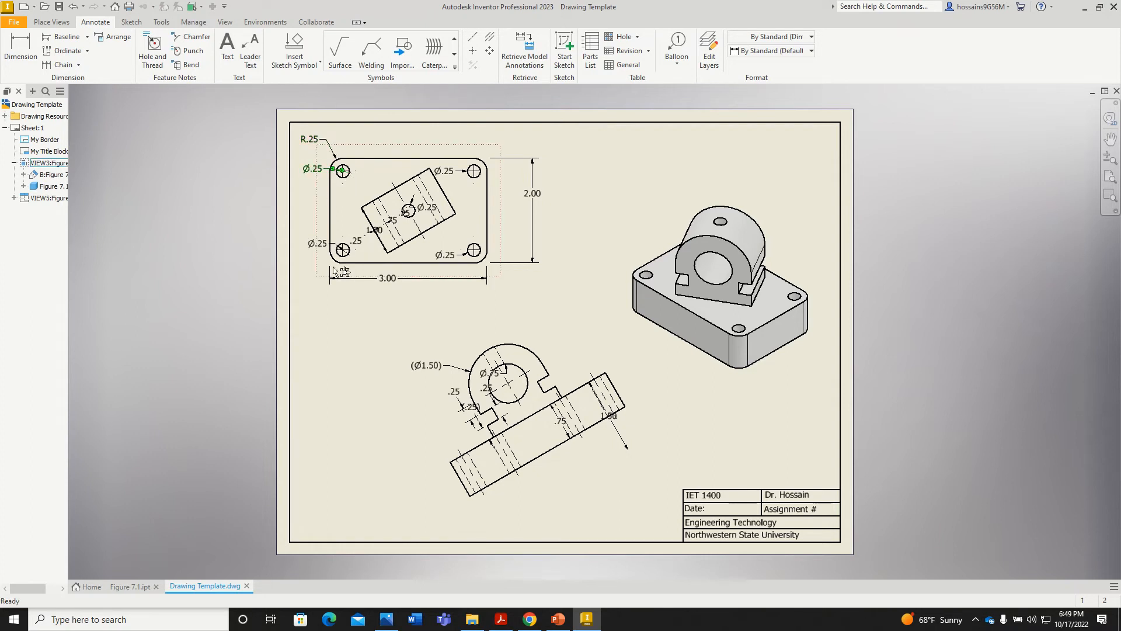
pyautogui.scroll(5, 299, 165)
pyautogui.click(452, 220)
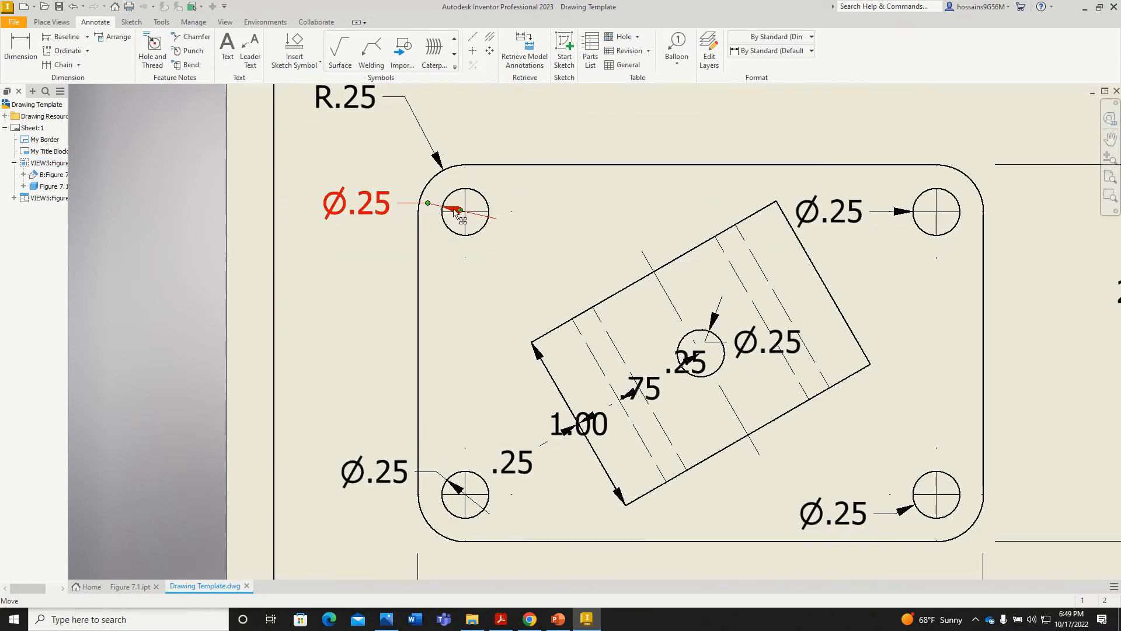
pyautogui.moveTo(386, 210); pyautogui.dragTo(538, 183)
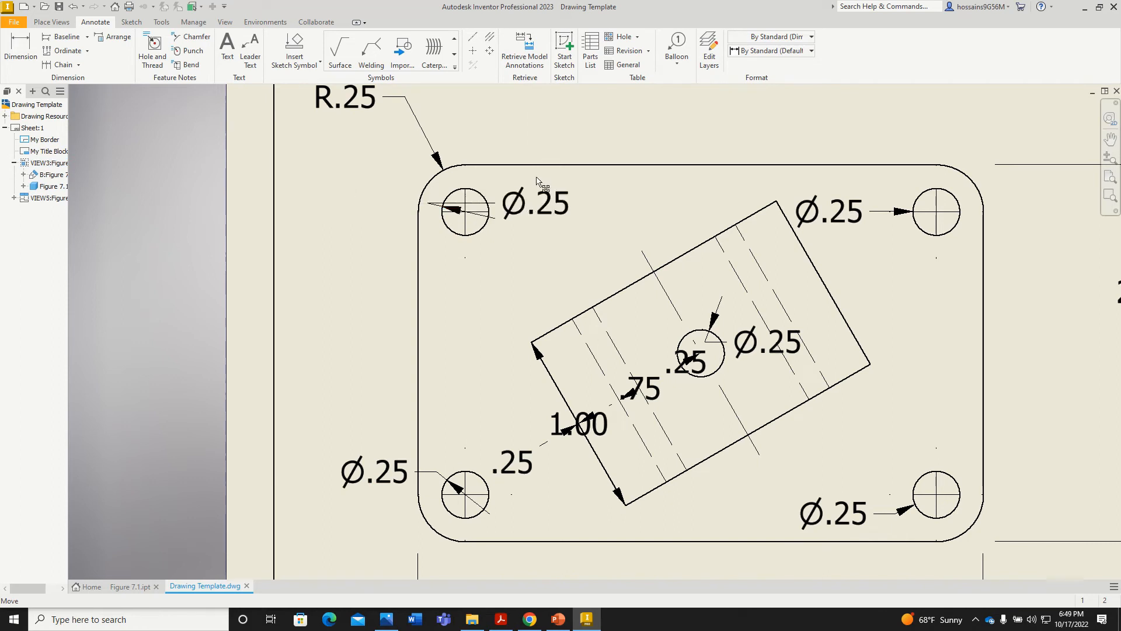
pyautogui.click(427, 205)
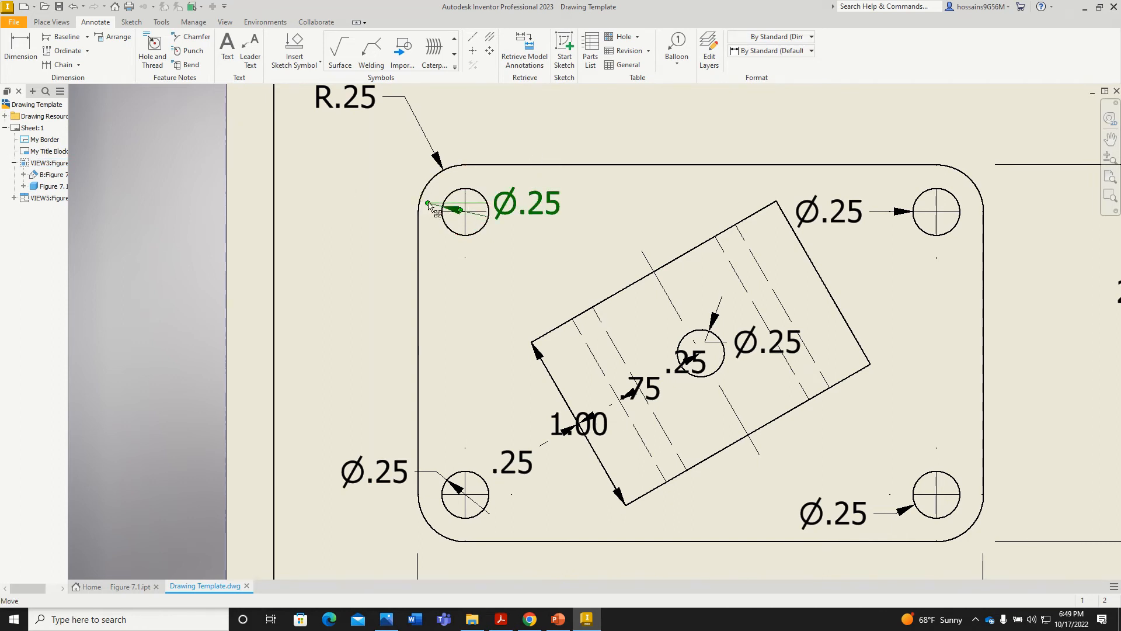
pyautogui.moveTo(427, 205); pyautogui.dragTo(497, 136)
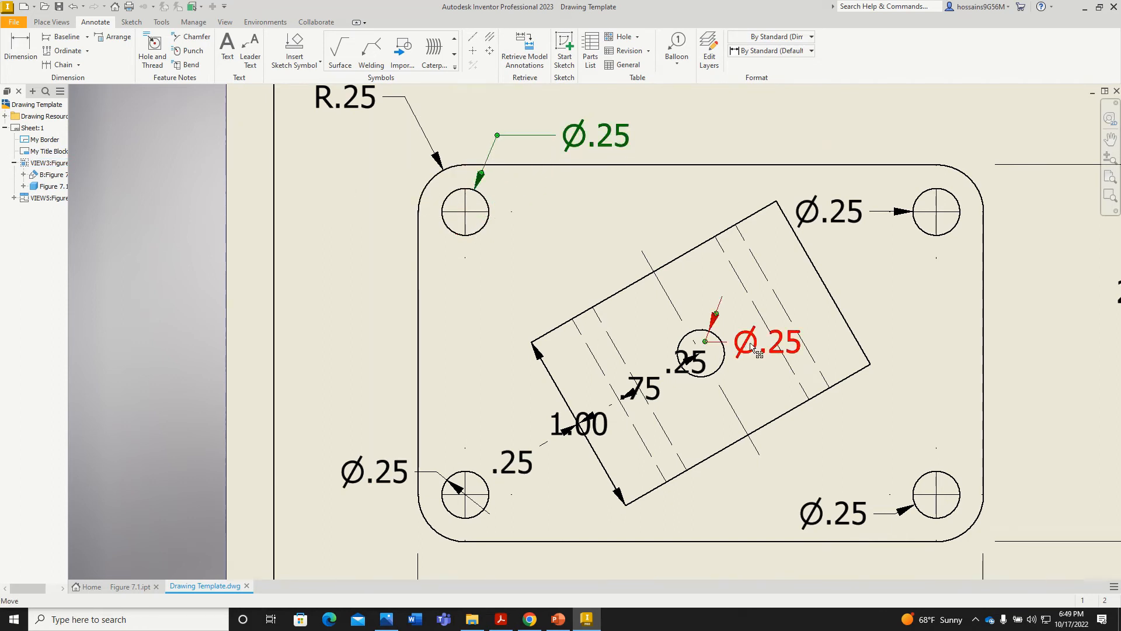
# Move the center hole's Ø.25 dimension above the guide block and the .75 dimension below the block's lower slanted edge.
pyautogui.click(733, 312)
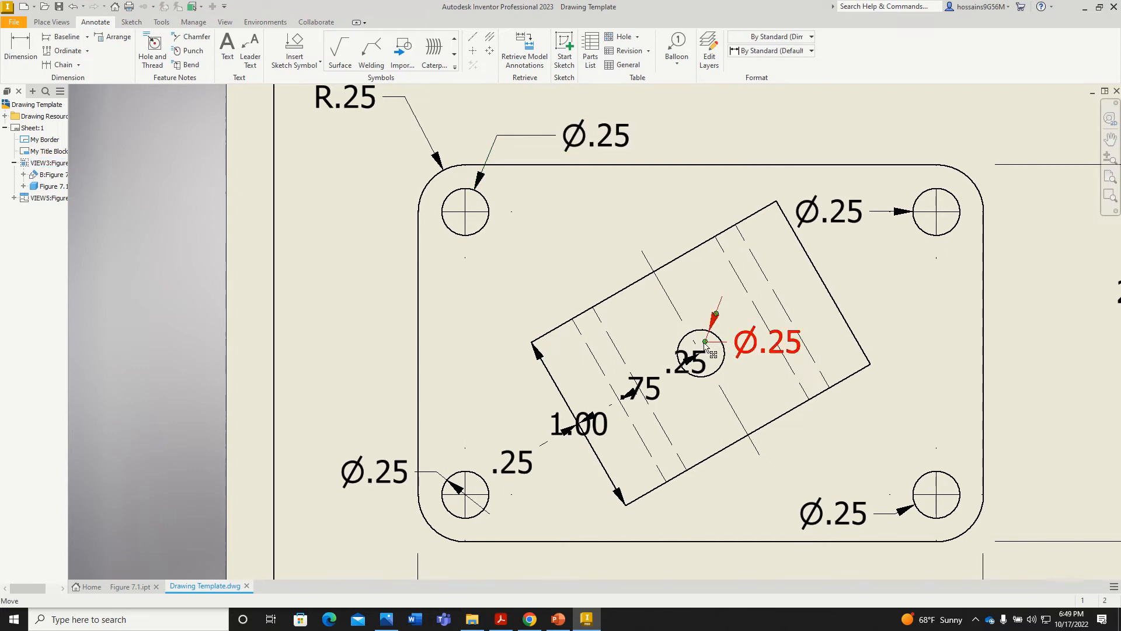
pyautogui.moveTo(706, 346); pyautogui.dragTo(694, 210)
pyautogui.moveTo(649, 388); pyautogui.dragTo(714, 503)
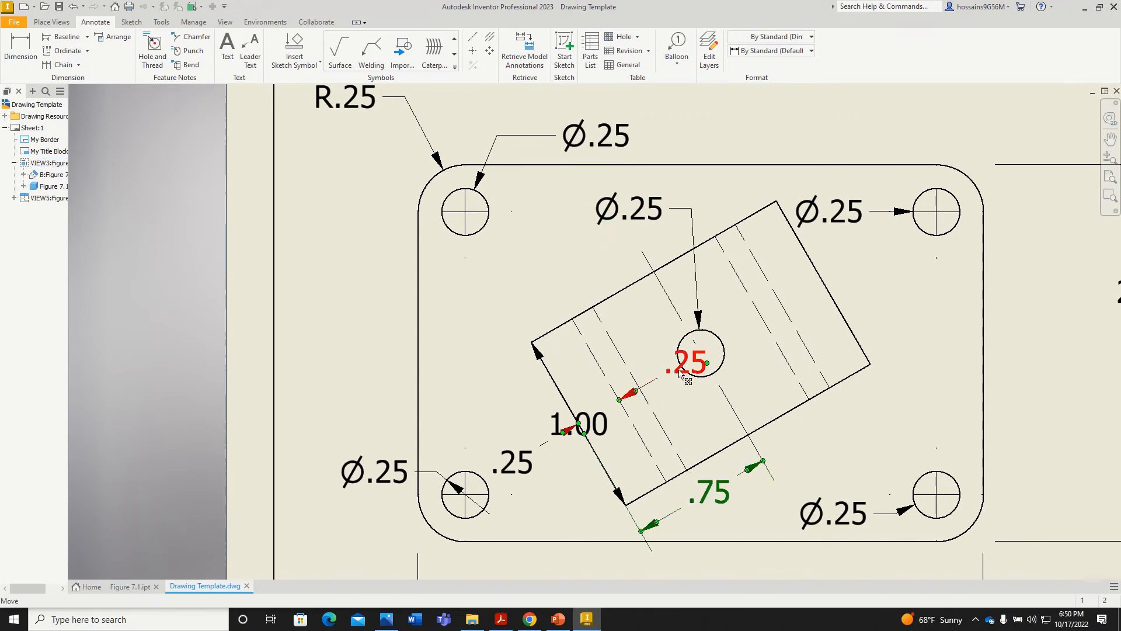
# Shift the .25 slot dimension's text inside the guide block and move the 1.00 dimension outside the block's lower-left edge.
pyautogui.moveTo(680, 372); pyautogui.dragTo(731, 397)
pyautogui.click(603, 423)
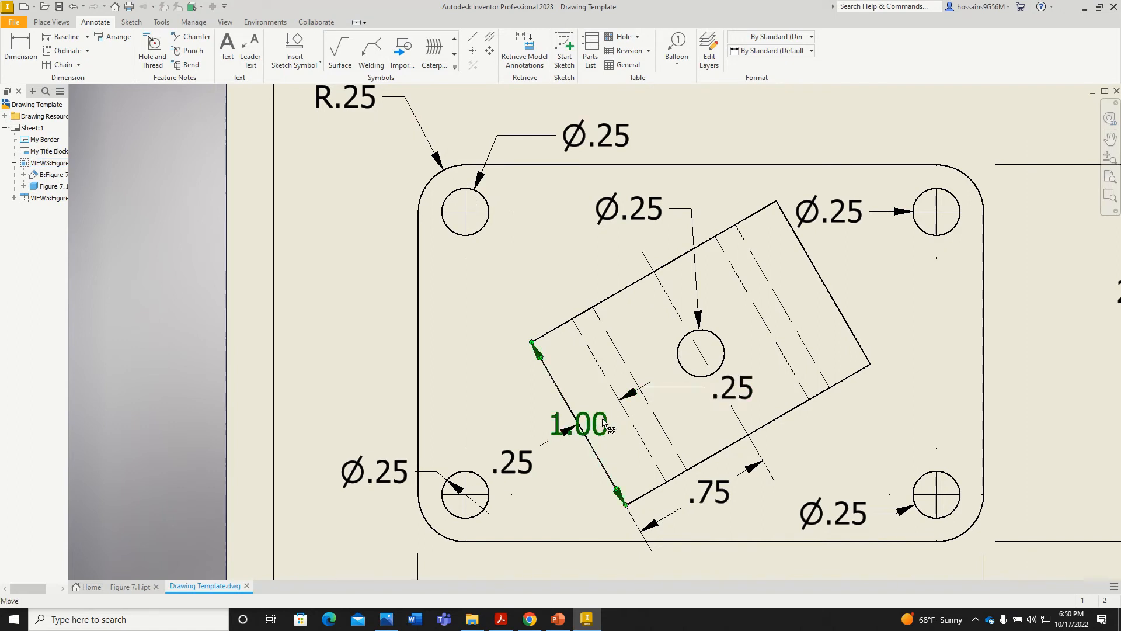
pyautogui.moveTo(603, 423); pyautogui.dragTo(581, 448)
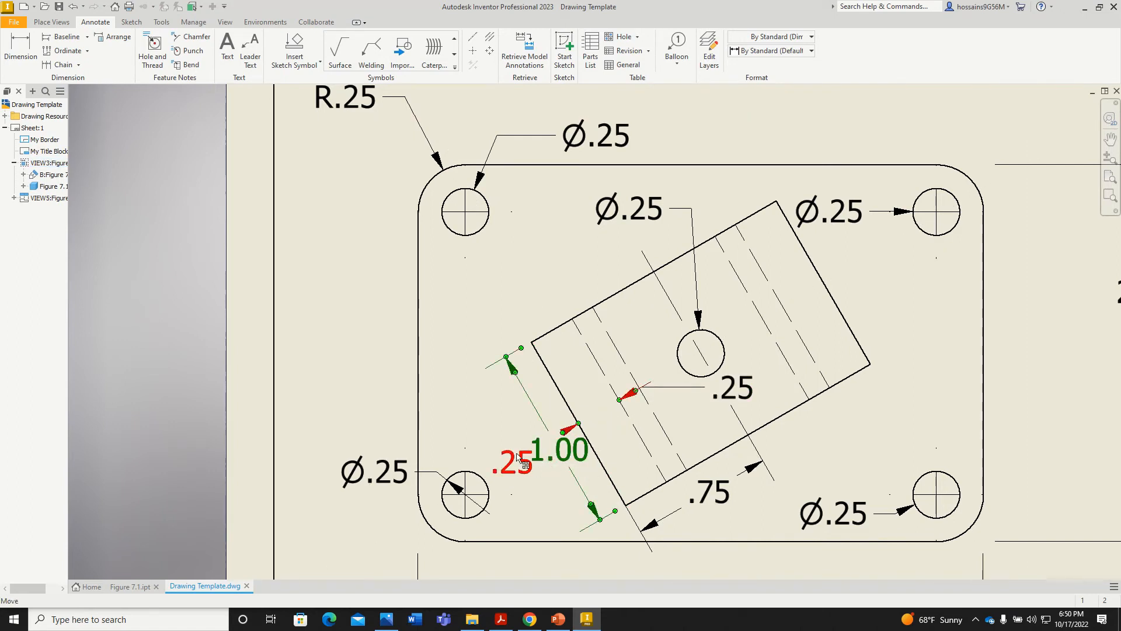
pyautogui.scroll(3, 518, 457)
pyautogui.press('Escape')
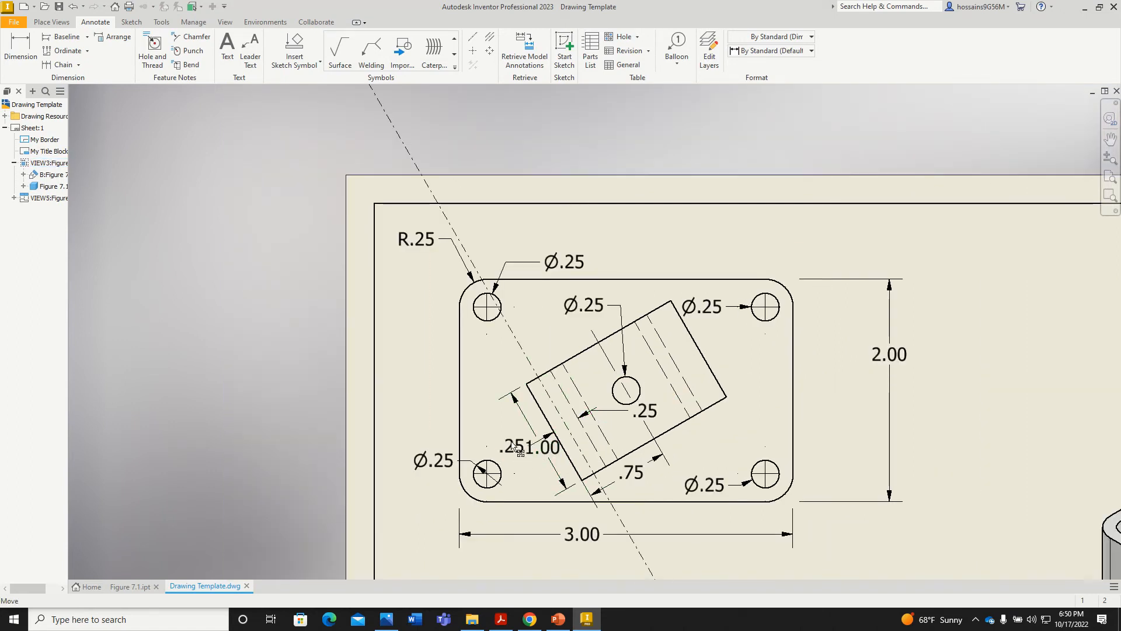
# Move the .25 dimension outside the guide block's upper-left corner in the top view and delete the duplicate .25 dimension.
pyautogui.moveTo(518, 448); pyautogui.dragTo(485, 378)
pyautogui.moveTo(609, 414); pyautogui.dragTo(577, 342)
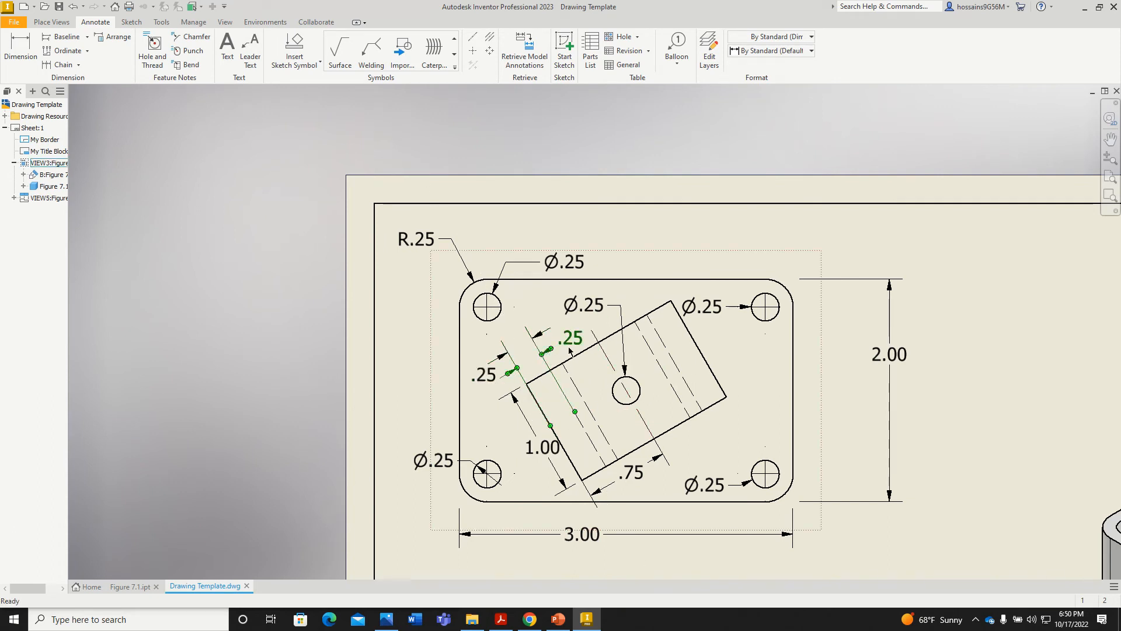
pyautogui.press('Delete')
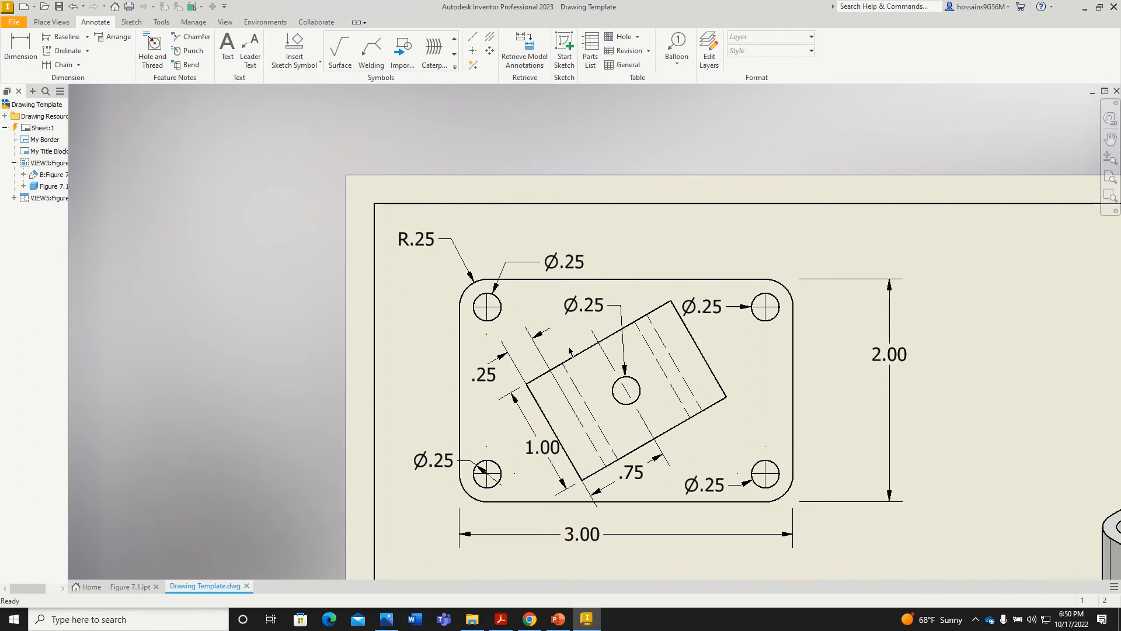
# Move the lower-left hole's Ø.25 label outside the plate and the 2.00 dimension closer to the plate's right edge.
pyautogui.click(443, 463)
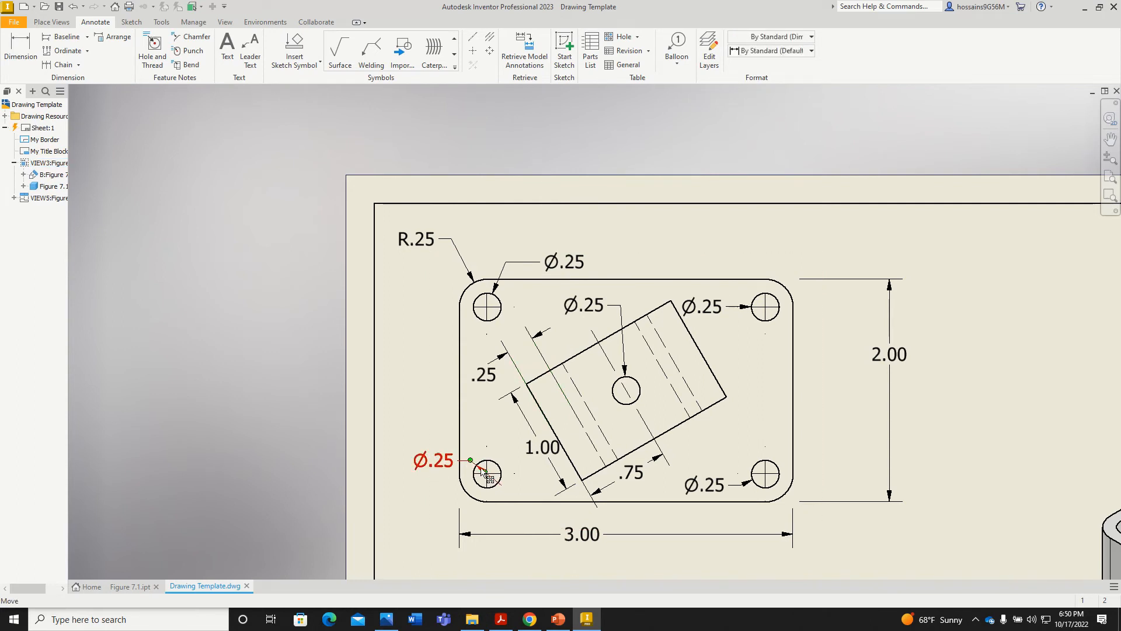
pyautogui.moveTo(472, 464); pyautogui.dragTo(449, 438)
pyautogui.moveTo(911, 365); pyautogui.dragTo(866, 363)
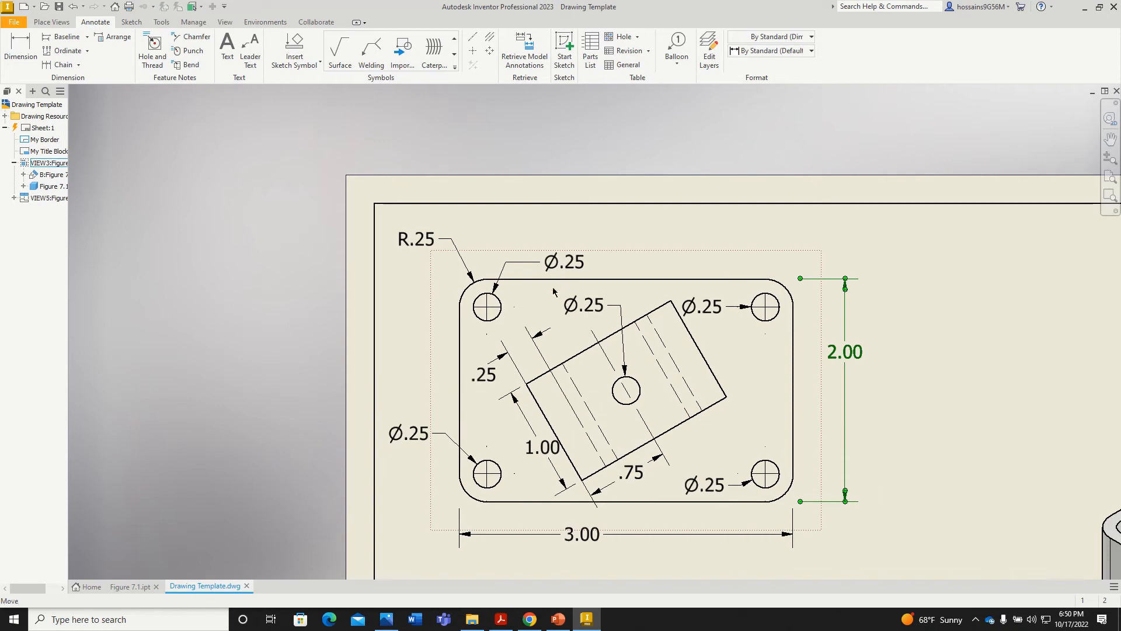
# Move the bore's Ø.75 dimension above the rounded guide in the auxiliary view.
pyautogui.scroll(-5, 411, 377)
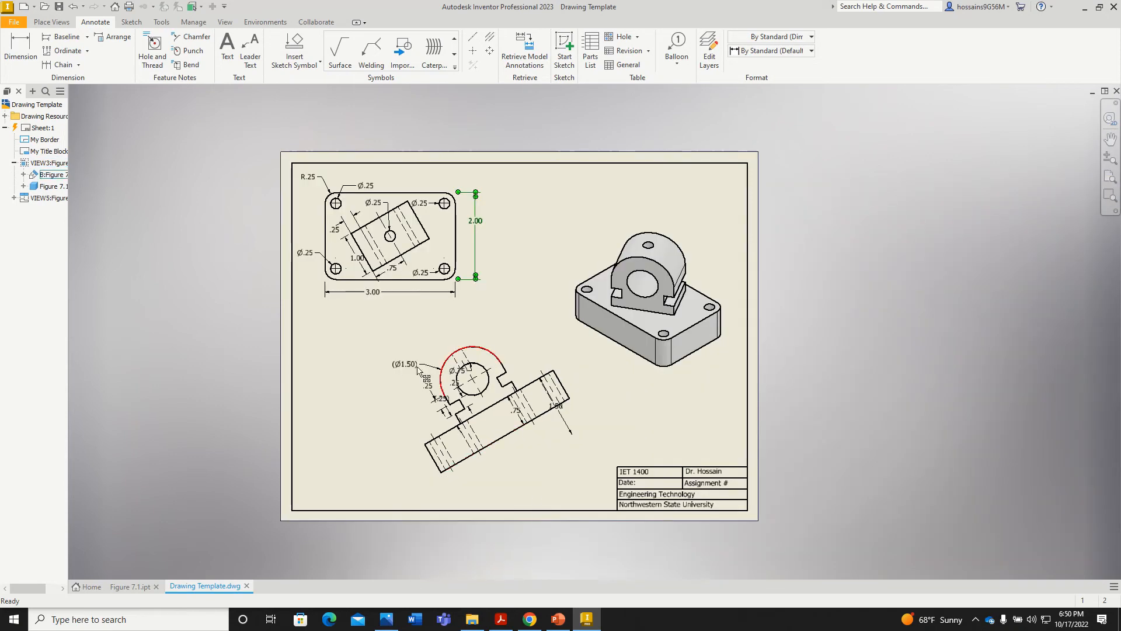
pyautogui.scroll(5, 488, 462)
pyautogui.scroll(6, 508, 391)
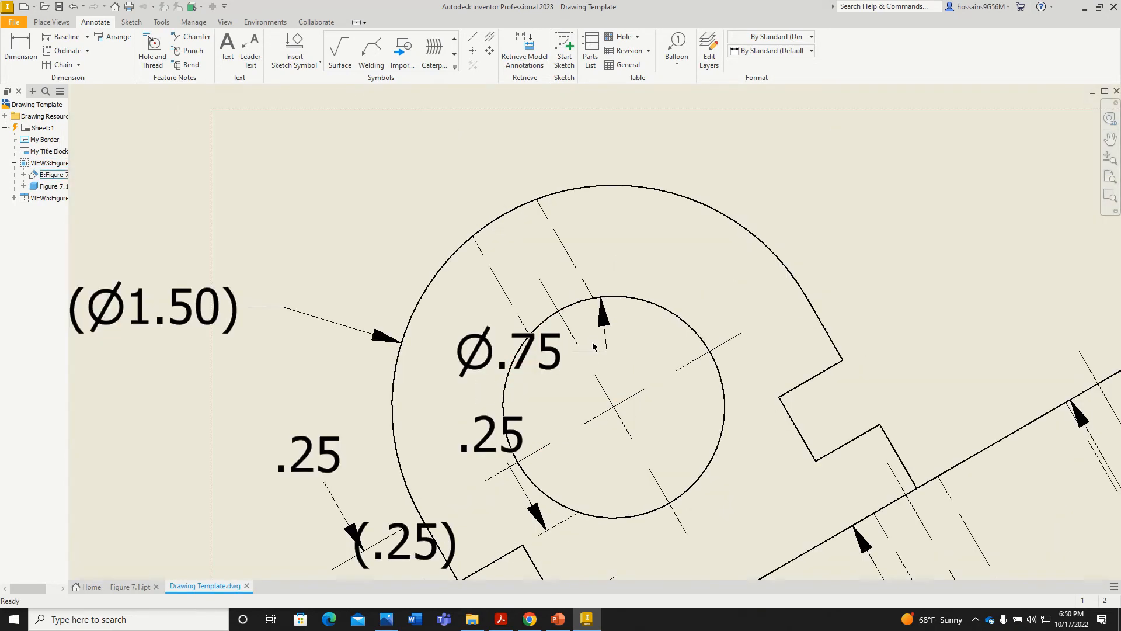
pyautogui.moveTo(607, 352); pyautogui.dragTo(661, 157)
pyautogui.scroll(-3, 513, 470)
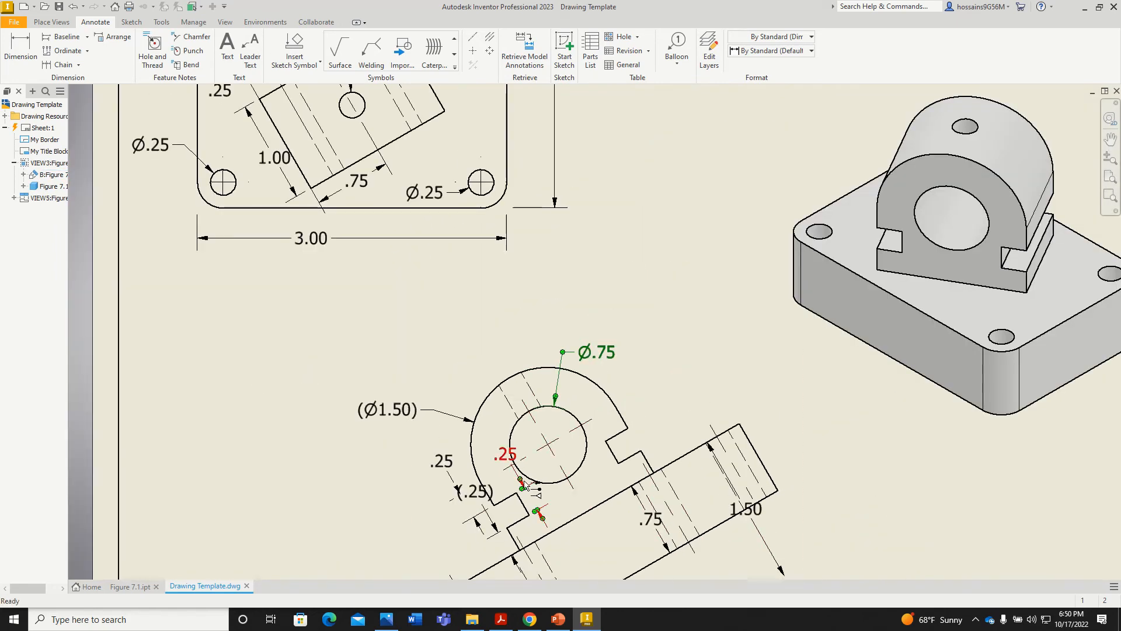
# Move the auxiliary view's 1.50 dimension beyond the base's right end and the .75 dimension beyond its left end.
pyautogui.scroll(-5, 514, 491)
pyautogui.scroll(3, 498, 476)
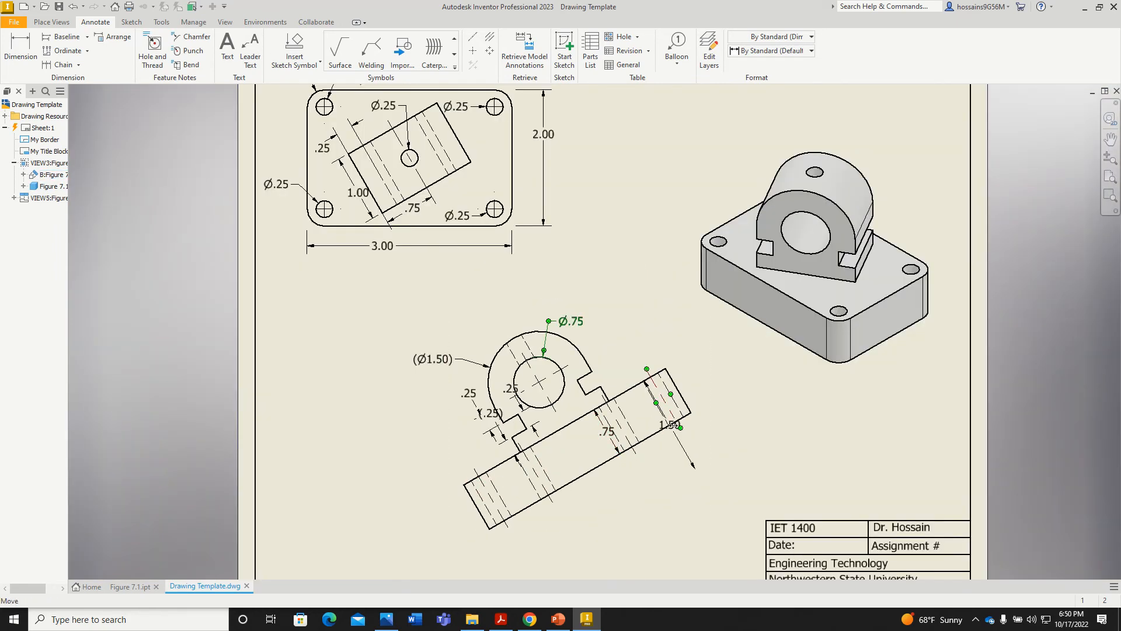
pyautogui.moveTo(670, 424); pyautogui.dragTo(717, 404)
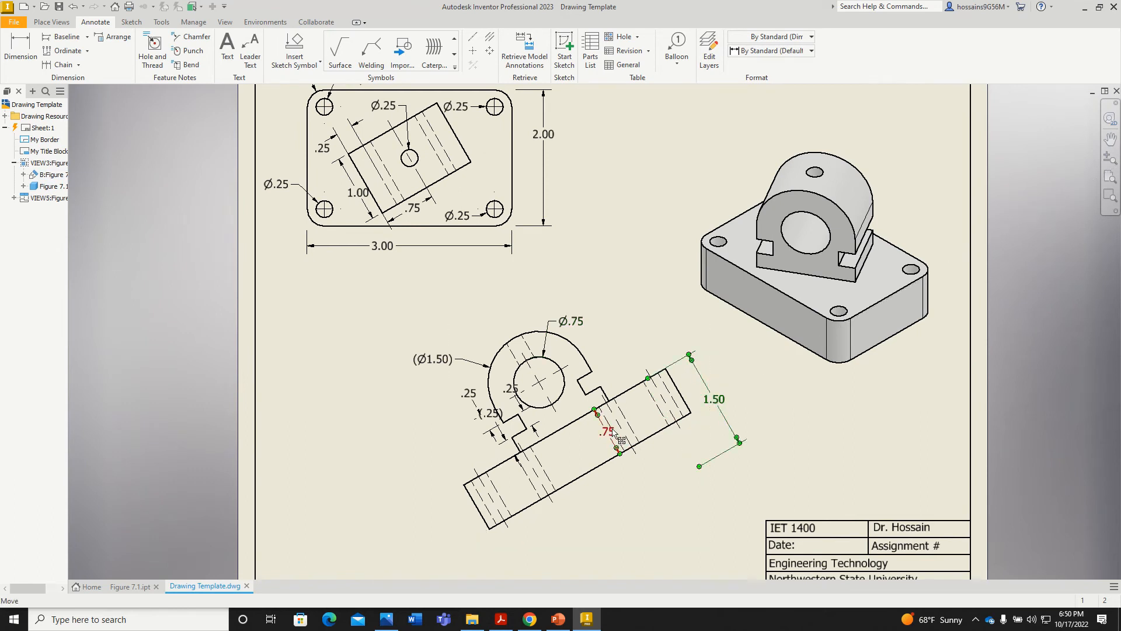
pyautogui.moveTo(596, 450); pyautogui.dragTo(454, 529)
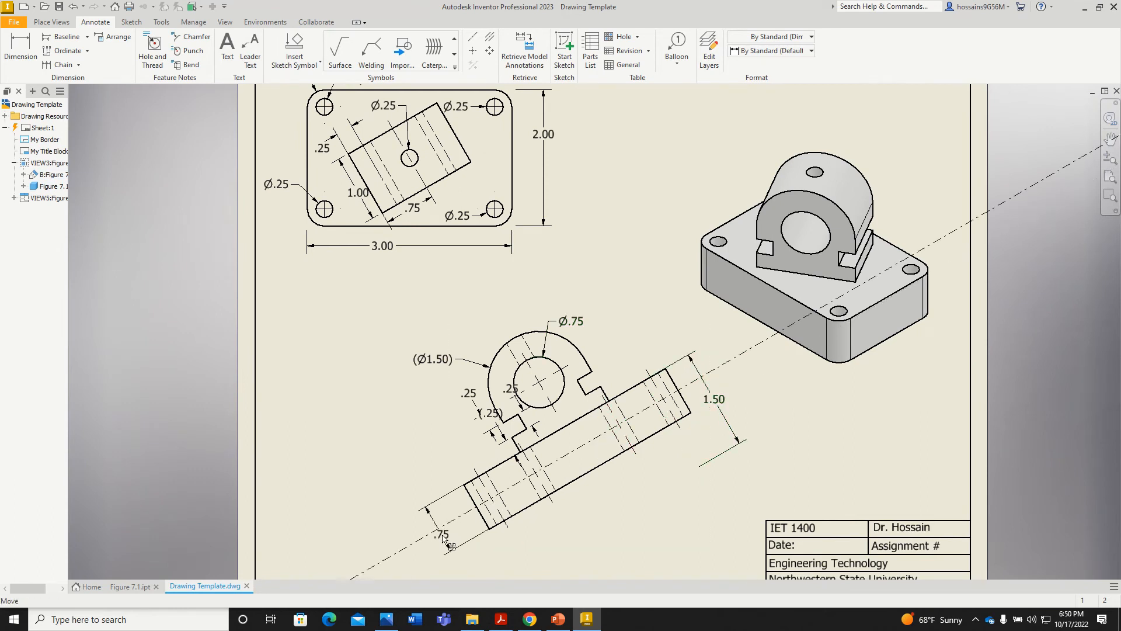
# Move the (.25) reference dimension out beside the base's left end and the inner .25 text just below the left slot.
pyautogui.click(522, 401)
pyautogui.scroll(5, 524, 406)
pyautogui.moveTo(584, 354); pyautogui.dragTo(537, 373)
pyautogui.moveTo(511, 218); pyautogui.dragTo(489, 325)
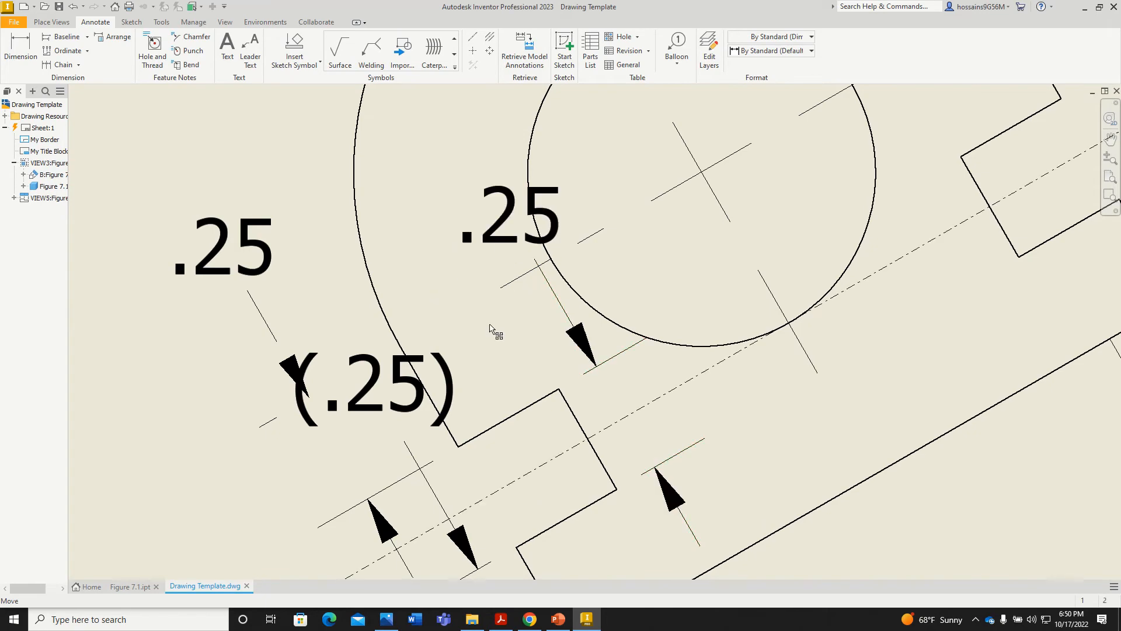
pyautogui.scroll(-5, 491, 330)
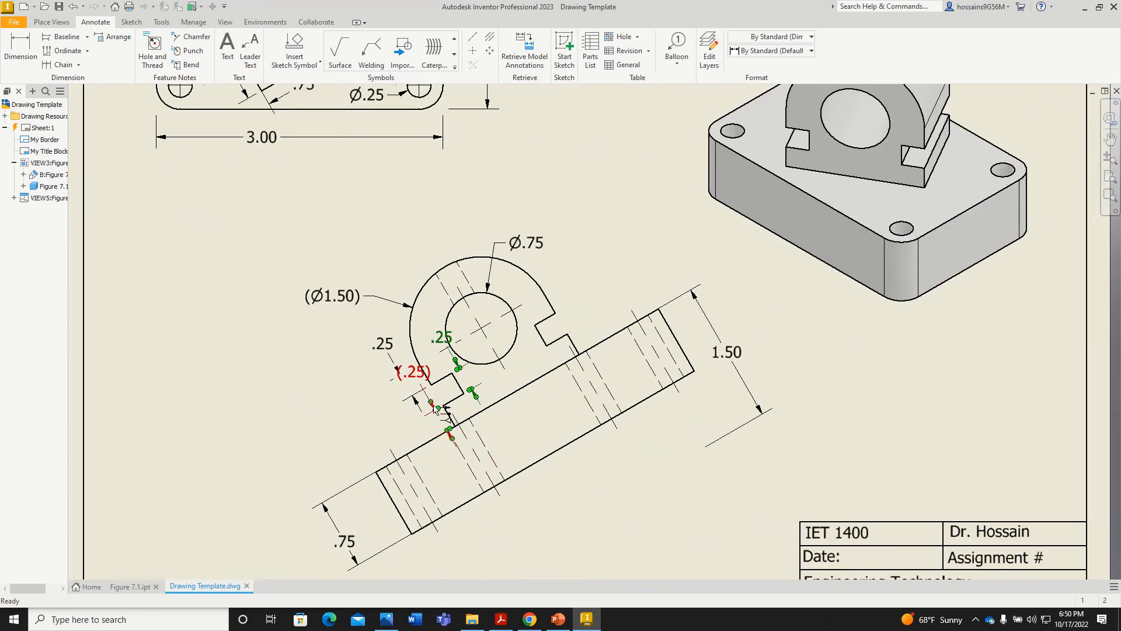
pyautogui.moveTo(416, 376); pyautogui.dragTo(327, 433)
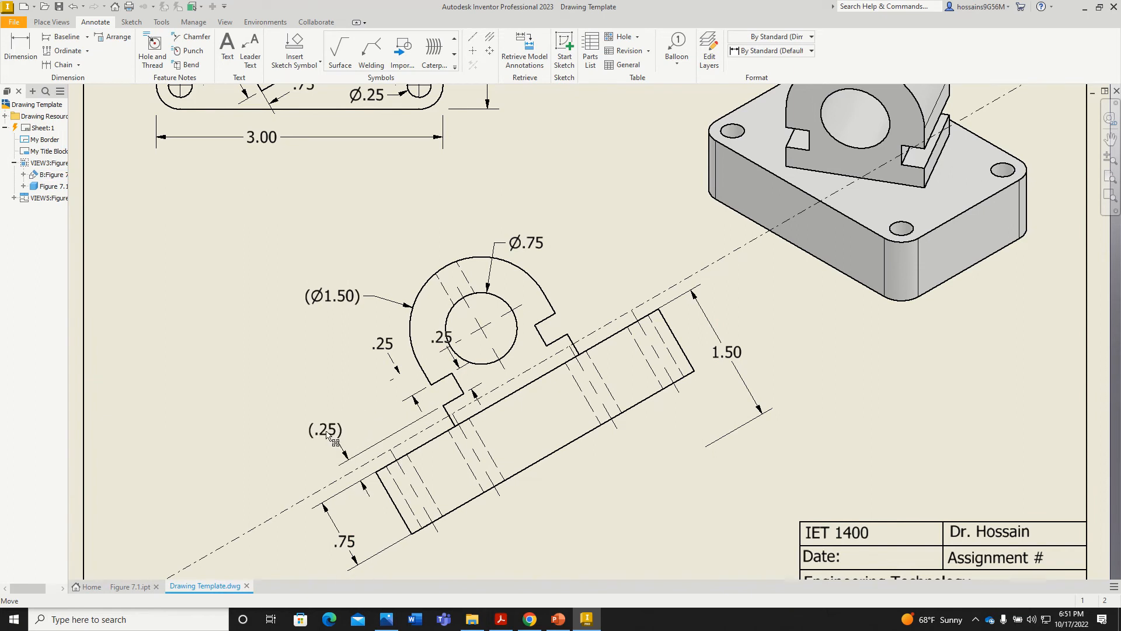
pyautogui.moveTo(383, 345); pyautogui.dragTo(380, 349)
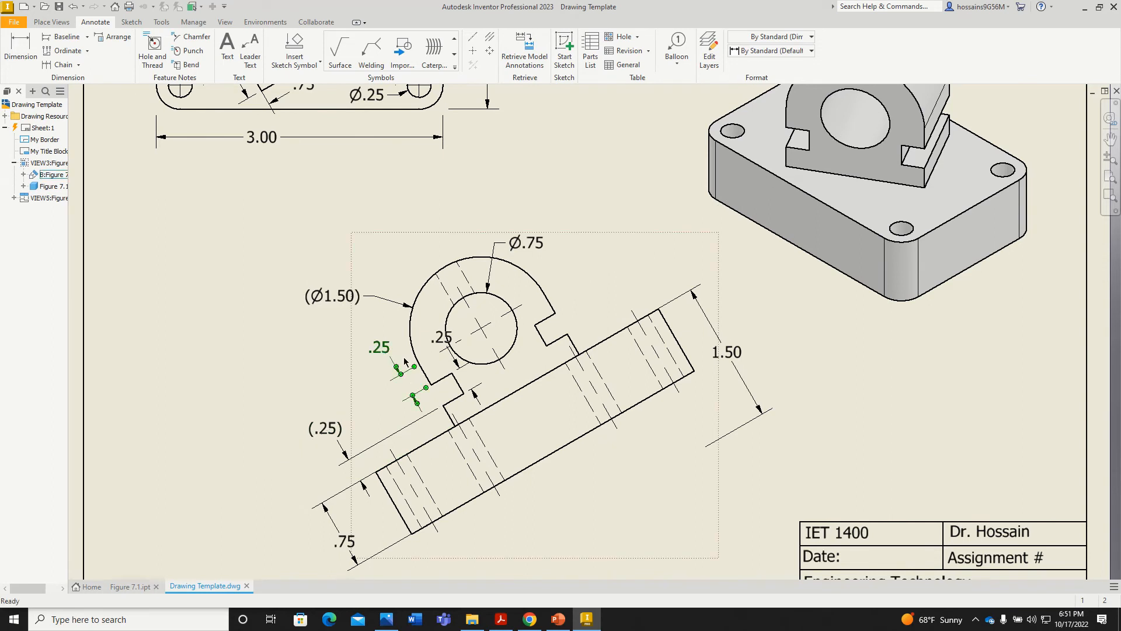
pyautogui.moveTo(458, 365); pyautogui.dragTo(471, 385)
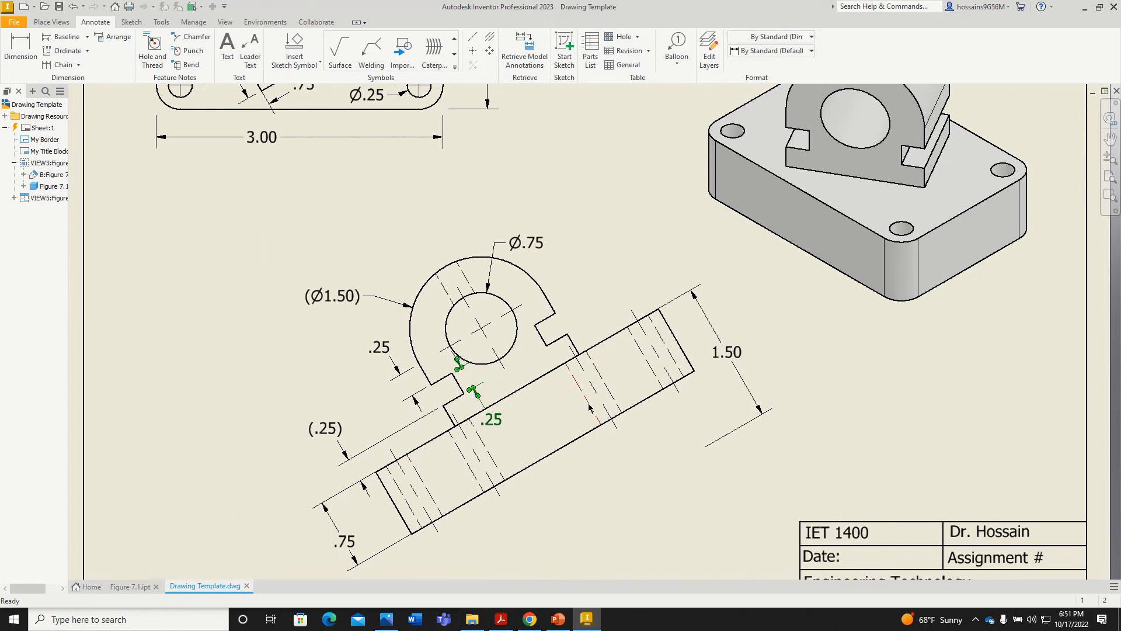
pyautogui.press('Escape')
pyautogui.press('d')
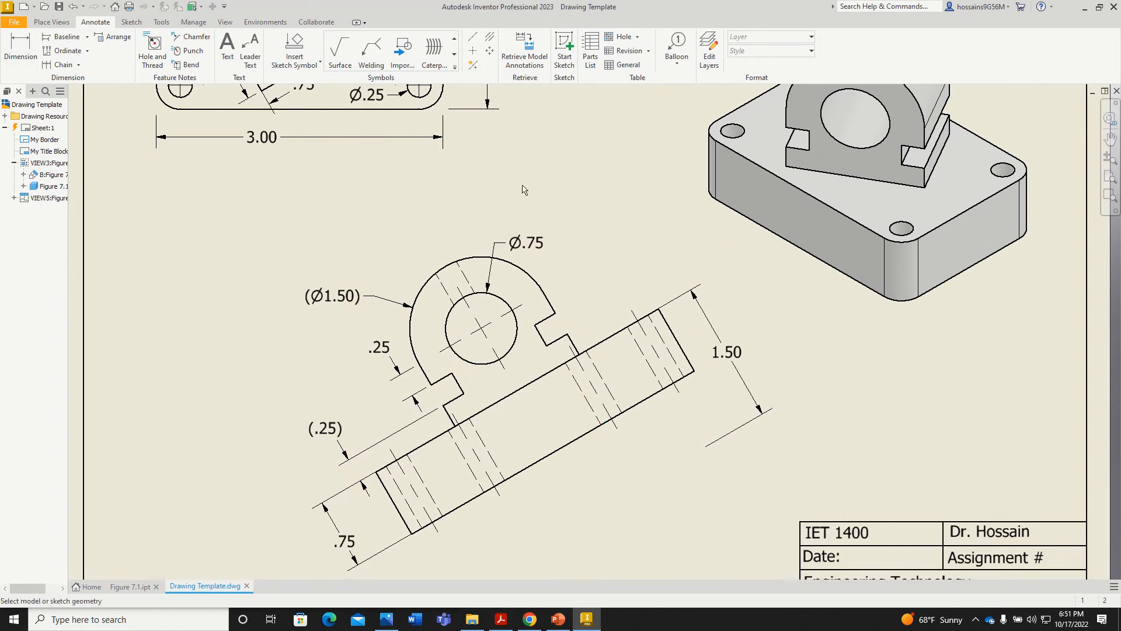
pyautogui.click(545, 342)
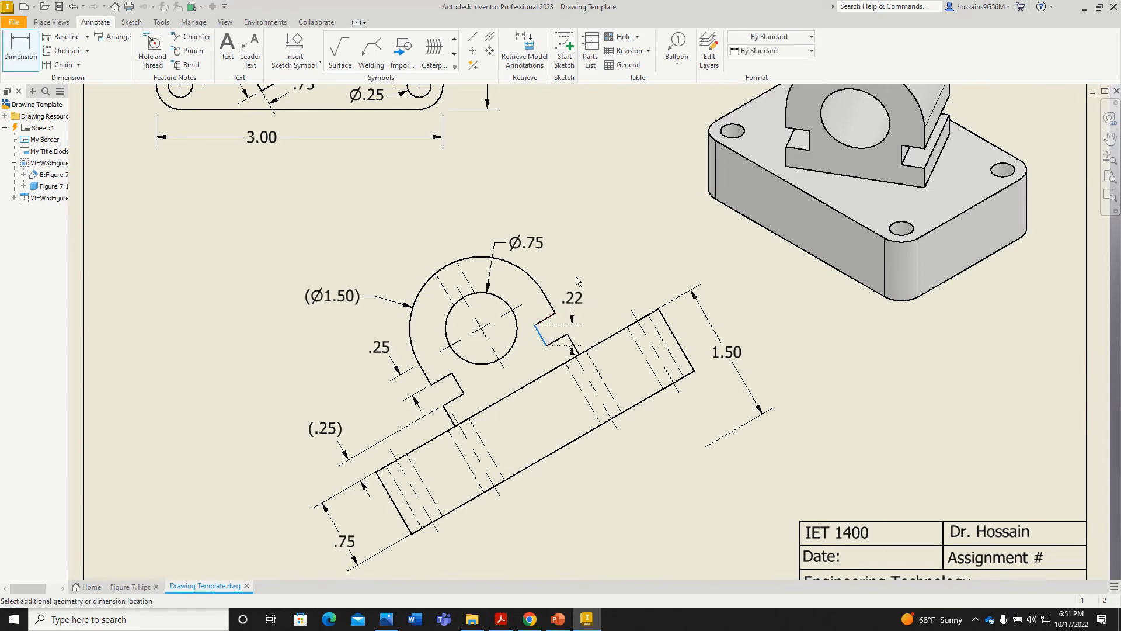
pyautogui.press('Escape')
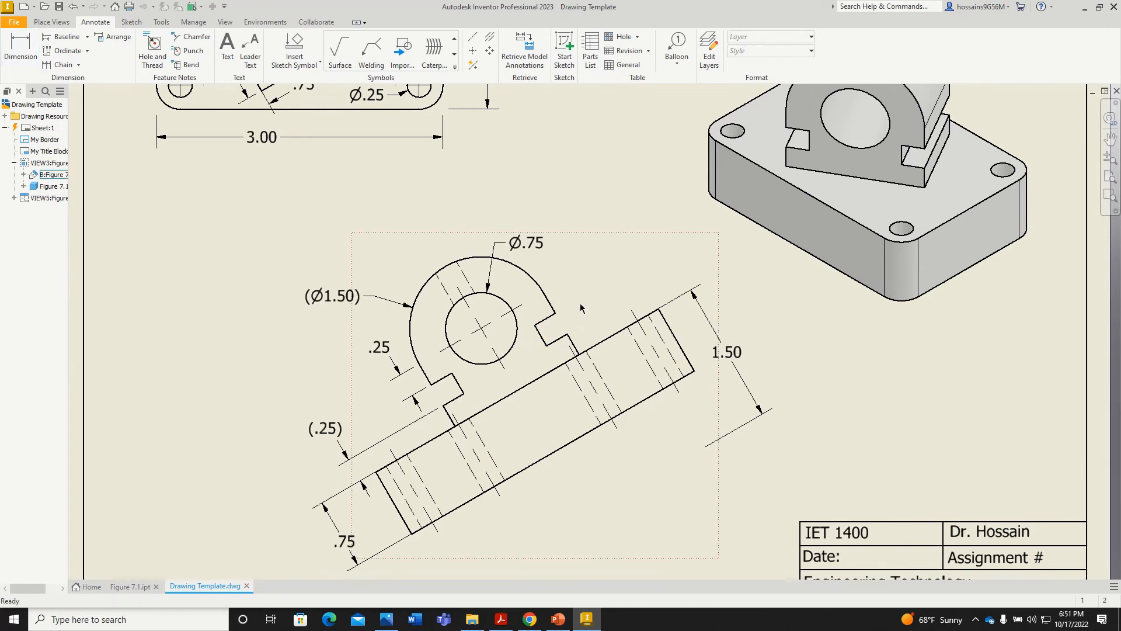
pyautogui.hotkey('ctrl', 'z')
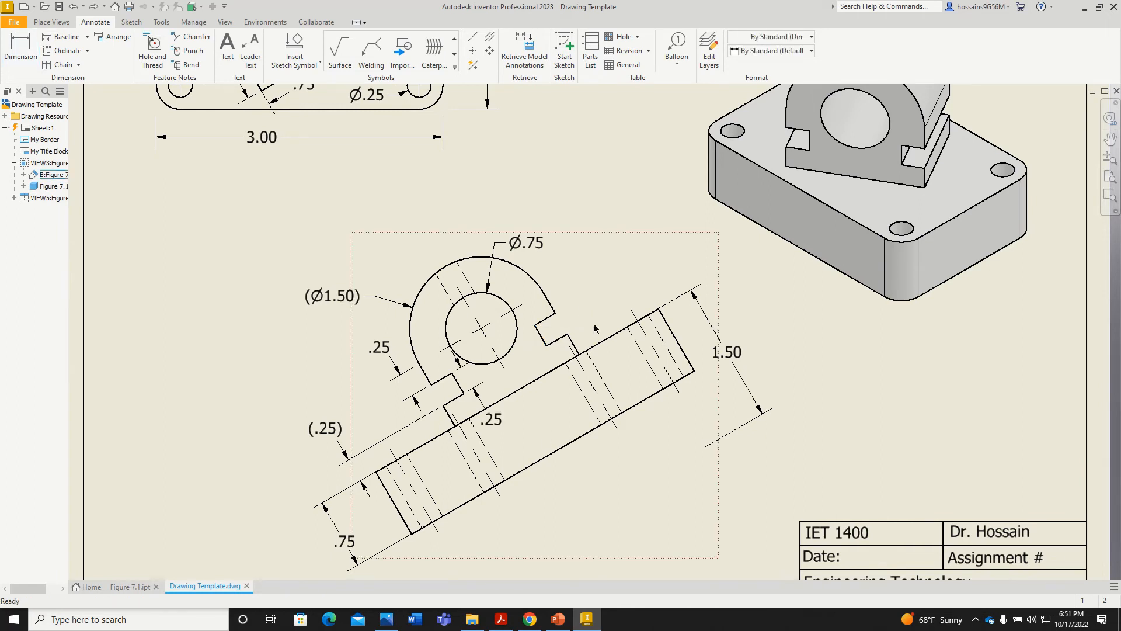
# Try to nudge the .25 dimension's text closer to the left slot of the auxiliary view.
pyautogui.click(494, 423)
pyautogui.moveTo(494, 423); pyautogui.dragTo(485, 405)
pyautogui.click(247, 294)
# Add the date 10/17/2022 as text beside the title block's Date label, without enabling fraction stacking.
pyautogui.scroll(-2, 246, 315)
pyautogui.moveTo(246, 314); pyautogui.dragTo(303, 406, button='middle')
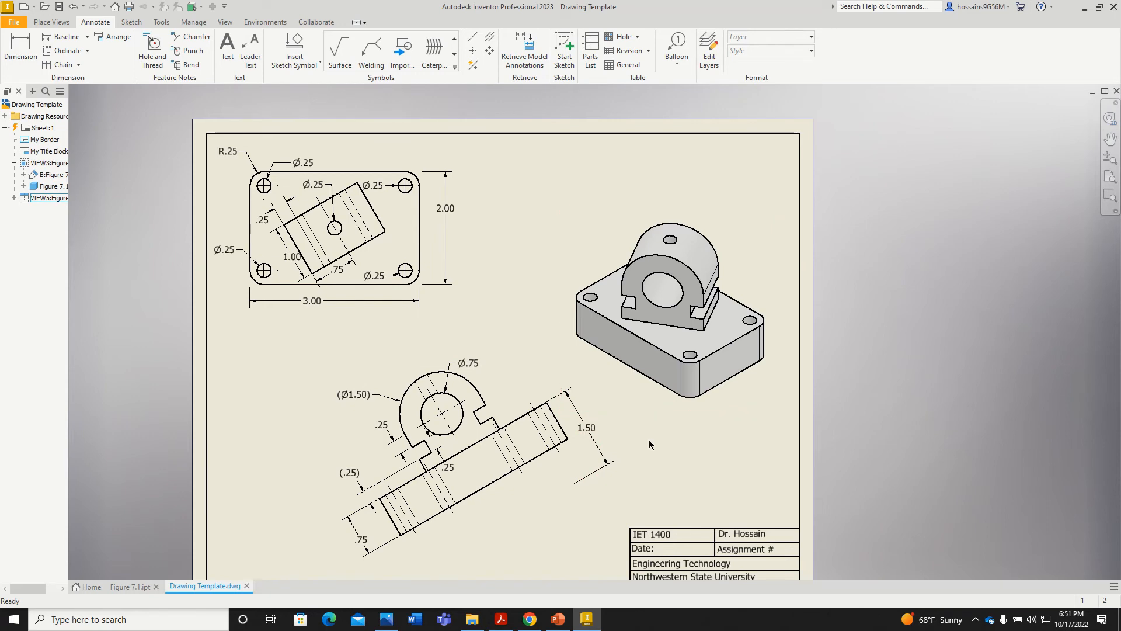
pyautogui.scroll(4, 723, 493)
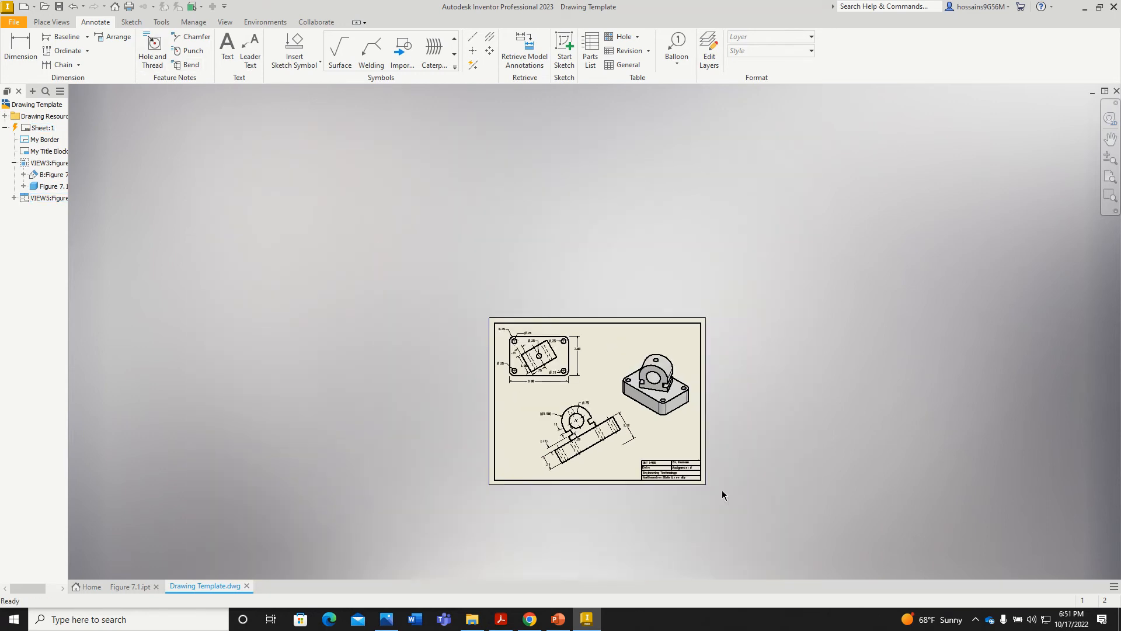
pyautogui.scroll(-7, 701, 479)
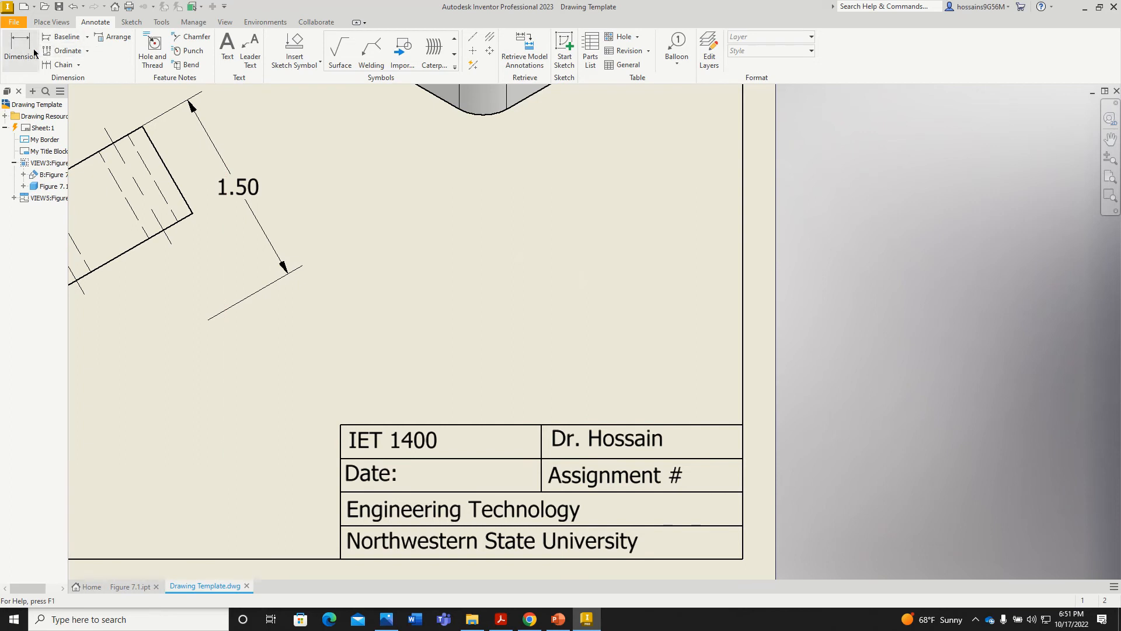
pyautogui.click(228, 56)
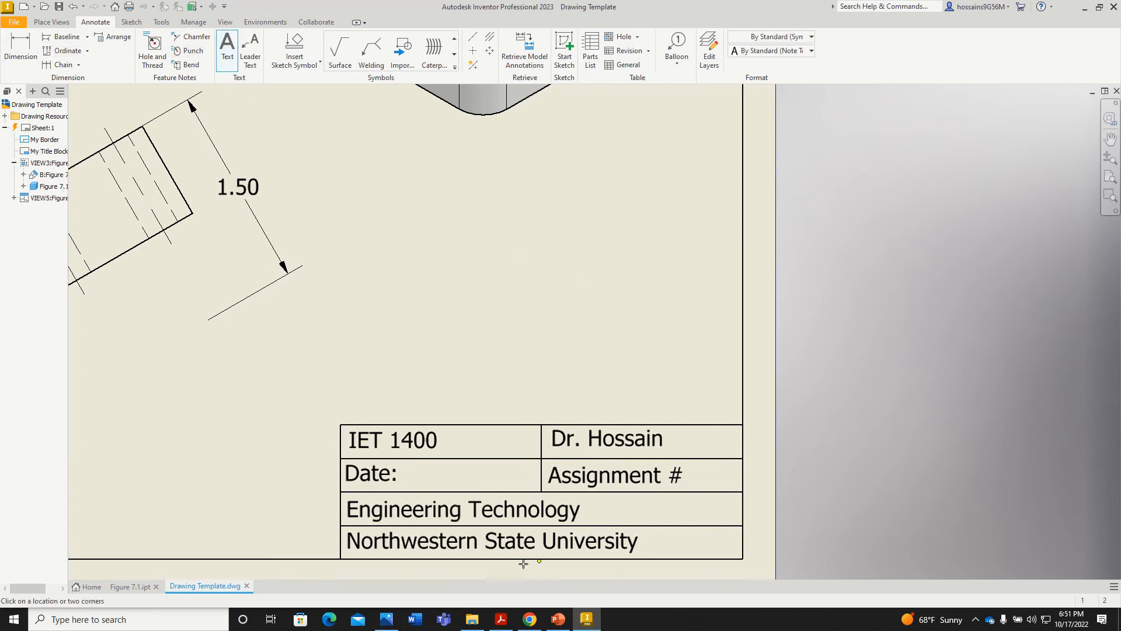
pyautogui.click(437, 472)
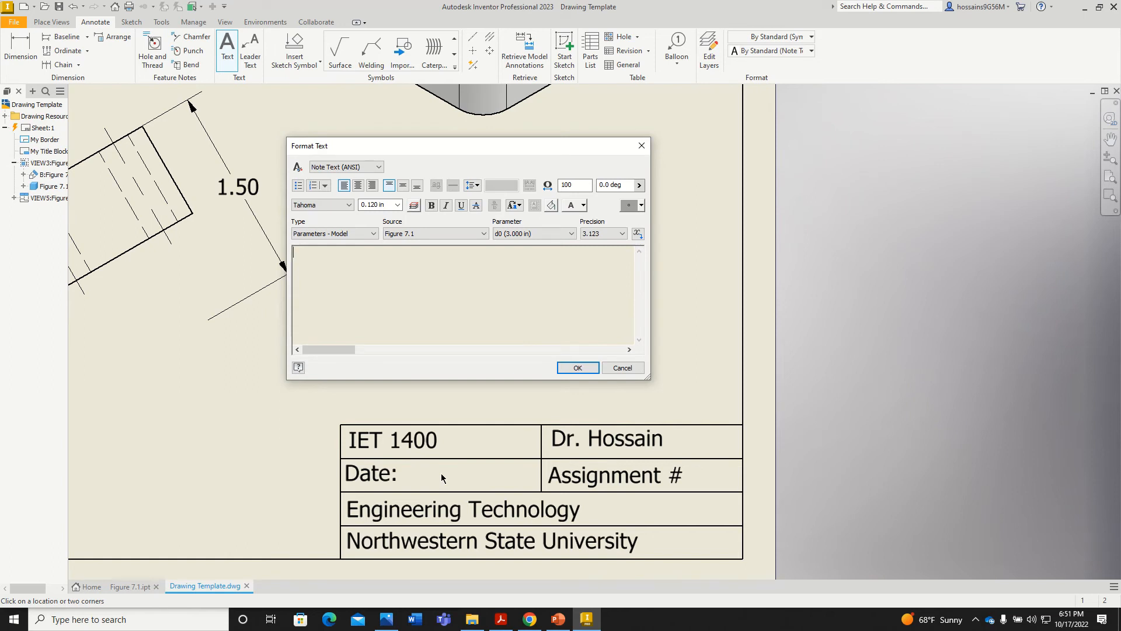
pyautogui.write('10/17/')
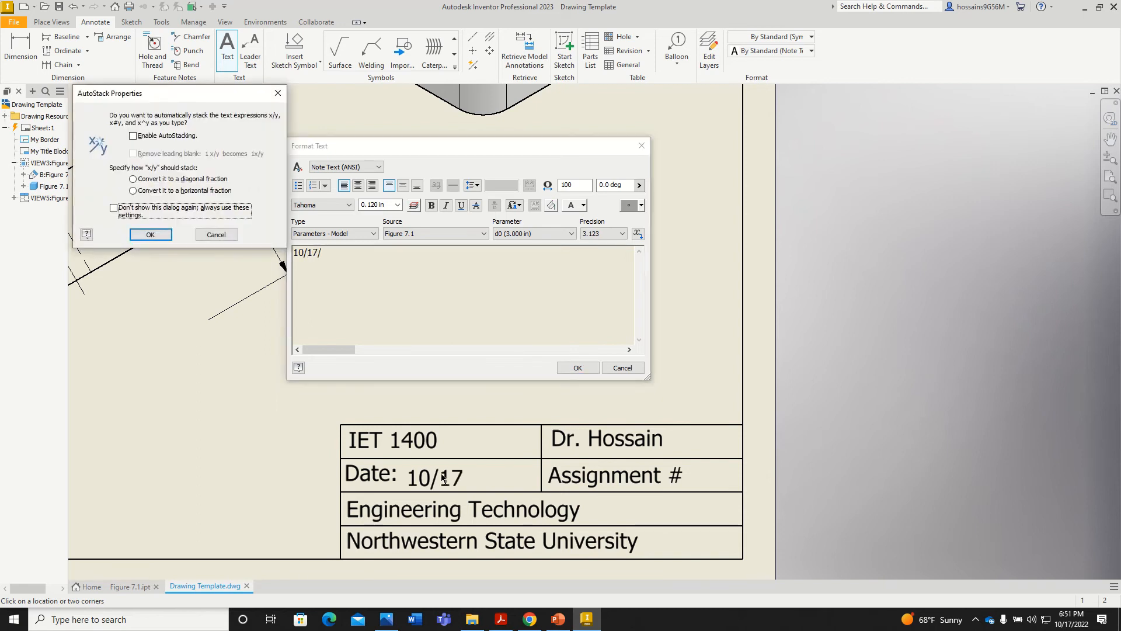
pyautogui.click(278, 93)
pyautogui.write('2022')
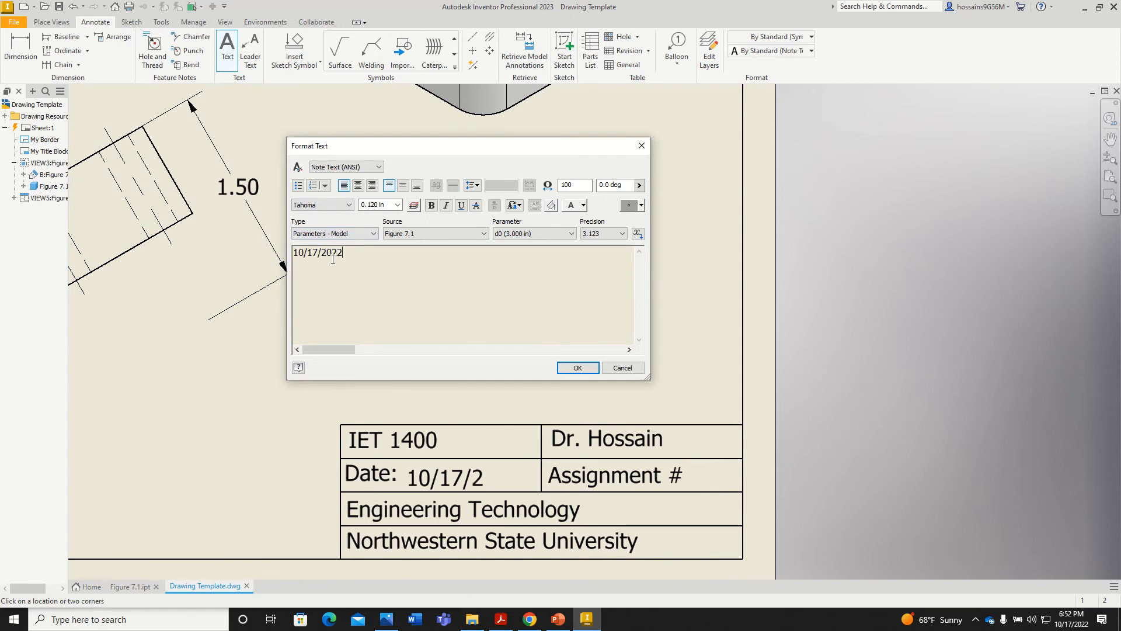
pyautogui.click(578, 367)
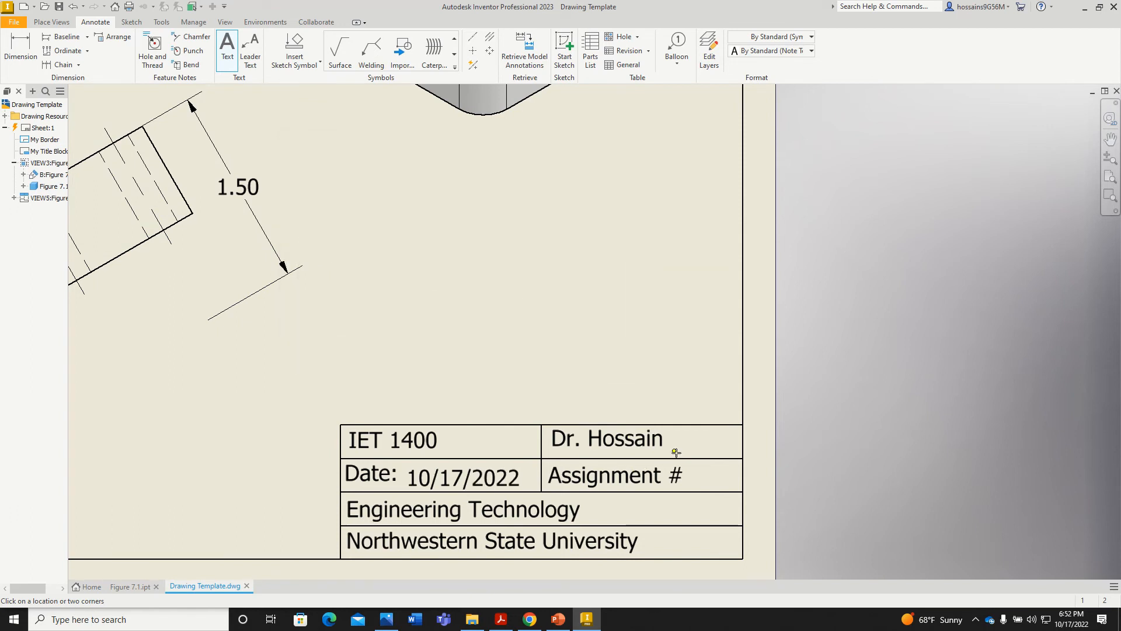
# Add the text 7.1 after the Assignment # label in the title block.
pyautogui.click(702, 477)
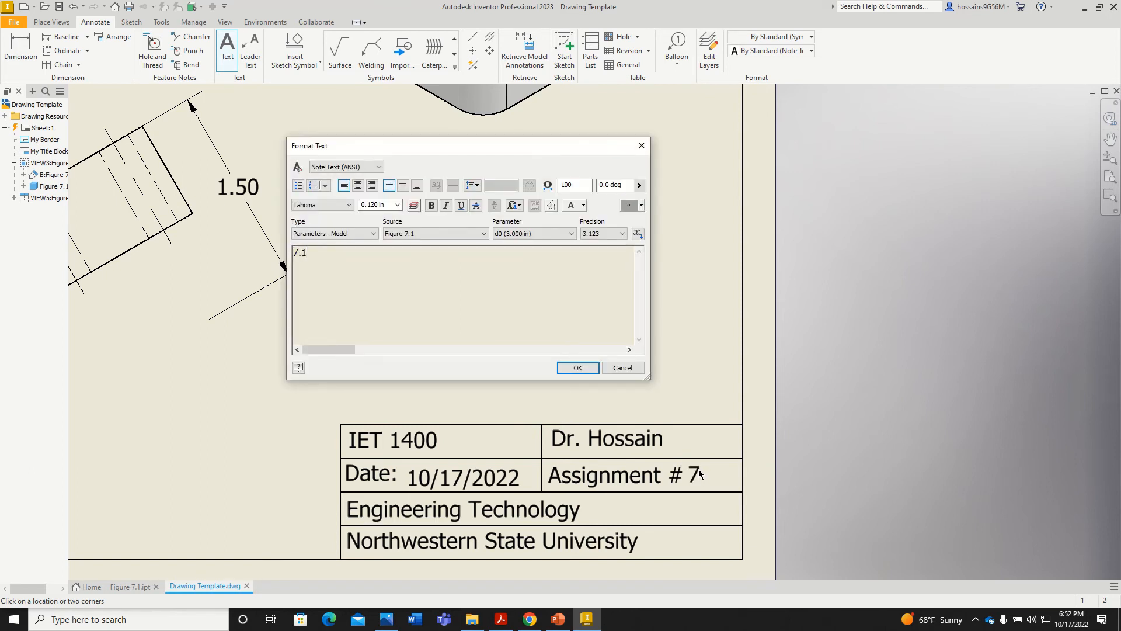
pyautogui.click(577, 367)
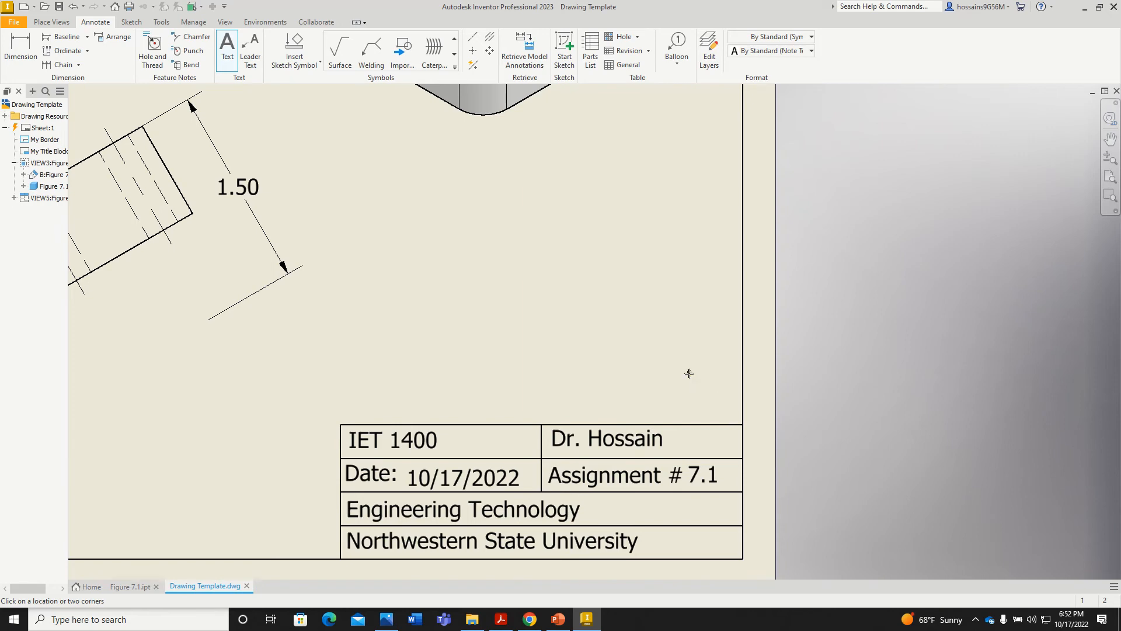
pyautogui.scroll(-3, 691, 374)
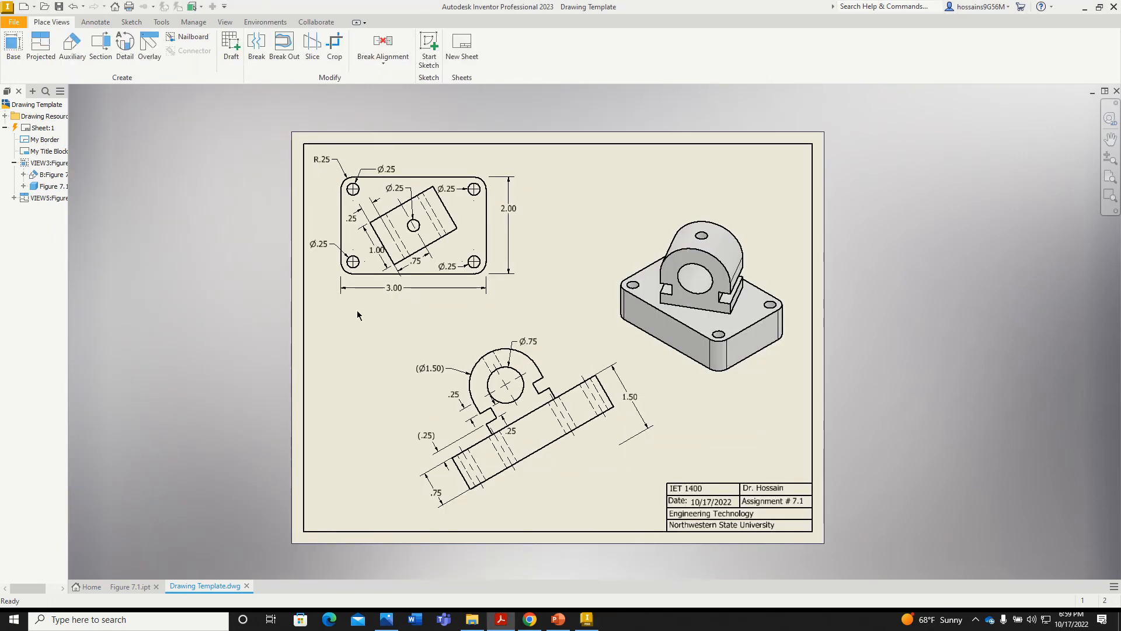
pyautogui.click(95, 22)
pyautogui.scroll(-3, 393, 311)
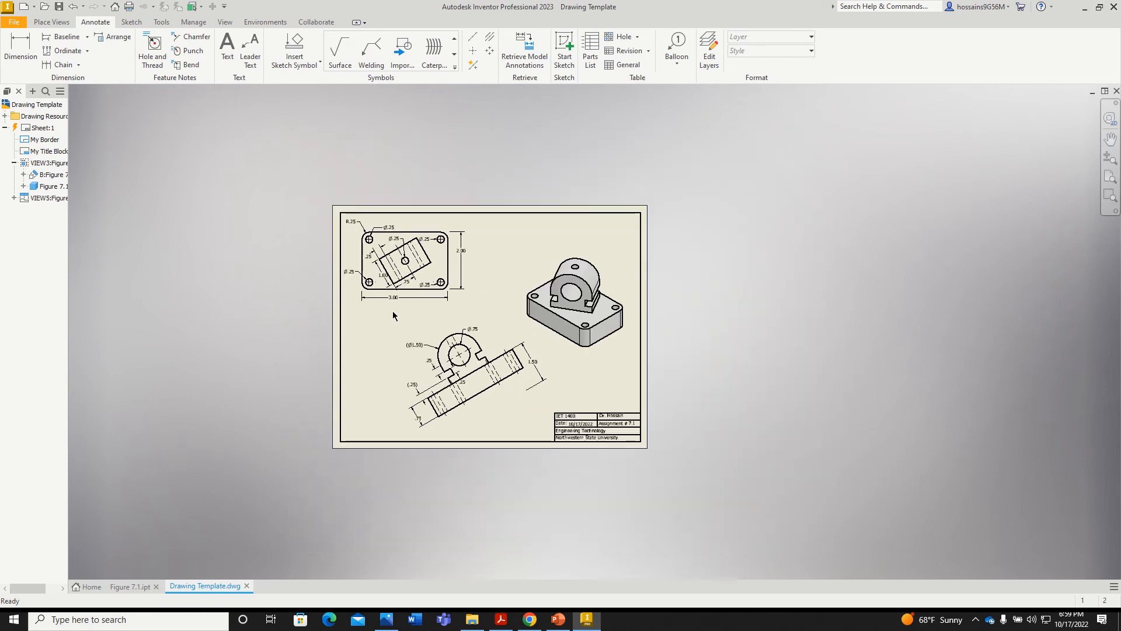
pyautogui.scroll(4, 392, 311)
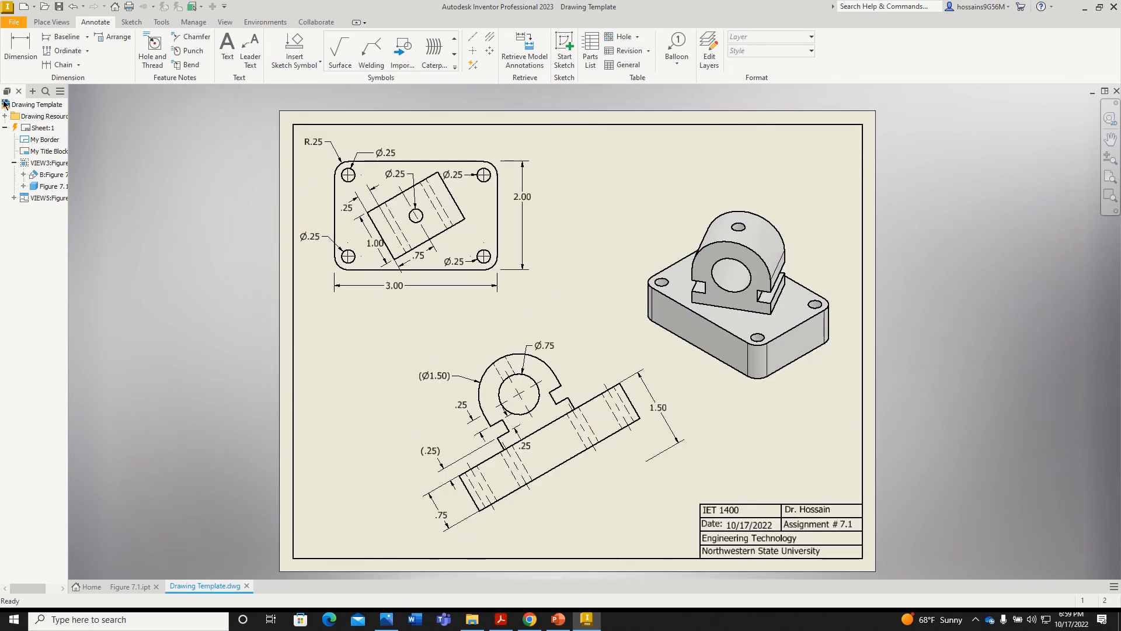
# Add the text label "Top View" below the 3.00 dimension of the top view.
pyautogui.click(226, 48)
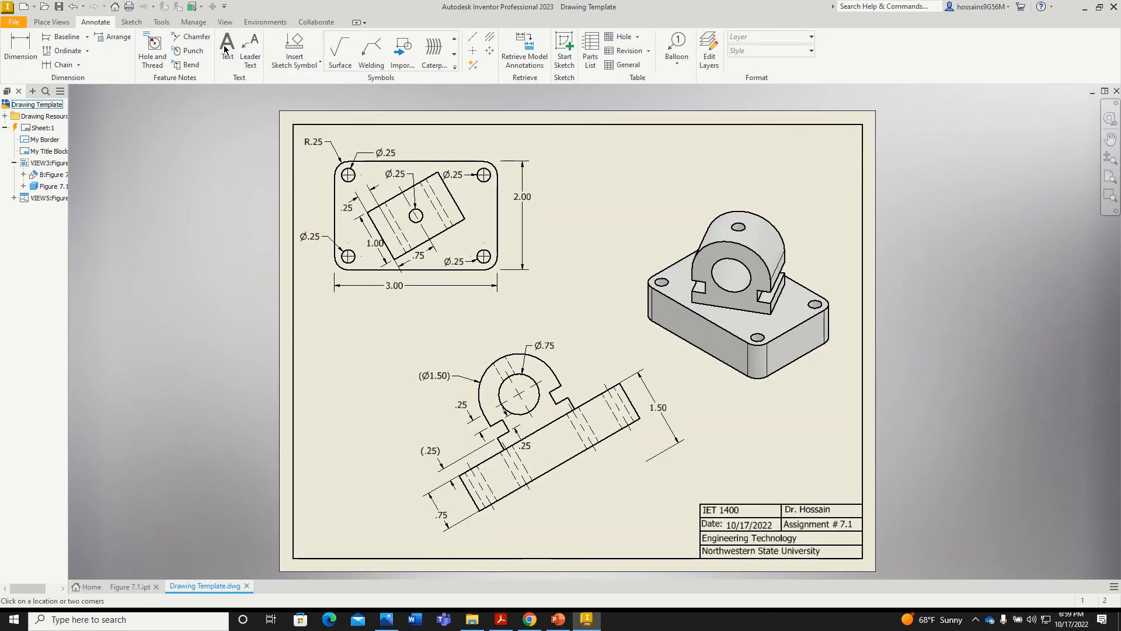
pyautogui.click(429, 300)
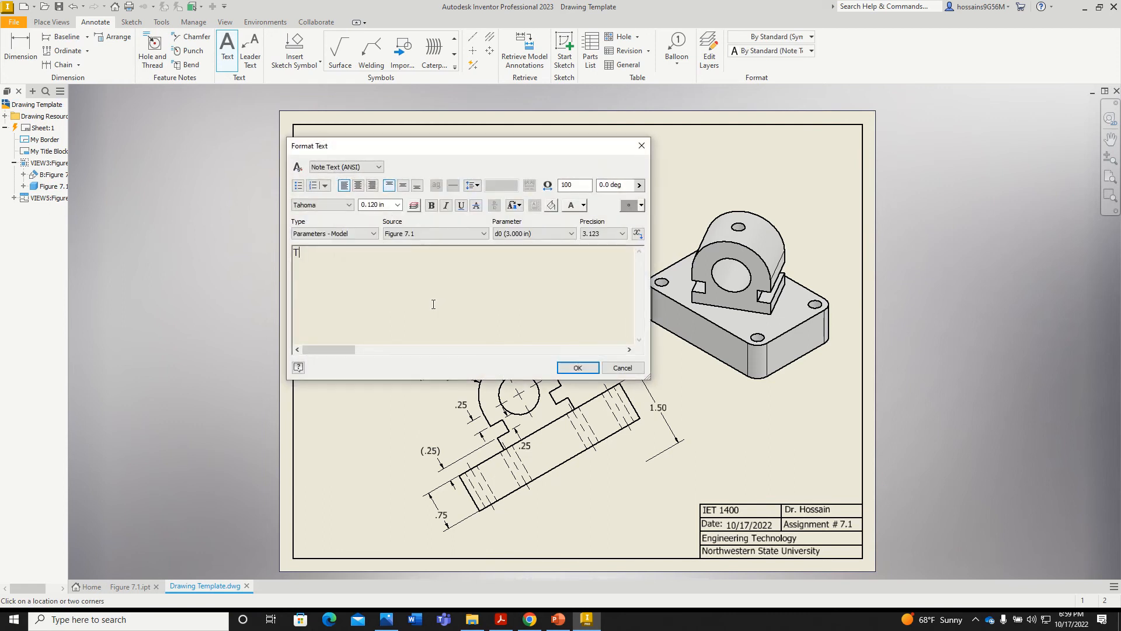
pyautogui.write('Top View')
pyautogui.click(576, 372)
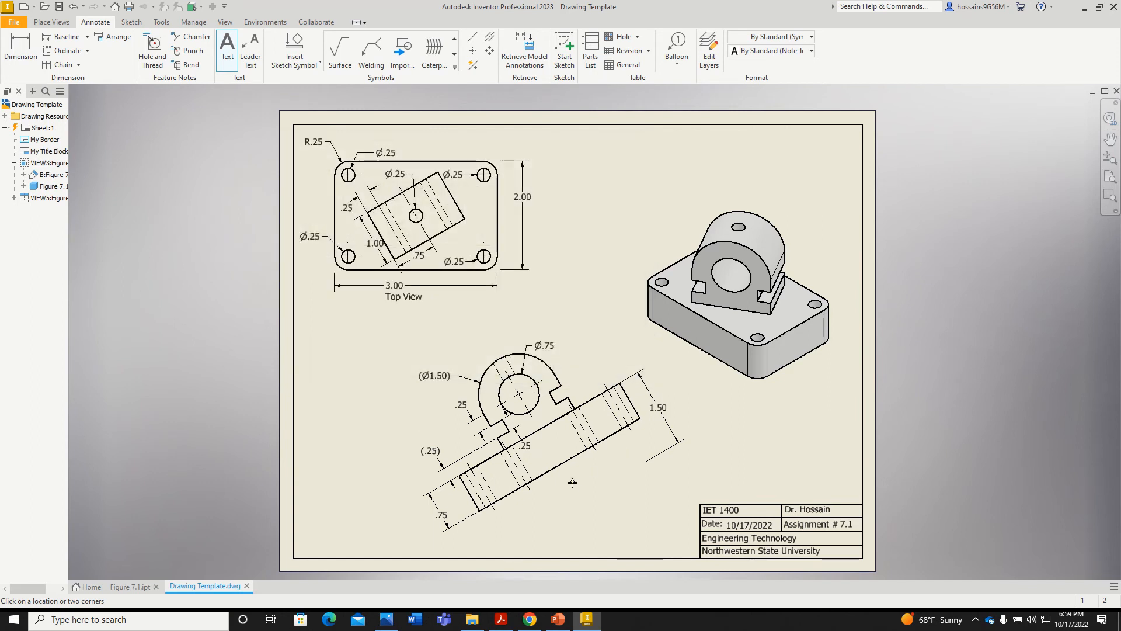
# Add the text label "Auxiliary View" below the auxiliary view's slanted base.
pyautogui.click(566, 501)
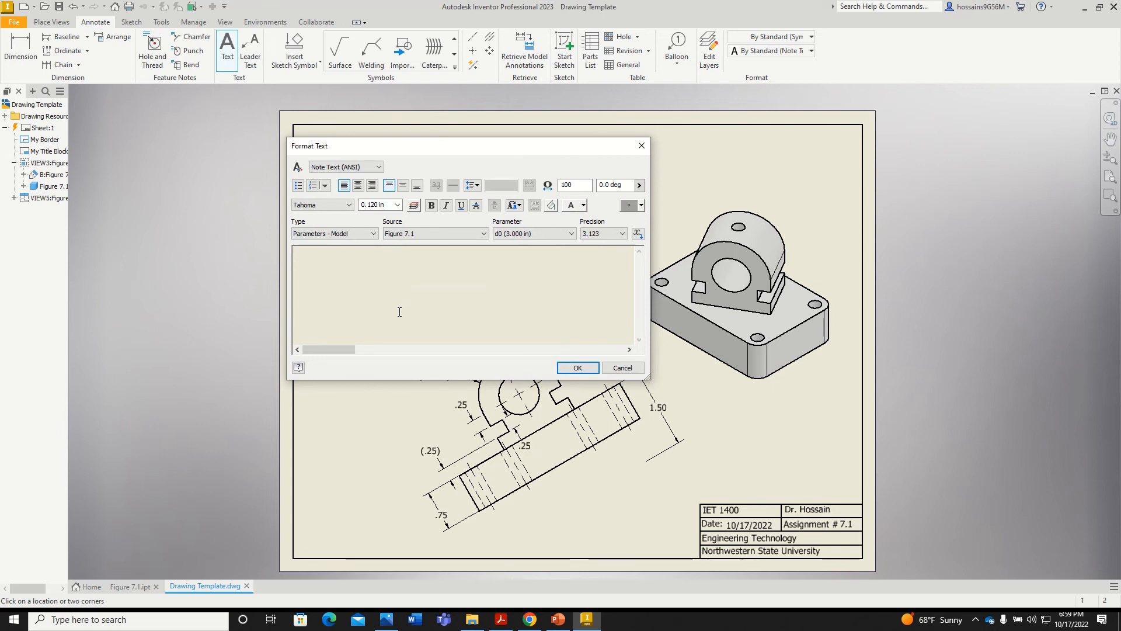
pyautogui.write('Aux')
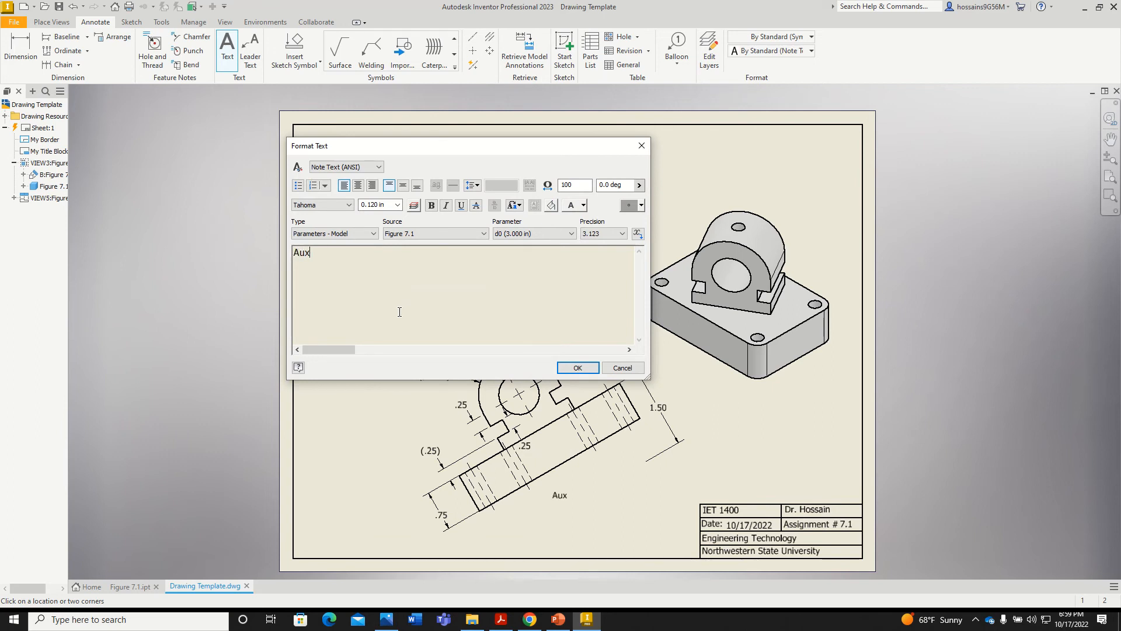
pyautogui.write('iliary View')
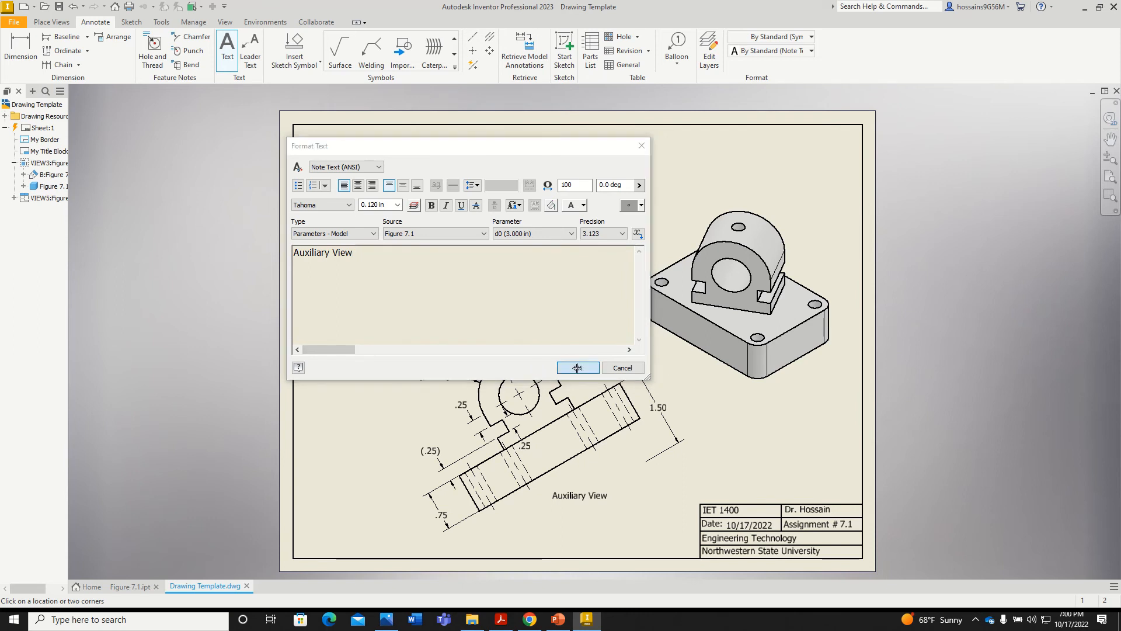
pyautogui.click(577, 367)
# Add the text label "Isometric View" below the shaded isometric view.
pyautogui.click(769, 411)
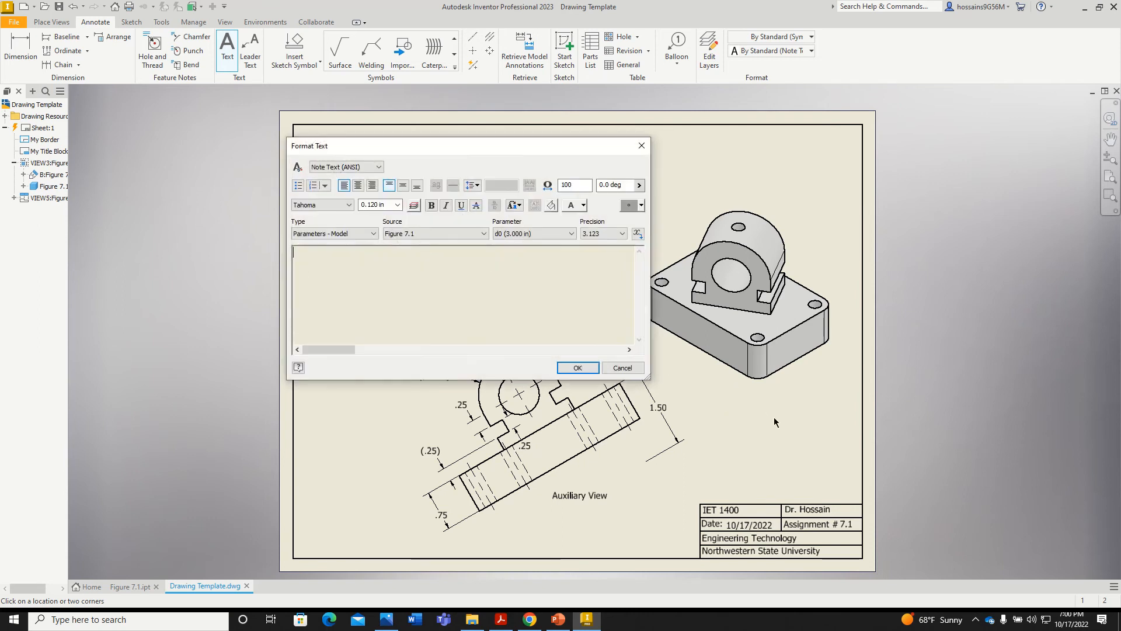
pyautogui.write('Isometric Vie')
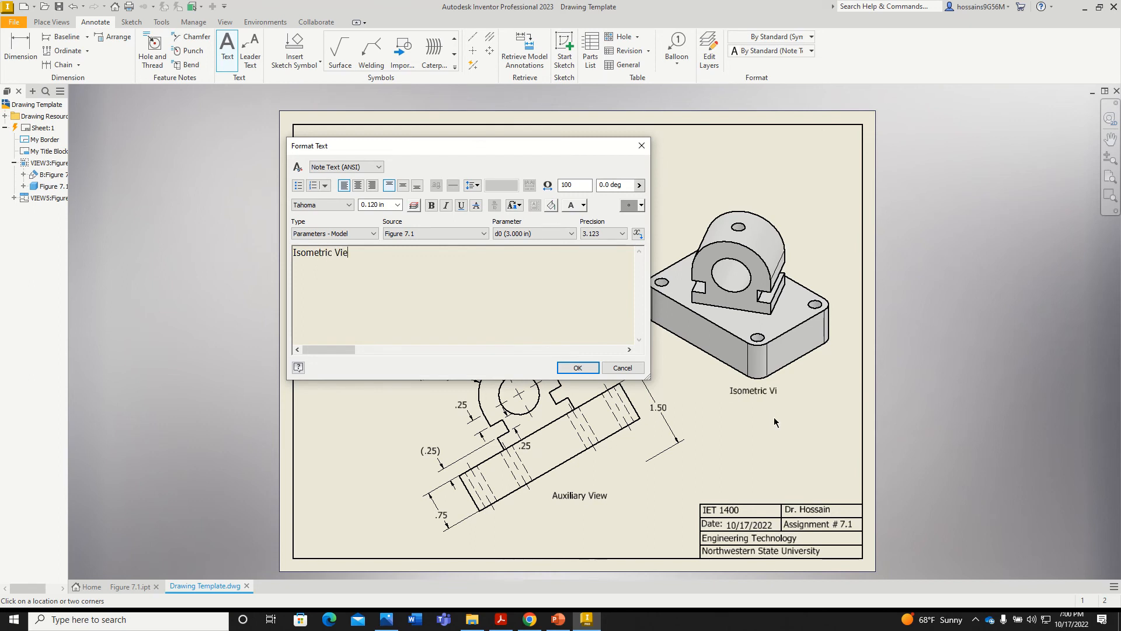
pyautogui.write('w')
pyautogui.click(578, 367)
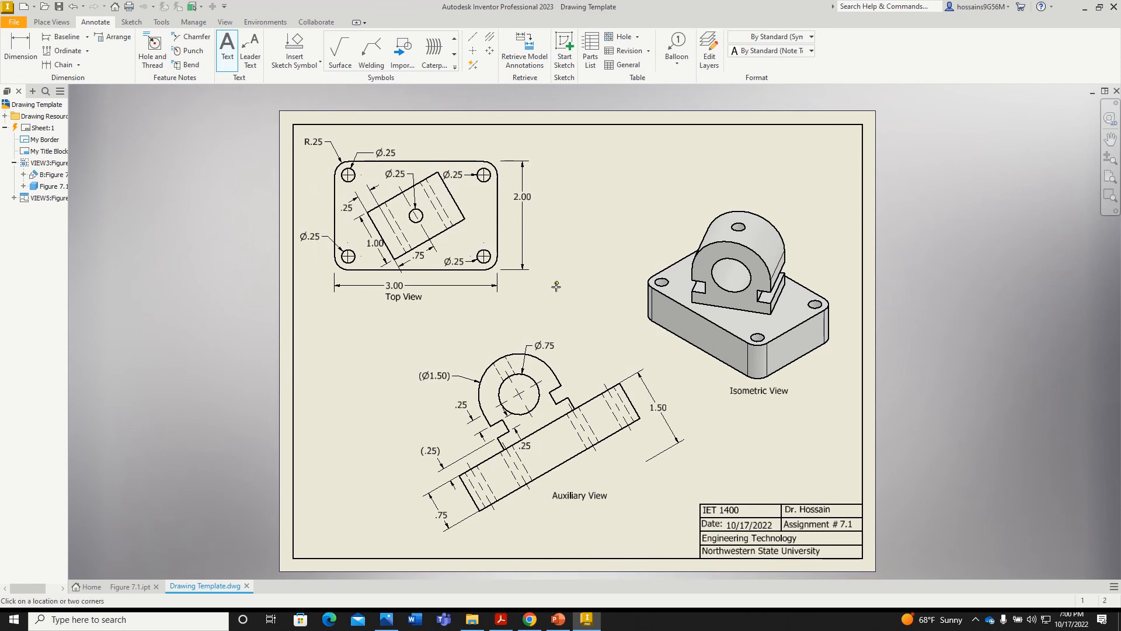
# Set the text height of Note Text (ANSI), the primary text style of the Default (ANSI) dimension style, to 0.125 in.
pyautogui.click(713, 61)
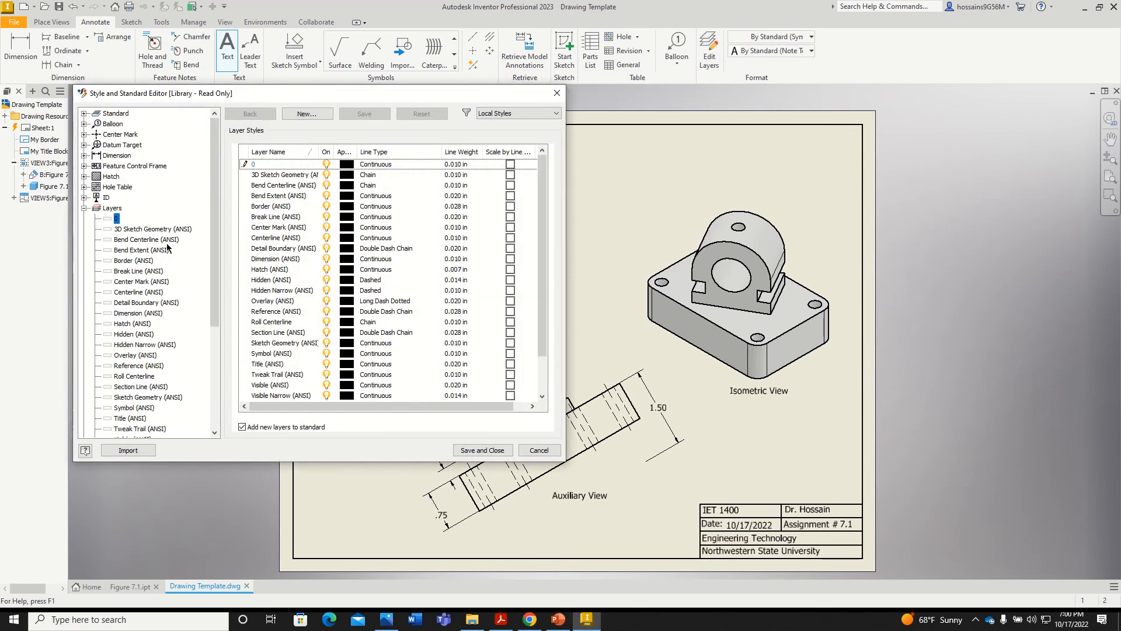
pyautogui.click(84, 155)
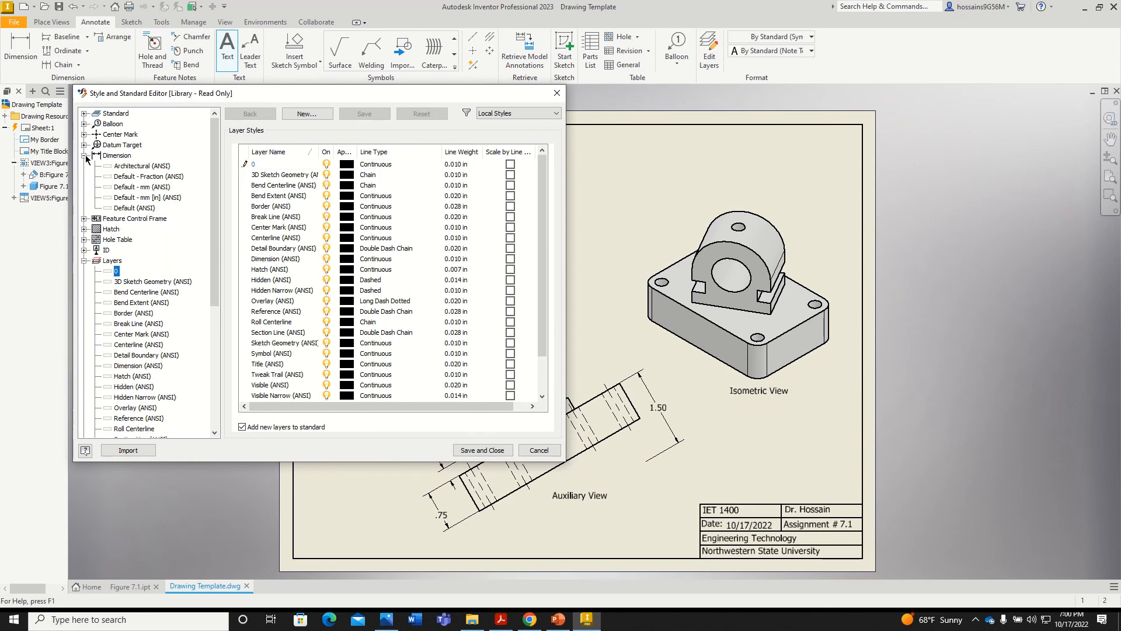
pyautogui.click(135, 209)
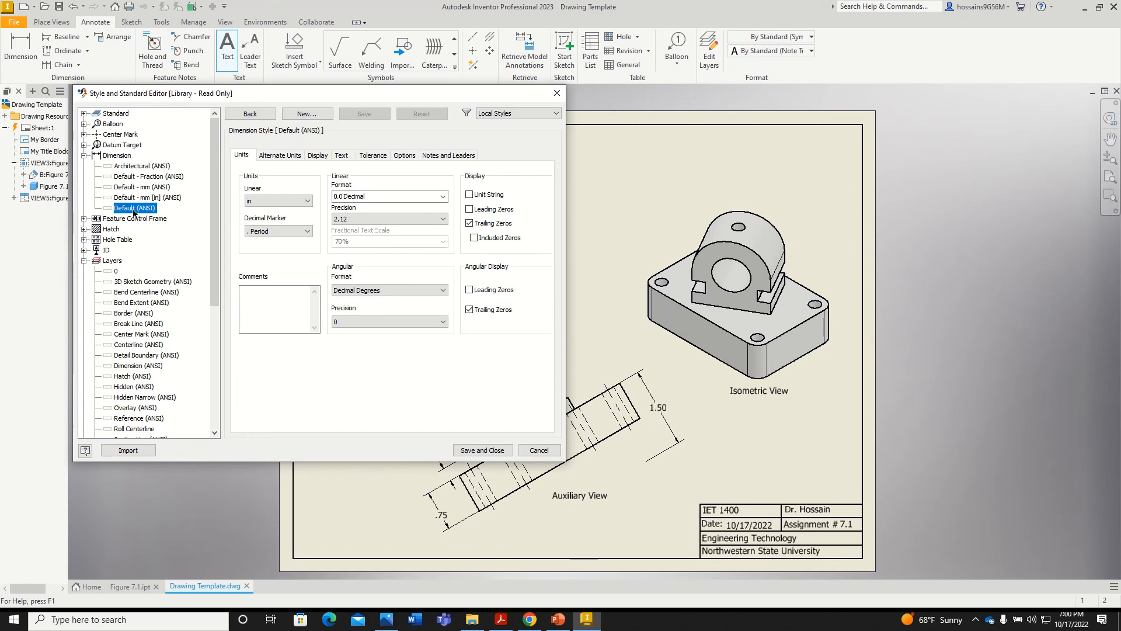
pyautogui.click(342, 156)
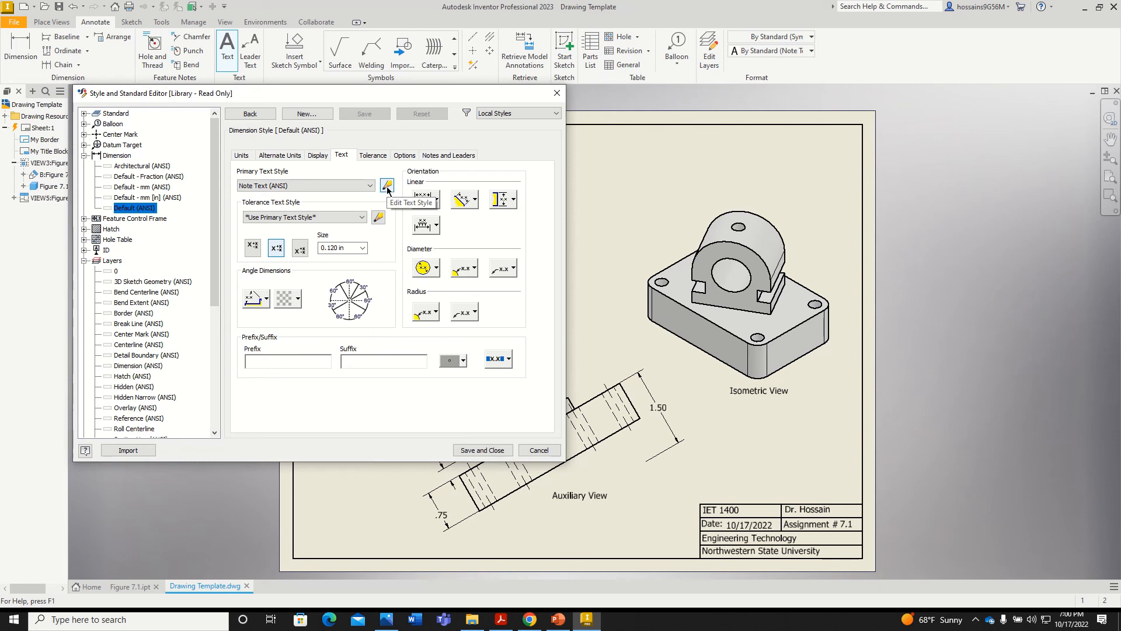
pyautogui.click(388, 186)
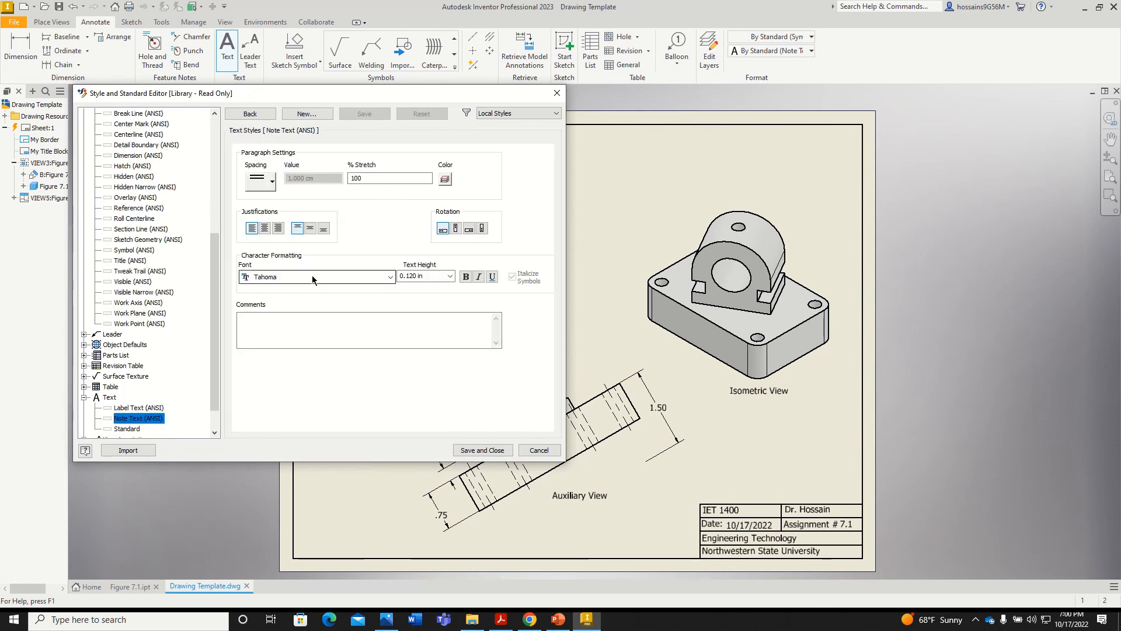
pyautogui.click(451, 276)
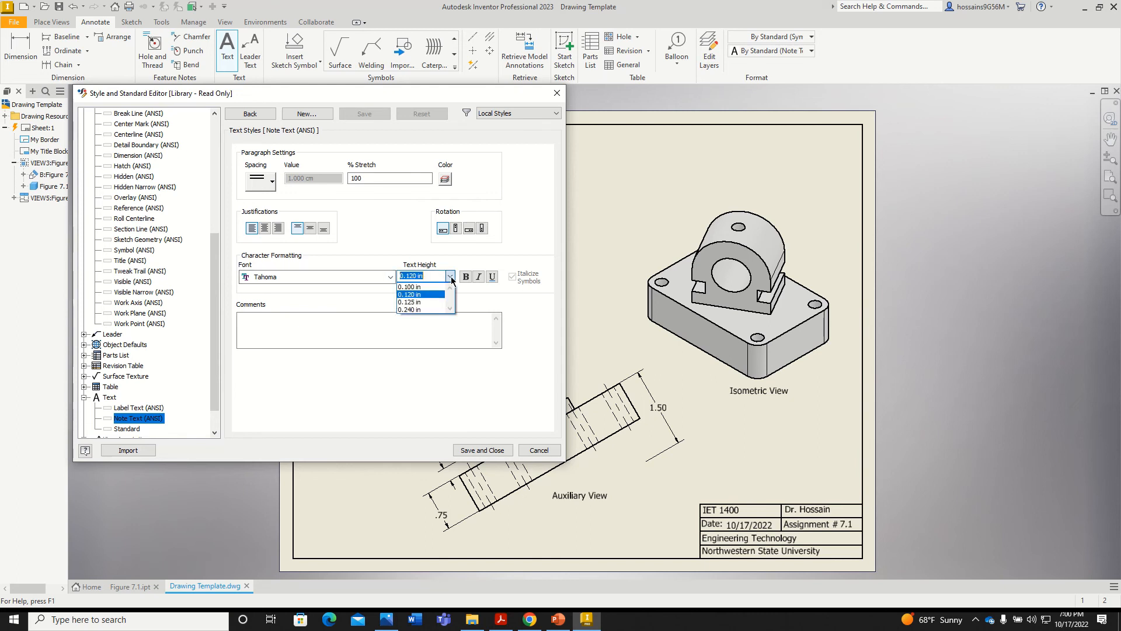
pyautogui.click(426, 302)
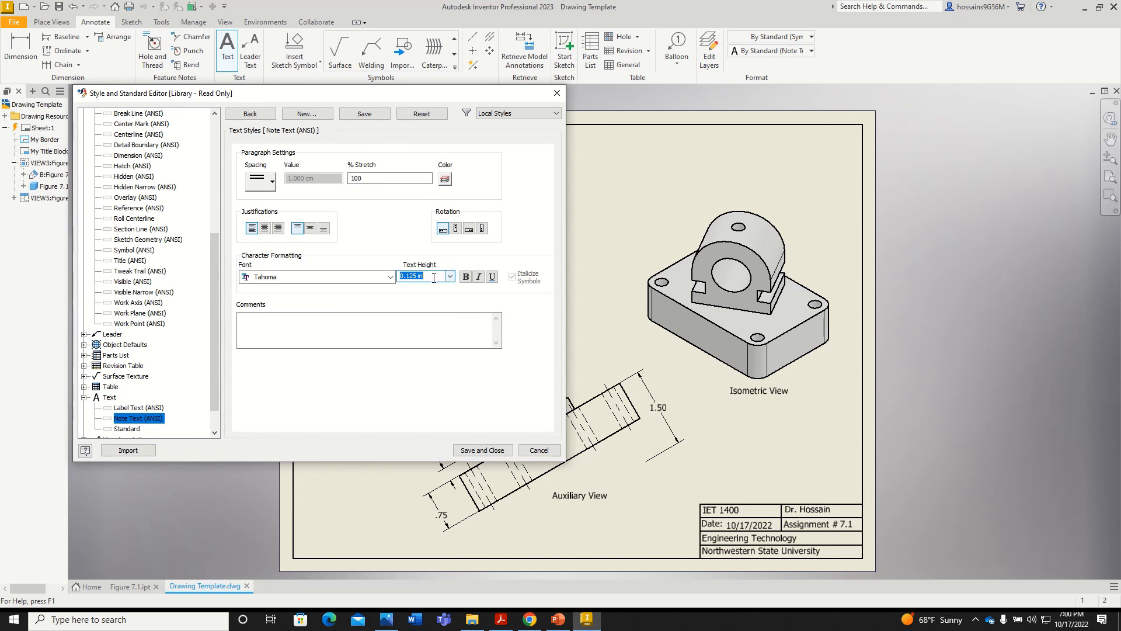
pyautogui.click(449, 276)
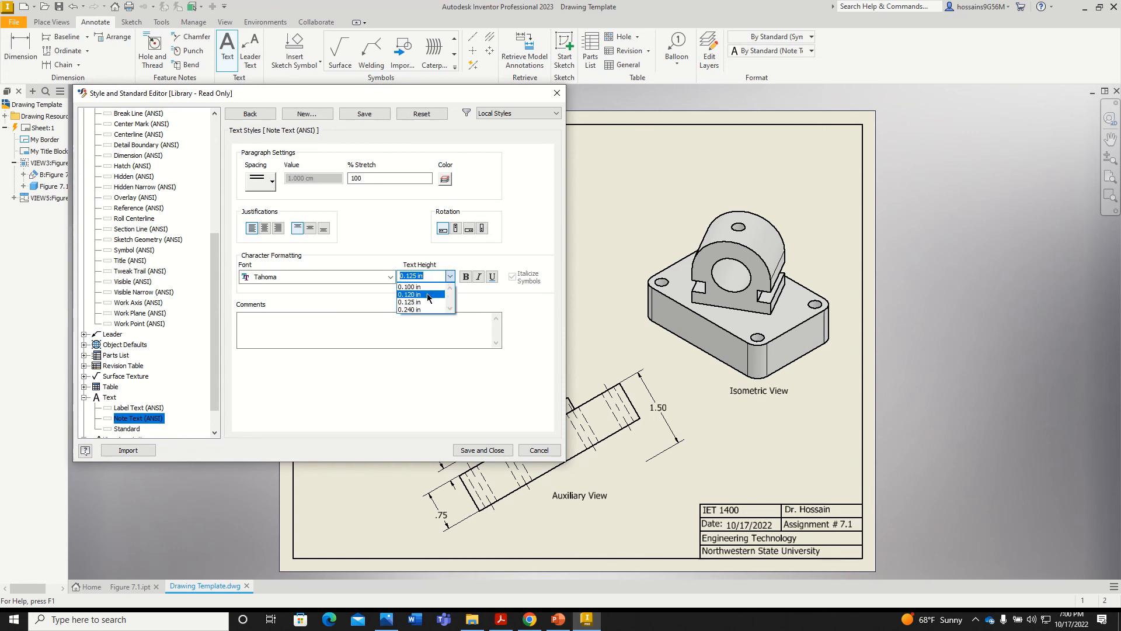
pyautogui.click(466, 294)
# Change the Note Text (ANSI) colour from by-layer to pink and save the style changes.
pyautogui.click(444, 181)
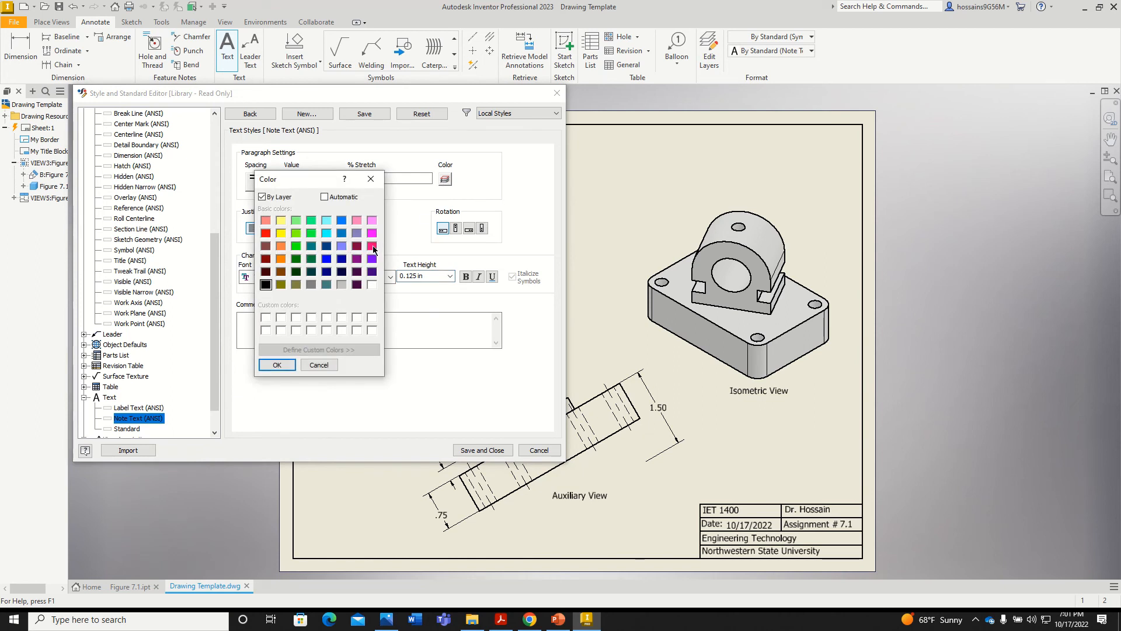
pyautogui.click(372, 246)
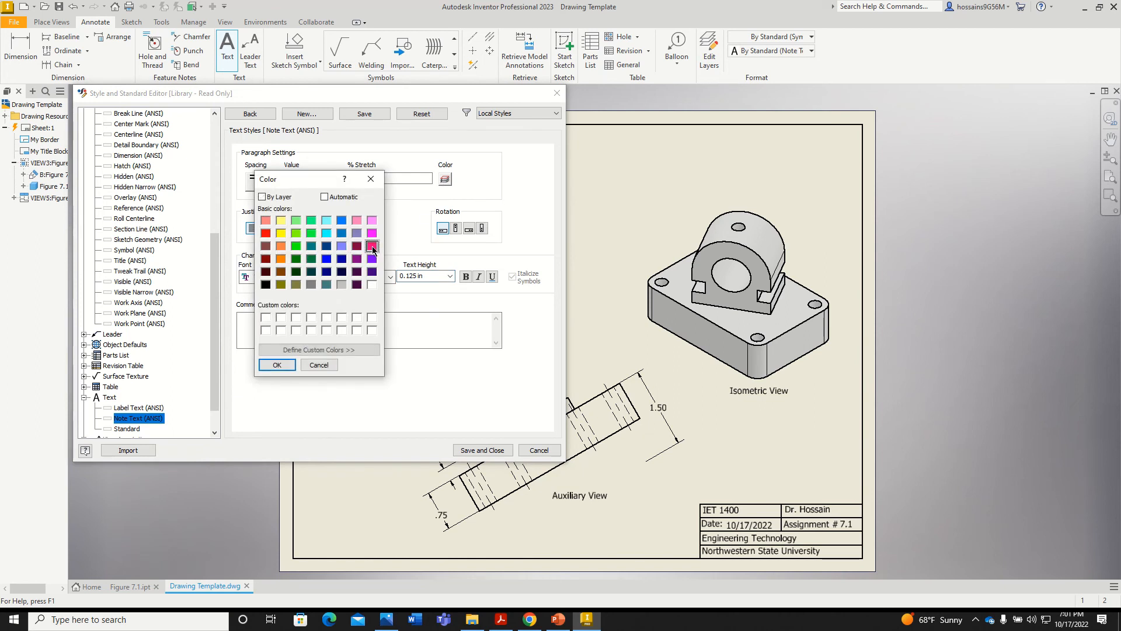
pyautogui.click(278, 366)
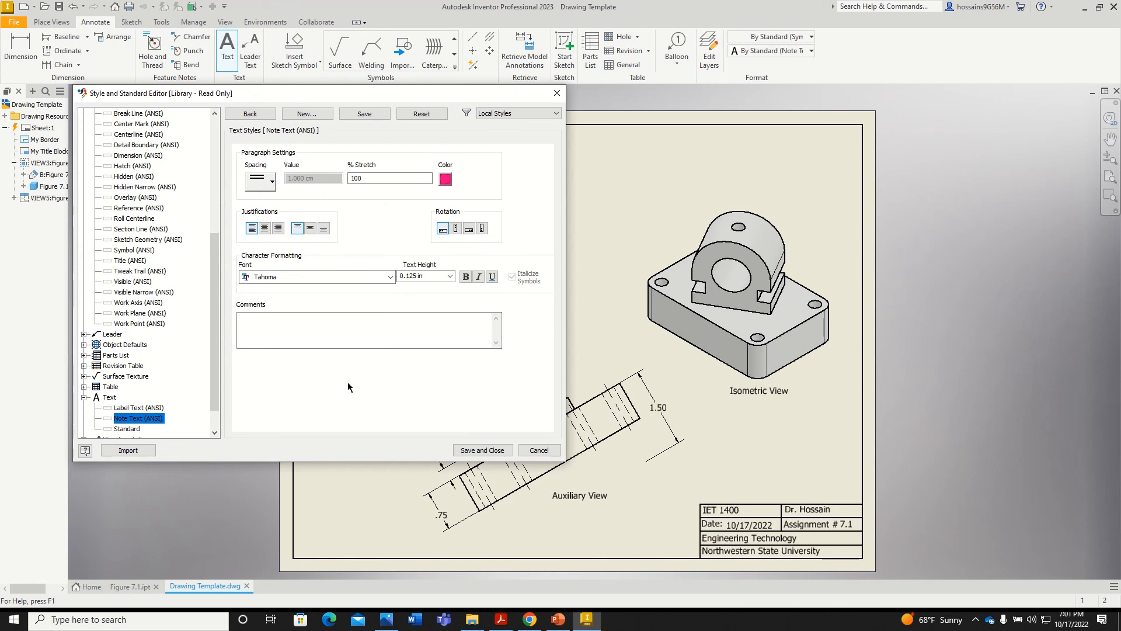
pyautogui.click(473, 451)
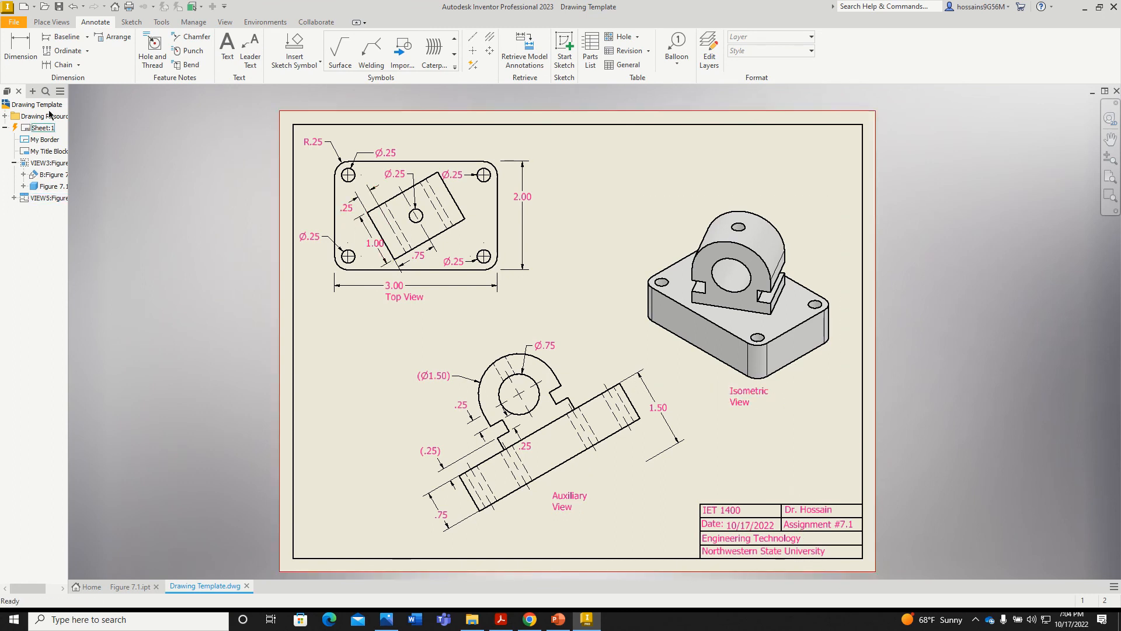
# Save the drawing under the new name Drawing Figure 7.1 as an Inventor .dwg file in Documents.
pyautogui.click(21, 27)
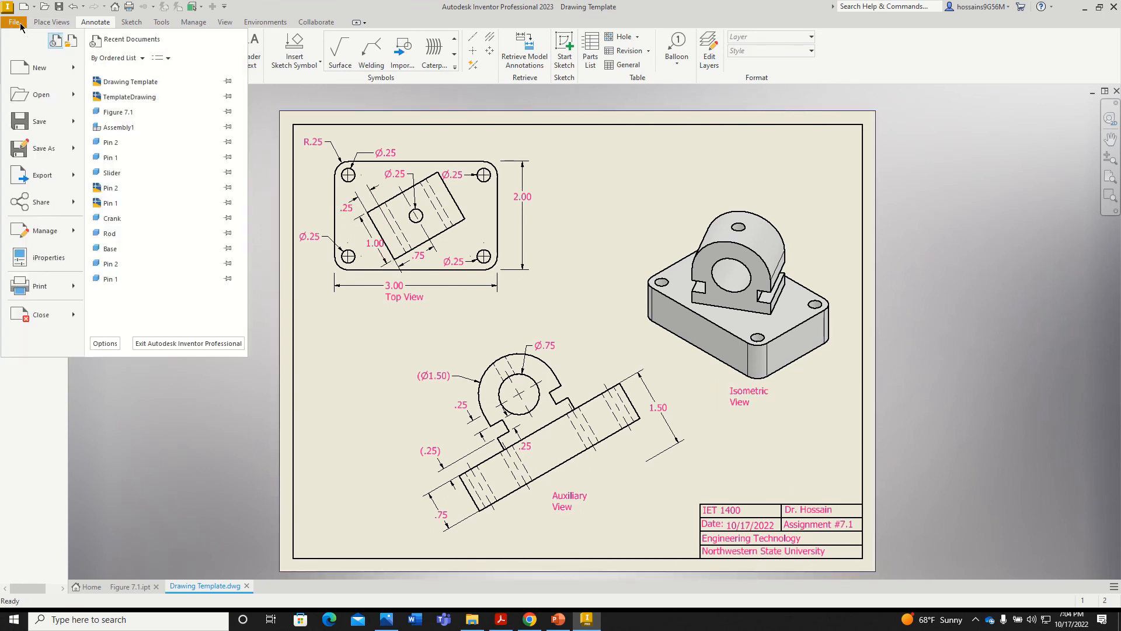
pyautogui.click(46, 155)
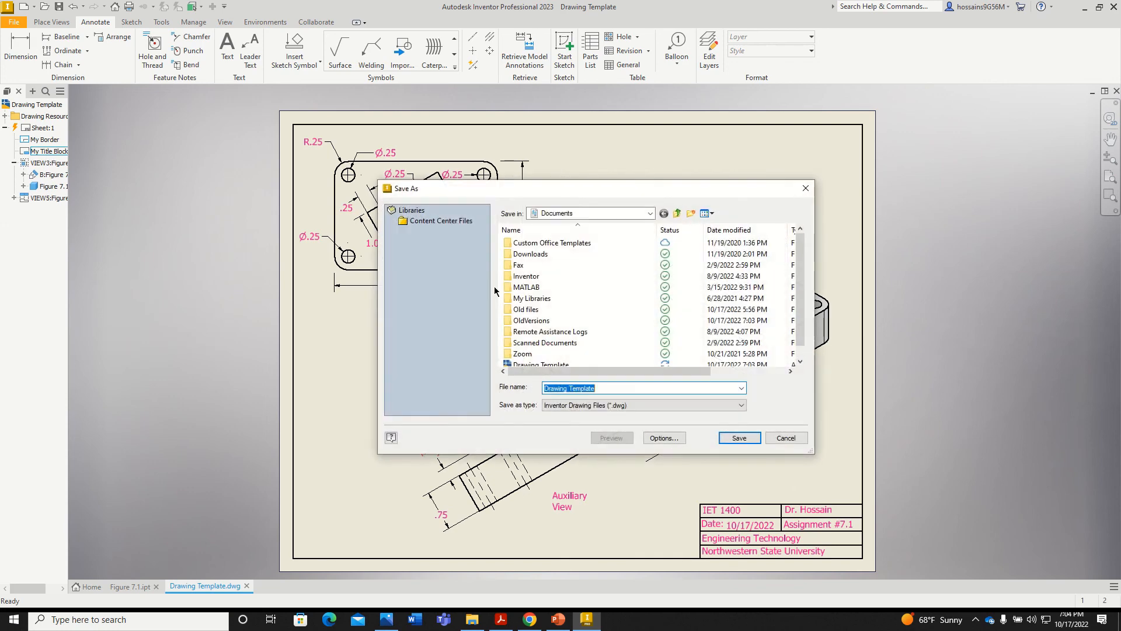
pyautogui.click(599, 388)
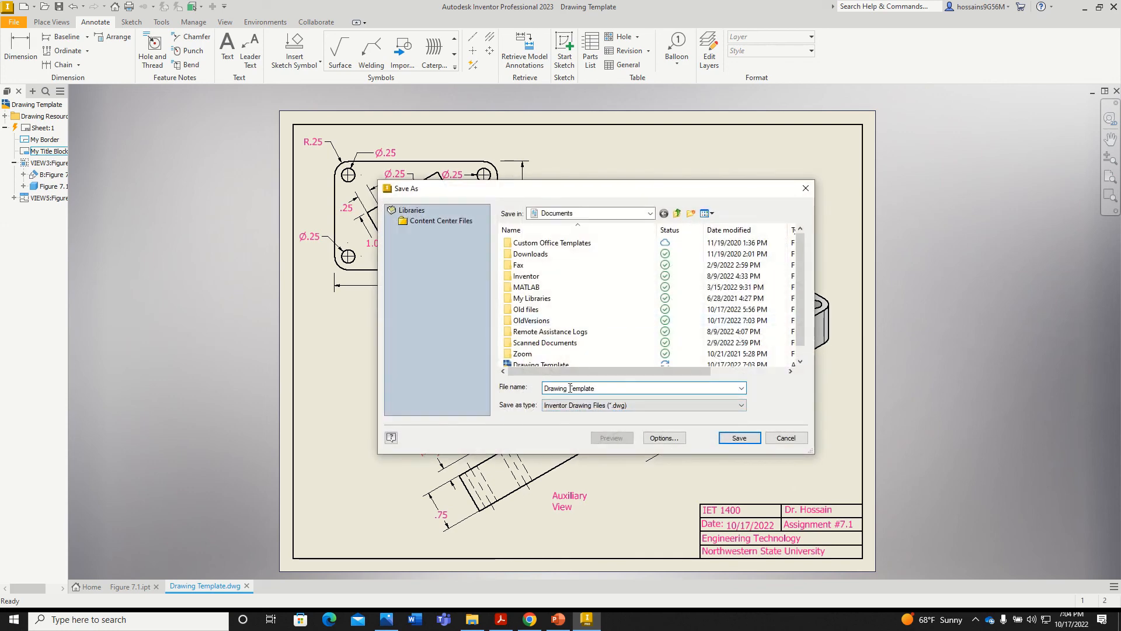
pyautogui.moveTo(570, 388); pyautogui.dragTo(596, 388)
pyautogui.click(604, 388)
pyautogui.press('BackSpace')
pyautogui.press('BackSpace')
pyautogui.press('BackSpace')
pyautogui.press('BackSpace')
pyautogui.press('BackSpace')
pyautogui.press('BackSpace')
pyautogui.press('BackSpace')
pyautogui.press('BackSpace')
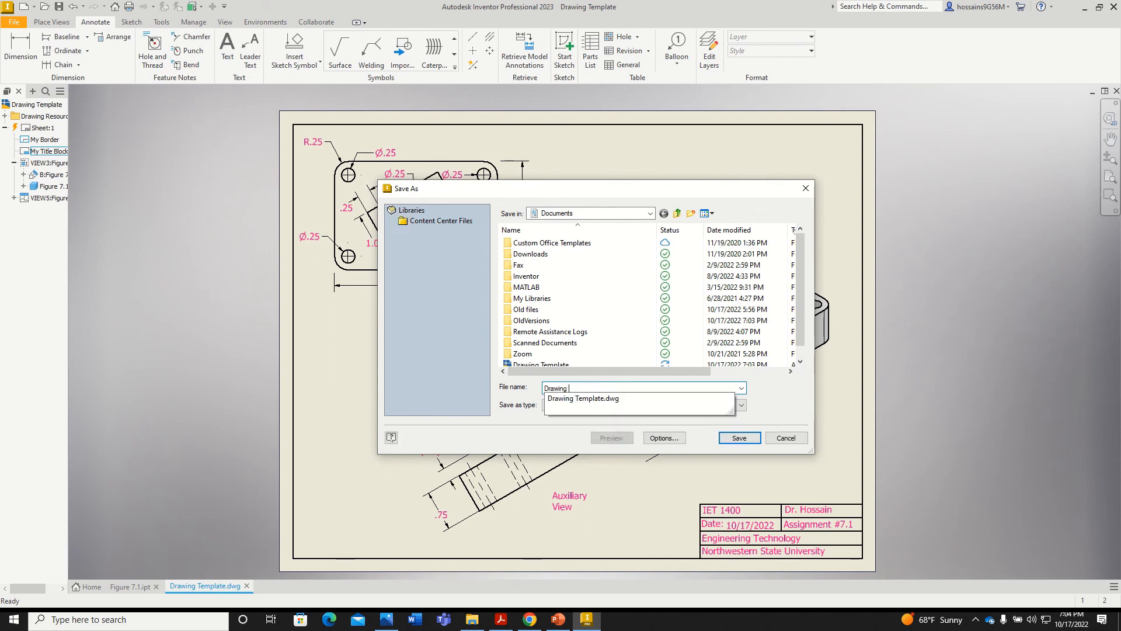
pyautogui.write('Figure 7.1')
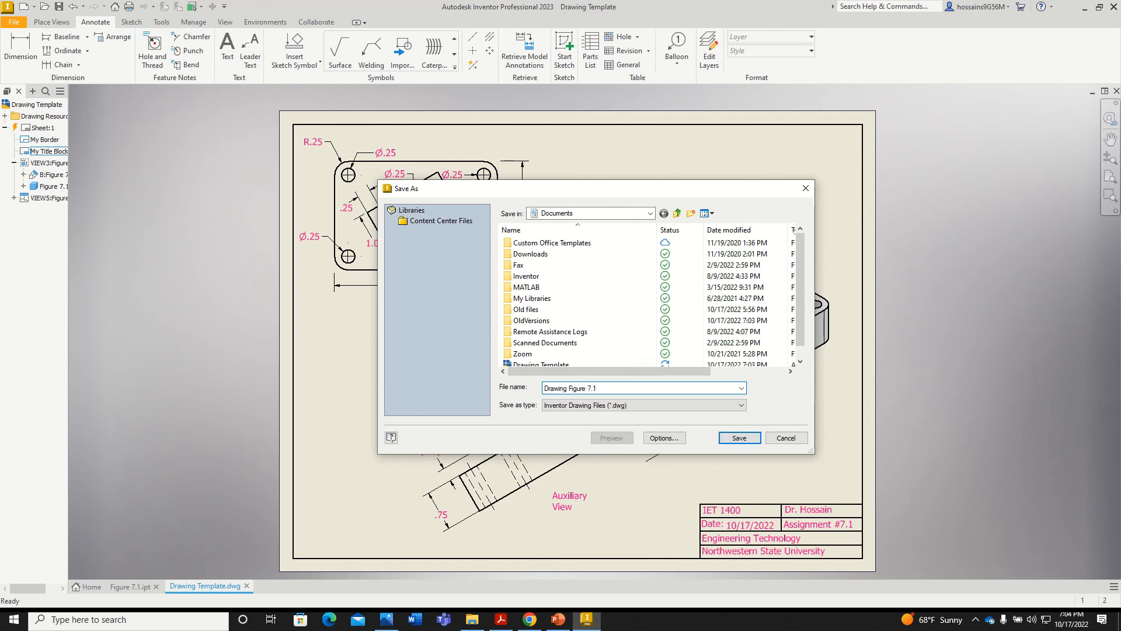
pyautogui.click(740, 438)
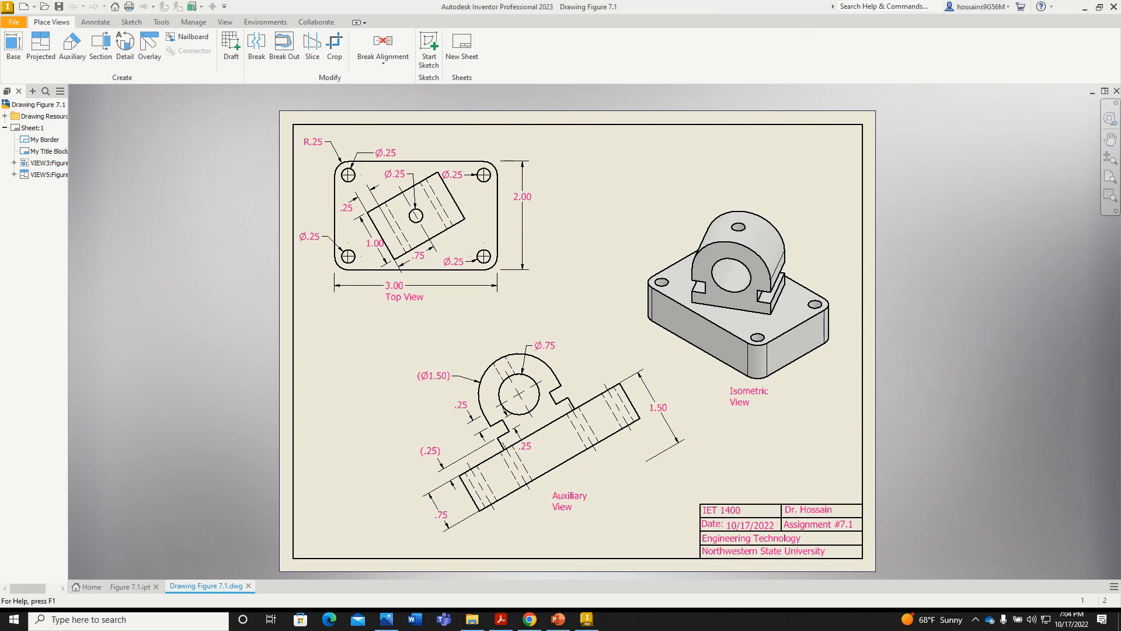
# Switch to the Class Assignment 7 PDF in Adobe Acrobat and look through its figures.
pyautogui.moveTo(1120, 412); pyautogui.dragTo(611, 135)
pyautogui.doubleClick(610, 135)
pyautogui.keyDown('ctrl'); pyautogui.scroll(-3, 631, 331); pyautogui.keyUp('ctrl')
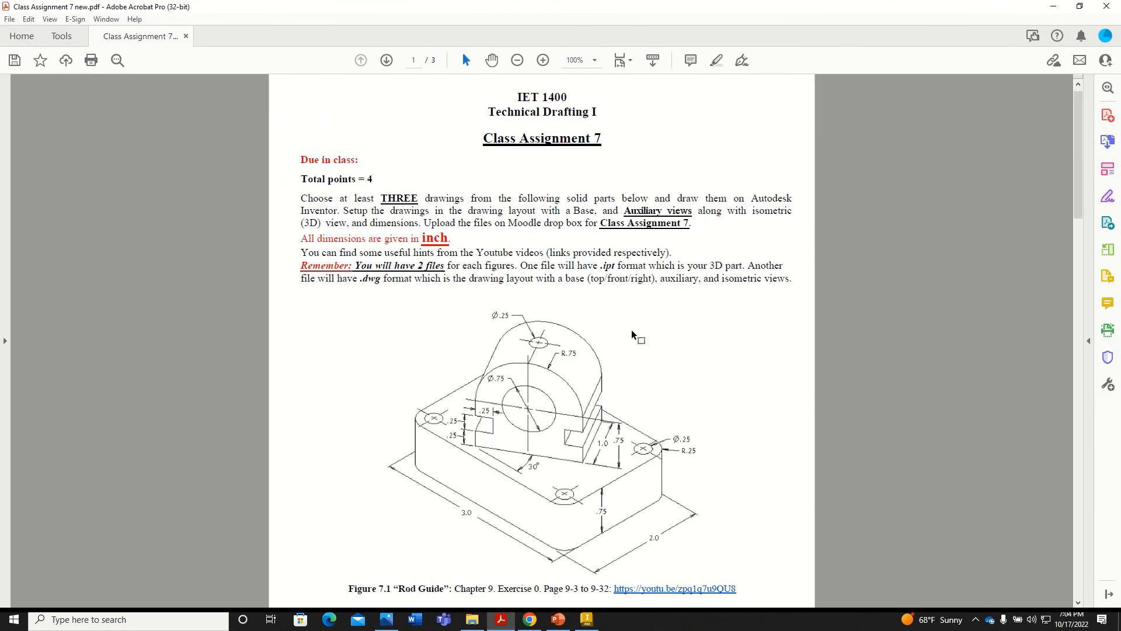
pyautogui.scroll(-10, 362, 237)
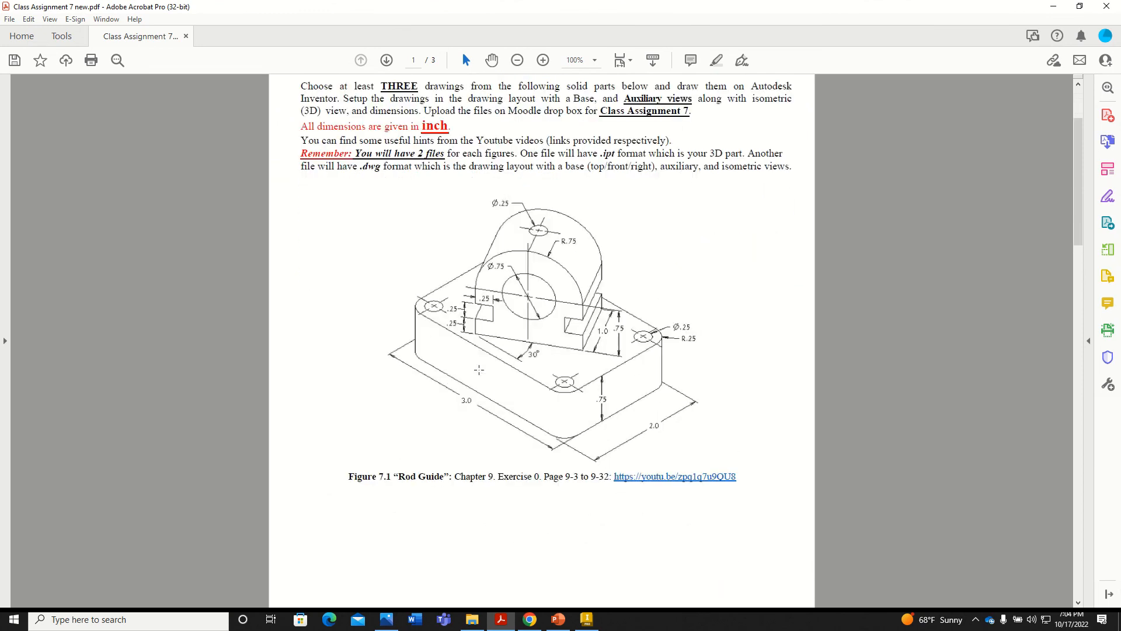
pyautogui.scroll(-10, 866, 400)
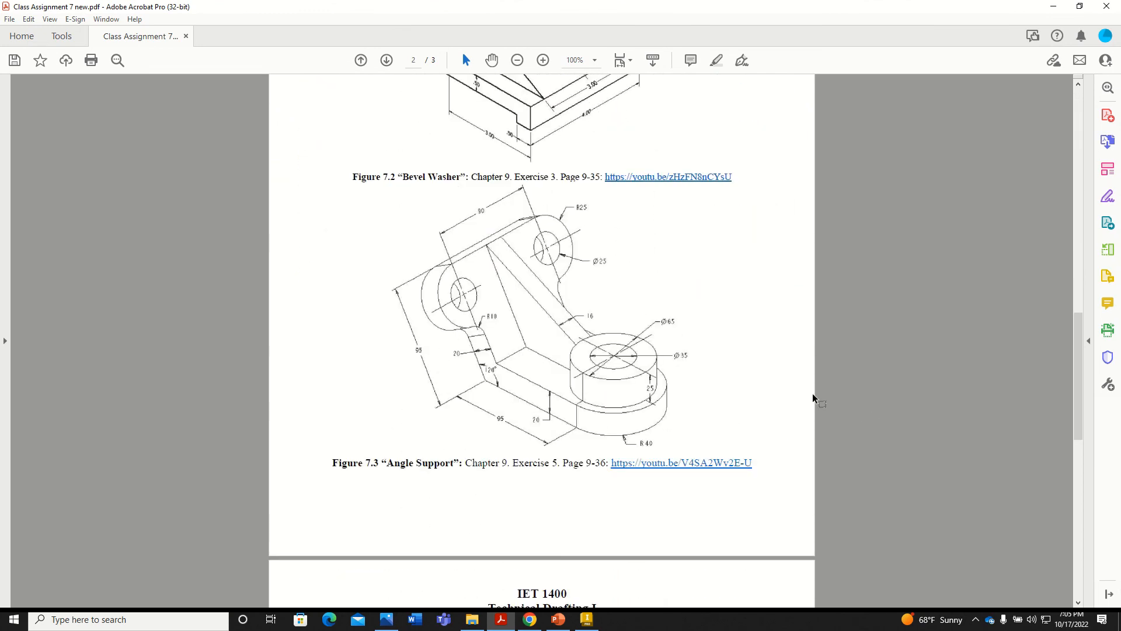
pyautogui.scroll(12, 753, 416)
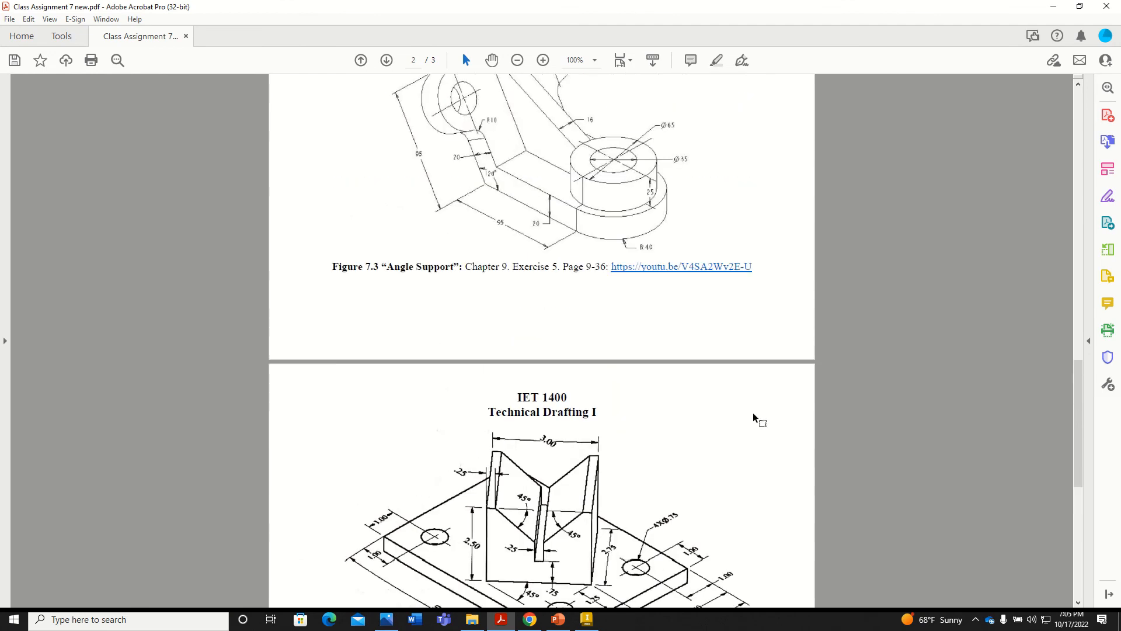
pyautogui.scroll(5, 753, 416)
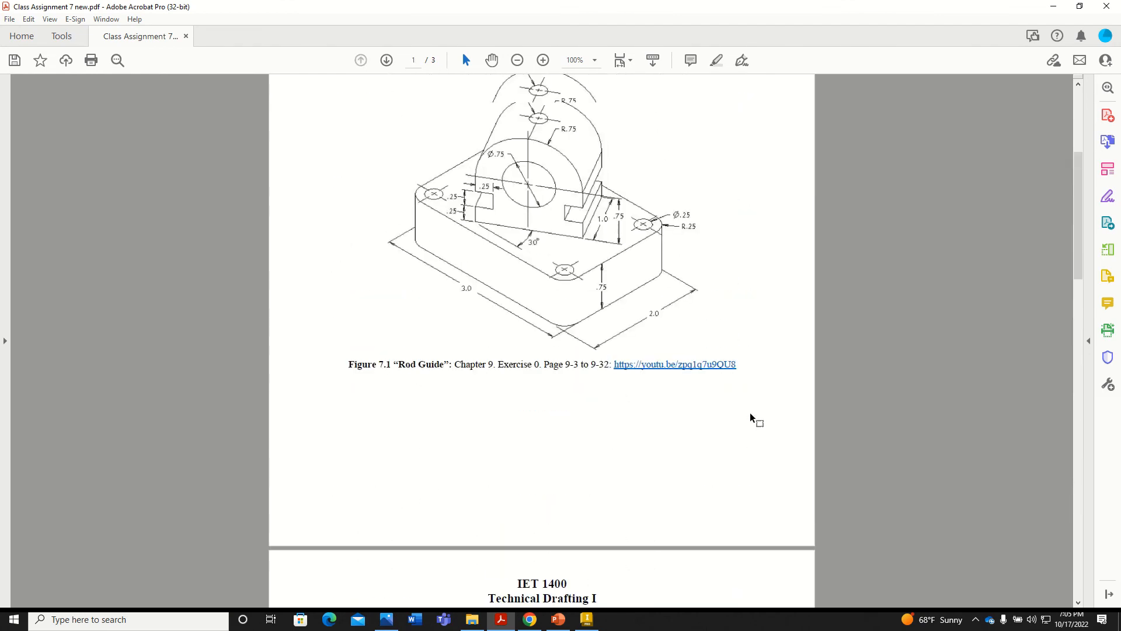
# Review the assignment's instructions on the required base, auxiliary and isometric views, marking the key phrases while reading.
pyautogui.keyDown('ctrl'); pyautogui.scroll(3, 717, 400); pyautogui.keyUp('ctrl')
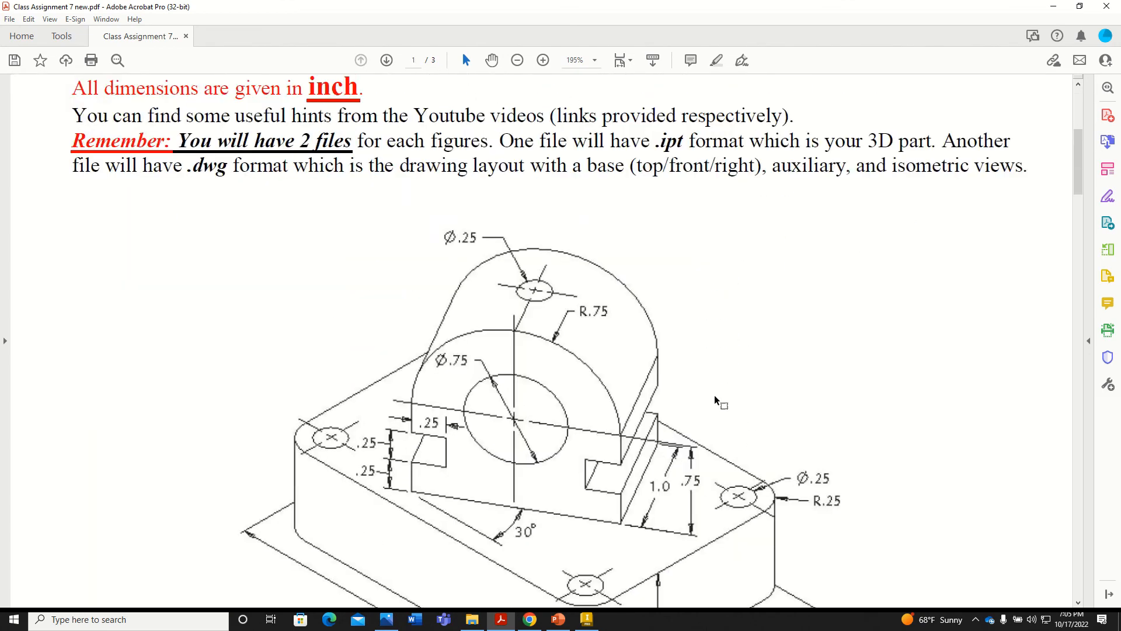
pyautogui.keyDown('ctrl'); pyautogui.scroll(-2, 710, 397); pyautogui.keyUp('ctrl')
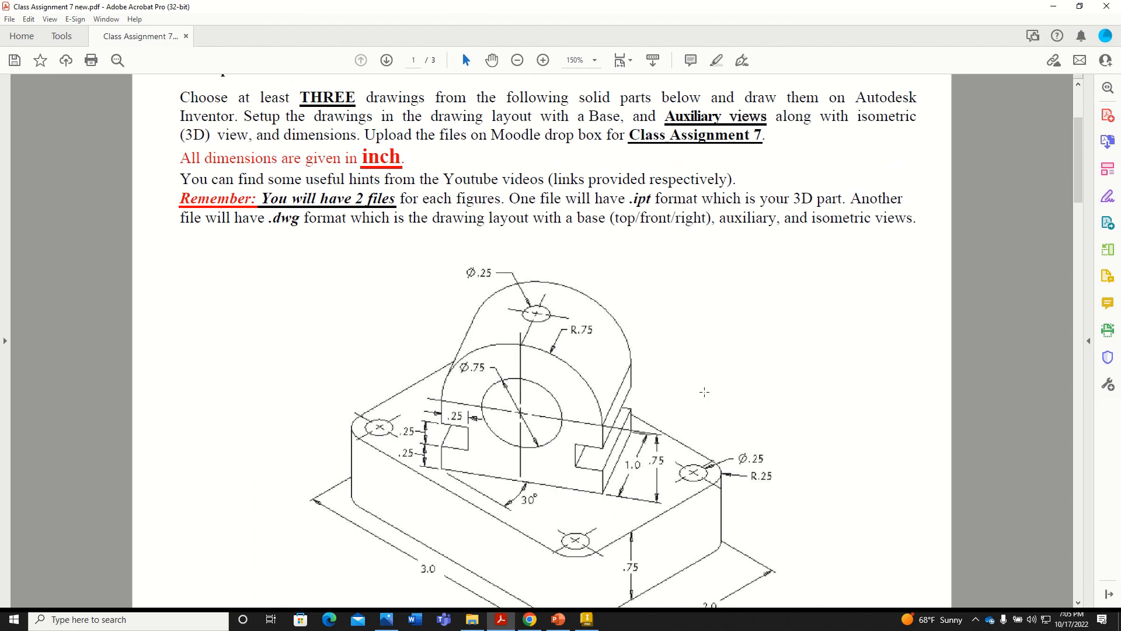
pyautogui.scroll(1, 664, 327)
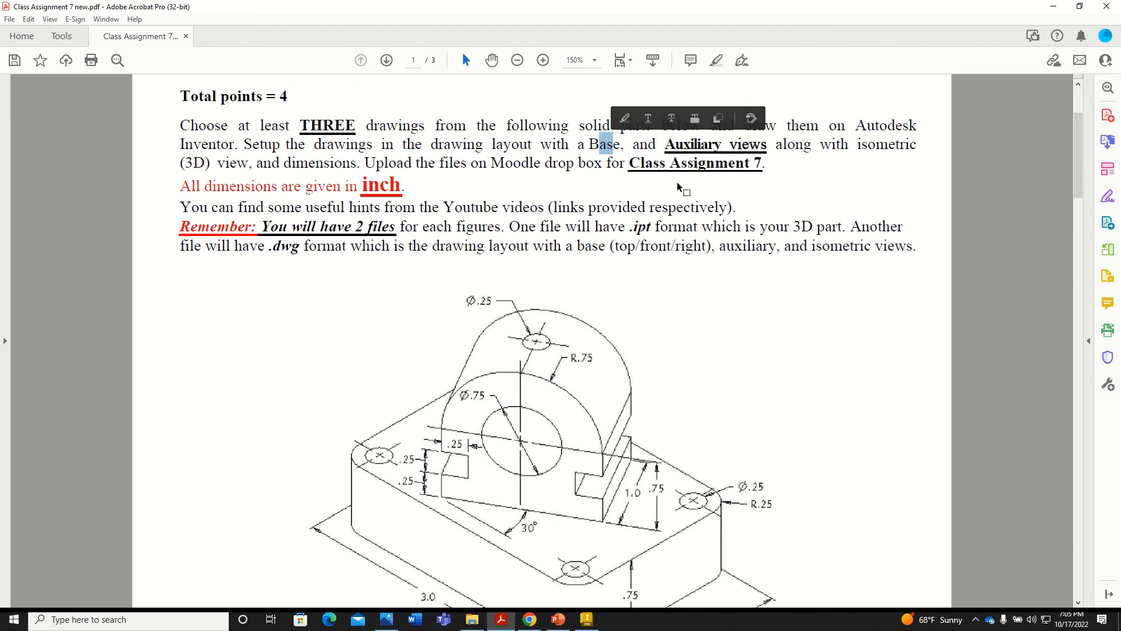
pyautogui.moveTo(666, 143); pyautogui.dragTo(749, 143)
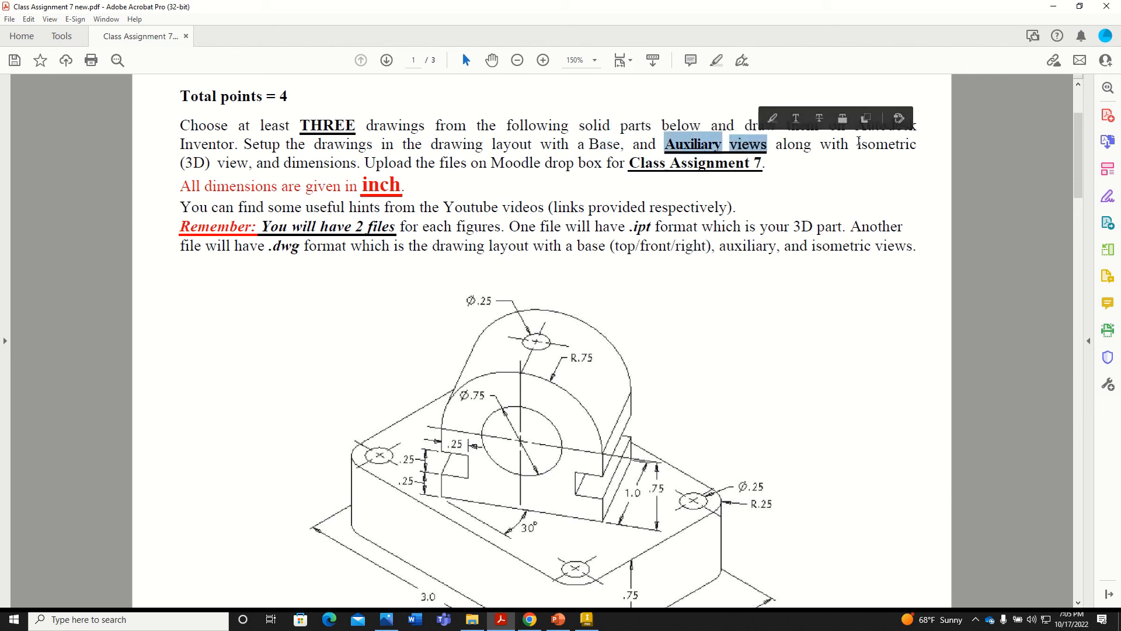
pyautogui.moveTo(858, 143); pyautogui.dragTo(920, 153)
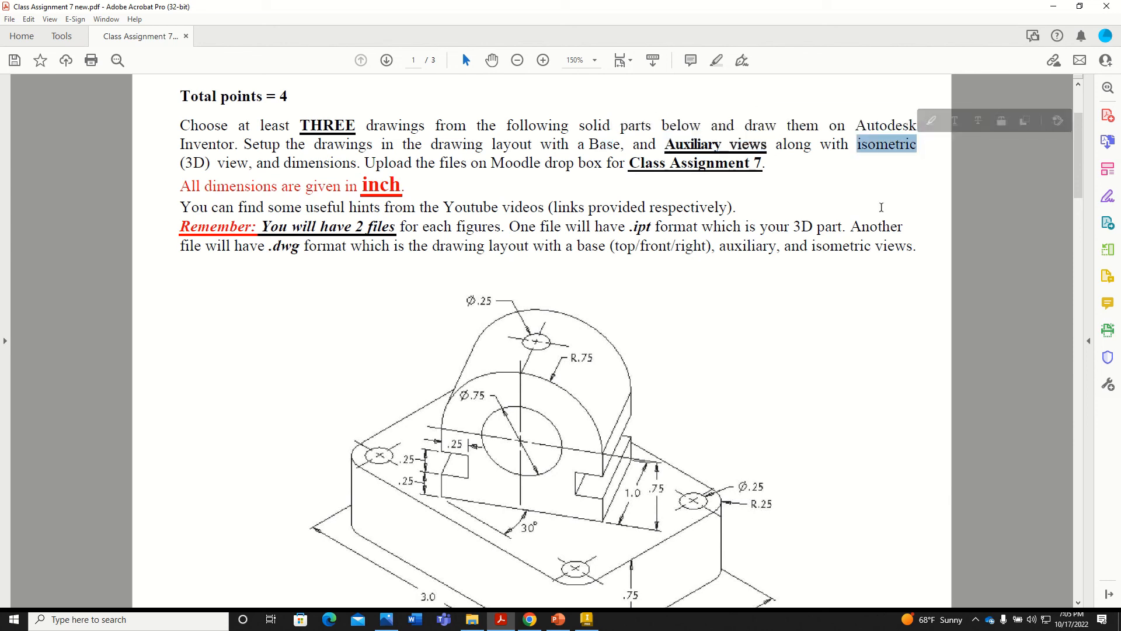
pyautogui.moveTo(611, 247); pyautogui.dragTo(712, 250)
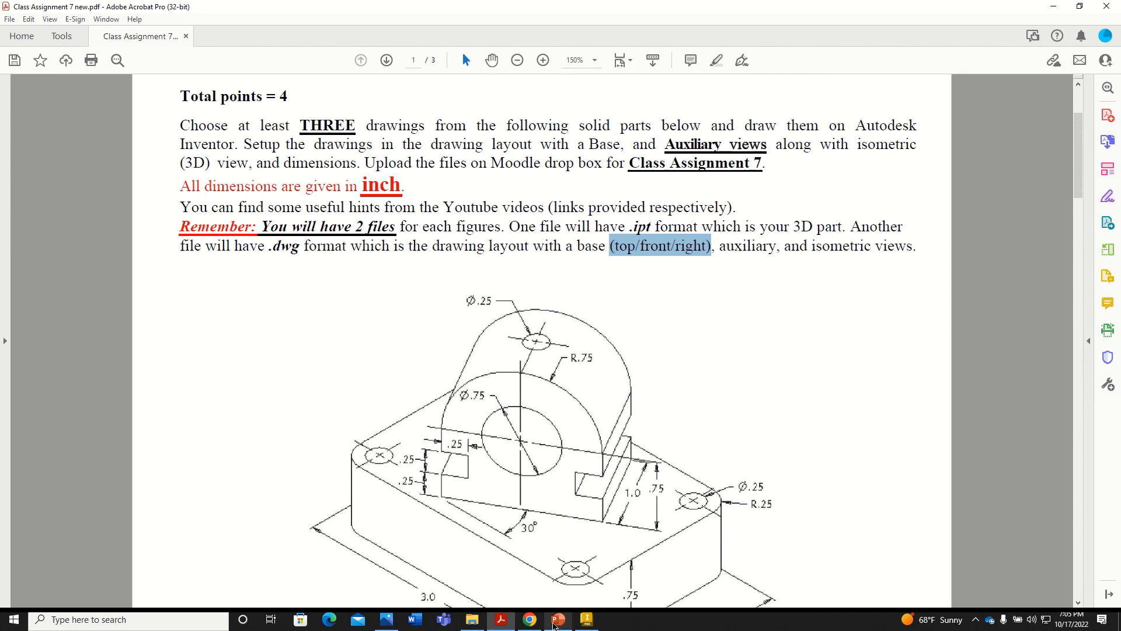
# Switch back to Autodesk Inventor and look over the finished Drawing Figure 7.1 sheet.
pyautogui.click(586, 624)
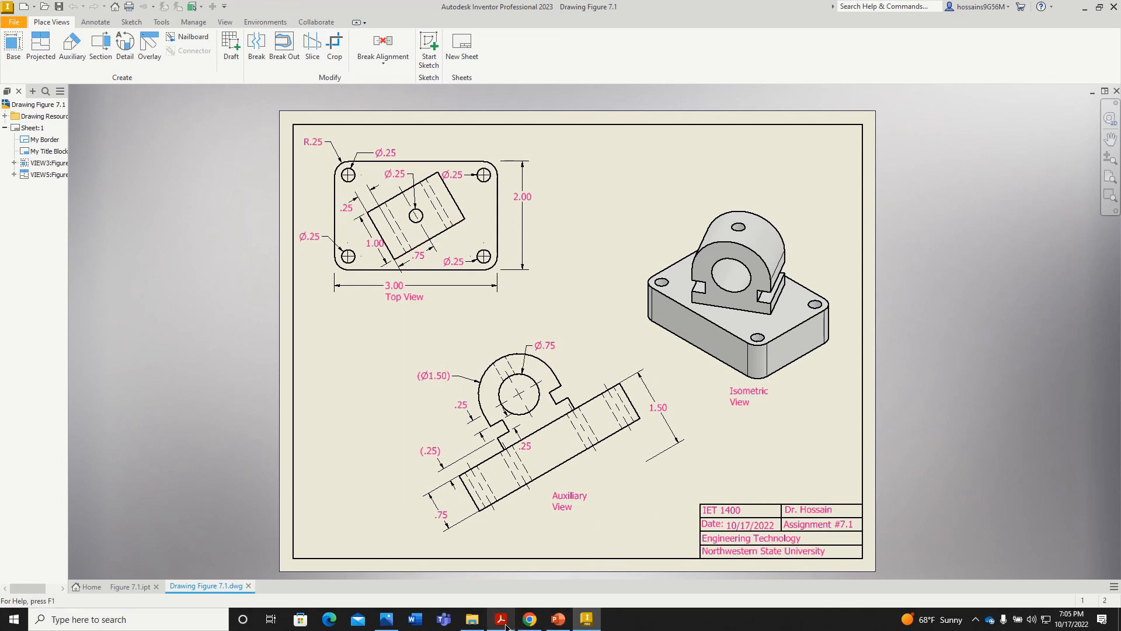
pyautogui.moveTo(506, 626)
pyautogui.moveTo(557, 625)
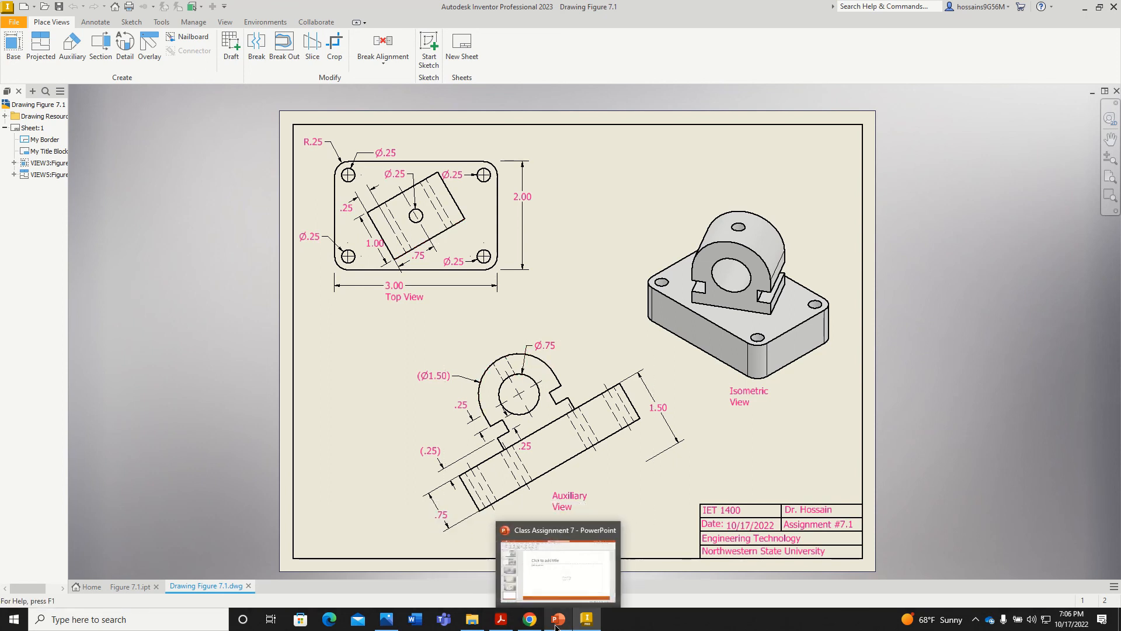